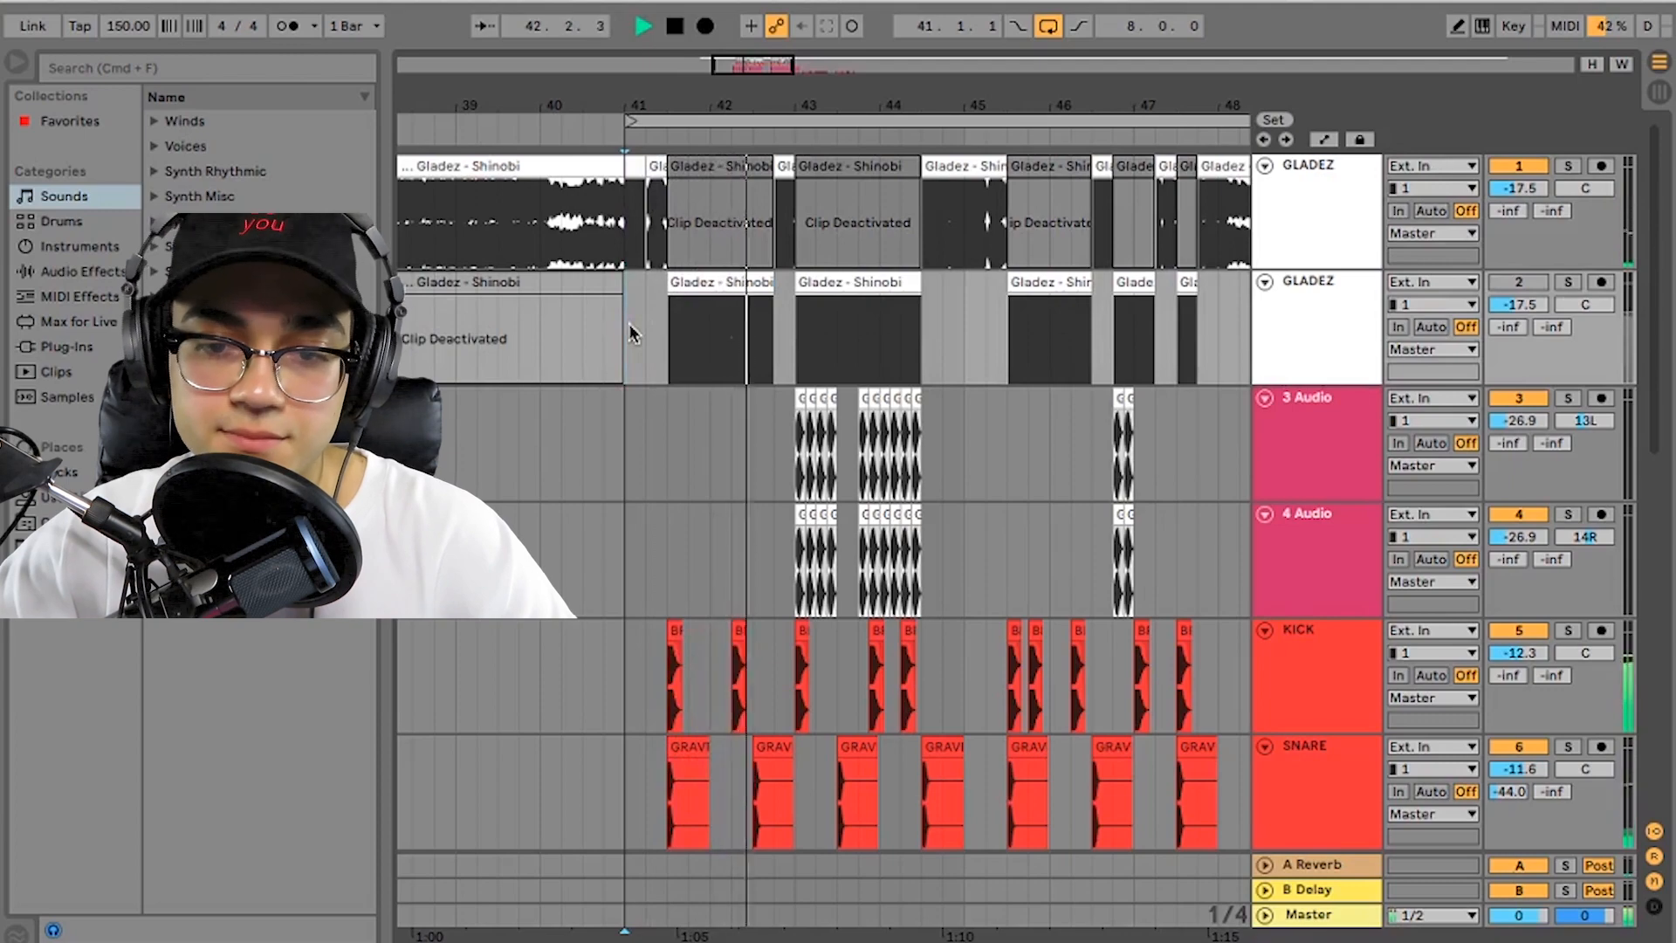
Step: Stop playback and place the insert marker at 41.3.1 on the KICK track
{"action": "key", "text": "space"}
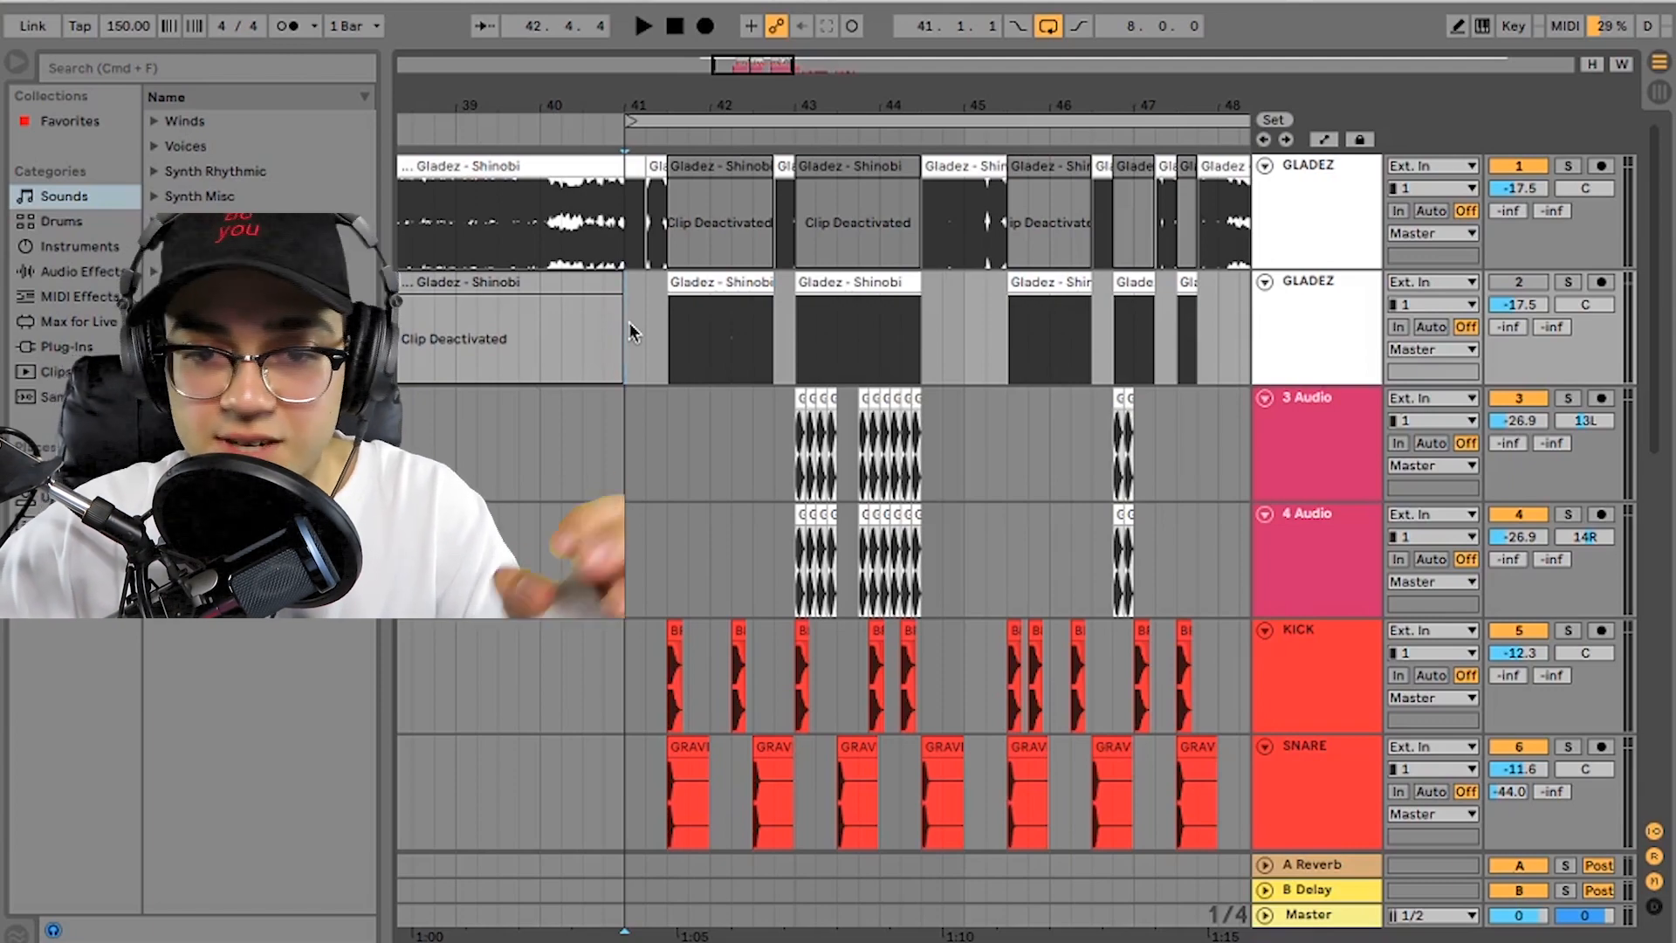
{"action": "scroll", "coordinate": [646, 332], "scroll_direction": "down", "scroll_amount": 8}
{"action": "left_click", "coordinate": [677, 339]}
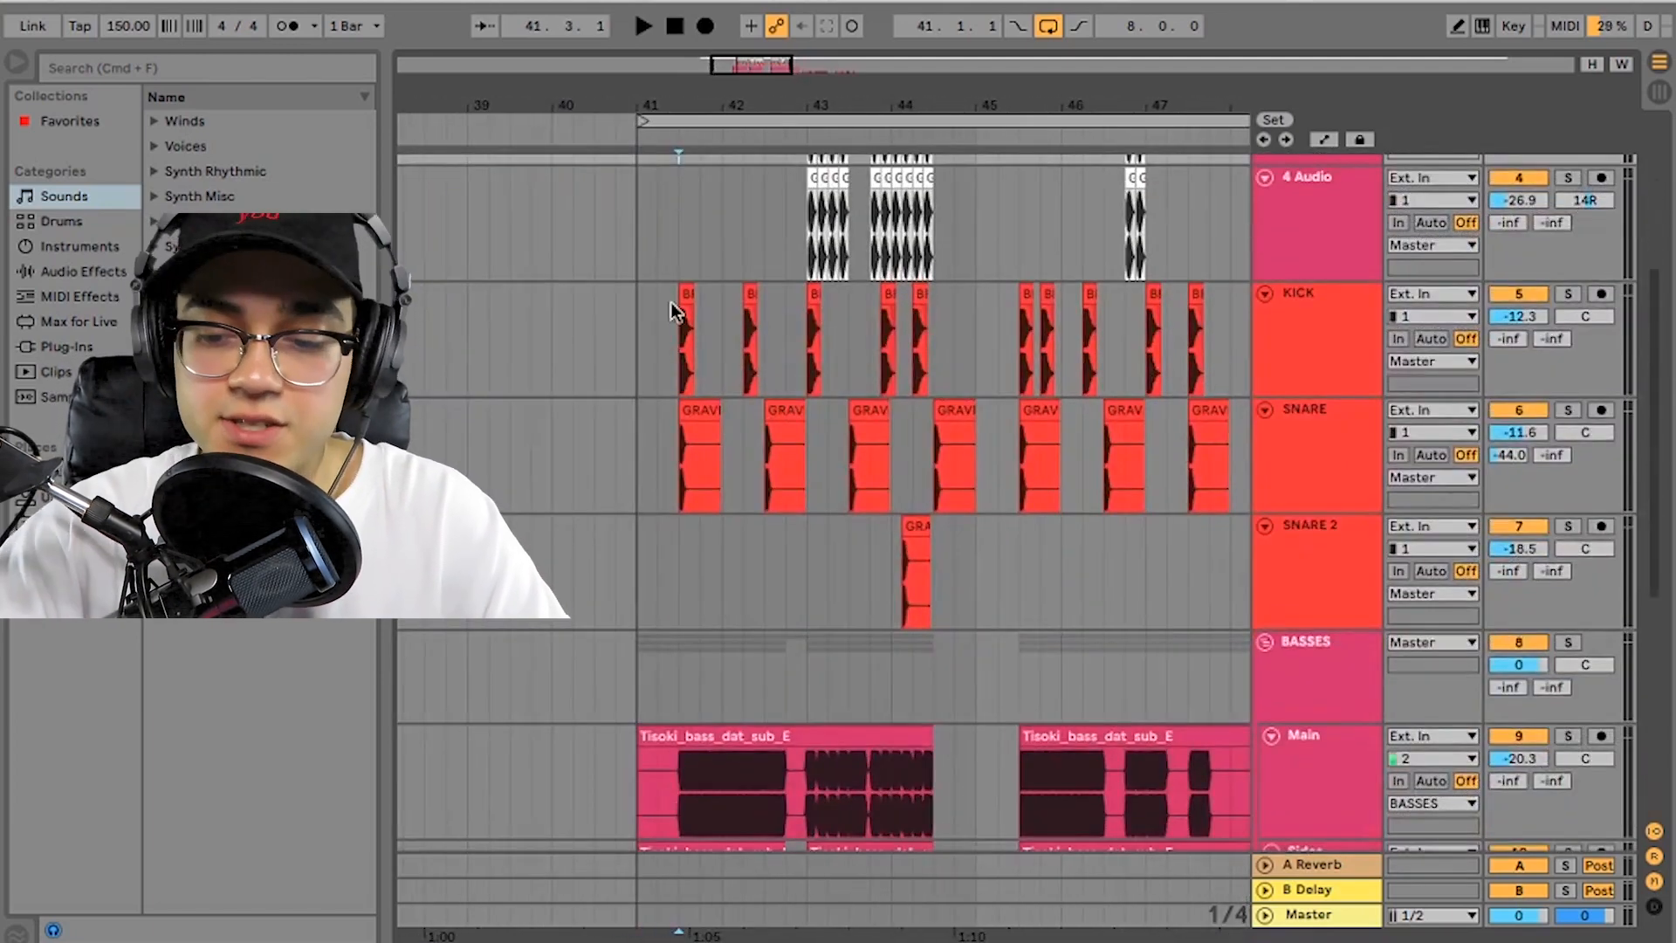
{"action": "key", "text": "plus"}
{"action": "key", "text": "plus"}
{"action": "key", "text": "plus"}
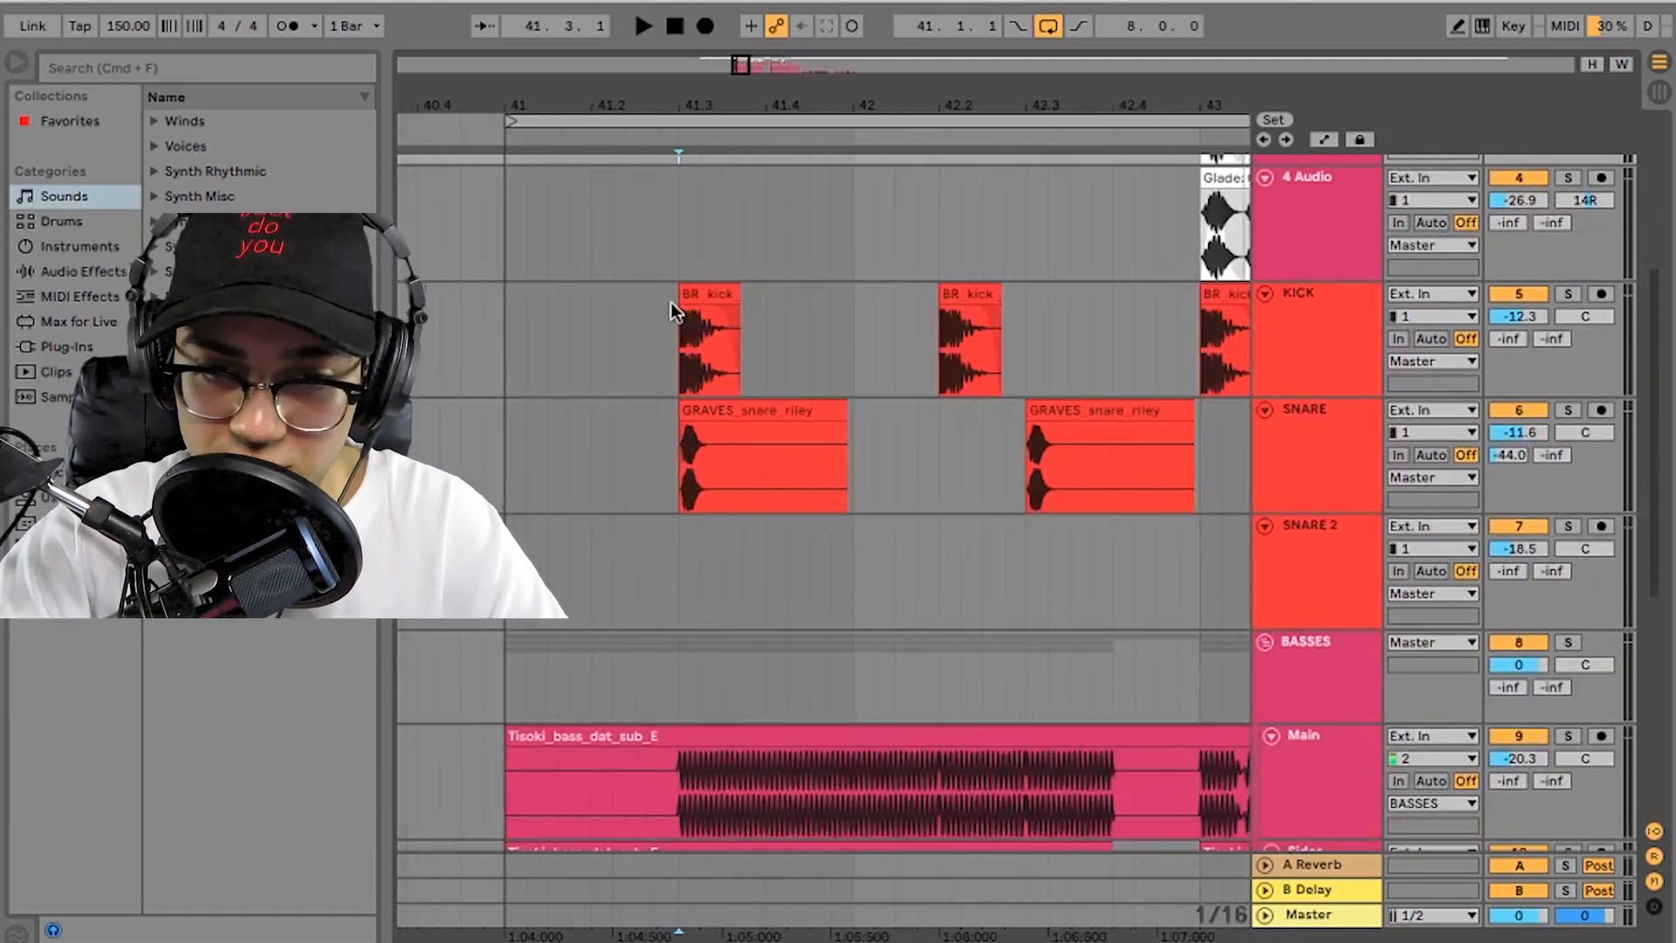
{"action": "left_click", "coordinate": [516, 326]}
{"action": "left_click", "coordinate": [671, 347]}
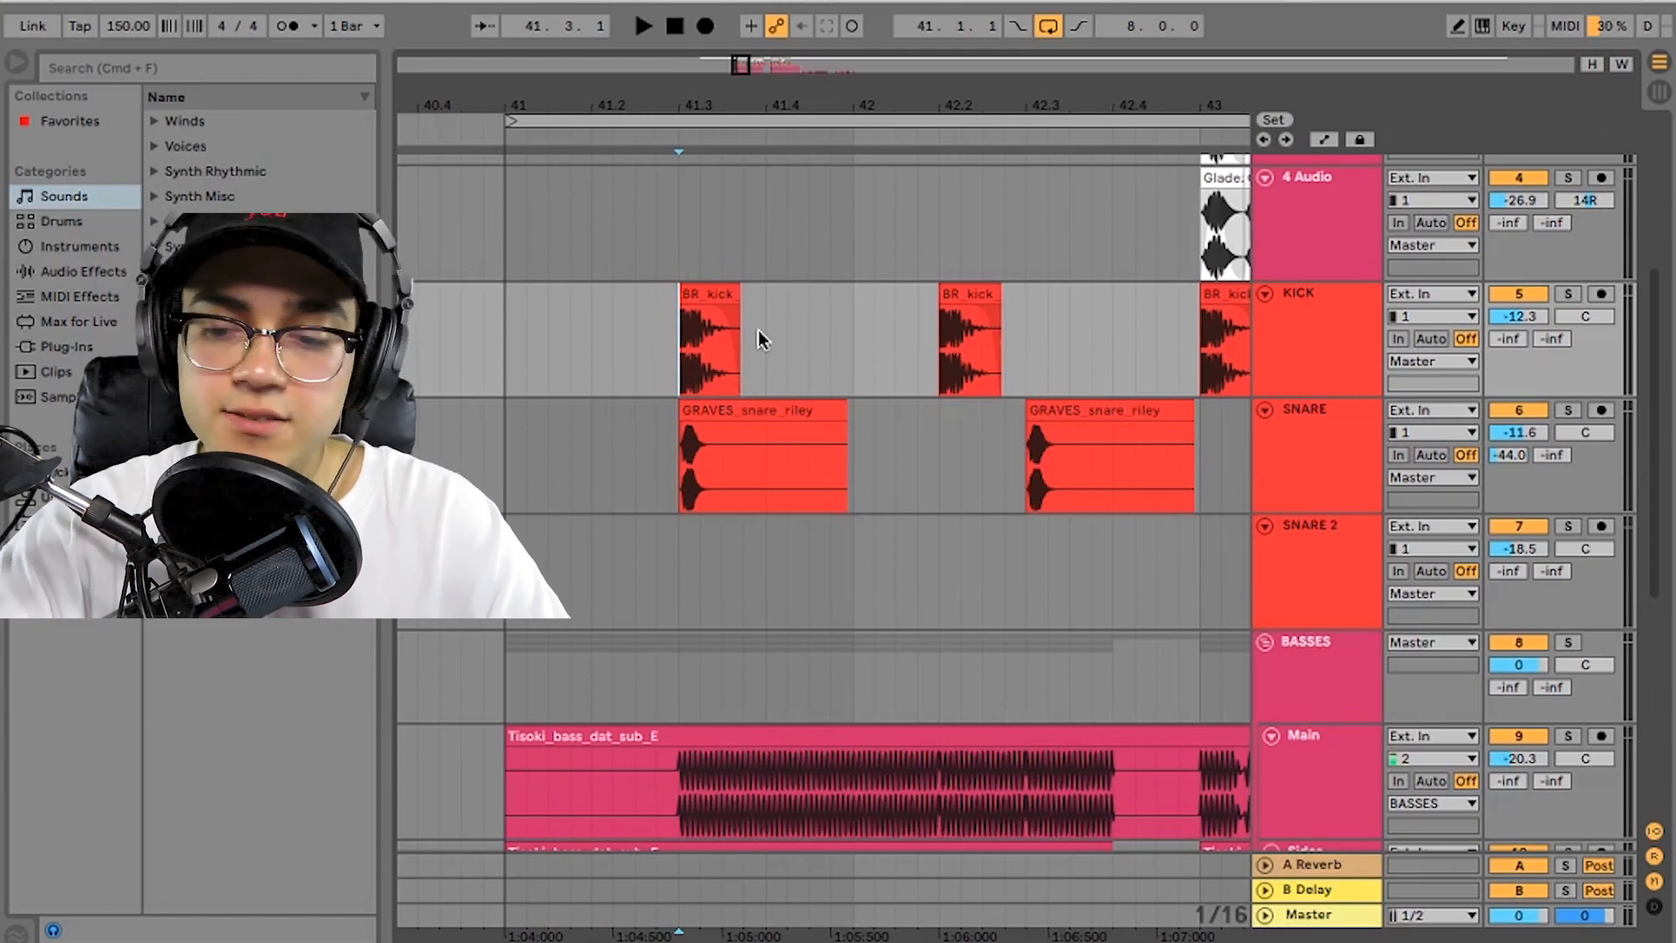
Step: Examine up close how the kick and snare waveforms line up at 41.3
{"action": "key", "text": "plus"}
{"action": "key", "text": "plus"}
{"action": "key", "text": "plus"}
{"action": "key", "text": "plus"}
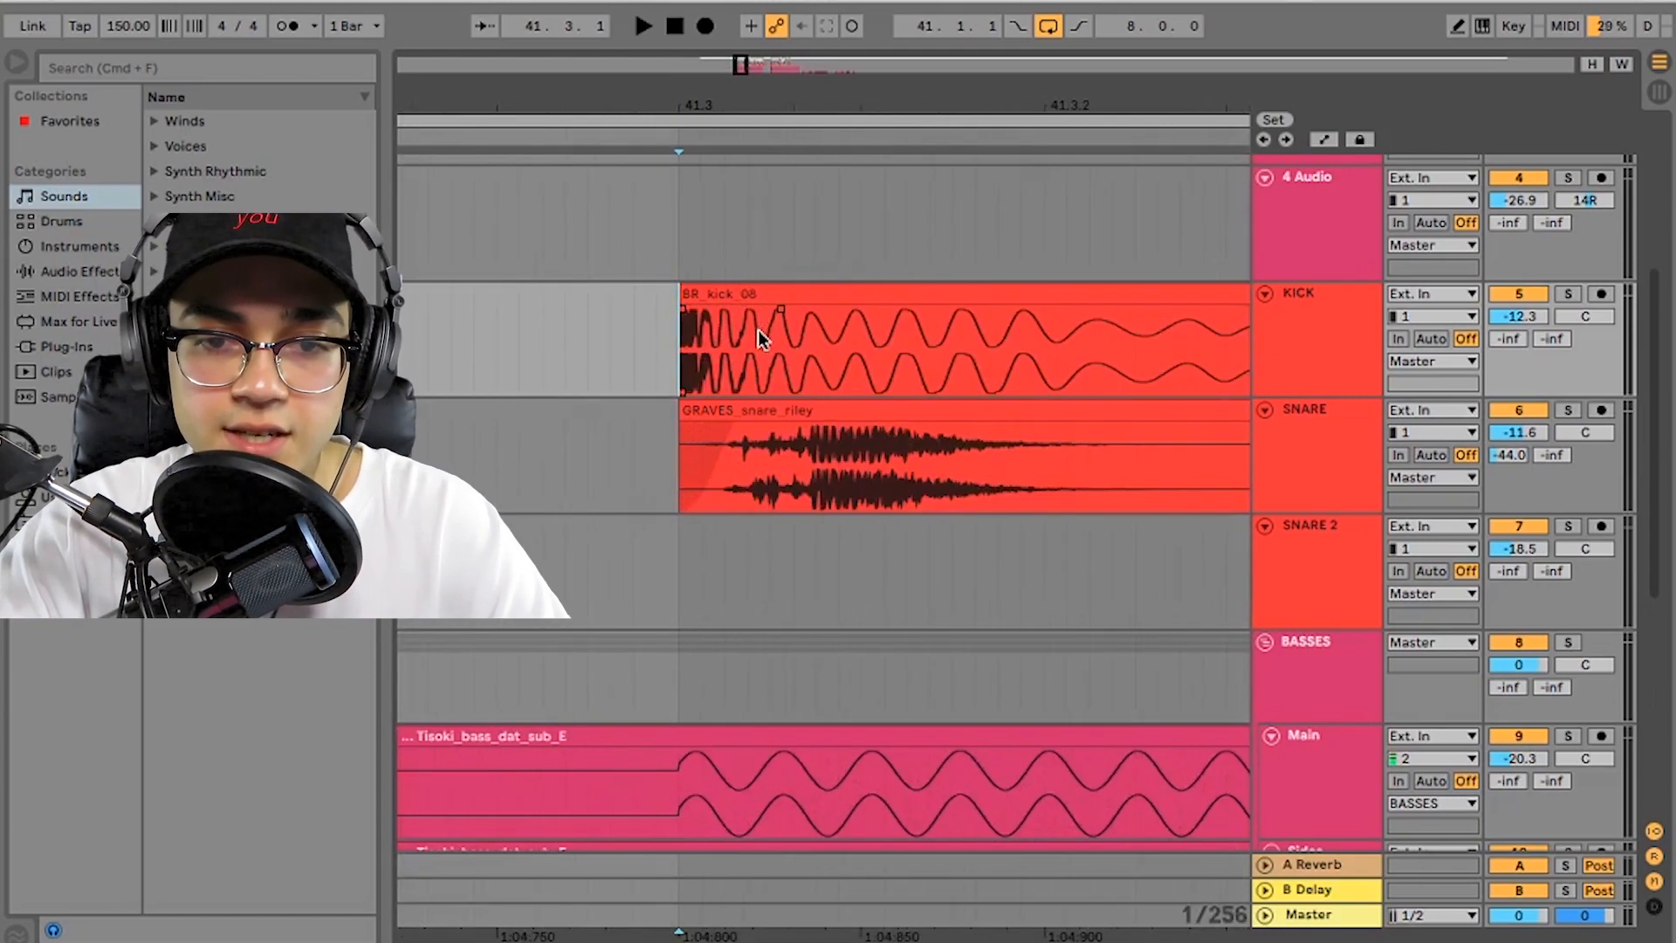
{"action": "key", "text": "minus"}
{"action": "key", "text": "minus"}
{"action": "key", "text": "minus"}
{"action": "key", "text": "minus"}
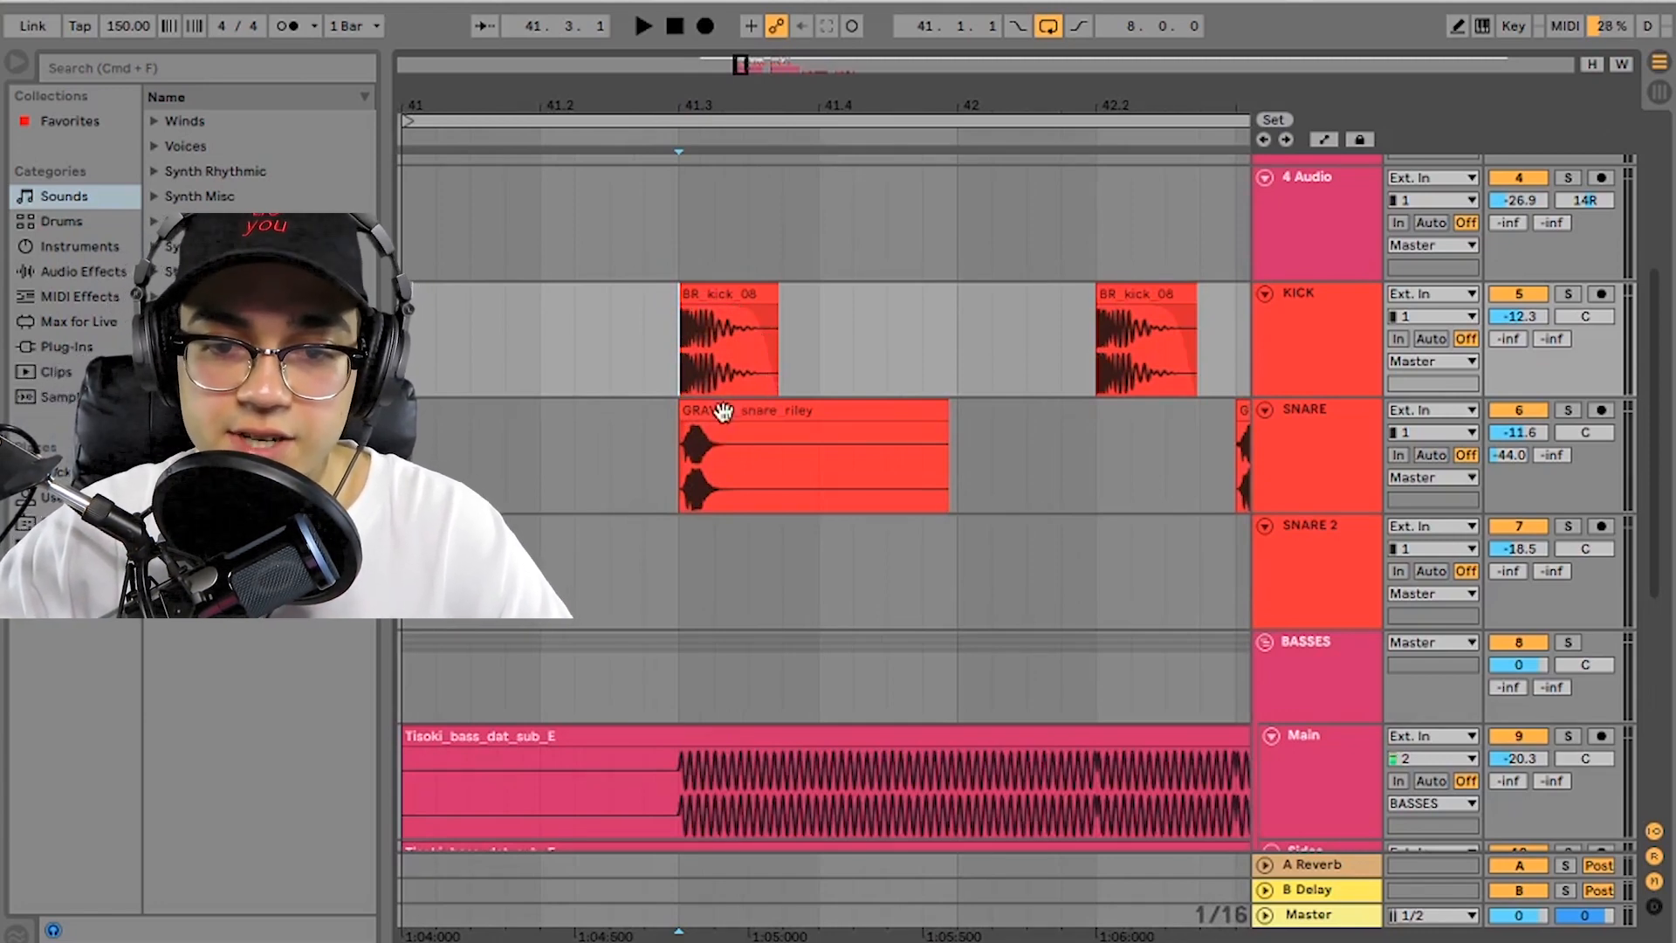
Step: Set the insert marker to 41.1.1 on the BASSES group and review its Main and Sides layers and the SUB track
{"action": "scroll", "coordinate": [756, 485], "scroll_direction": "down", "scroll_amount": 5}
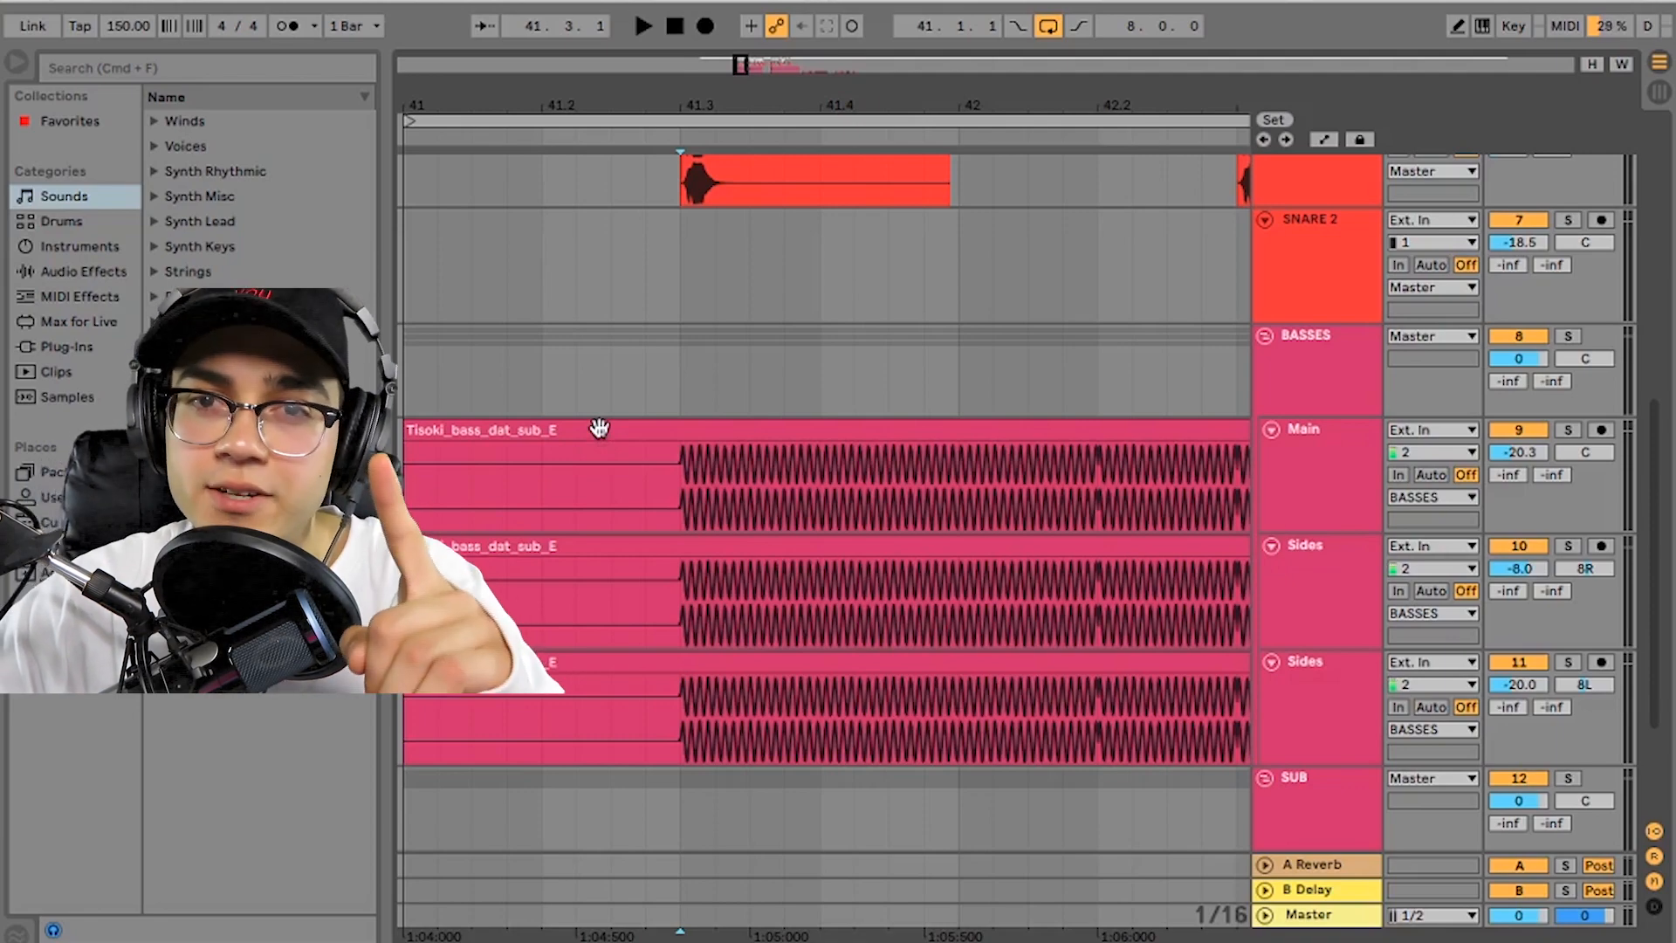
{"action": "left_click", "coordinate": [412, 378]}
{"action": "key", "text": "minus"}
{"action": "key", "text": "minus"}
{"action": "key", "text": "minus"}
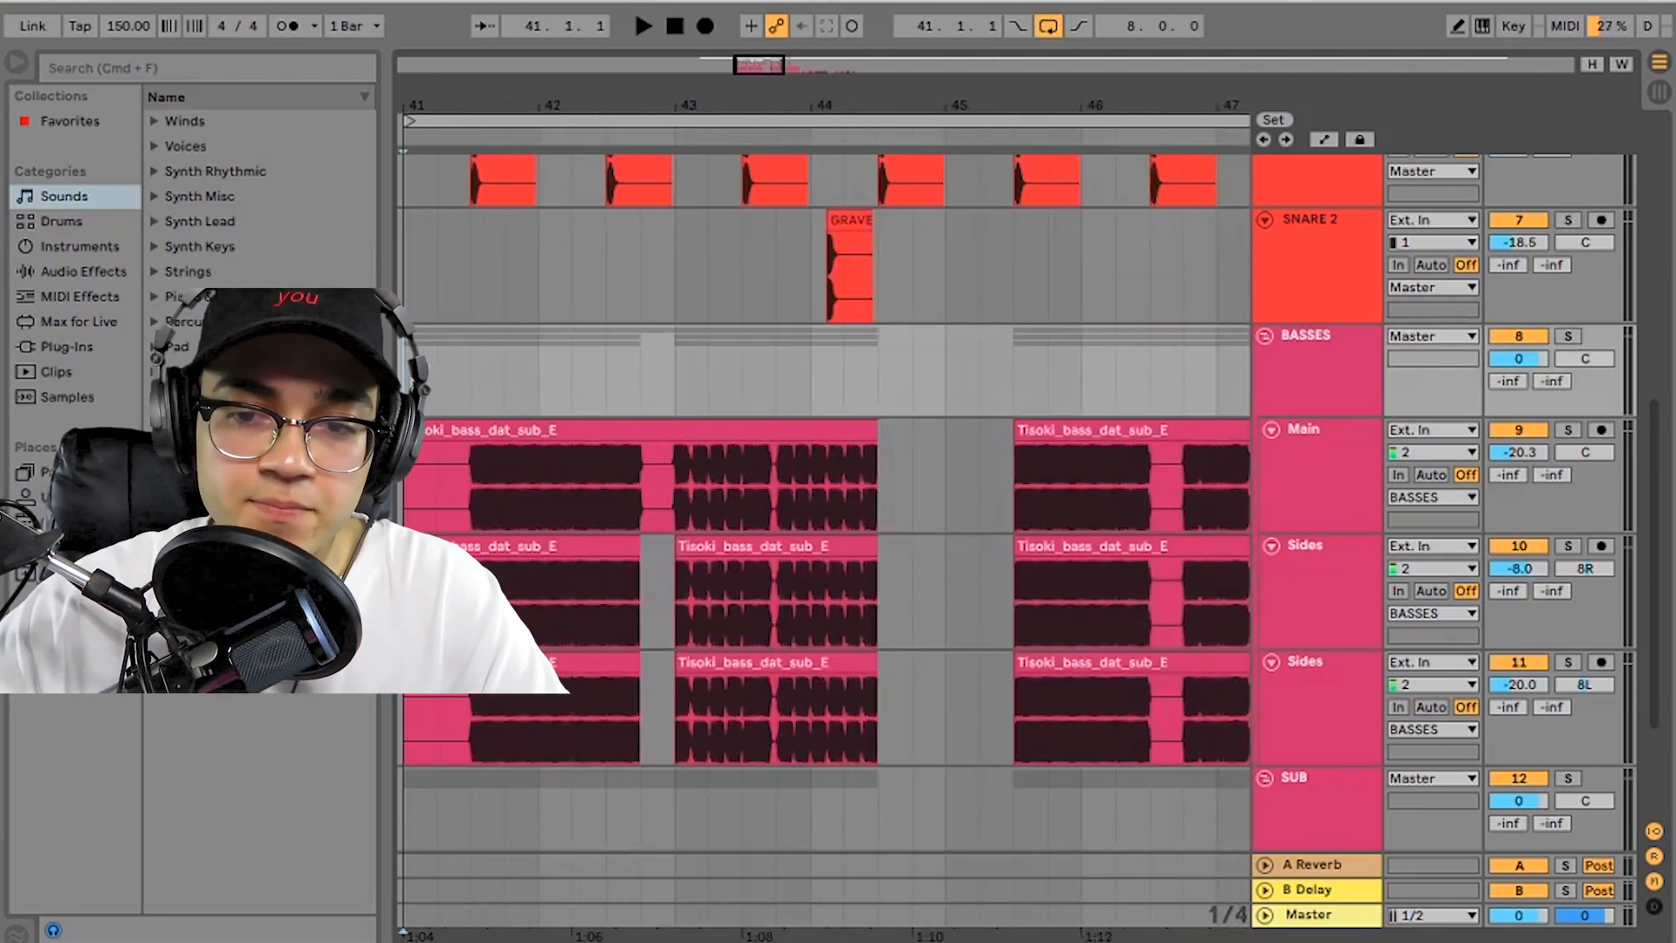
{"action": "scroll", "coordinate": [862, 343], "scroll_direction": "up", "scroll_amount": 2}
{"action": "scroll", "coordinate": [860, 340], "scroll_direction": "up", "scroll_amount": 5}
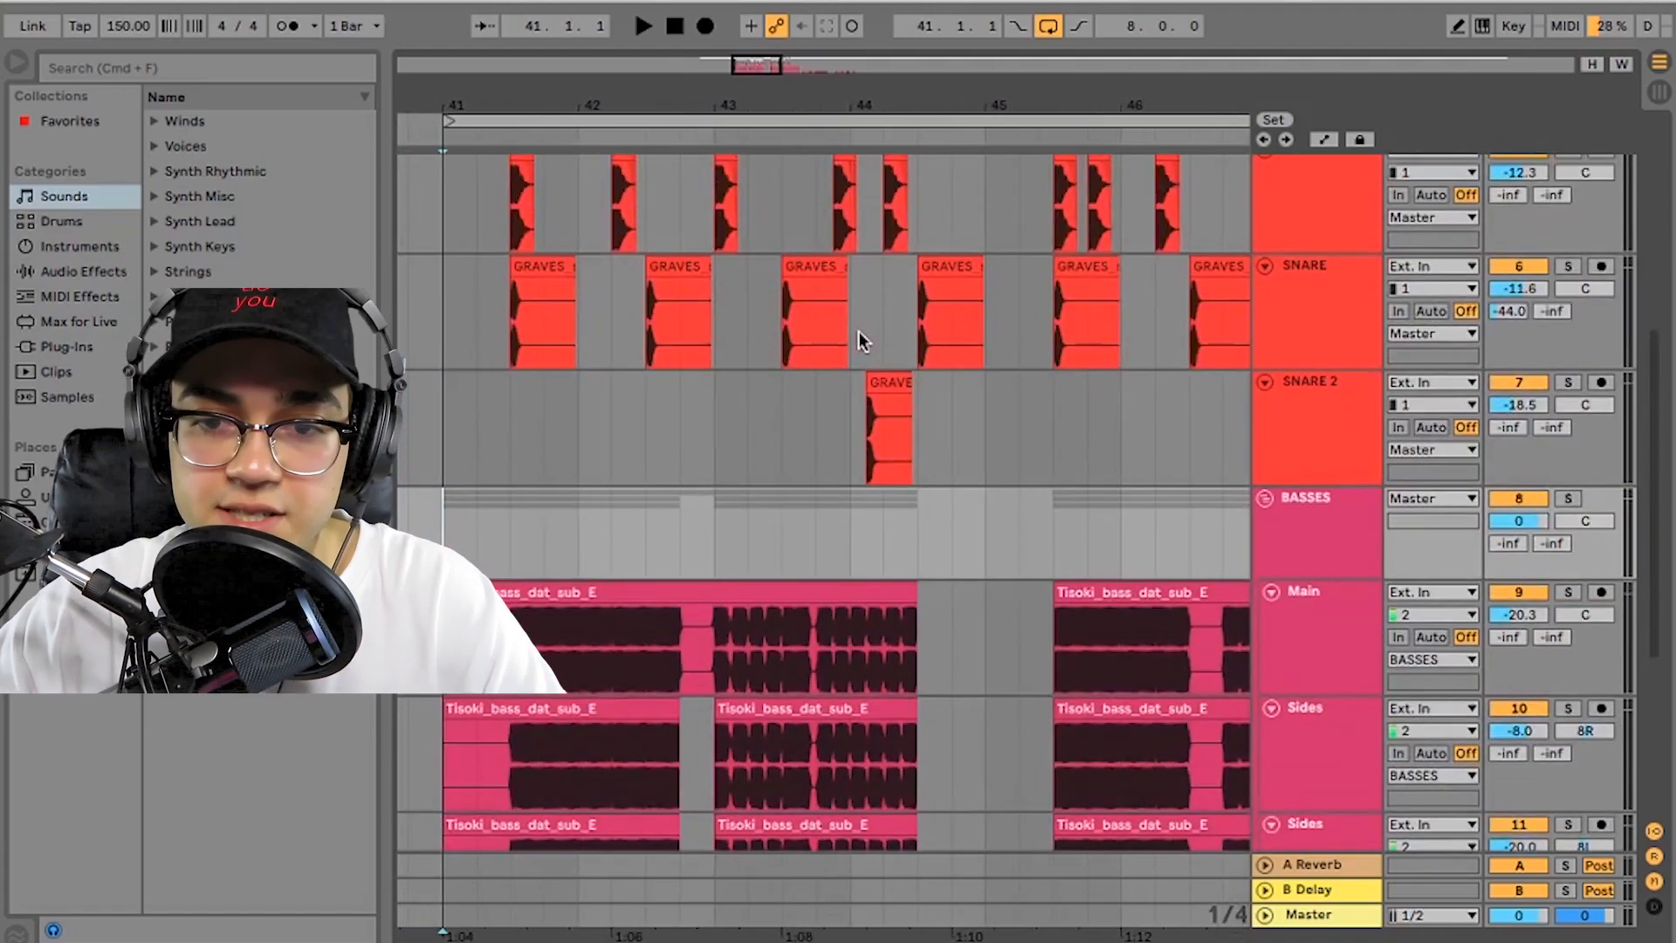
{"action": "scroll", "coordinate": [859, 339], "scroll_direction": "down", "scroll_amount": 8}
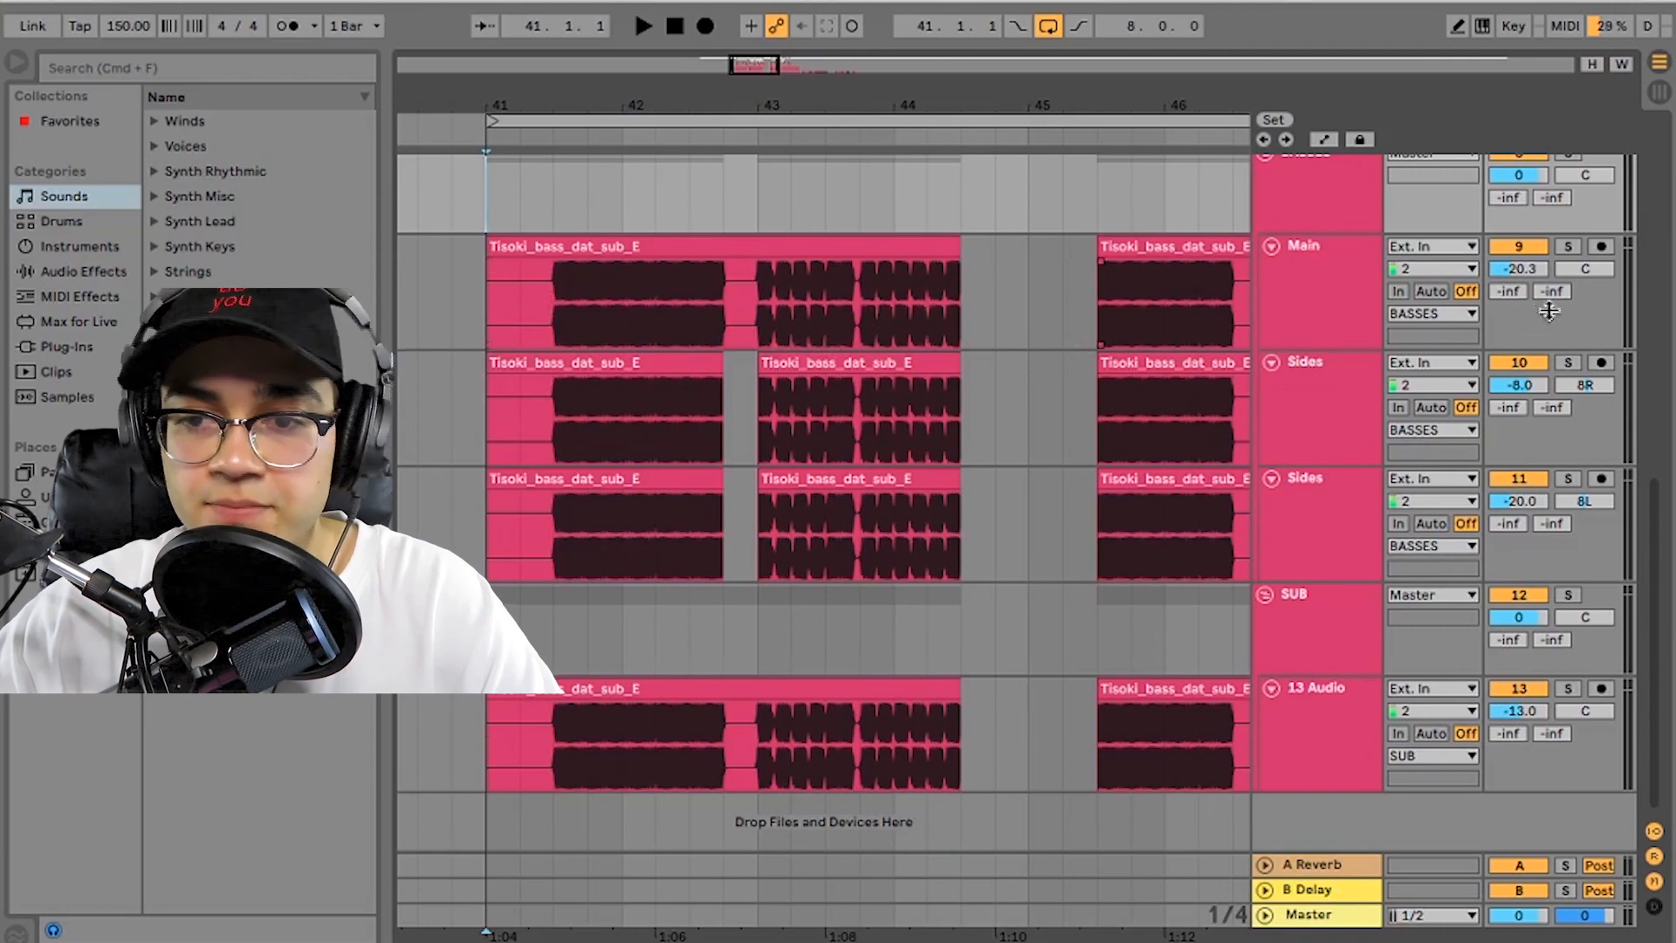
Step: Open the BASSES group's device chain and examine its two Compressors and the Spacious reverb
{"action": "scroll", "coordinate": [899, 305], "scroll_direction": "up", "scroll_amount": 1}
{"action": "double_click", "coordinate": [1317, 207]}
{"action": "left_click", "coordinate": [1316, 209]}
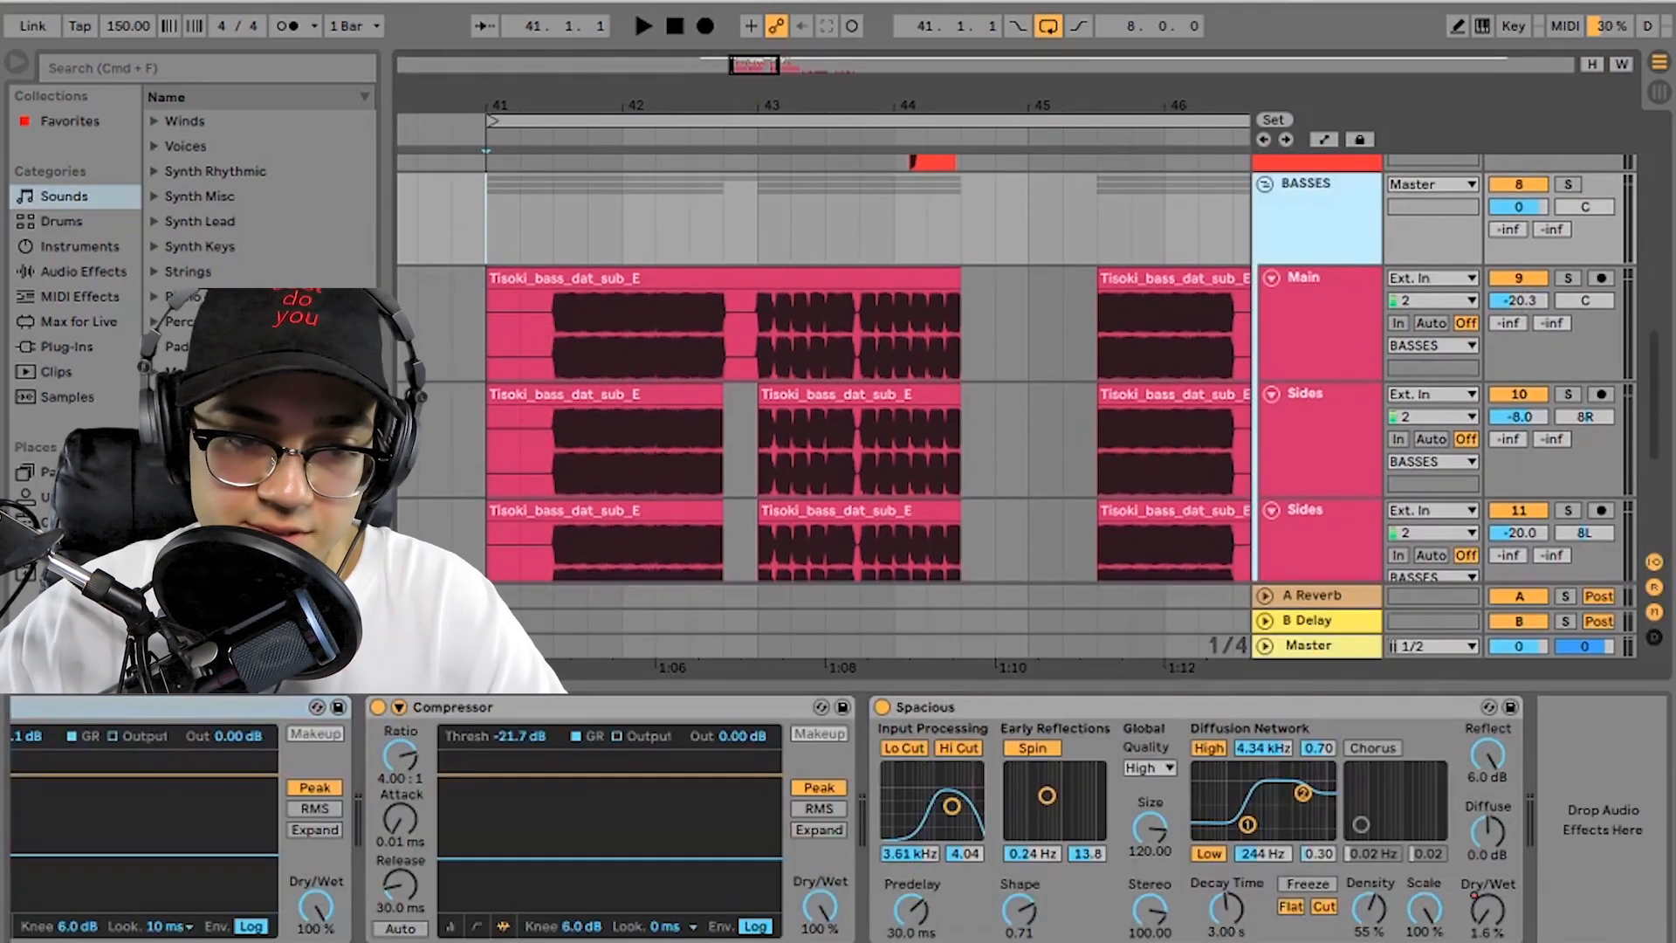
{"action": "left_click", "coordinate": [330, 755]}
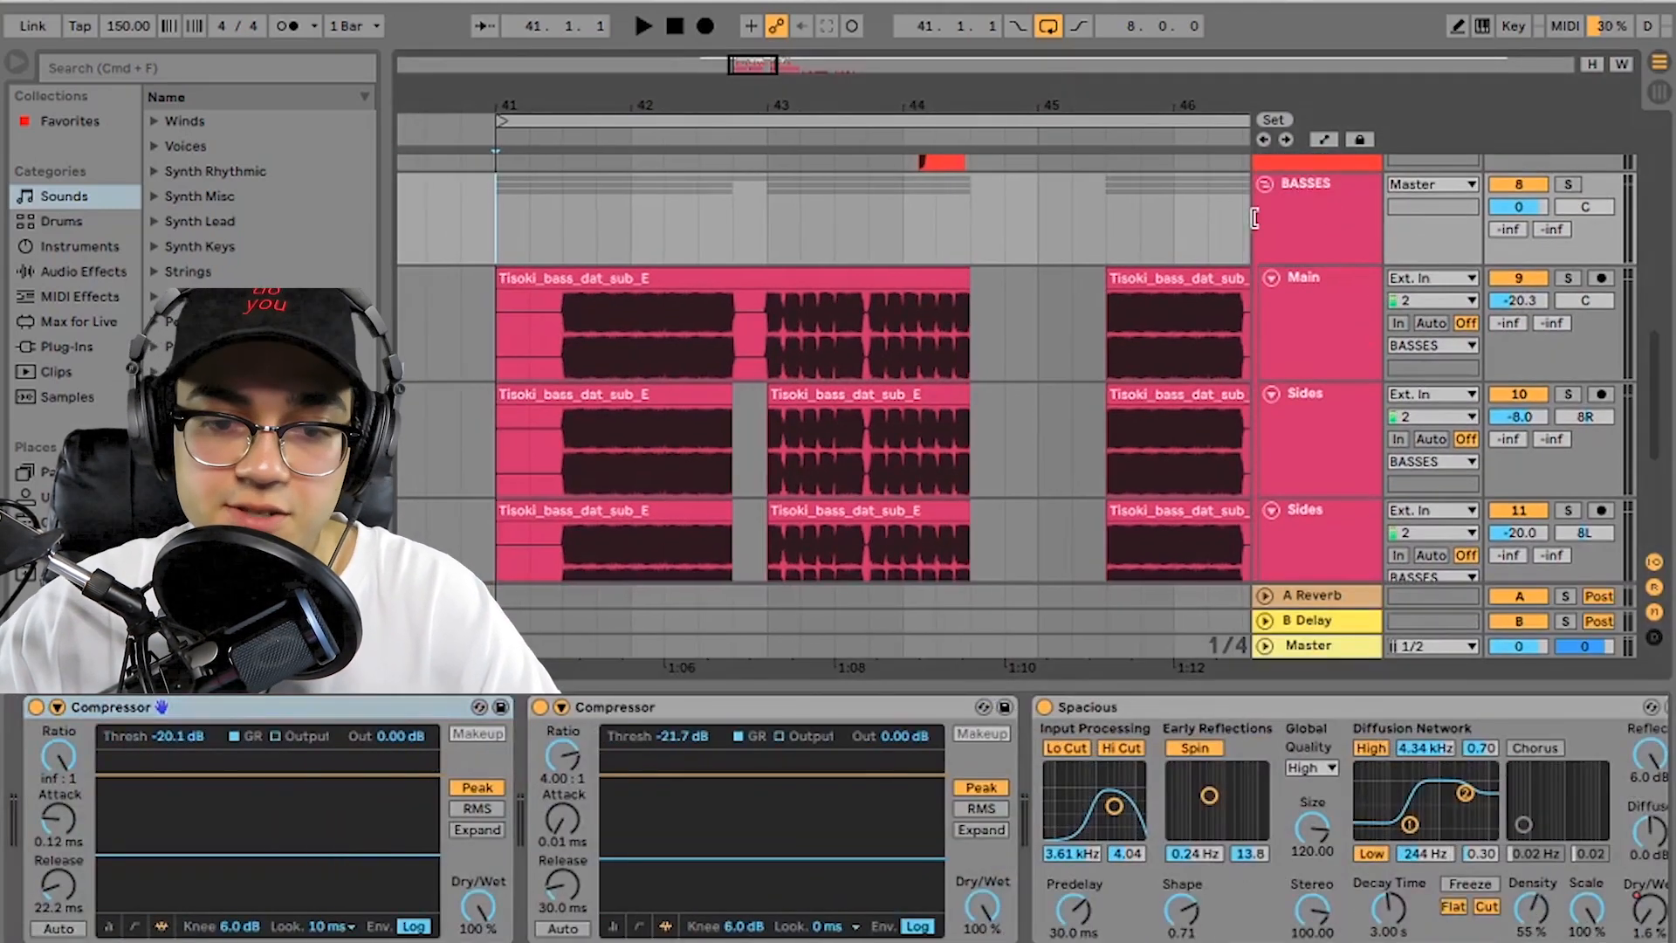
{"action": "left_click", "coordinate": [767, 798]}
{"action": "scroll", "coordinate": [770, 798], "scroll_direction": "right", "scroll_amount": 4}
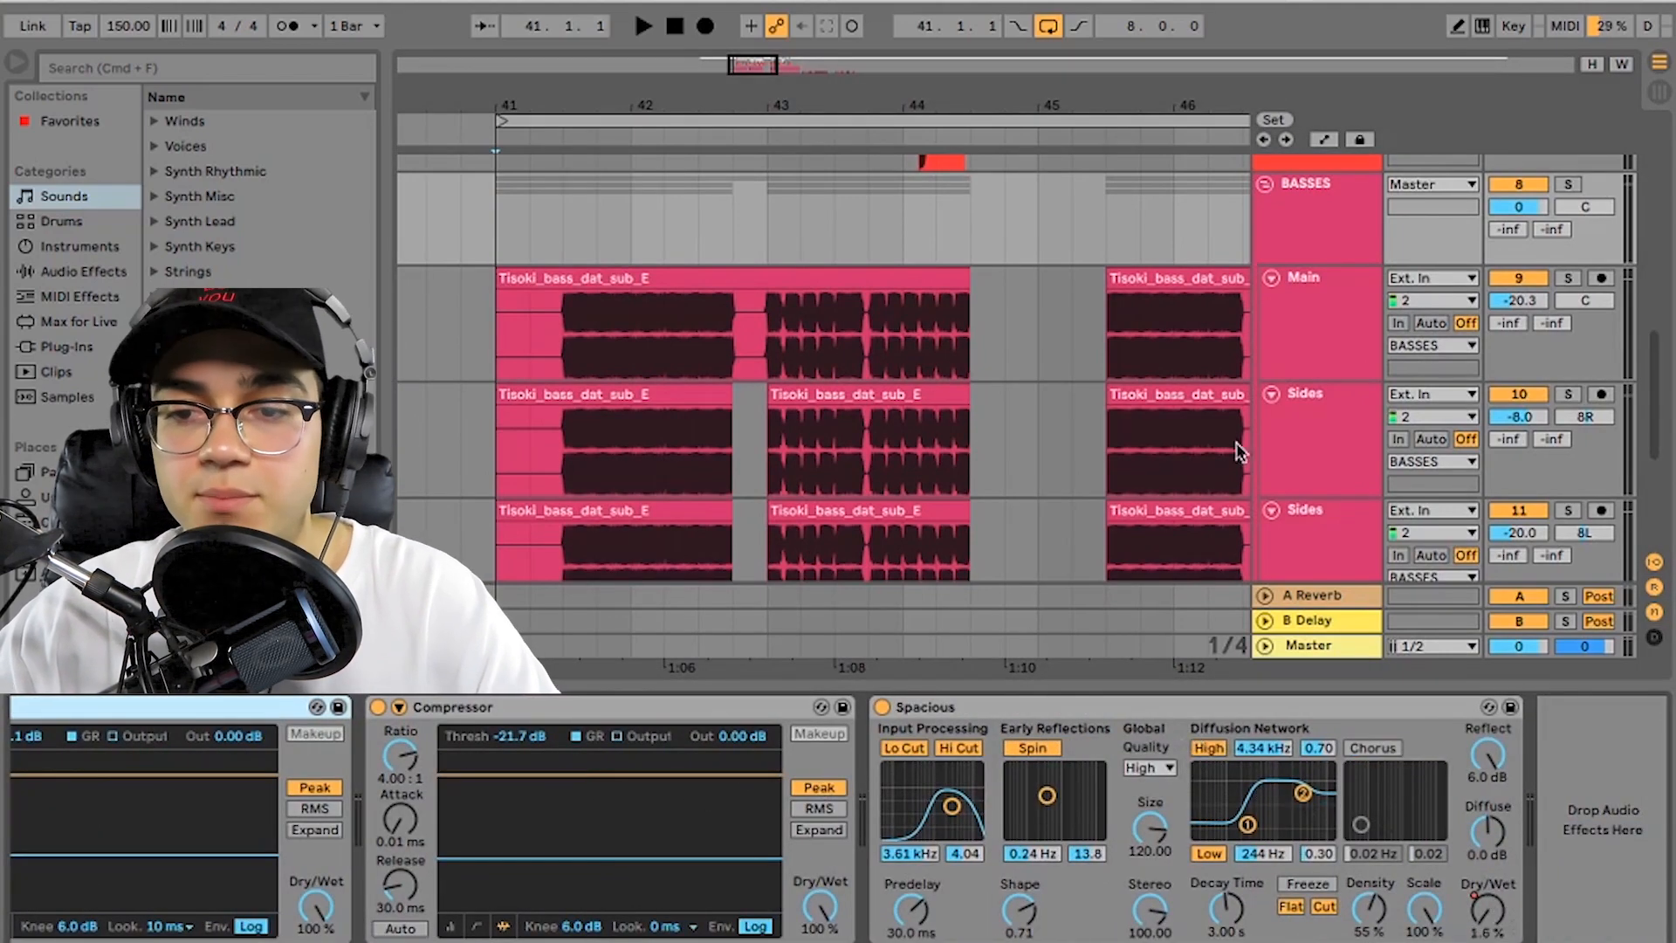
Step: Show the automation lanes and examine the Spacious Dry/Wet automation on the BASSES group across bars 41 to 47
{"action": "left_click", "coordinate": [1328, 225]}
{"action": "key", "text": "a"}
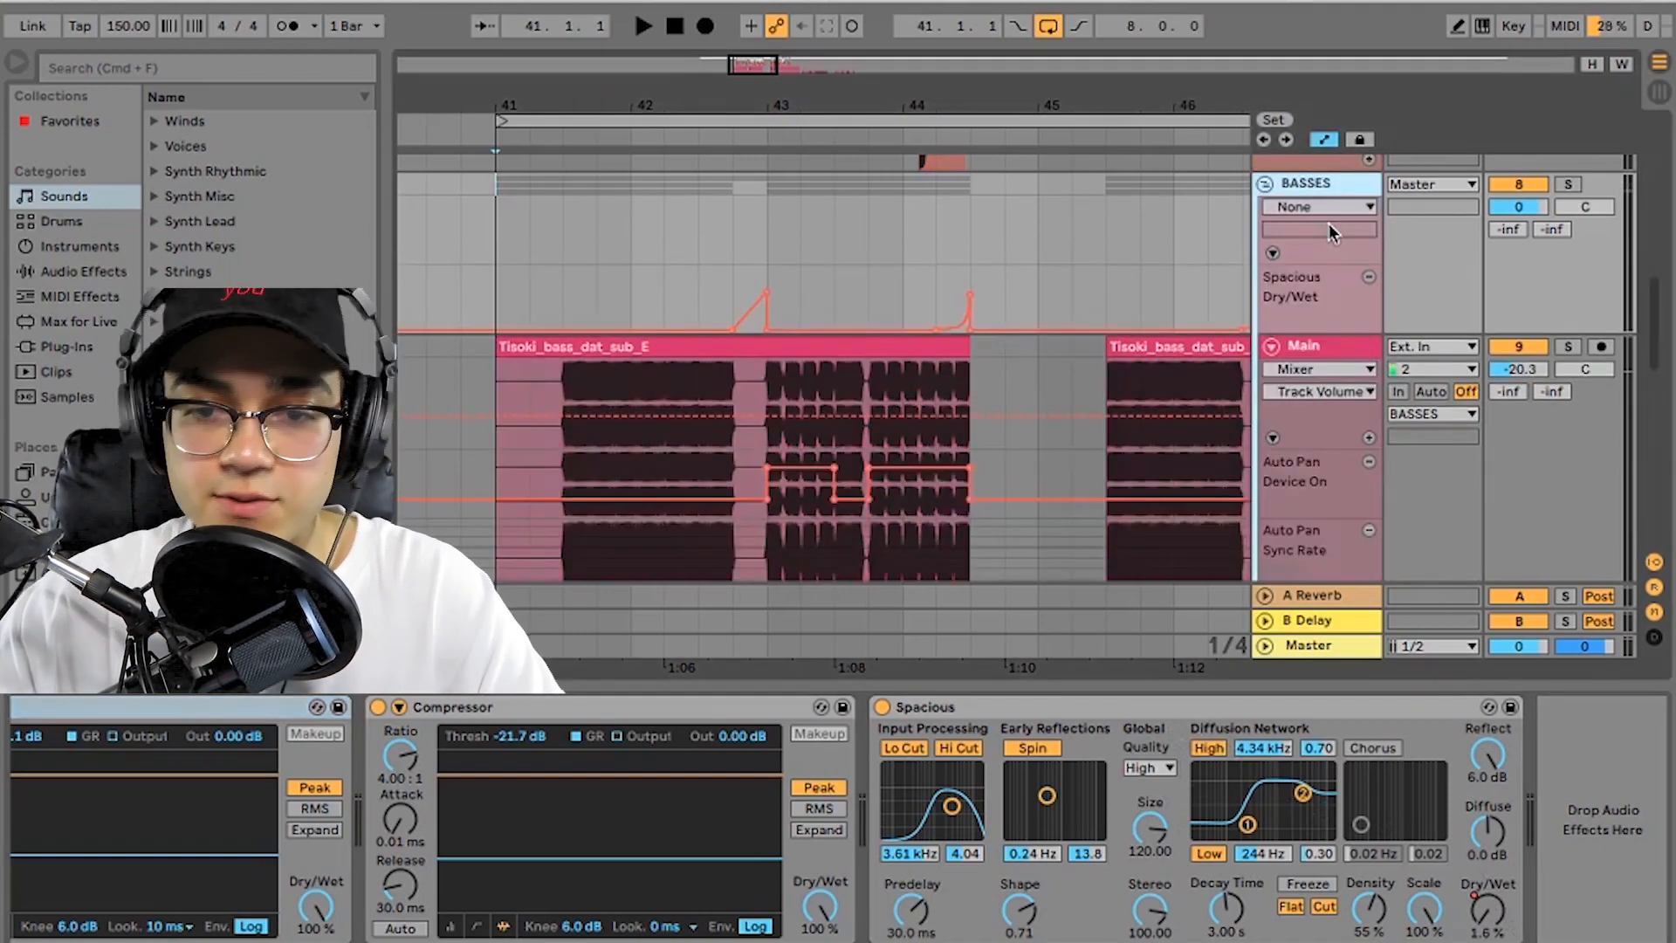
{"action": "scroll", "coordinate": [785, 313], "scroll_direction": "right", "scroll_amount": 6}
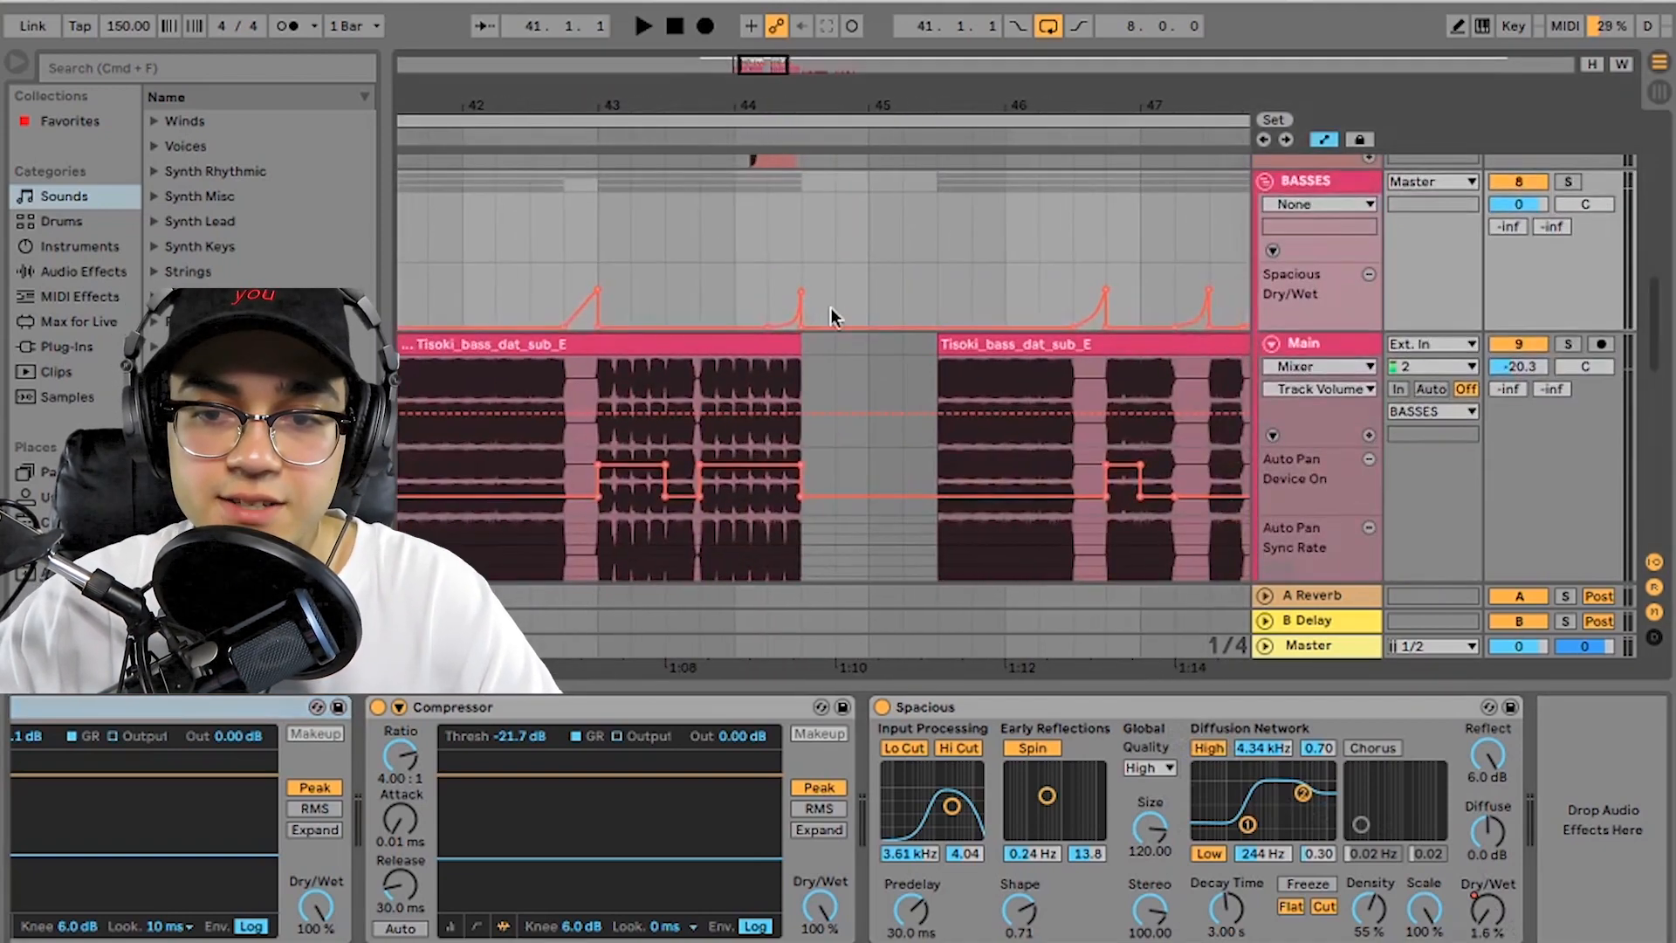
{"action": "scroll", "coordinate": [960, 310], "scroll_direction": "left", "scroll_amount": 4}
{"action": "scroll", "coordinate": [912, 308], "scroll_direction": "down", "scroll_amount": 1}
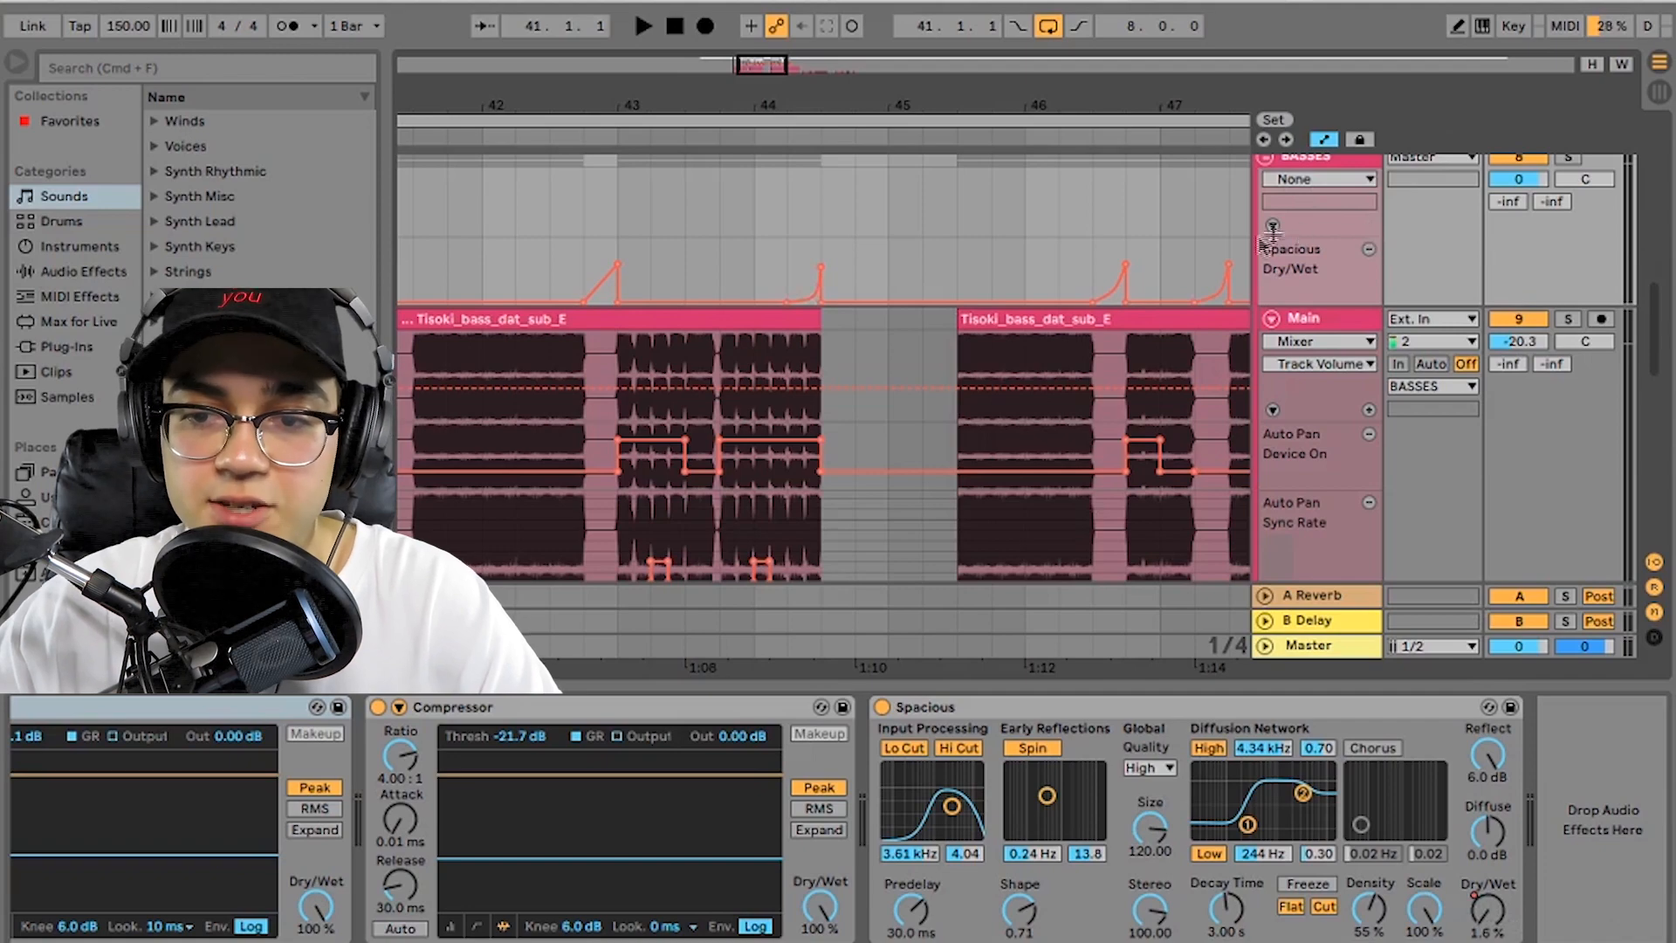
{"action": "scroll", "coordinate": [473, 259], "scroll_direction": "left", "scroll_amount": 2}
{"action": "scroll", "coordinate": [473, 258], "scroll_direction": "down", "scroll_amount": 1}
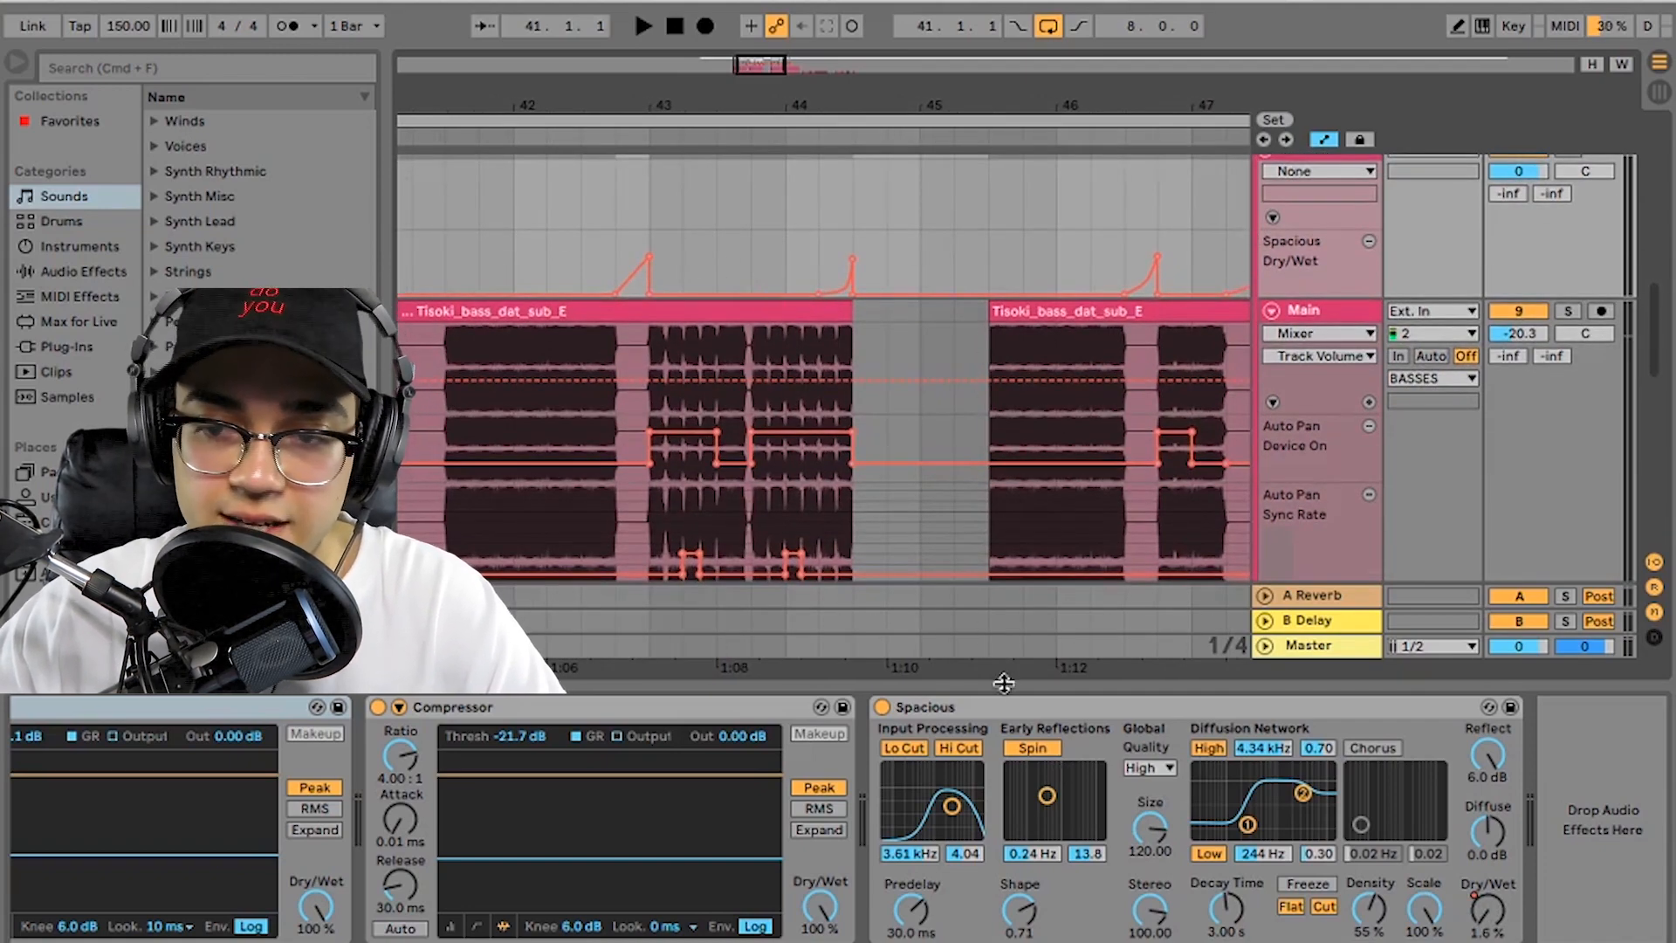
Step: Hide the device view, solo the Main bass track, and listen to it from bar 41.3 before stopping playback
{"action": "left_click_drag", "start_coordinate": [1004, 683], "coordinate": [1004, 934]}
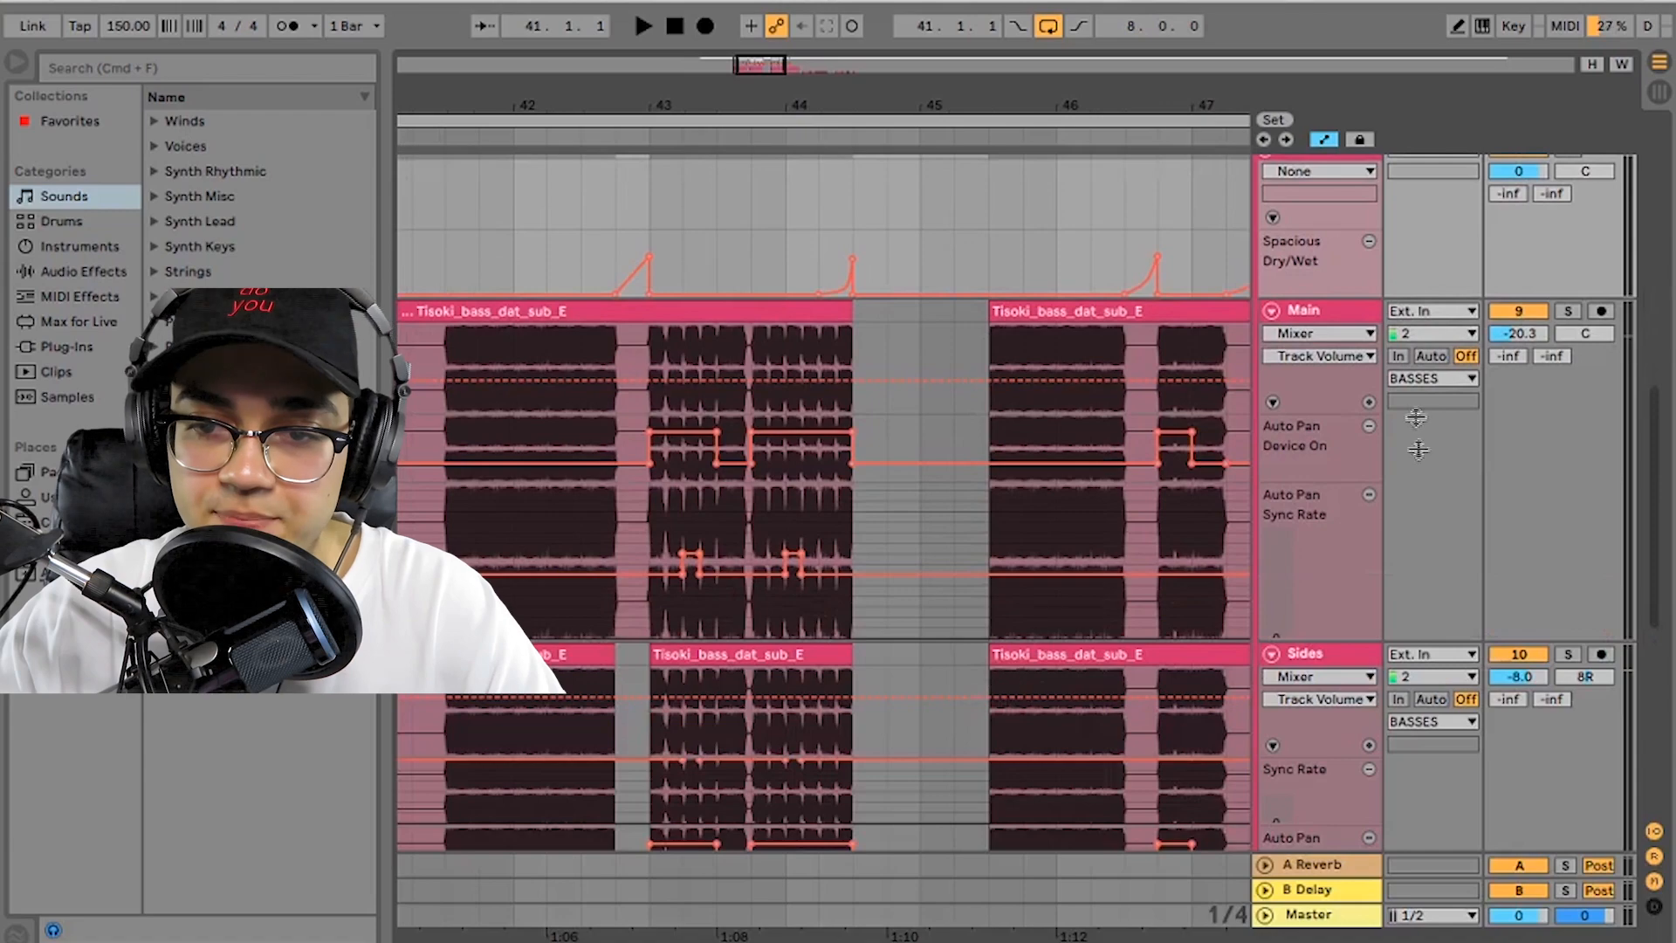
{"action": "left_click", "coordinate": [1570, 312]}
{"action": "key", "text": "space"}
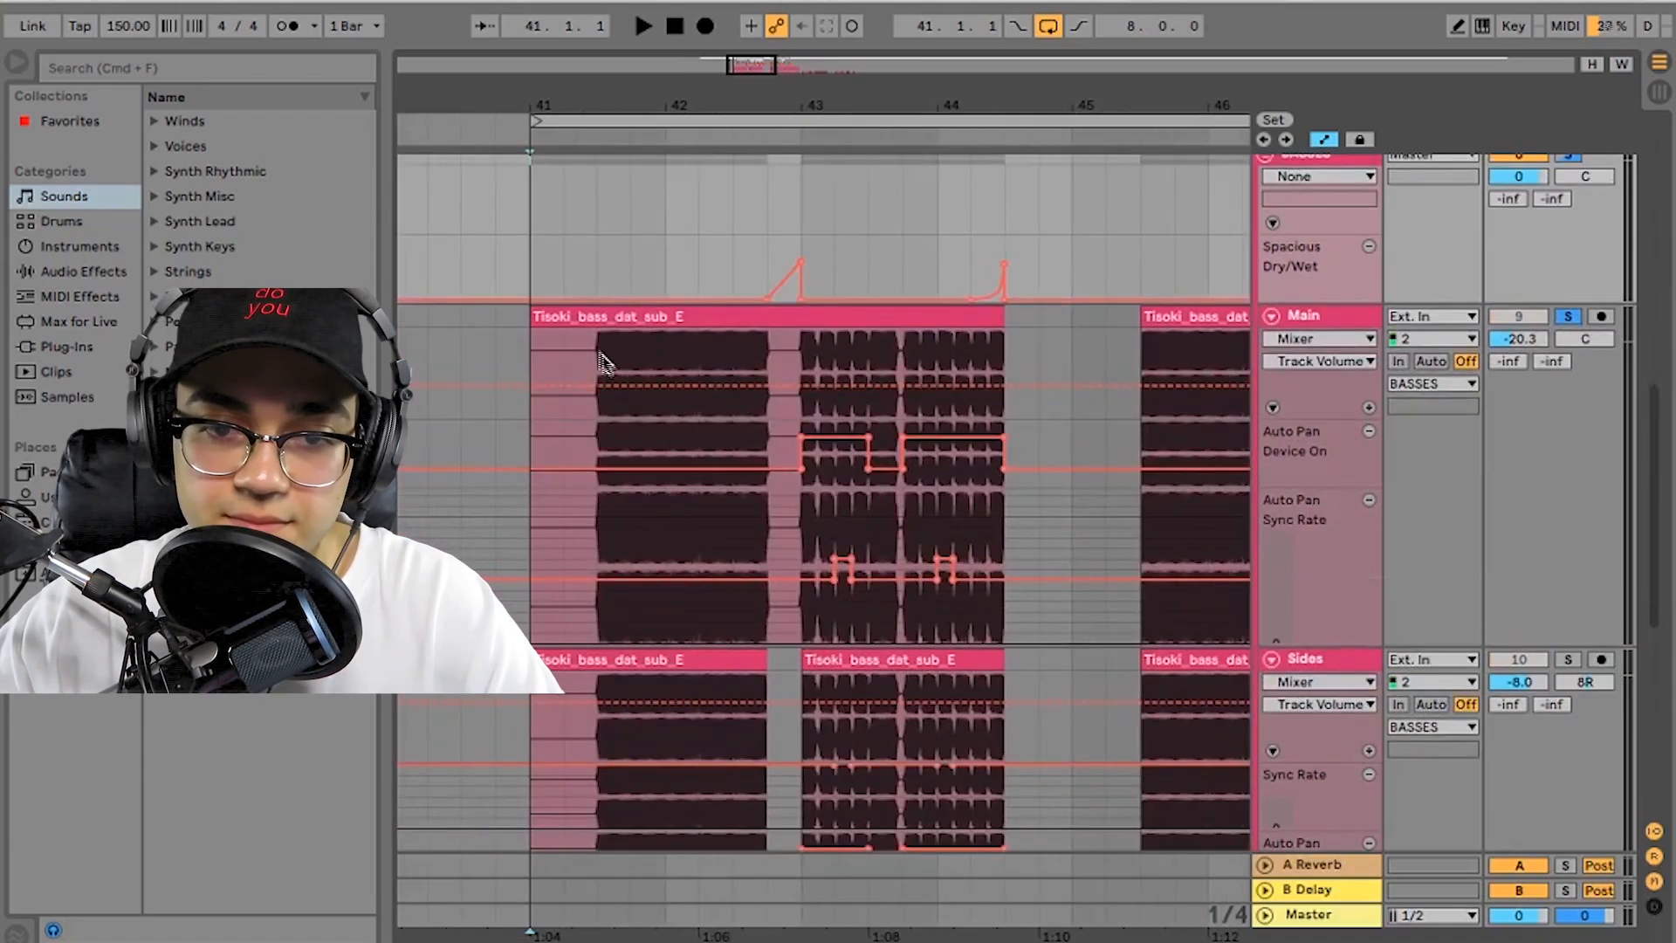
{"action": "left_click", "coordinate": [599, 357]}
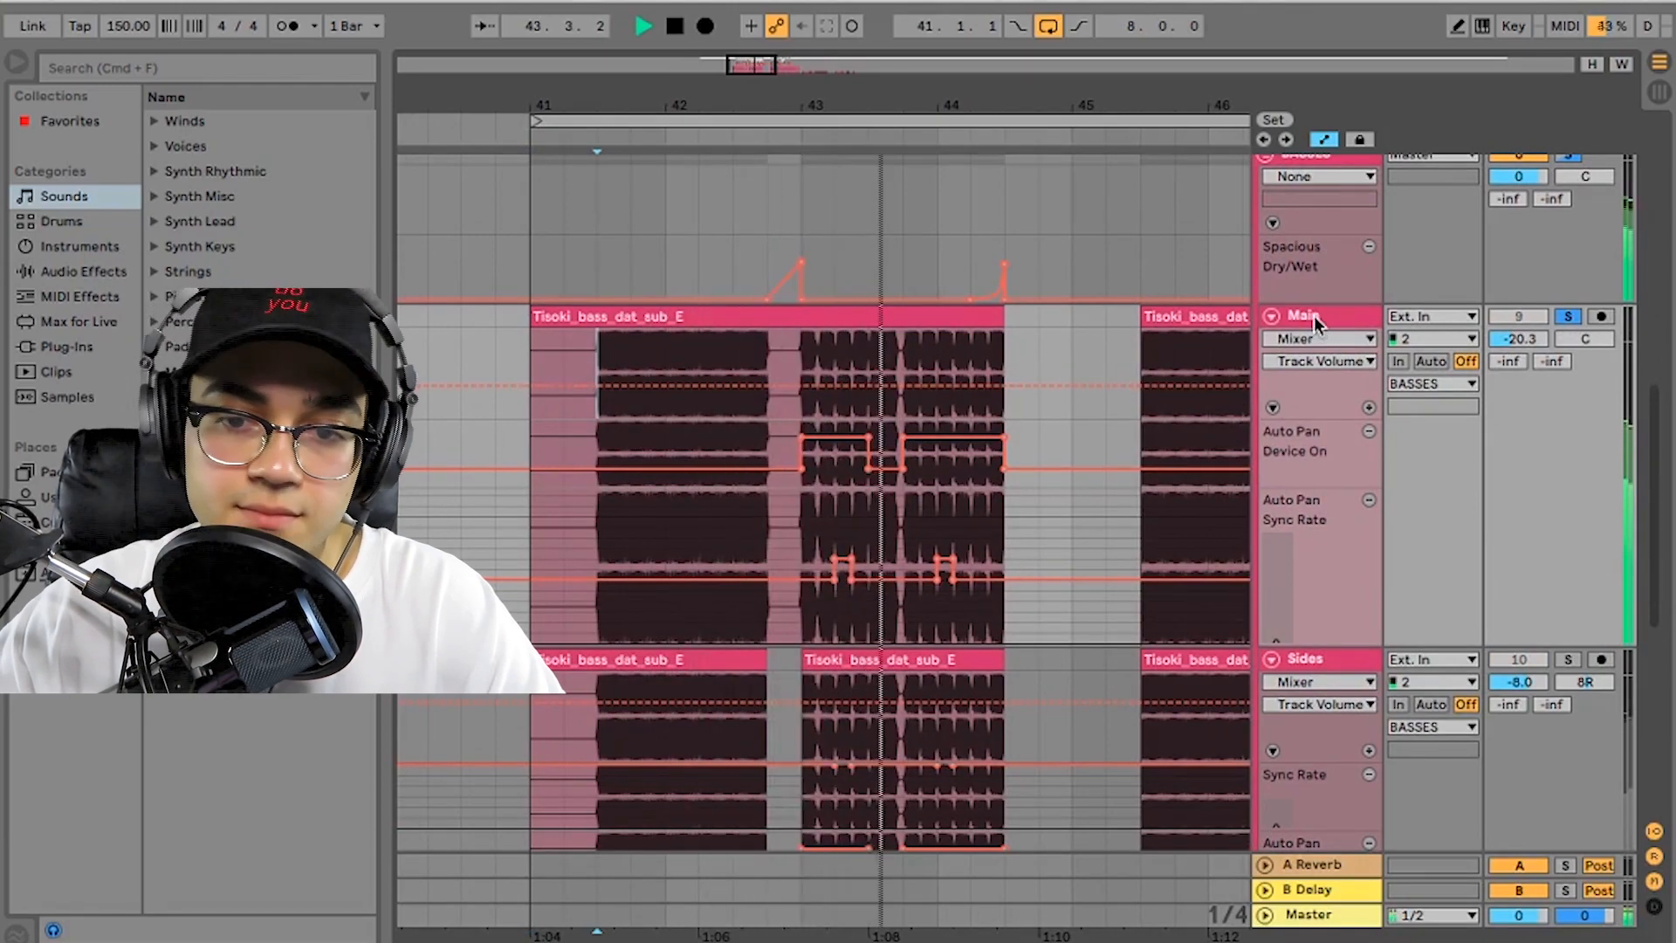
{"action": "key", "text": "space"}
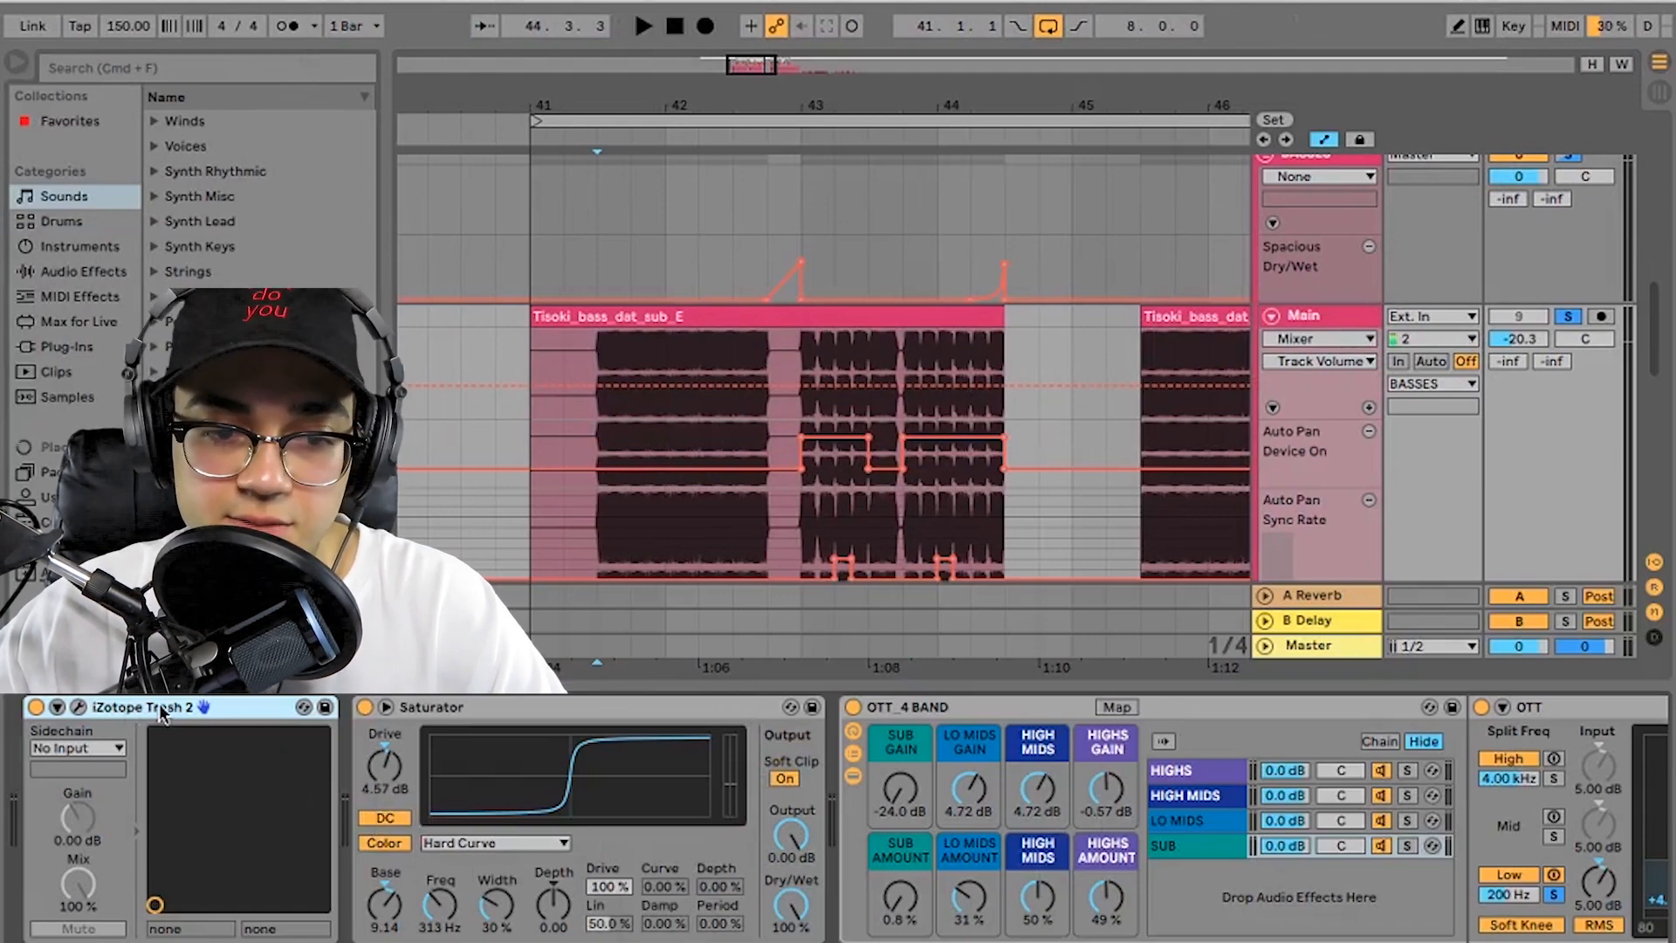
Step: Examine the Main track's effect chain from iZotope Trash 2 and Saturator through OTT_4 BAND and OTT to the EQ Eights
{"action": "scroll", "coordinate": [646, 765], "scroll_direction": "right", "scroll_amount": 5}
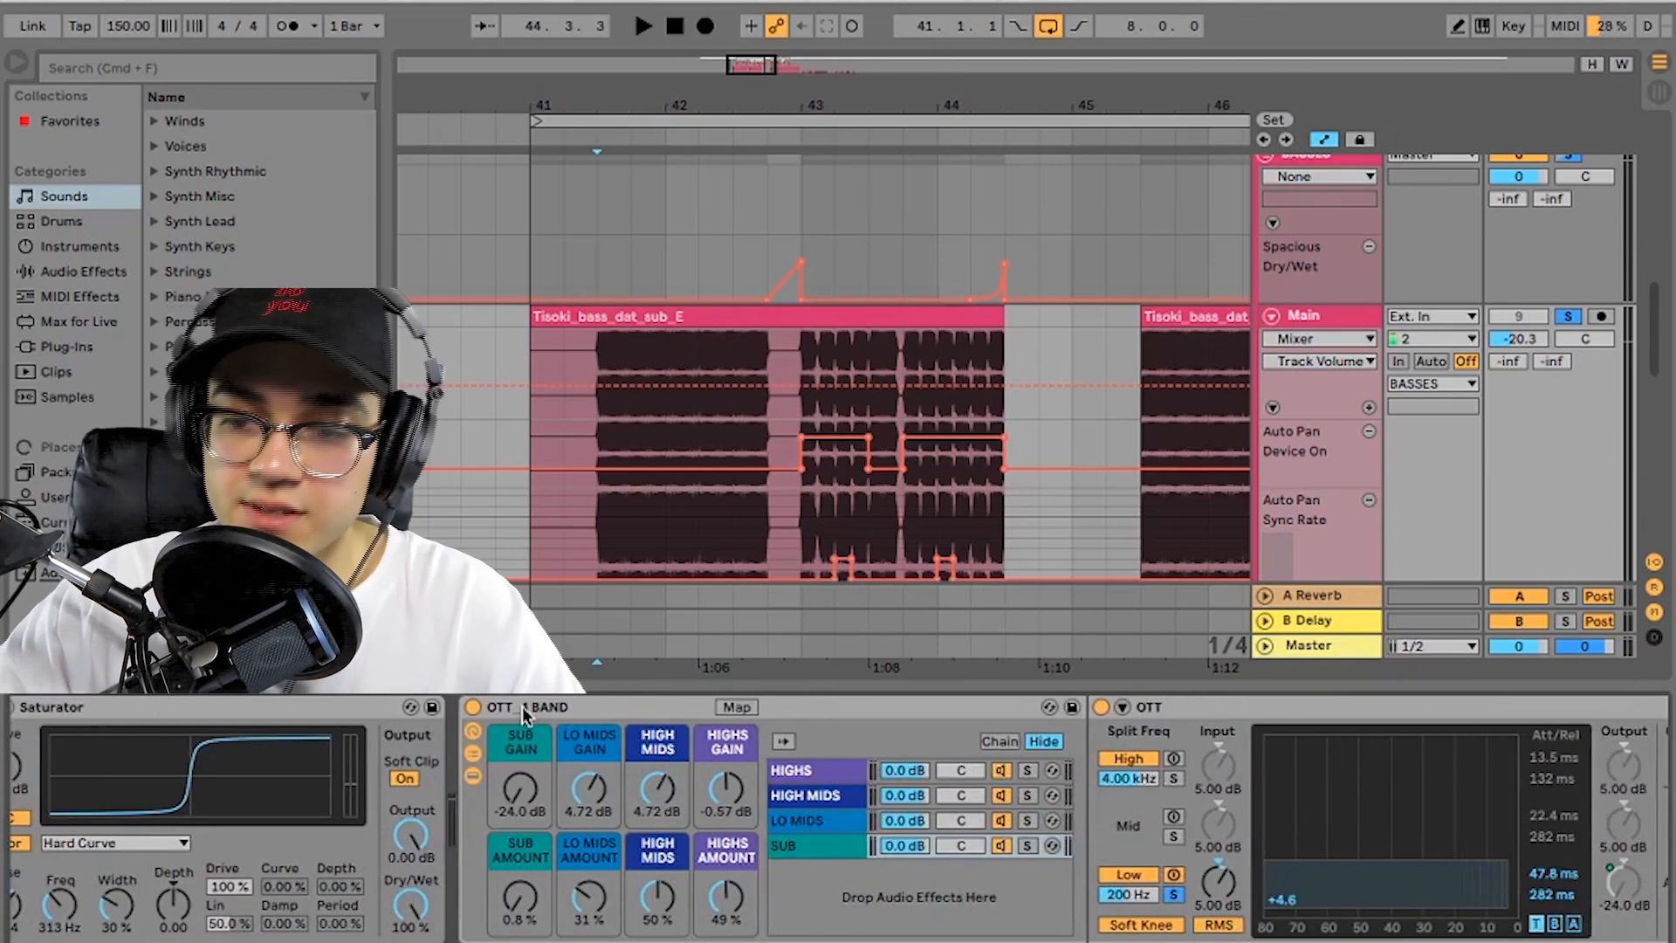
{"action": "scroll", "coordinate": [857, 772], "scroll_direction": "right", "scroll_amount": 4}
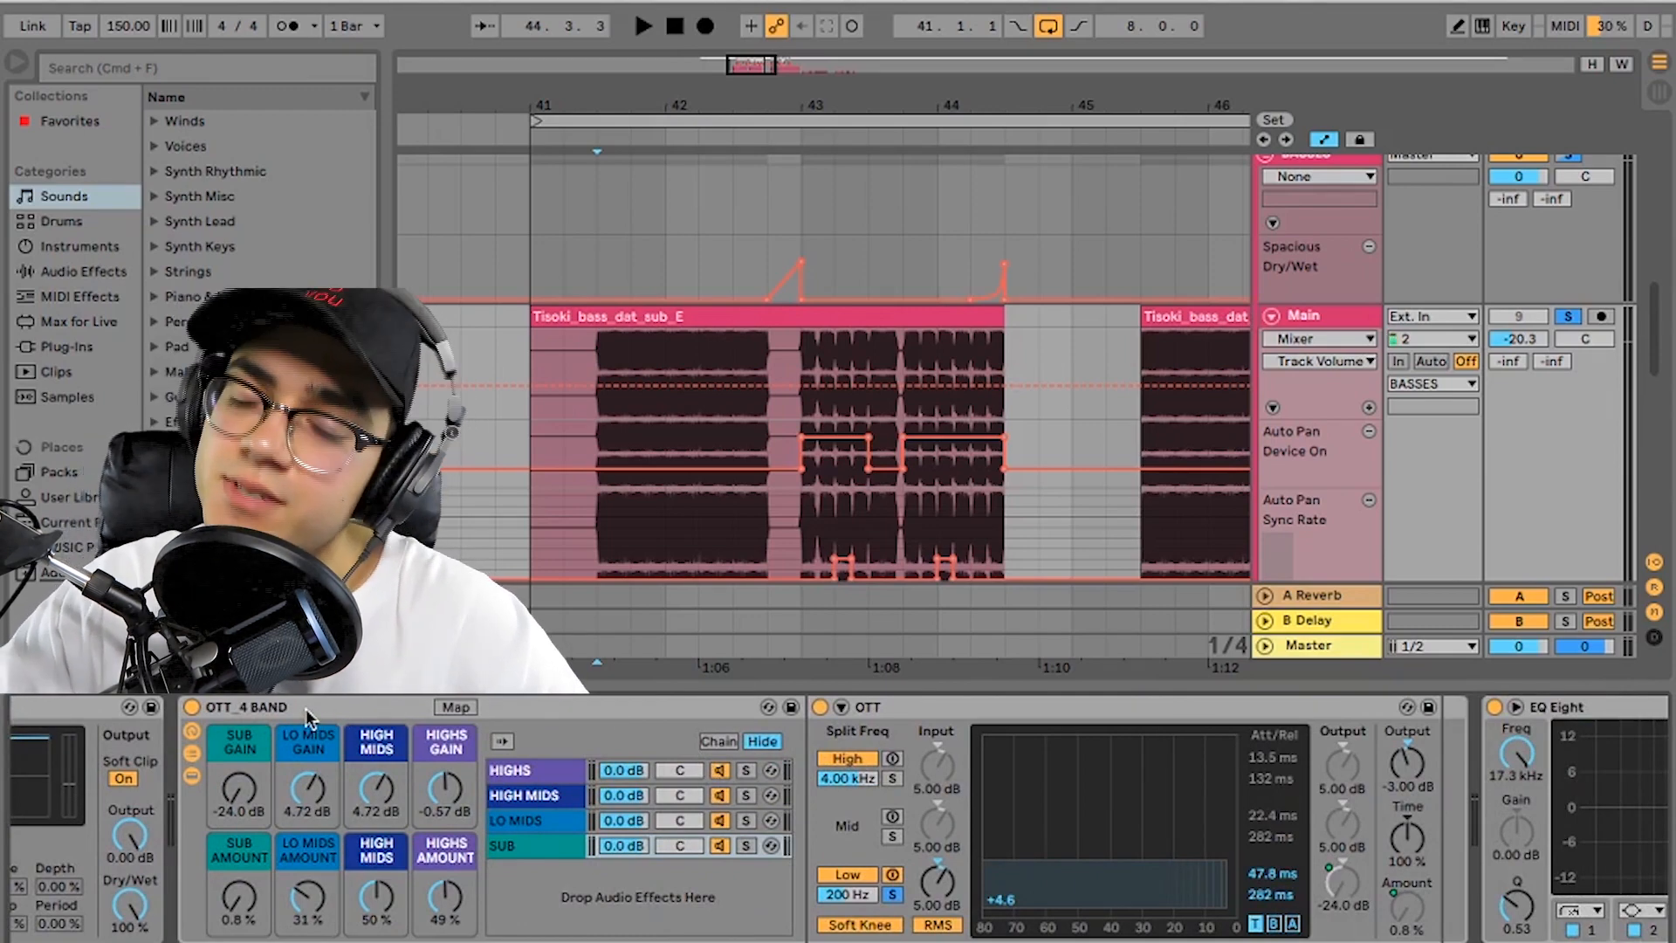
{"action": "scroll", "coordinate": [483, 742], "scroll_direction": "right", "scroll_amount": 2}
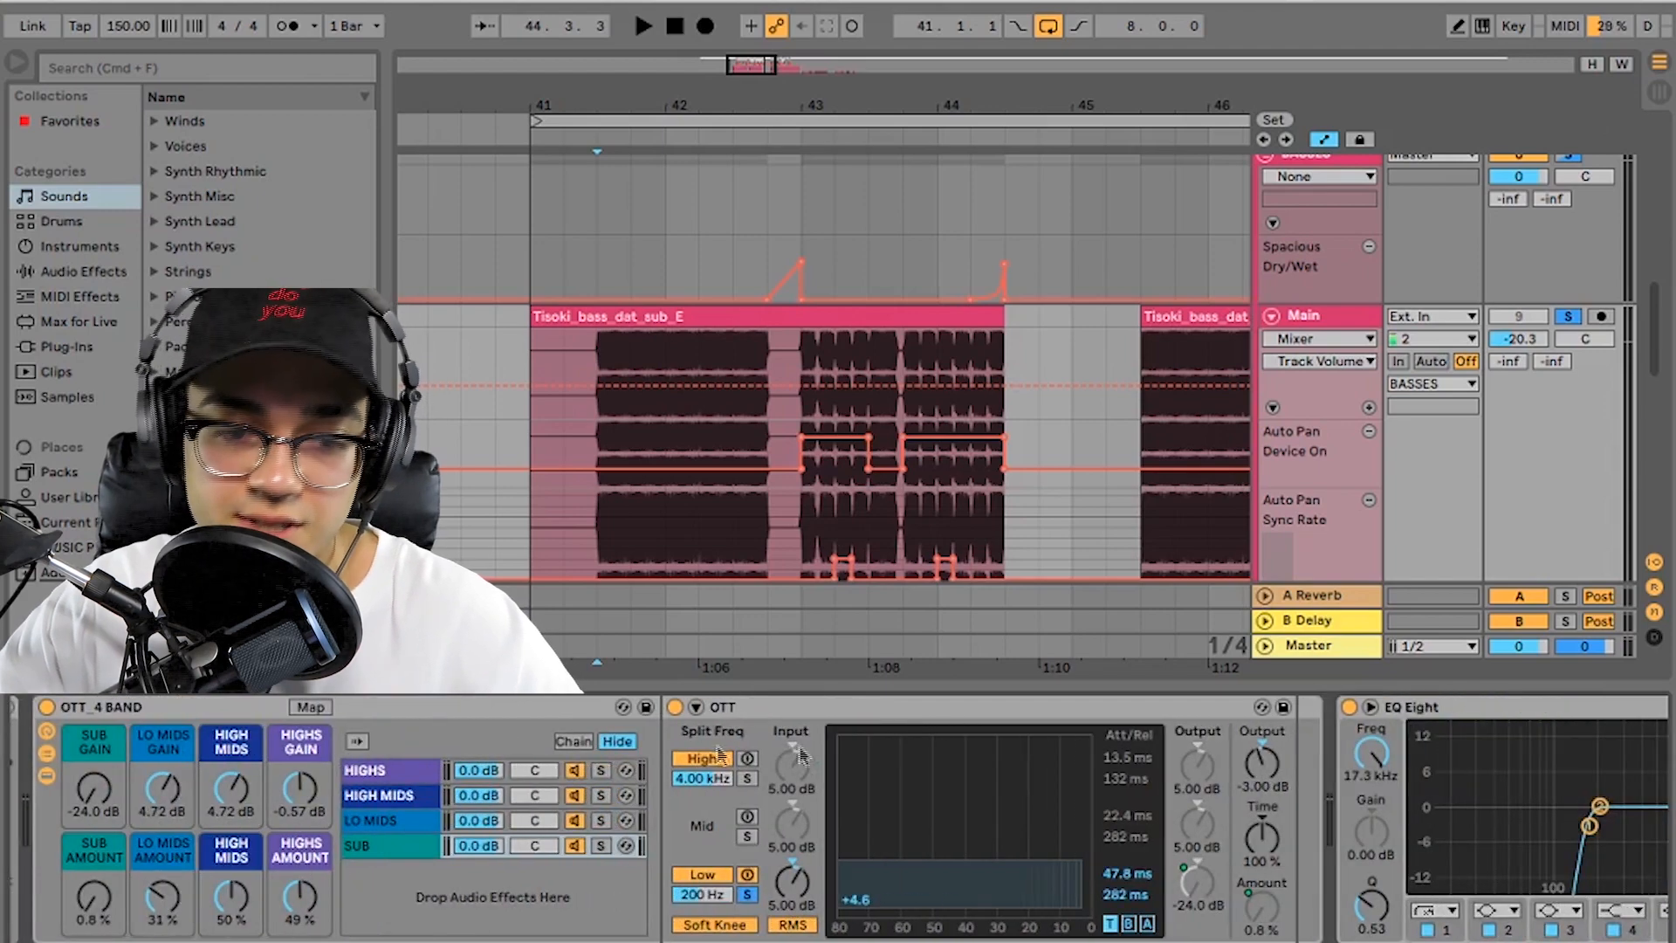
{"action": "scroll", "coordinate": [966, 739], "scroll_direction": "right", "scroll_amount": 8}
{"action": "scroll", "coordinate": [322, 772], "scroll_direction": "left", "scroll_amount": 8}
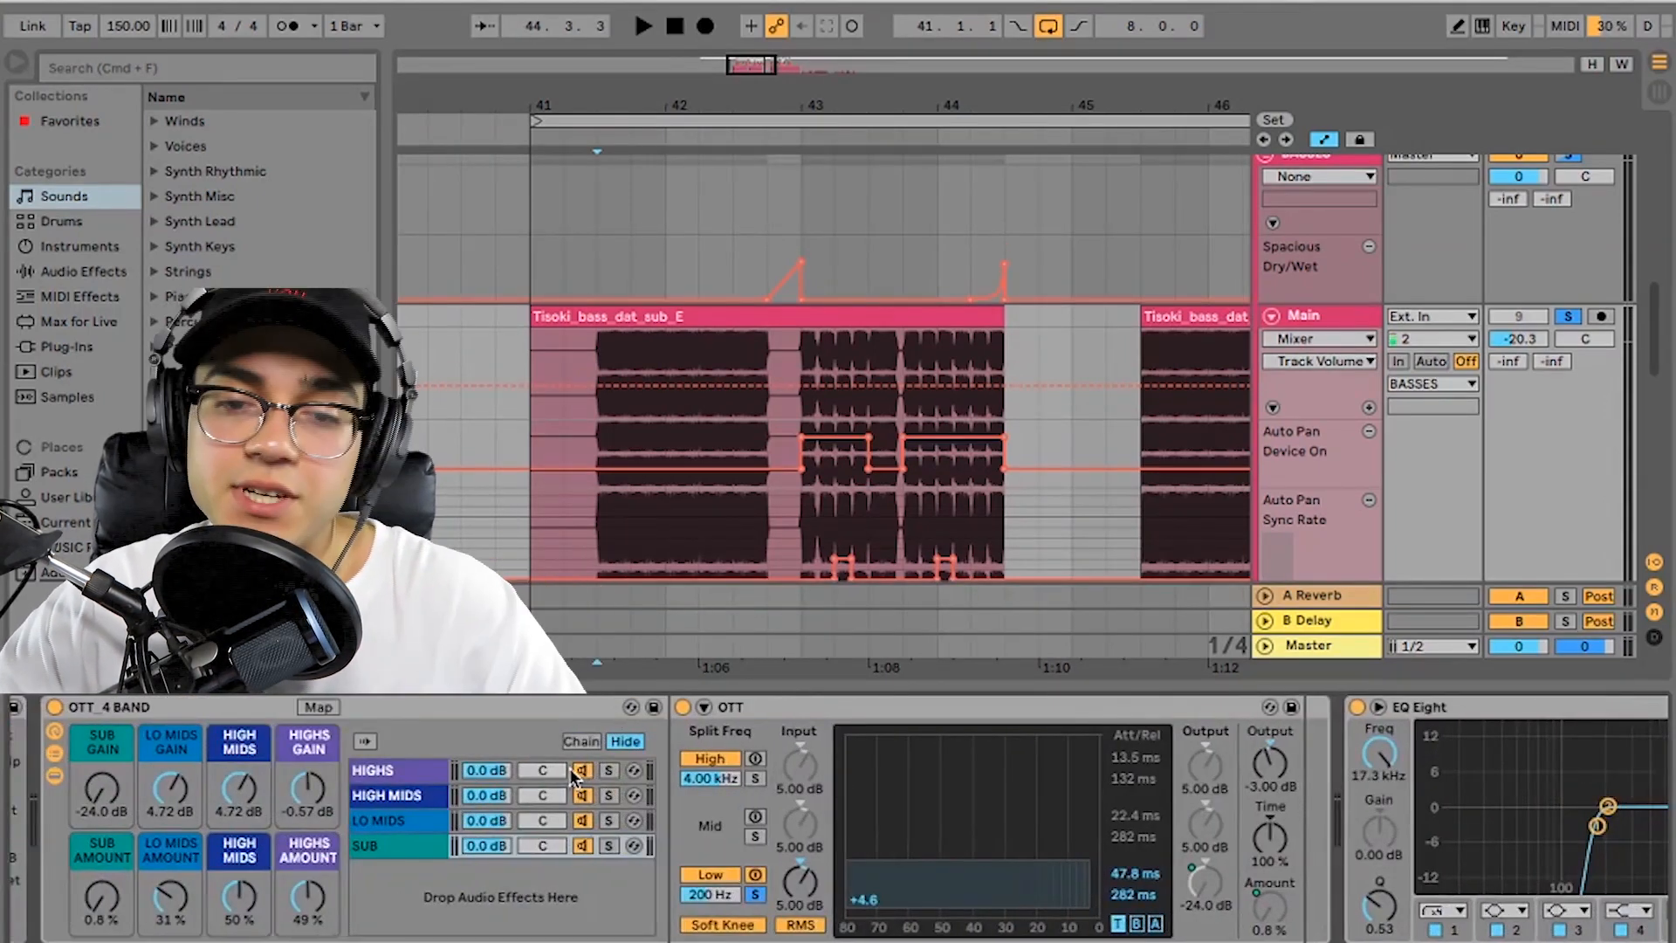
{"action": "scroll", "coordinate": [716, 799], "scroll_direction": "right", "scroll_amount": 10}
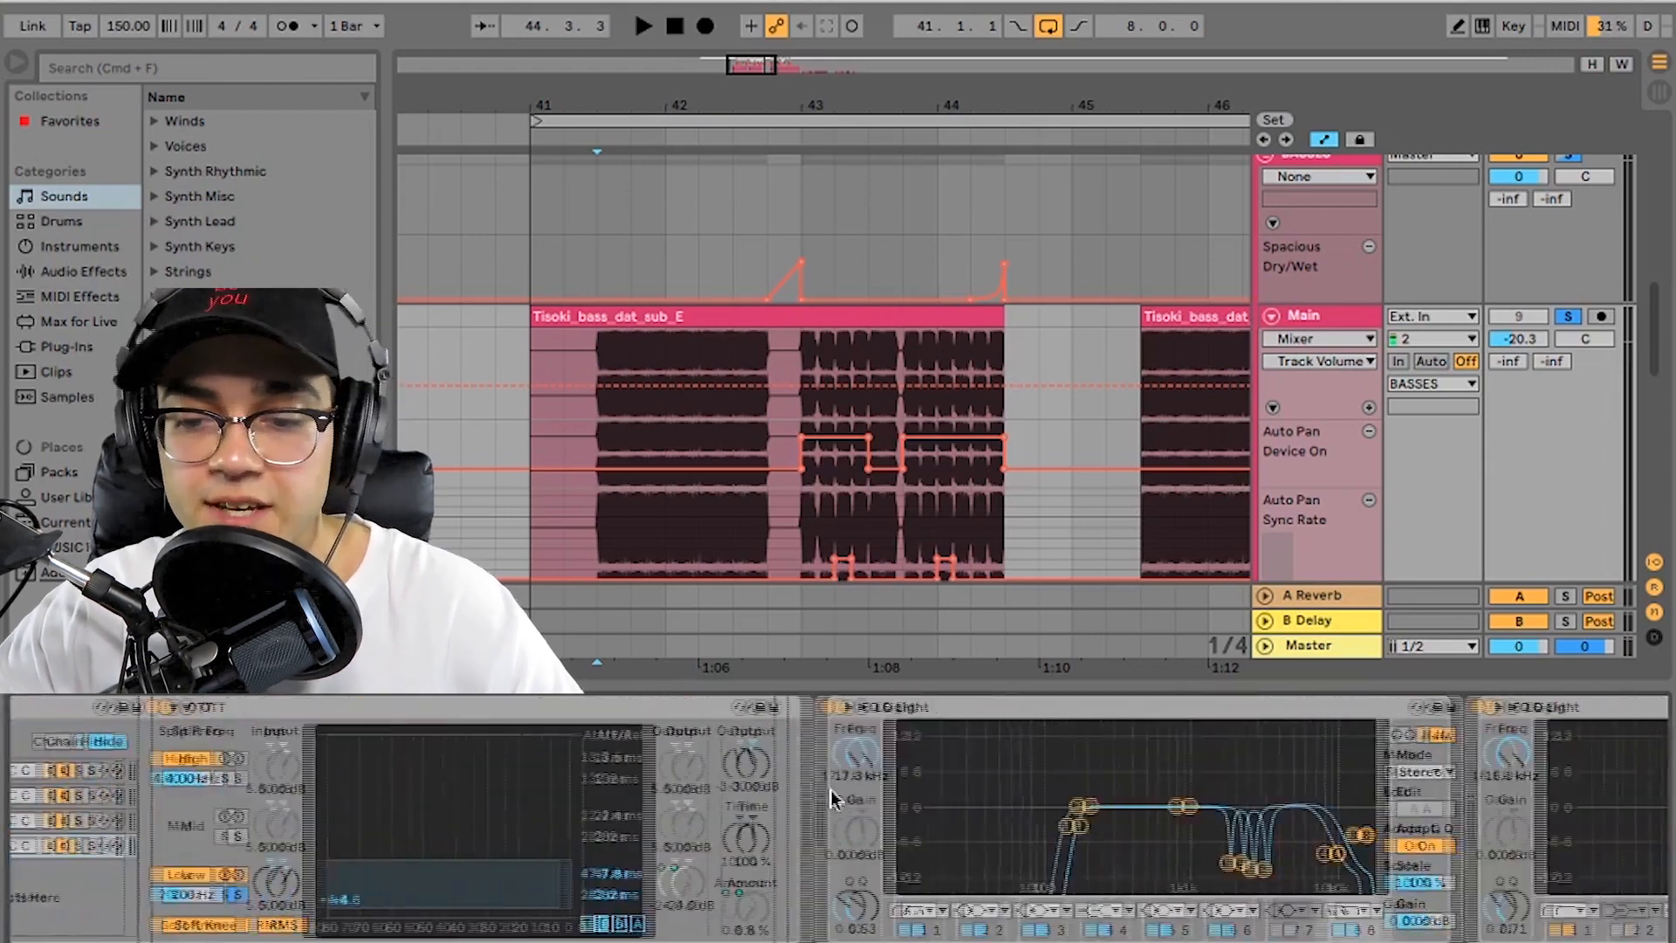
{"action": "scroll", "coordinate": [851, 814], "scroll_direction": "right", "scroll_amount": 4}
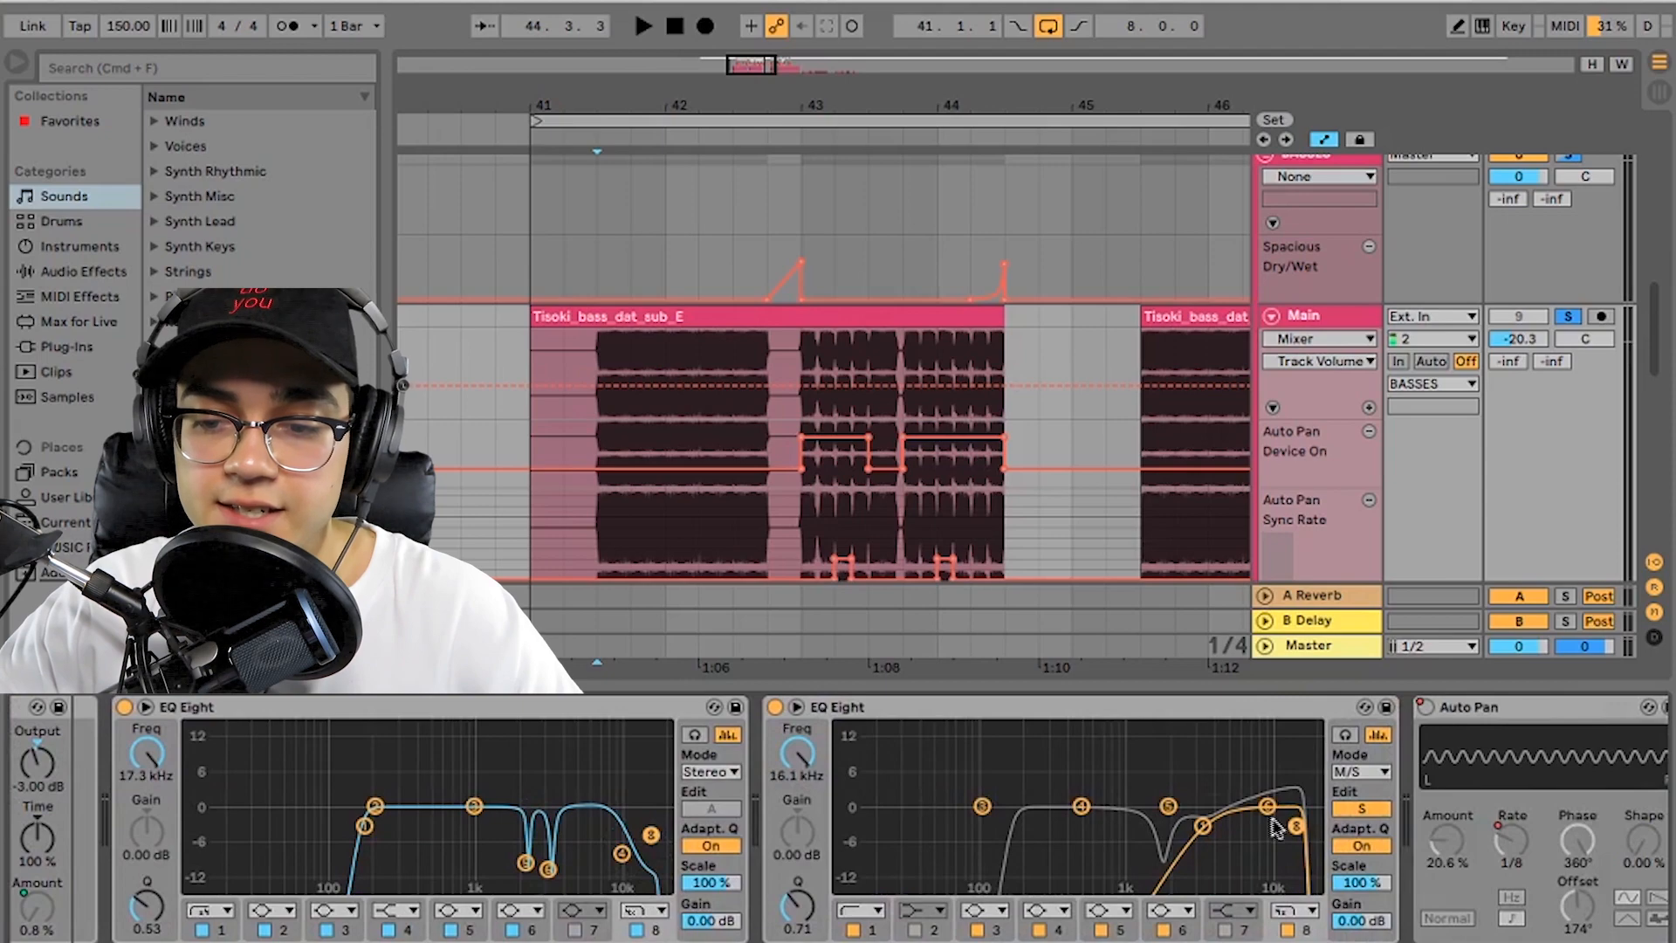
Step: Compare the mid and side curves of the second EQ Eight and view the Auto Pan at the chain's end
{"action": "left_click", "coordinate": [1349, 811]}
{"action": "left_click", "coordinate": [1348, 811]}
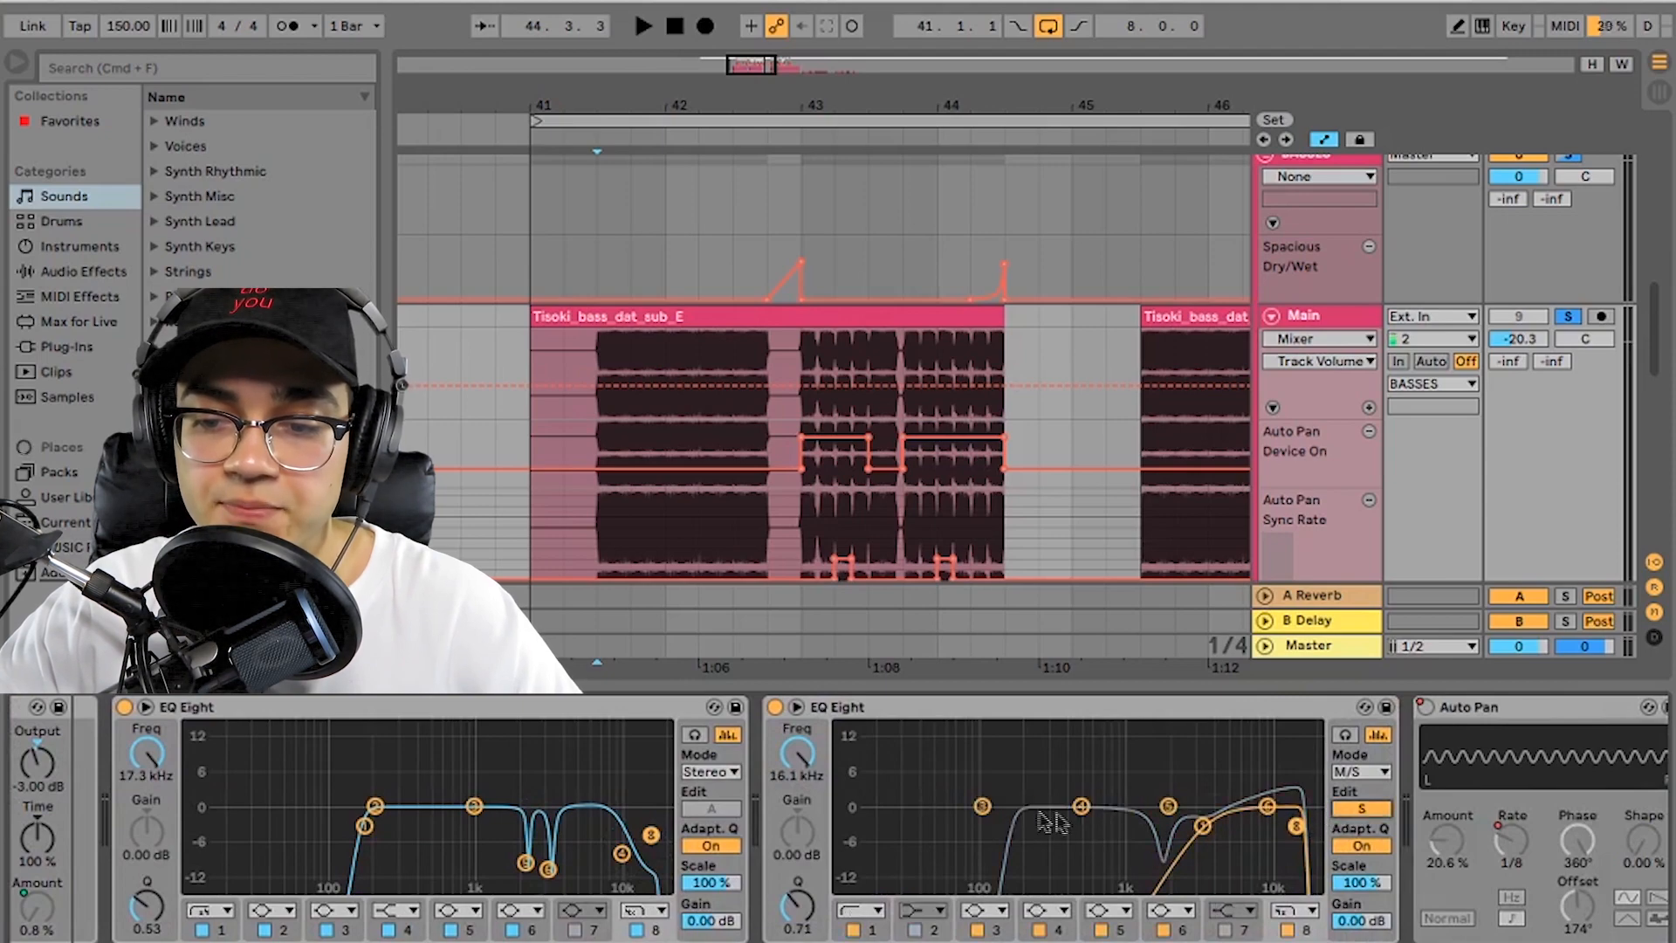
{"action": "scroll", "coordinate": [1336, 818], "scroll_direction": "right", "scroll_amount": 2}
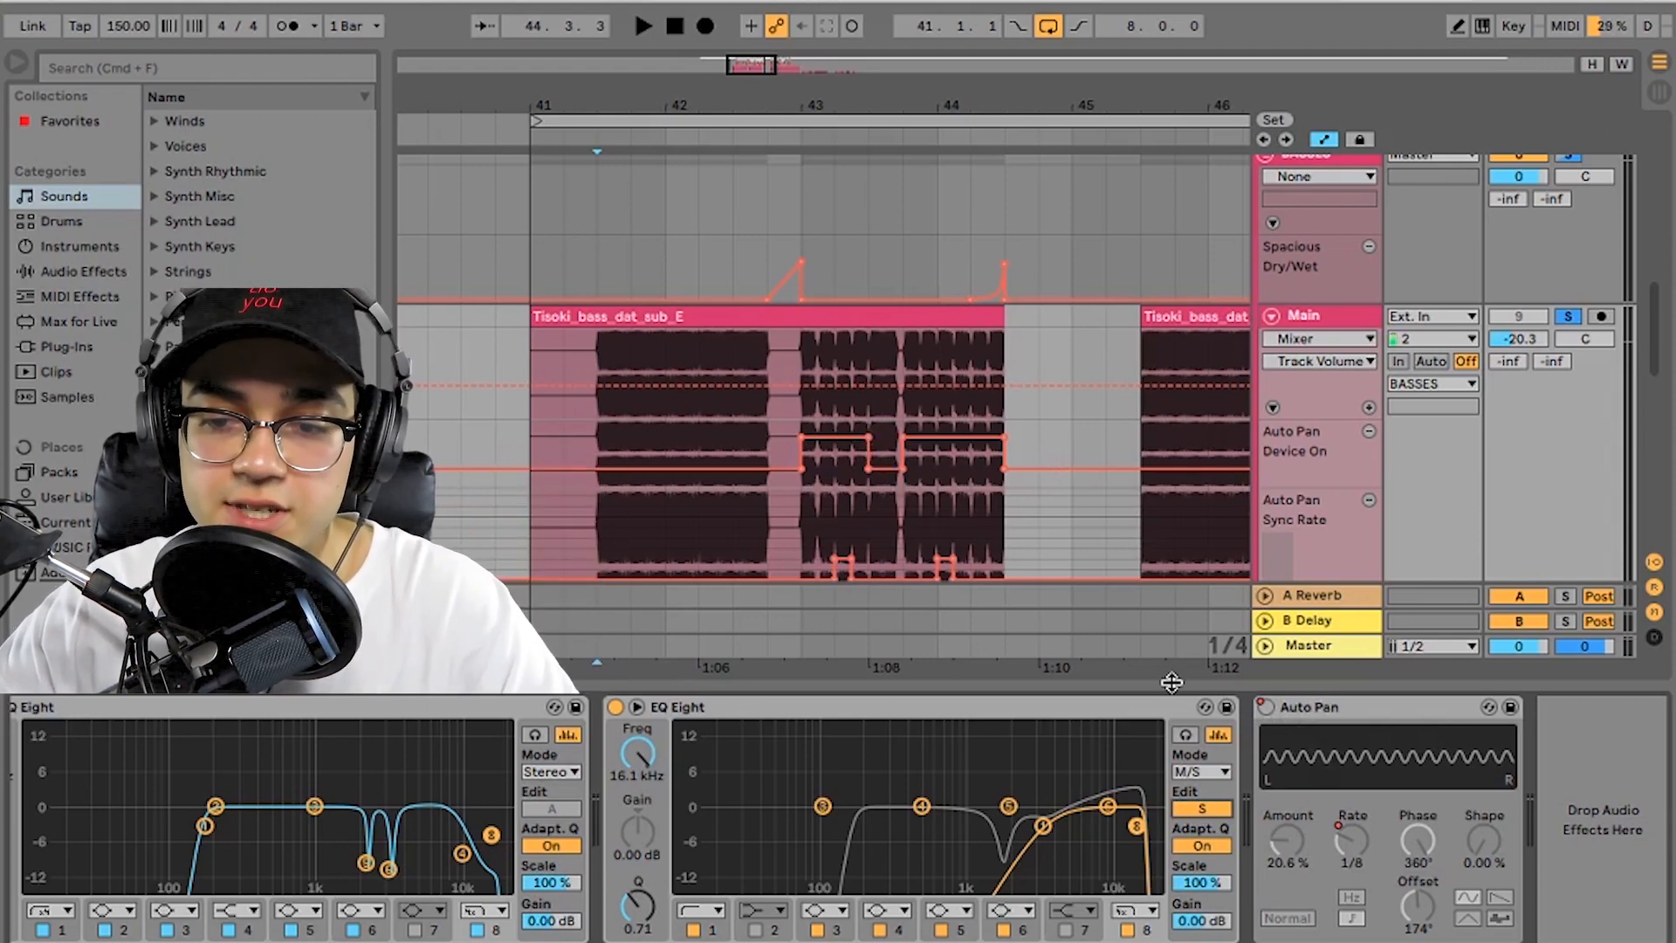
Step: Return to the start of the Main track's effect chain and open the iZotope Trash 2 plug-in window
{"action": "scroll", "coordinate": [802, 761], "scroll_direction": "left", "scroll_amount": 15}
{"action": "scroll", "coordinate": [597, 350], "scroll_direction": "left", "scroll_amount": 5}
{"action": "scroll", "coordinate": [735, 356], "scroll_direction": "right", "scroll_amount": 5}
{"action": "scroll", "coordinate": [735, 356], "scroll_direction": "down", "scroll_amount": 1}
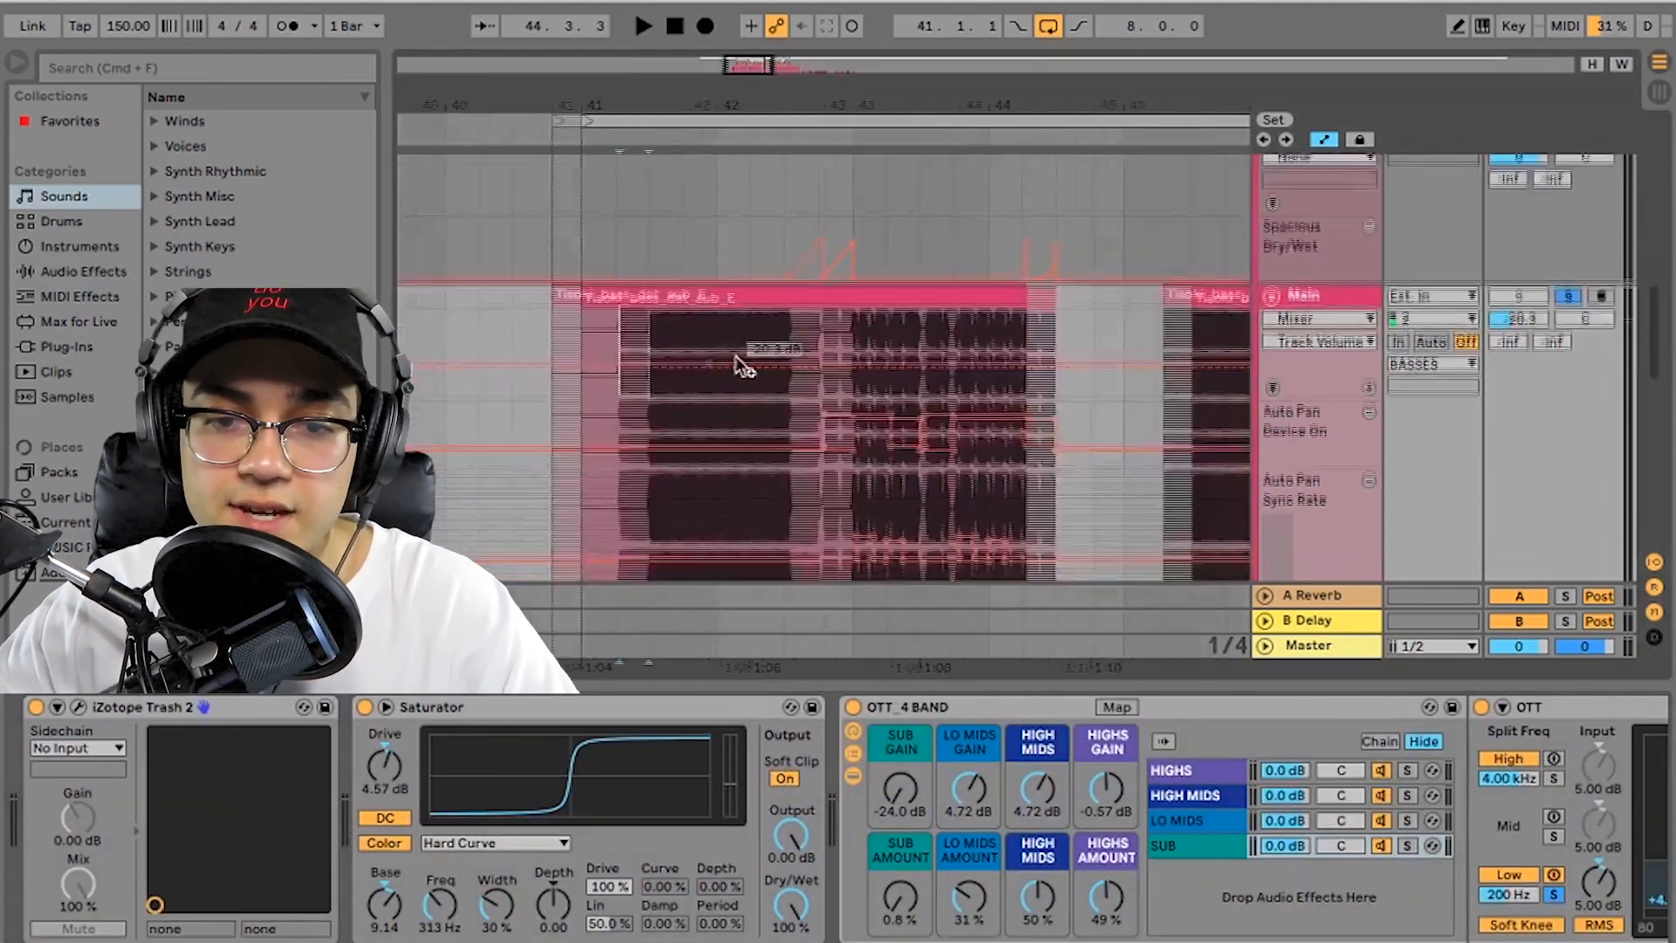
{"action": "scroll", "coordinate": [574, 338], "scroll_direction": "down", "scroll_amount": 1}
{"action": "scroll", "coordinate": [567, 336], "scroll_direction": "right", "scroll_amount": 1}
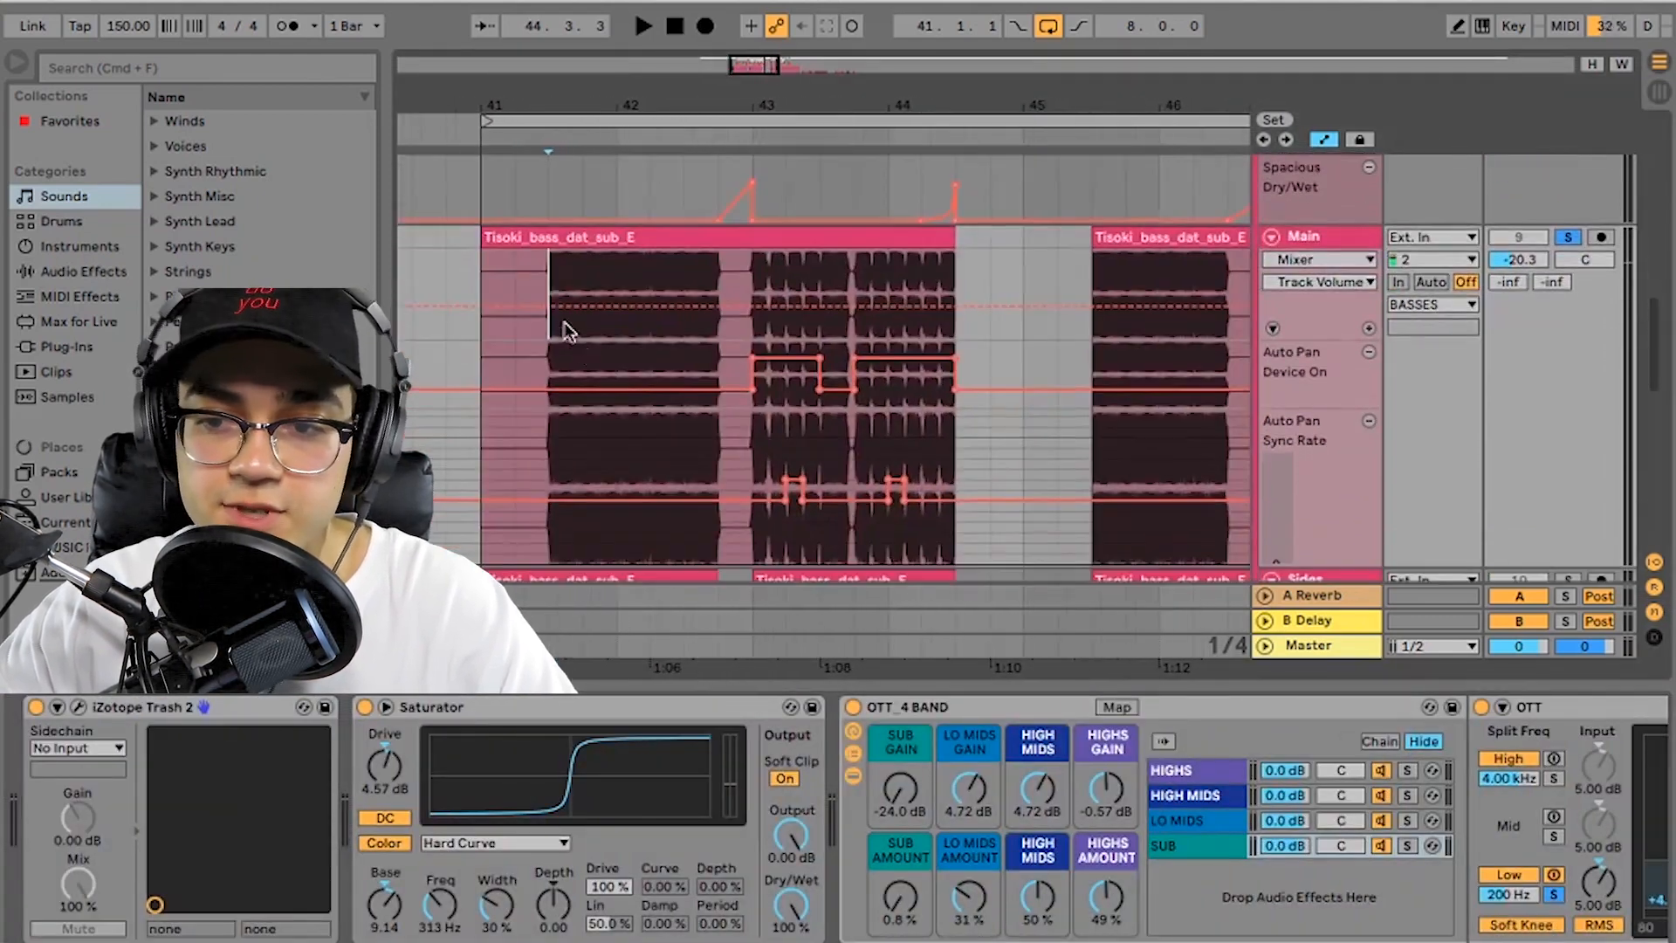
{"action": "left_click", "coordinate": [81, 705]}
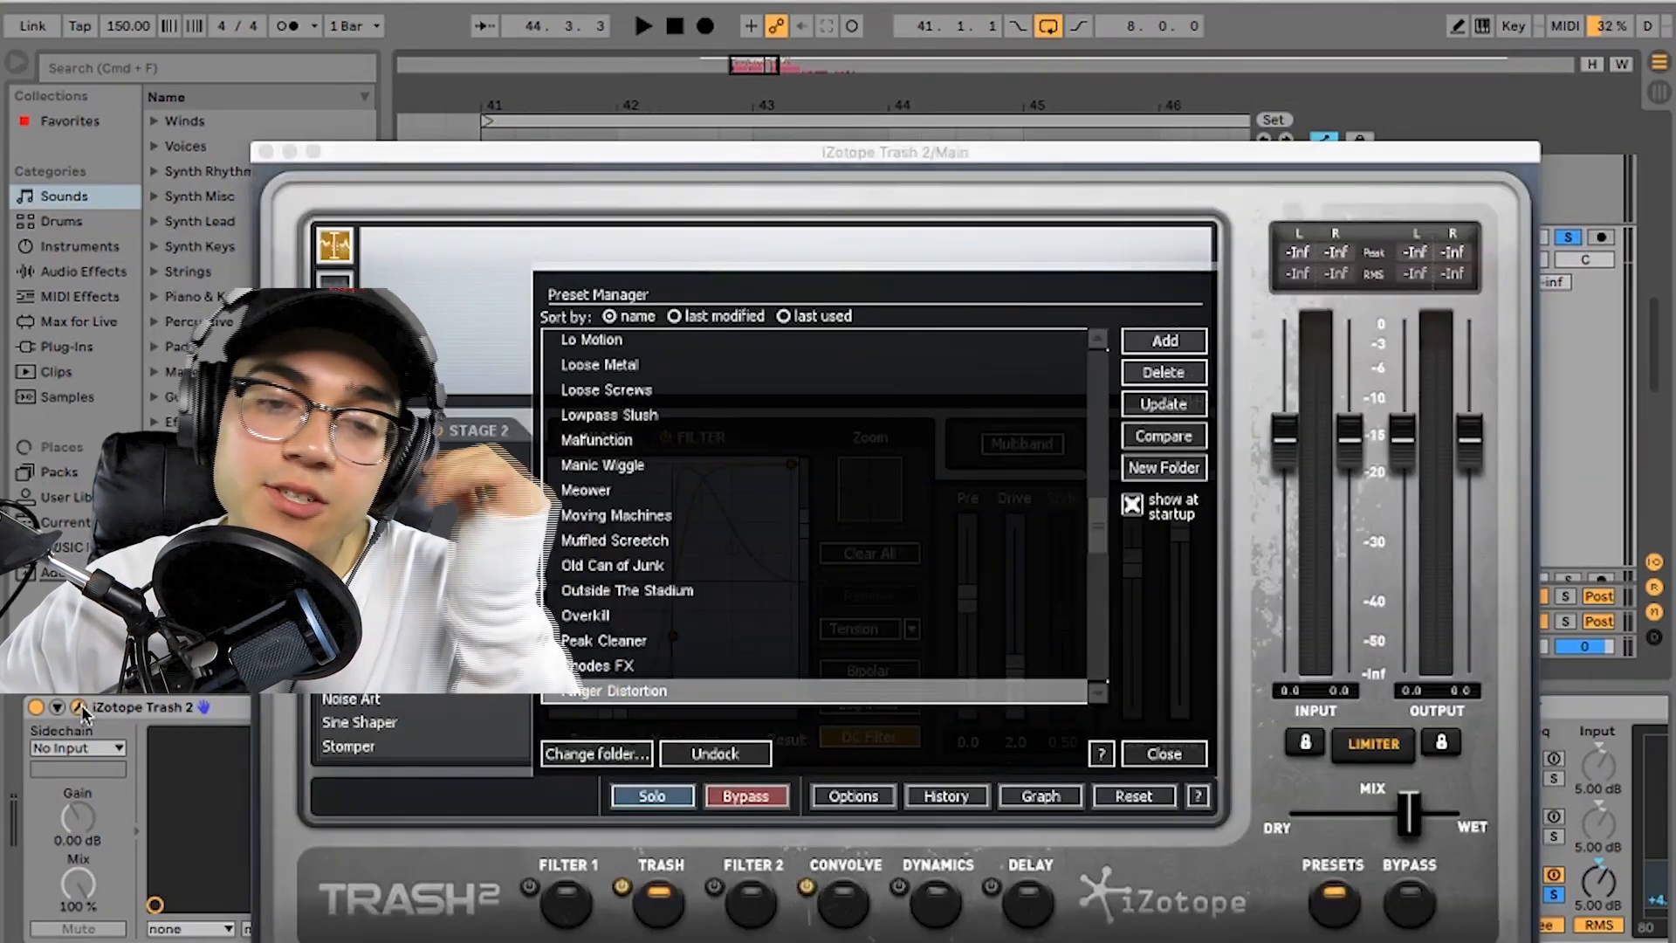
Step: Reposition the Trash 2 window, close the Preset Manager to view the Stage 1 distortion settings, and reopen the Preset Manager
{"action": "left_click_drag", "start_coordinate": [901, 155], "coordinate": [1048, 5]}
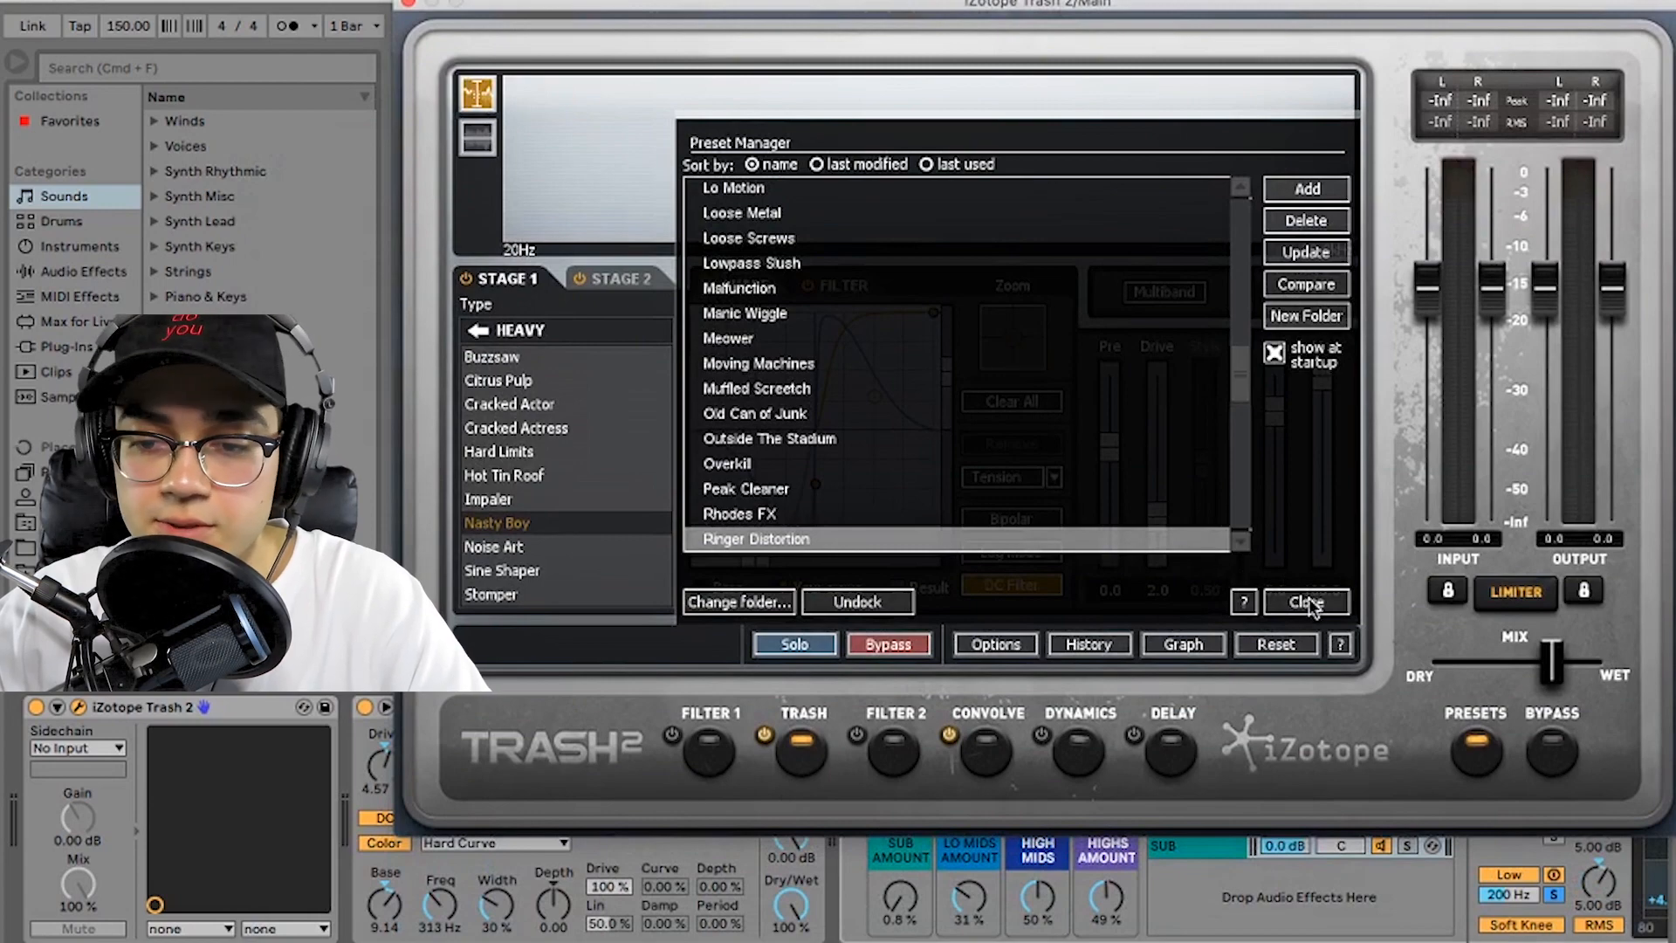
{"action": "left_click", "coordinate": [1307, 603]}
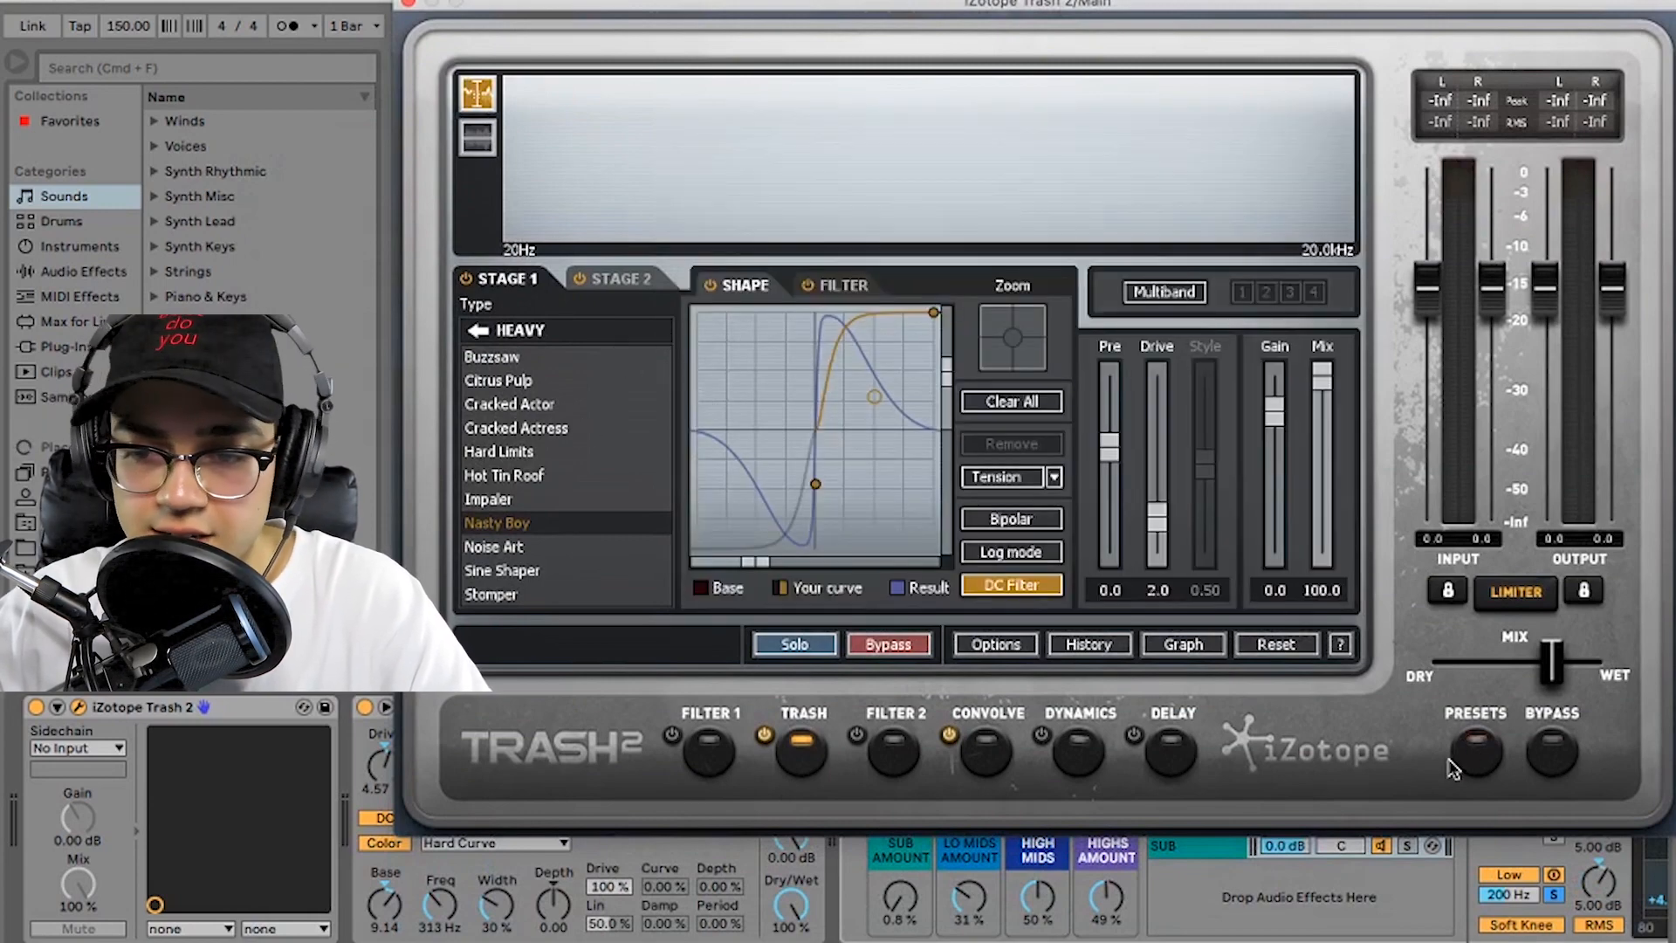
{"action": "left_click", "coordinate": [1475, 756]}
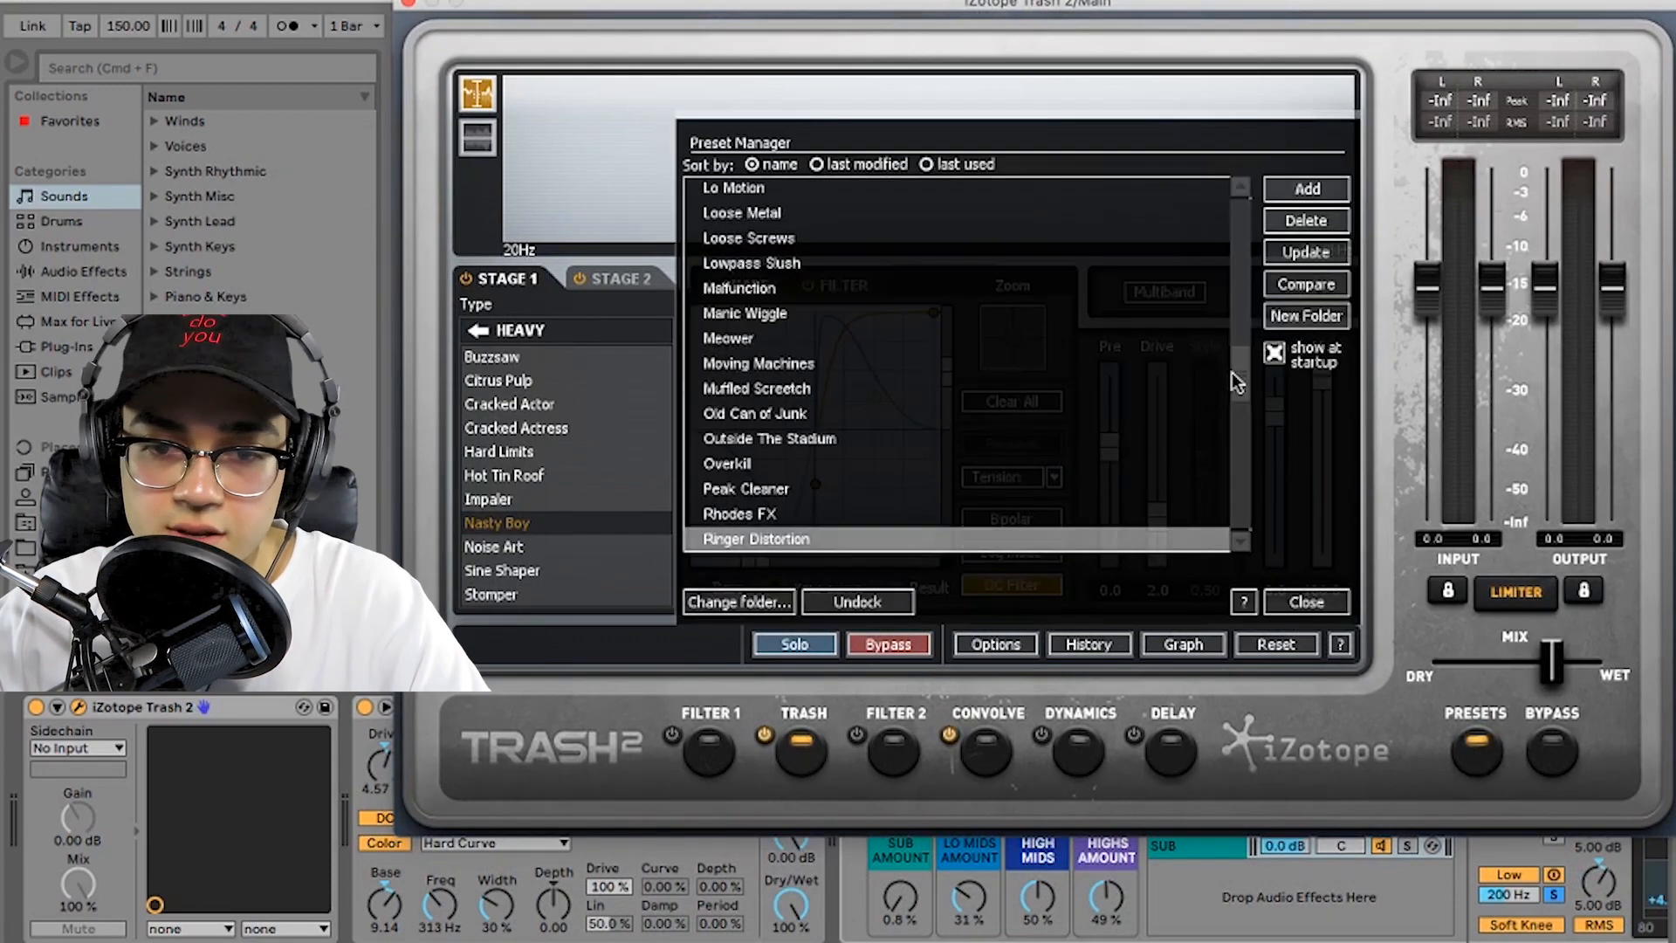
Step: Look through the Trash 2 presets, close the Preset Manager, and view Stage 1's distortion categories and the Heavy types
{"action": "scroll", "coordinate": [1242, 393], "scroll_direction": "down", "scroll_amount": 5}
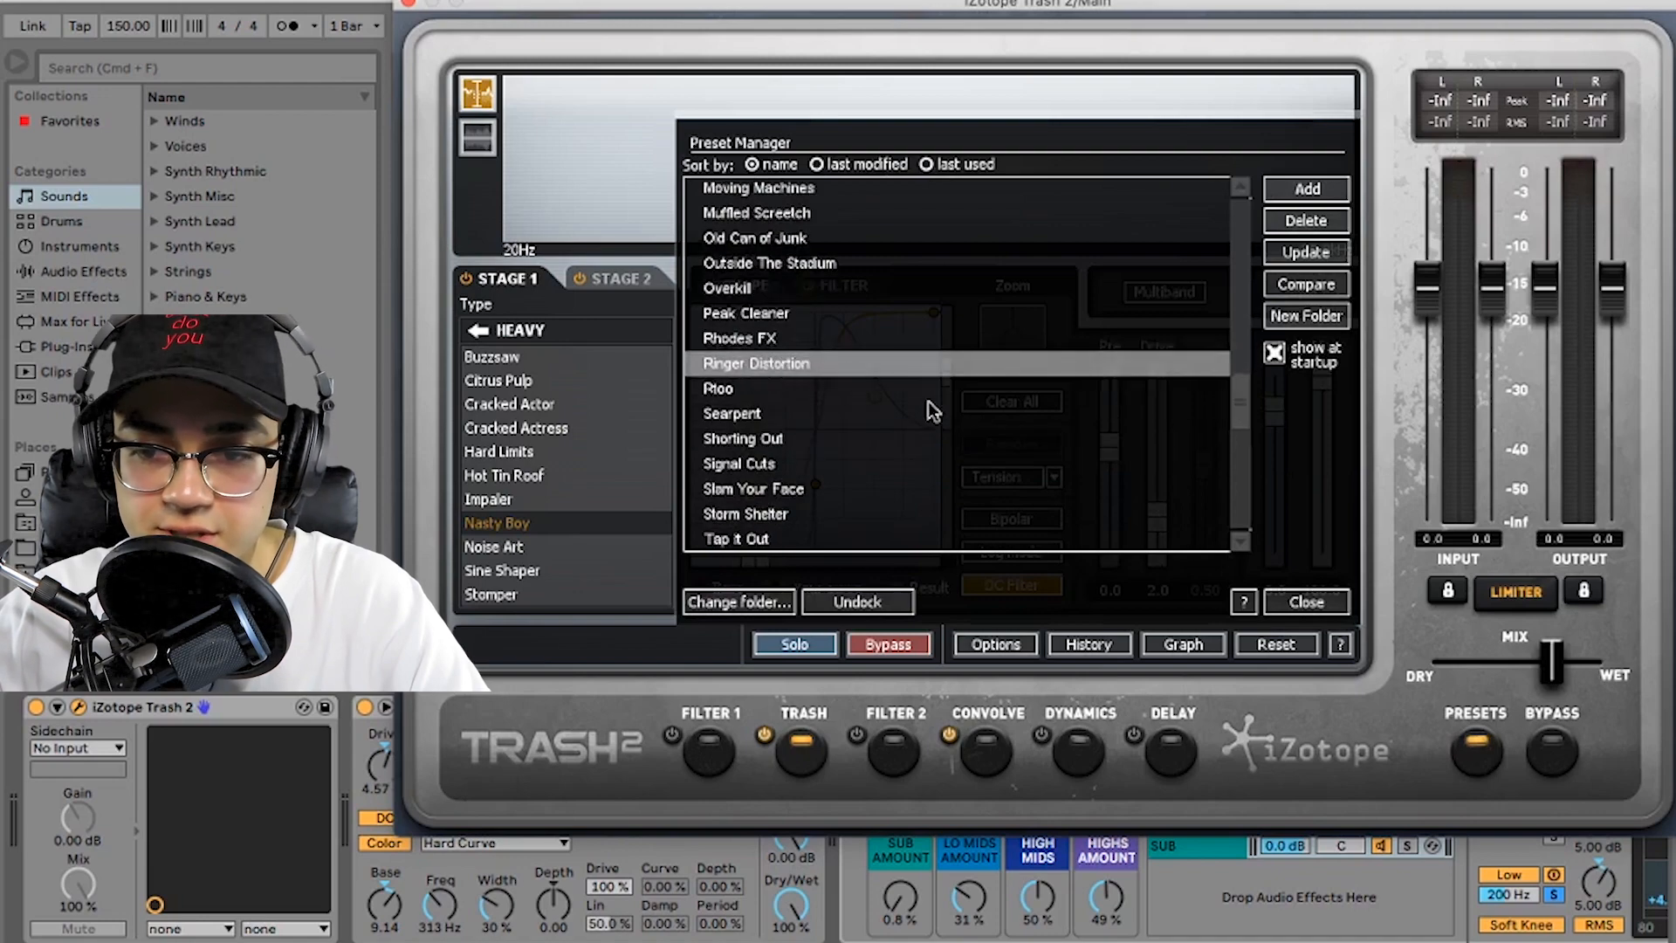
{"action": "left_click", "coordinate": [1307, 603]}
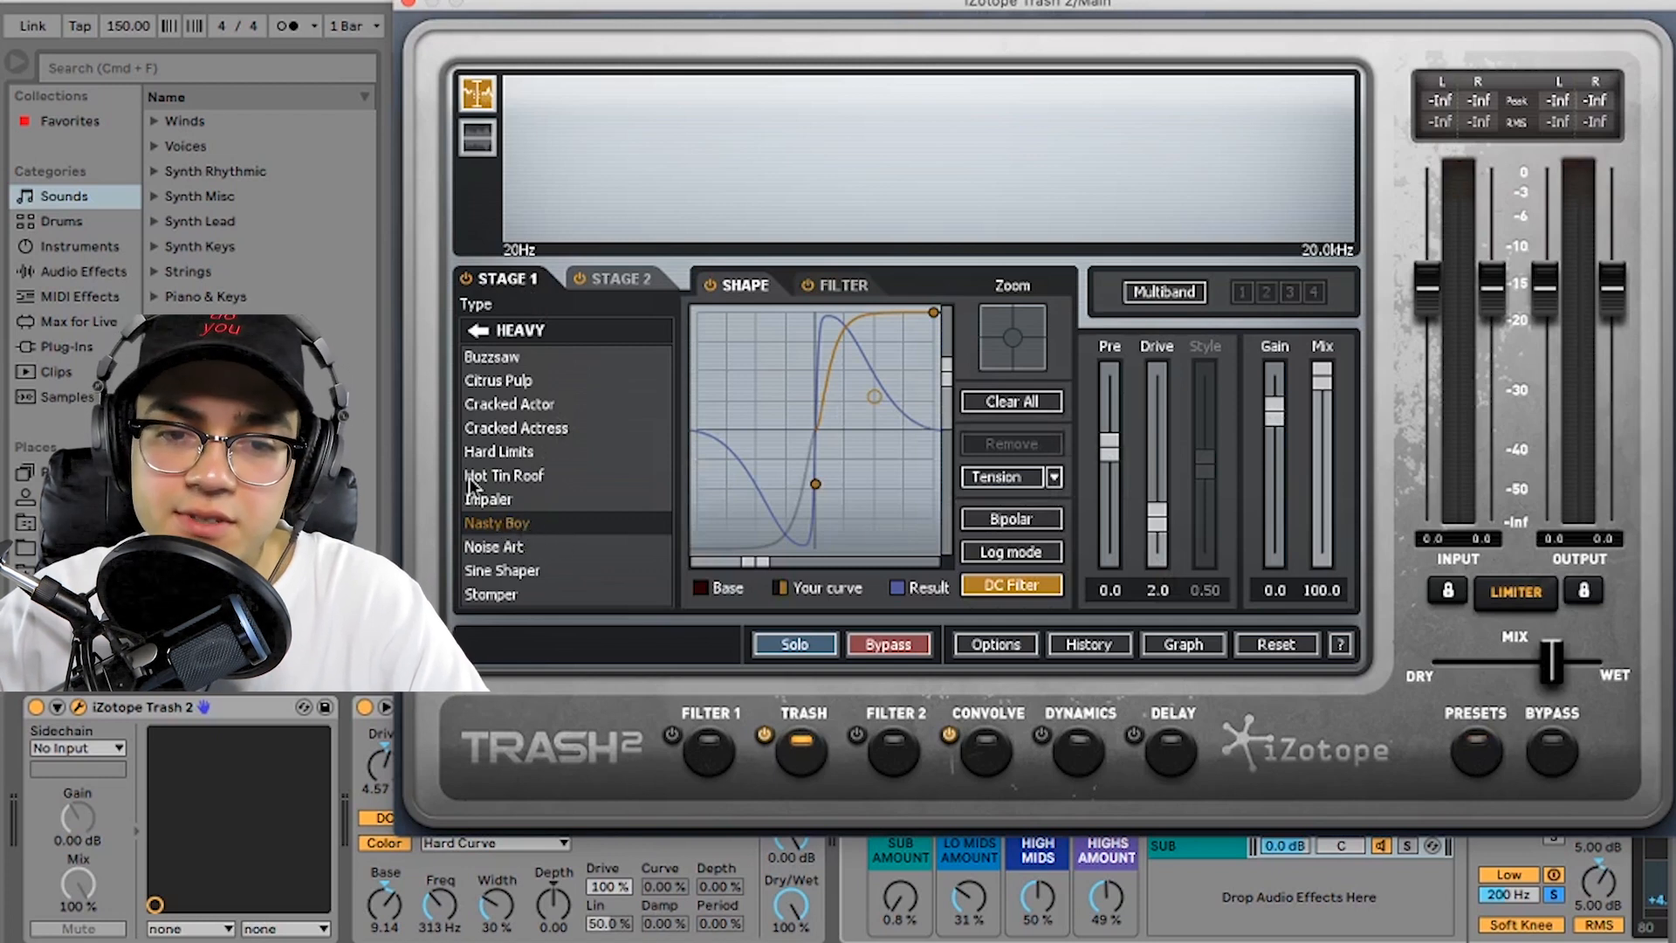
{"action": "left_click", "coordinate": [478, 332]}
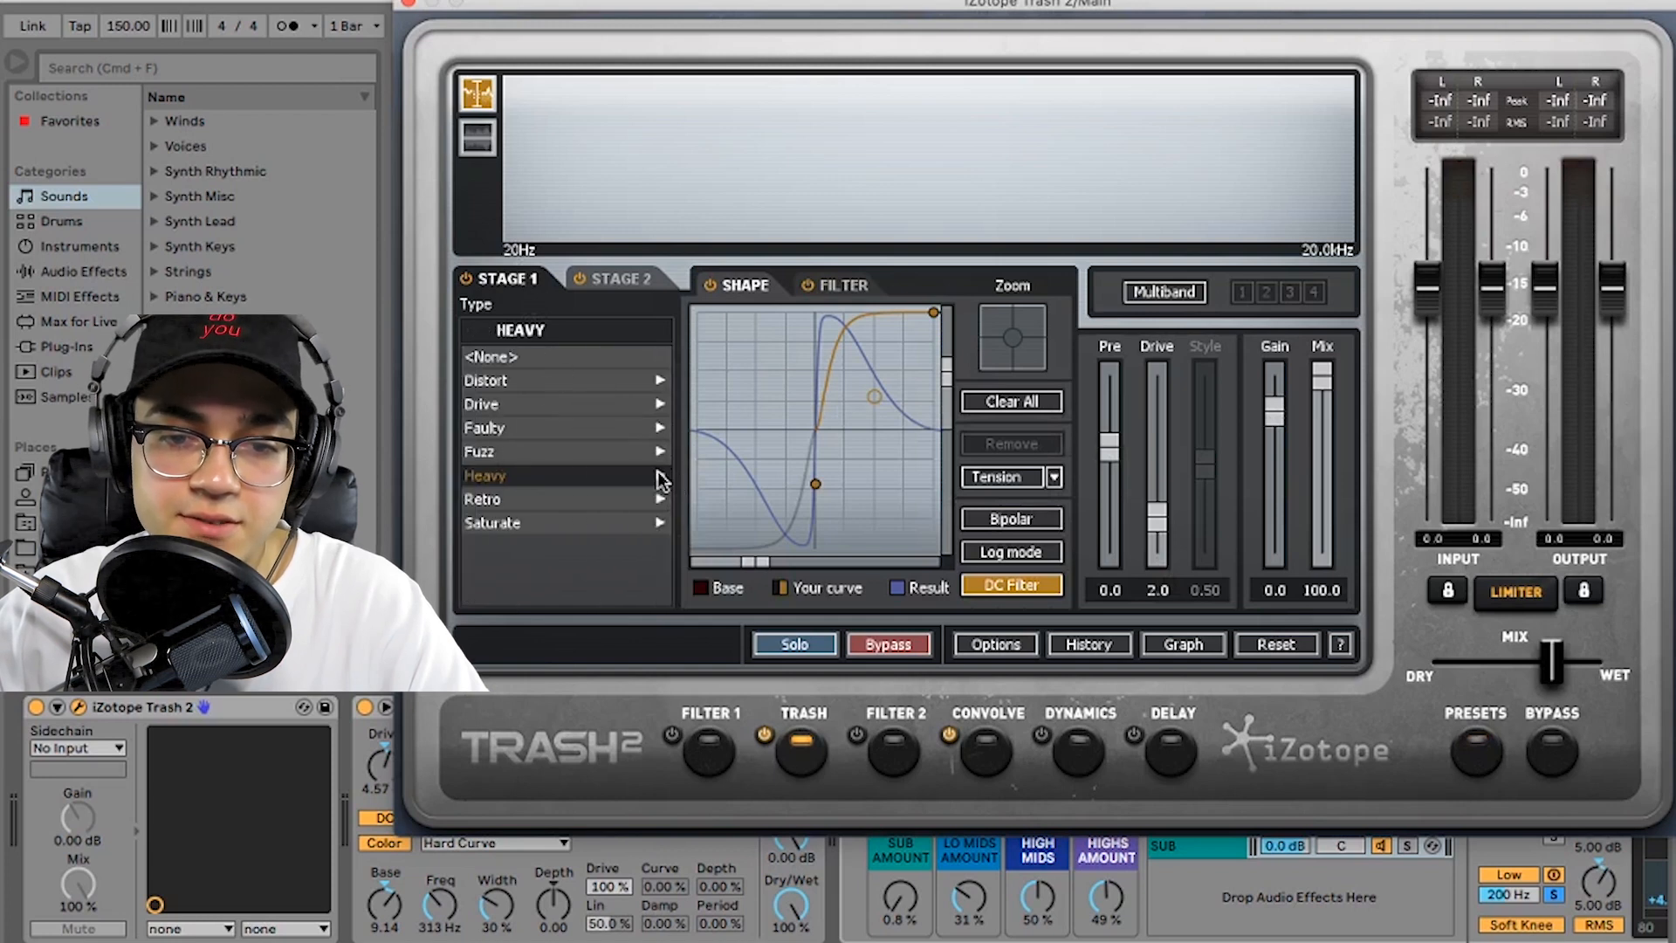
{"action": "left_click", "coordinate": [661, 479]}
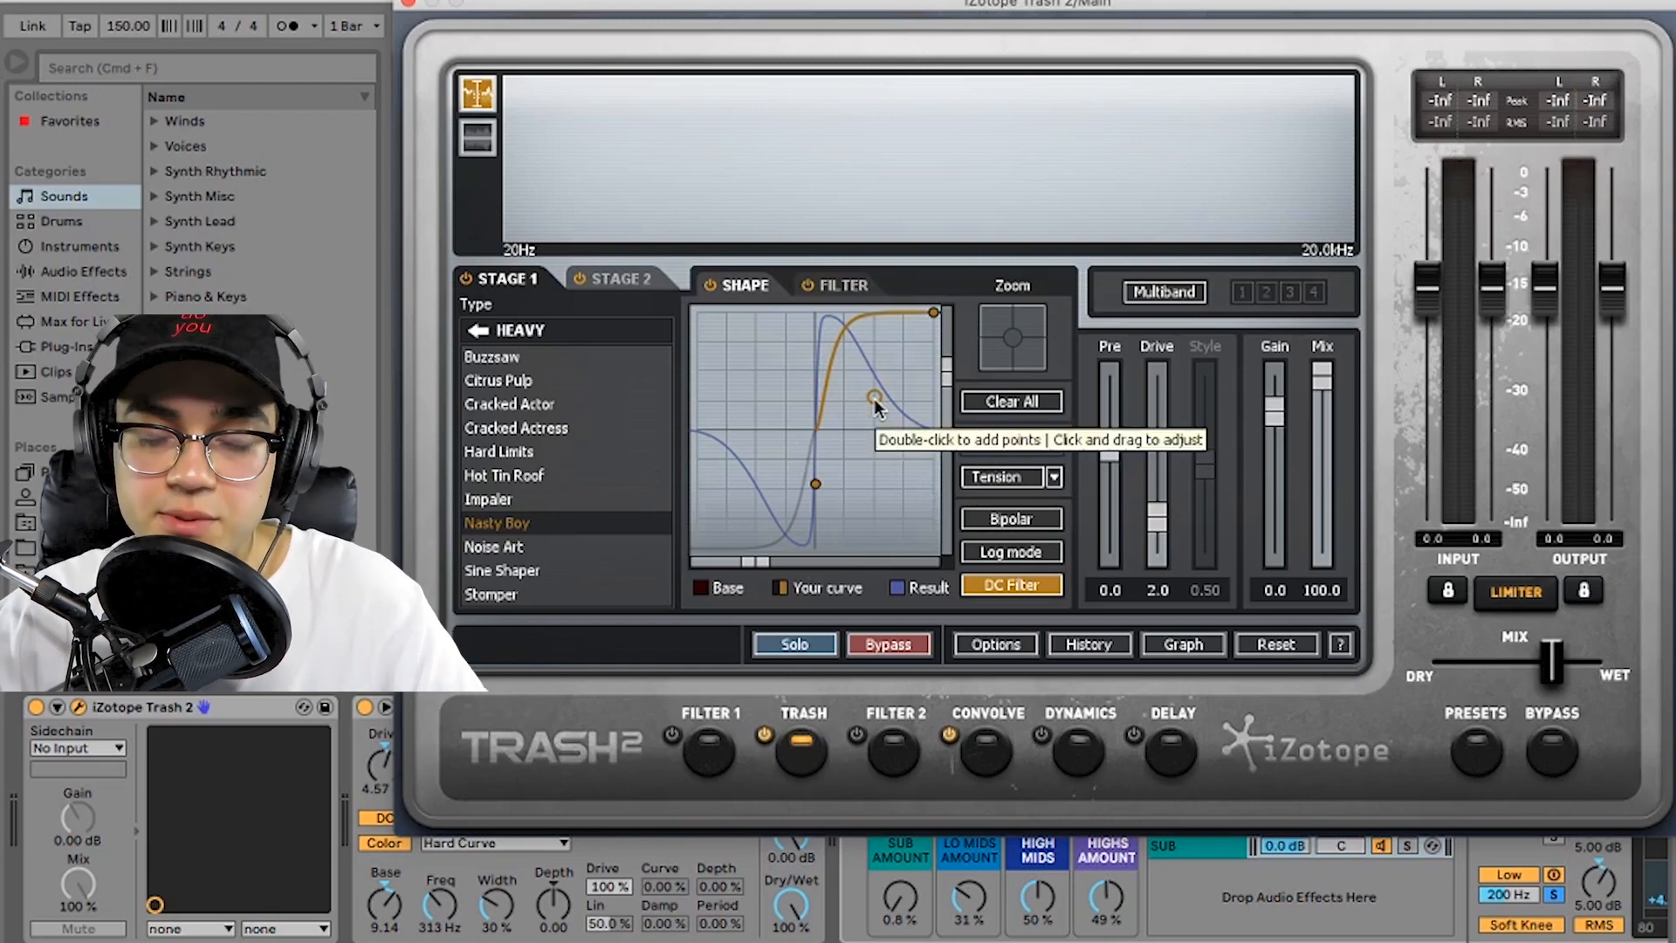
Step: Audition the bass while nudging the Stage 1 shape curve's tension handle, and lower Trash 2's overall Mix slightly toward dry
{"action": "key", "text": "space"}
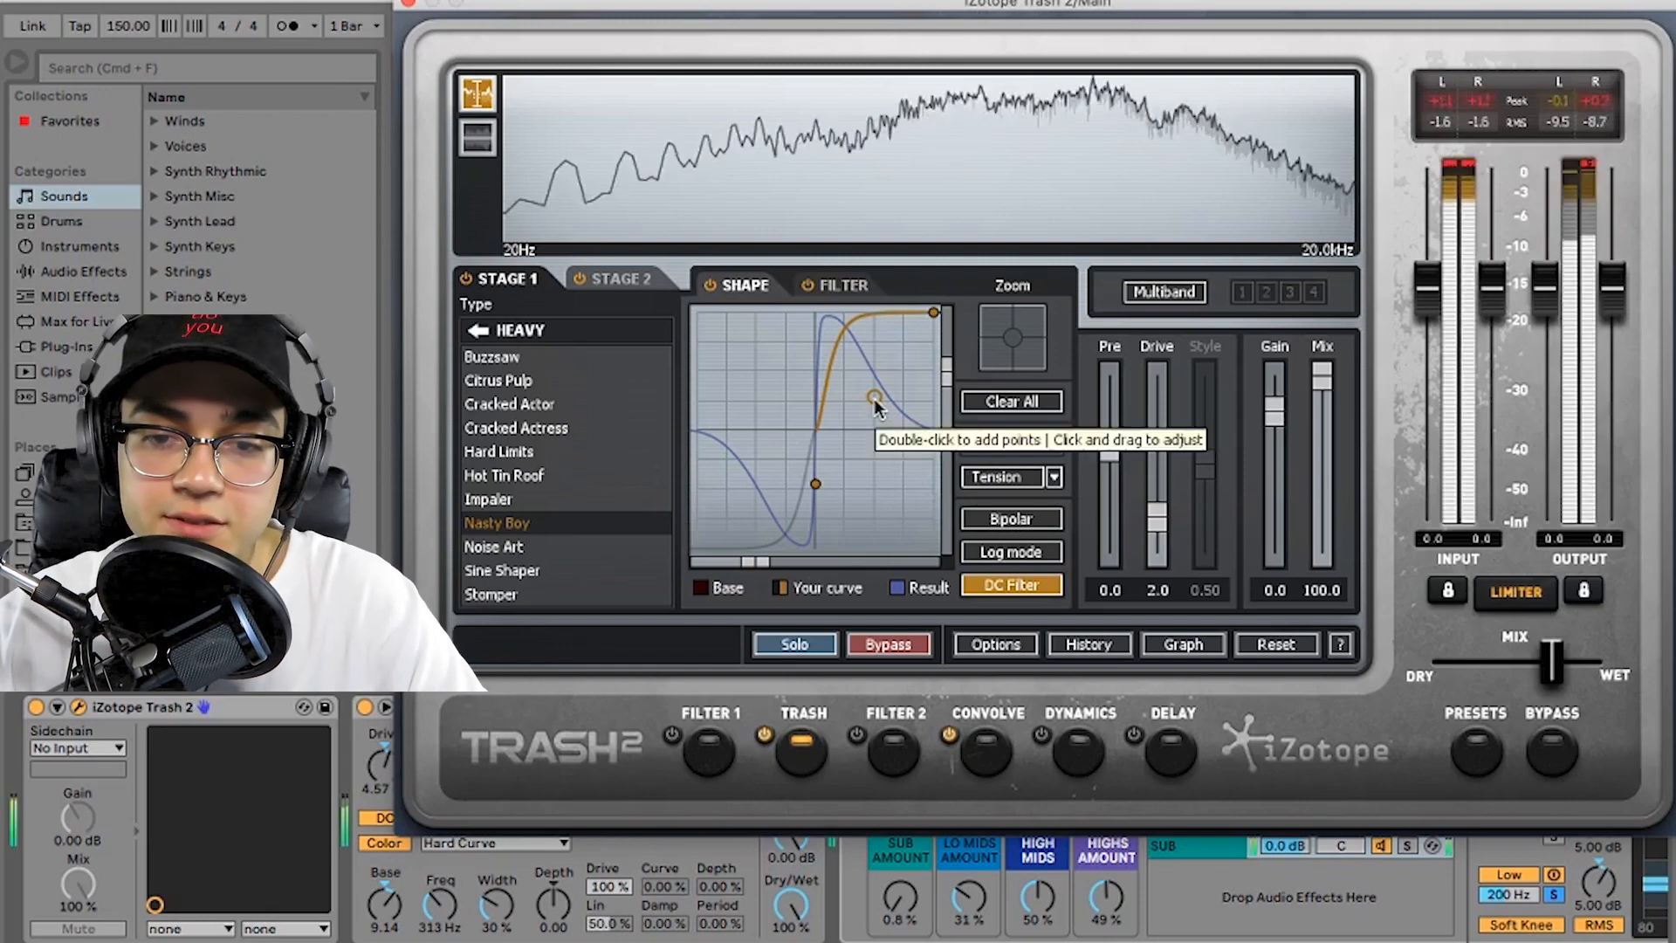
{"action": "mouse_move", "coordinate": [876, 400]}
{"action": "left_mouse_down"}
{"action": "mouse_move", "coordinate": [872, 513]}
{"action": "mouse_move", "coordinate": [870, 390]}
{"action": "left_mouse_up"}
{"action": "key", "text": "space"}
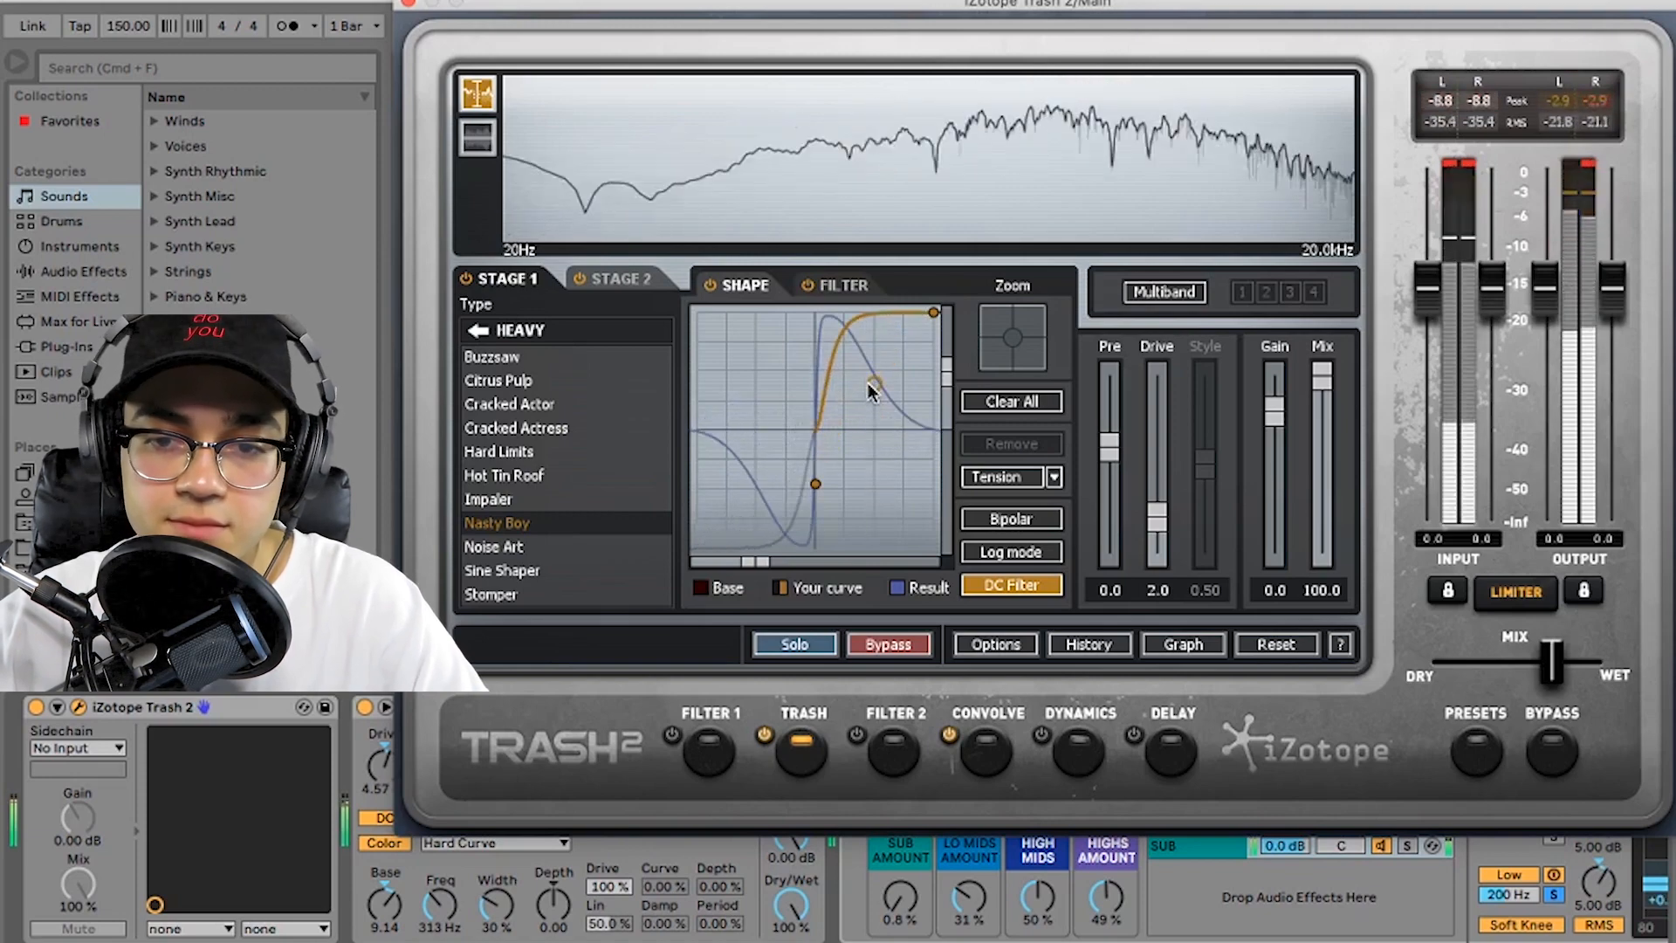
{"action": "mouse_move", "coordinate": [933, 318]}
{"action": "left_mouse_down"}
{"action": "mouse_move", "coordinate": [922, 478]}
{"action": "mouse_move", "coordinate": [905, 309]}
{"action": "left_mouse_up"}
{"action": "key", "text": "space"}
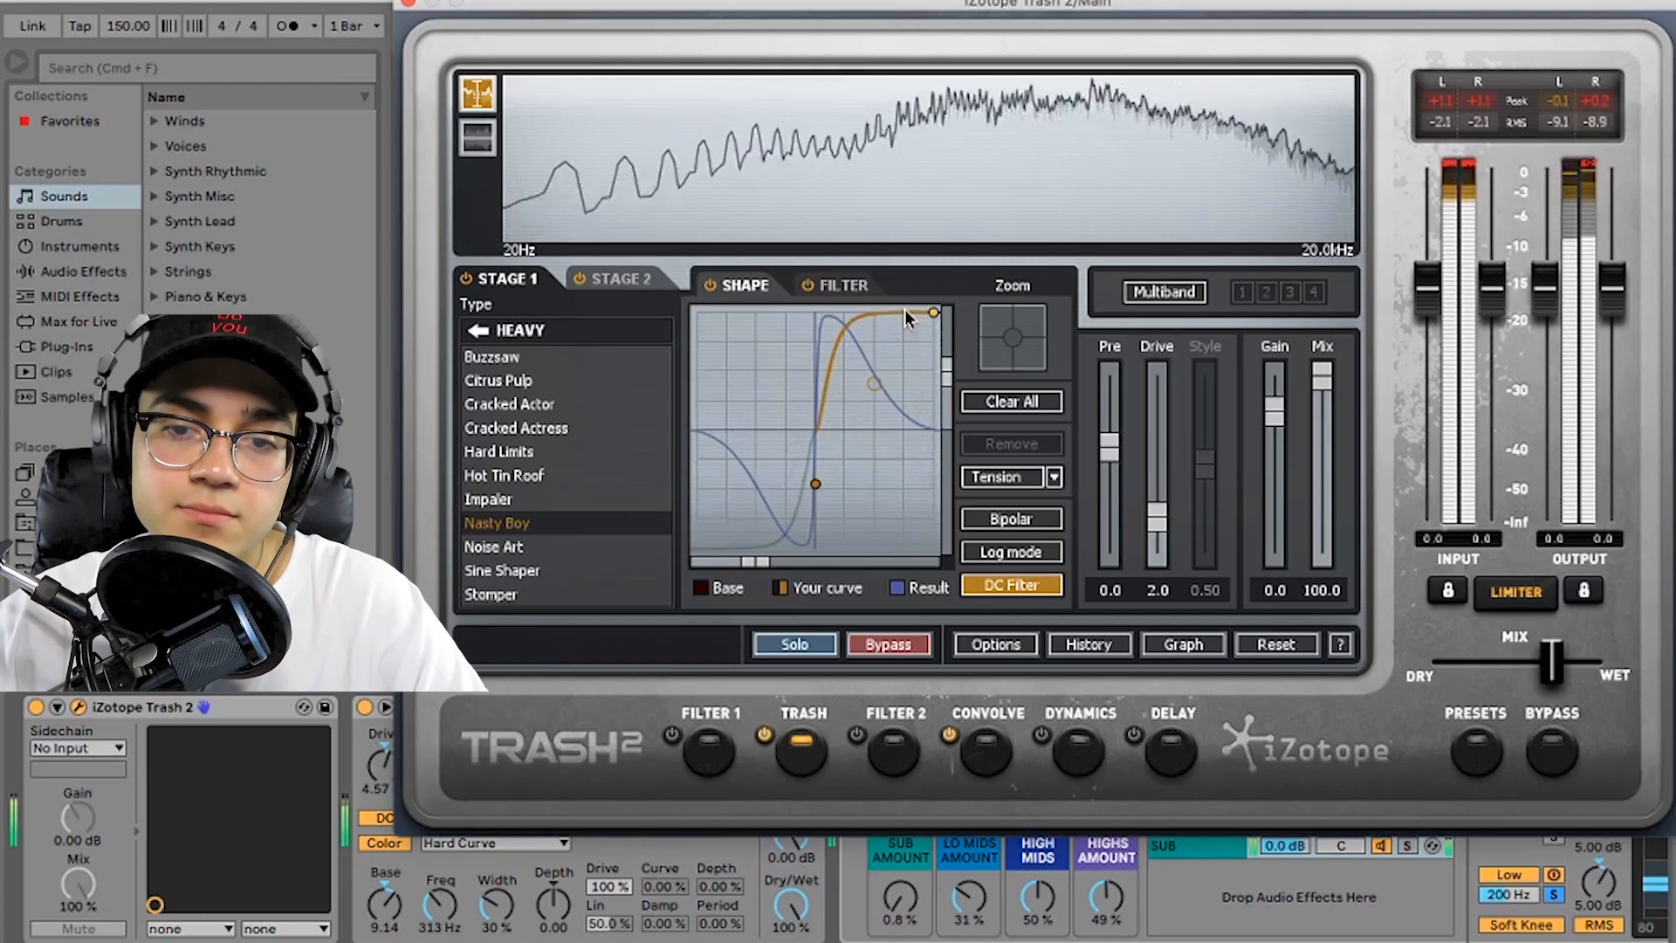
{"action": "key", "text": "space"}
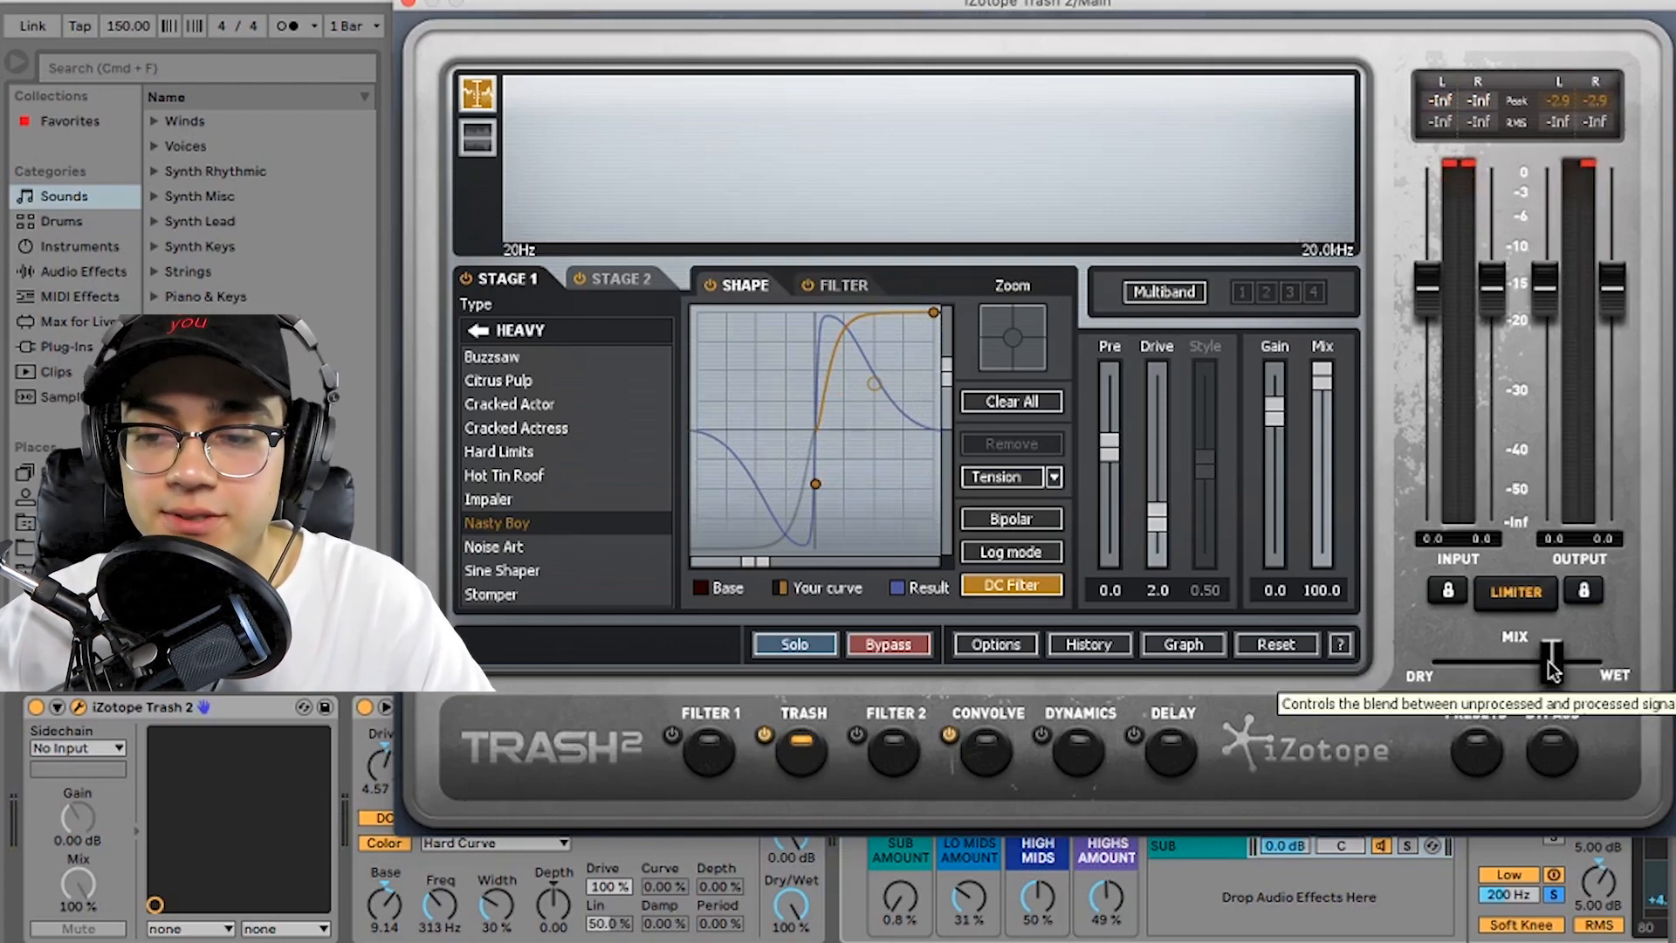
{"action": "mouse_move", "coordinate": [1551, 668]}
{"action": "left_mouse_down"}
{"action": "mouse_move", "coordinate": [1429, 674]}
{"action": "mouse_move", "coordinate": [1602, 674]}
{"action": "mouse_move", "coordinate": [1538, 672]}
{"action": "left_mouse_up"}
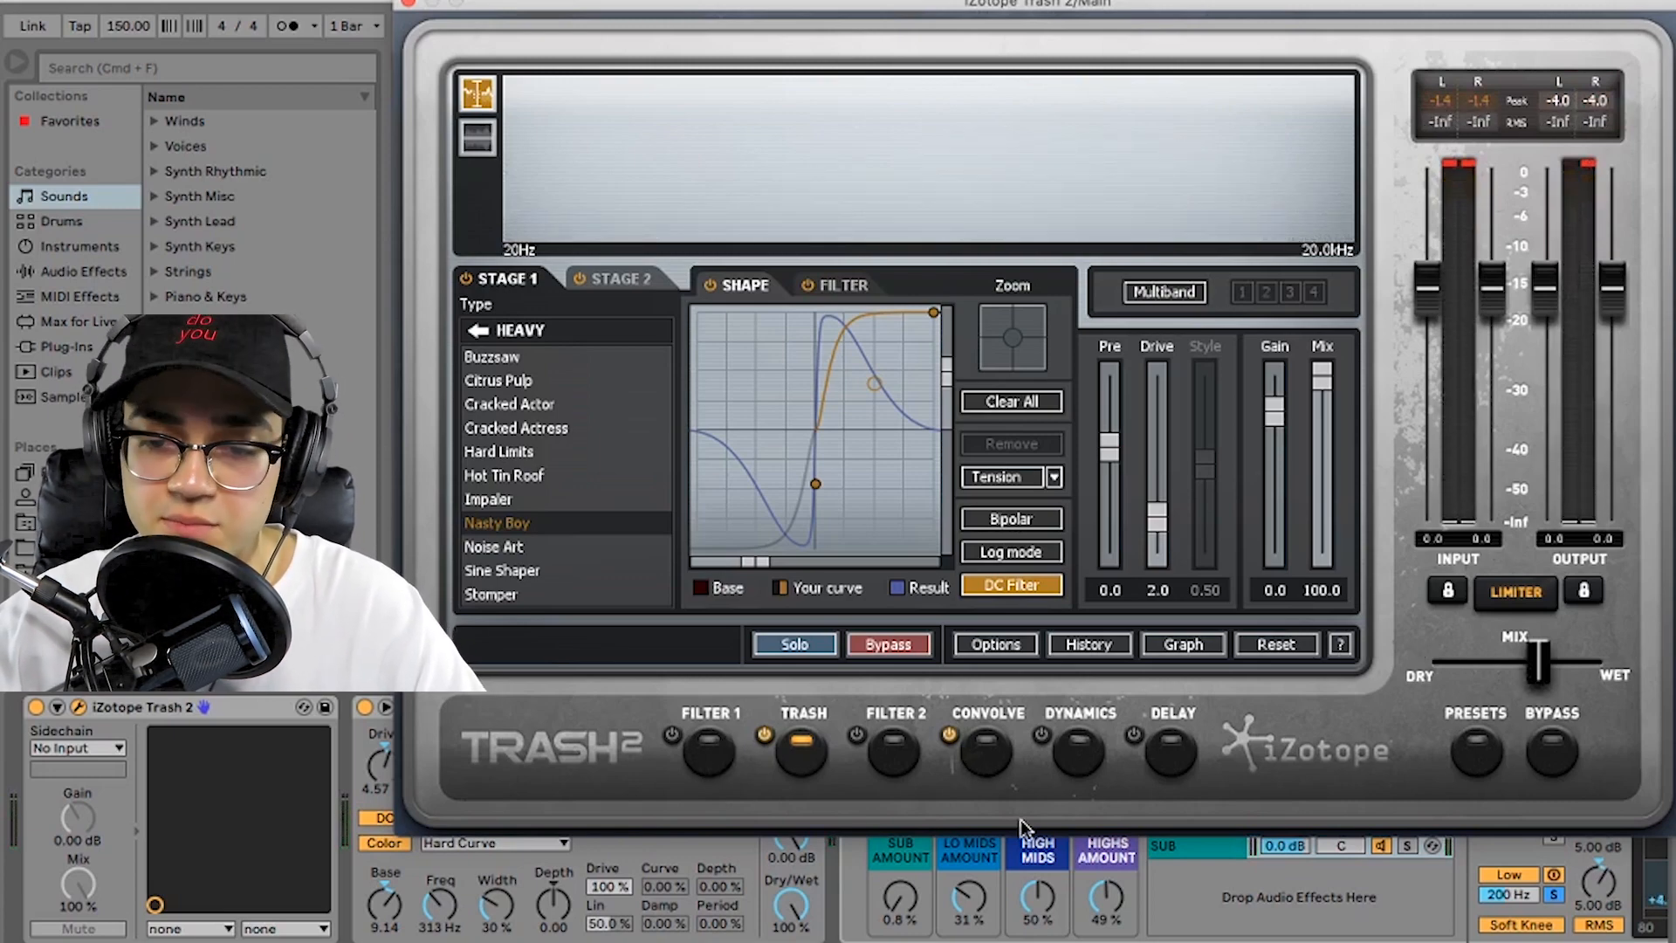
Step: Open the Convolve module and browse its impulse responses in the Tone and MechAnimal categories
{"action": "left_click", "coordinate": [990, 761]}
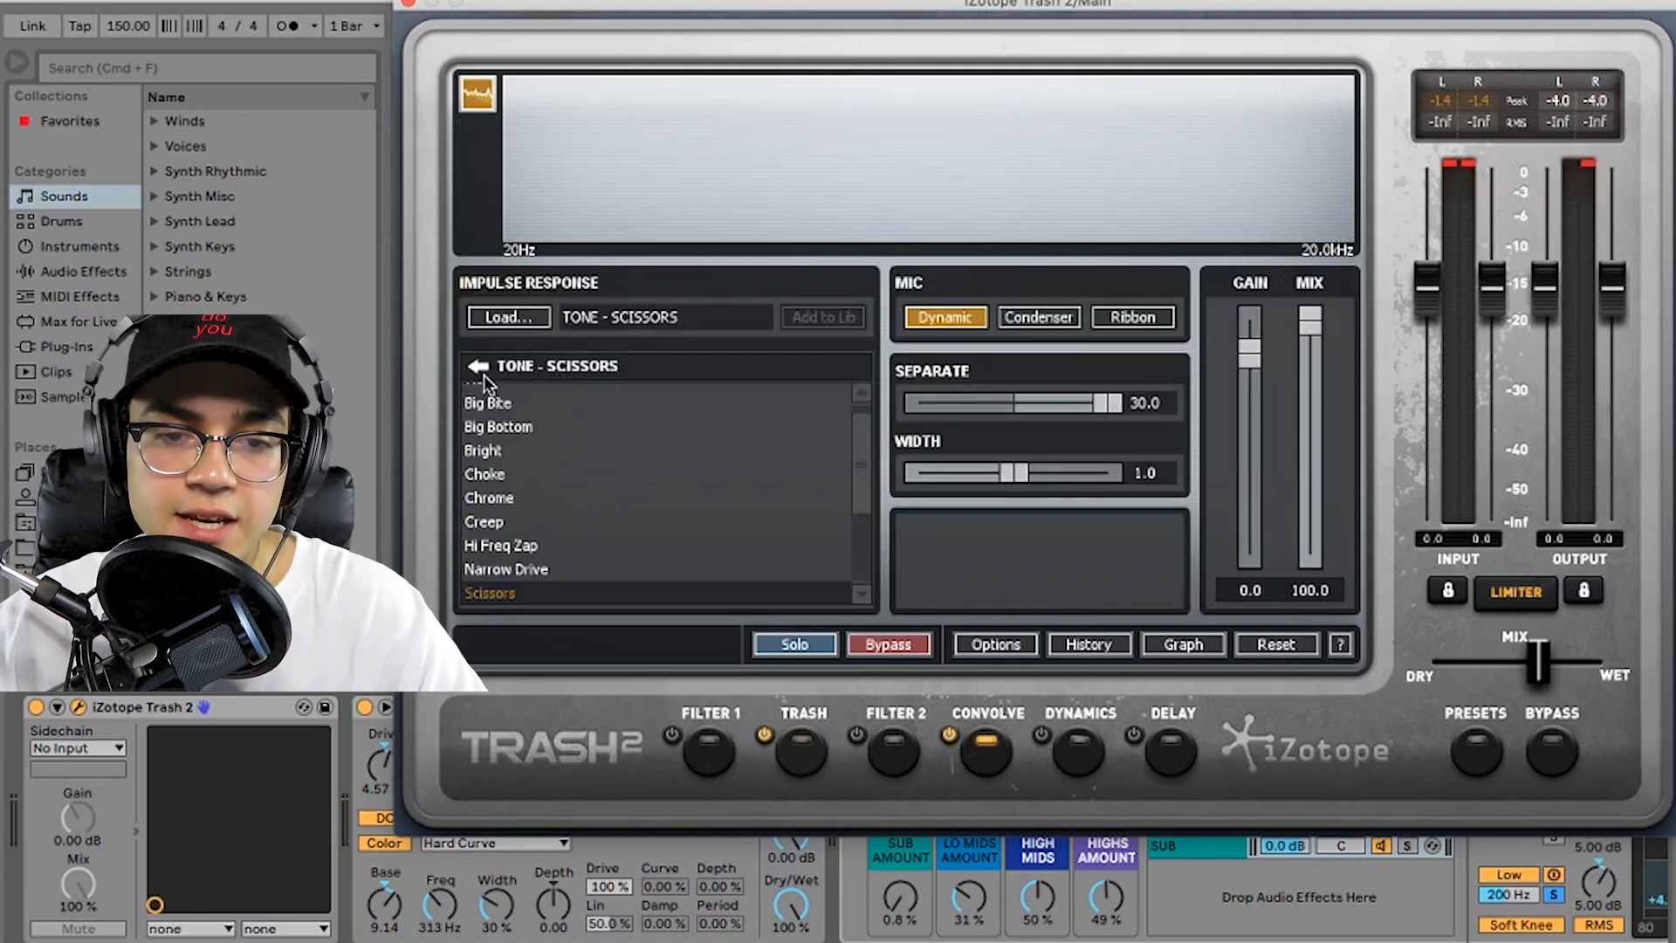
{"action": "scroll", "coordinate": [688, 496], "scroll_direction": "down", "scroll_amount": 2}
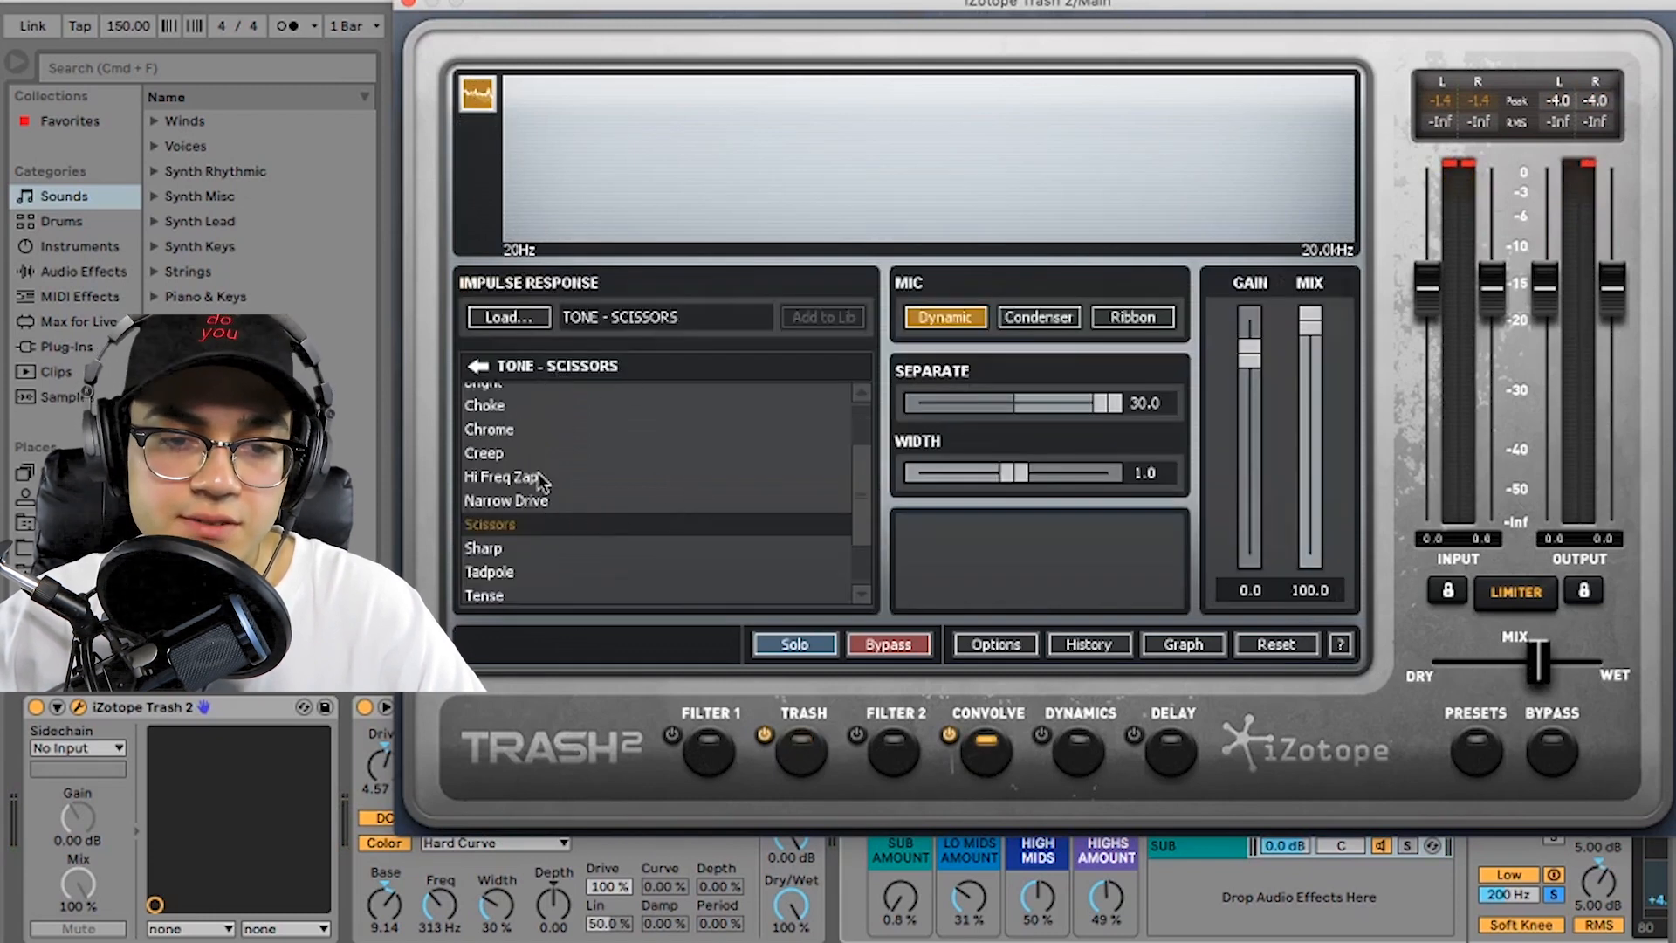
{"action": "scroll", "coordinate": [567, 506], "scroll_direction": "up", "scroll_amount": 1}
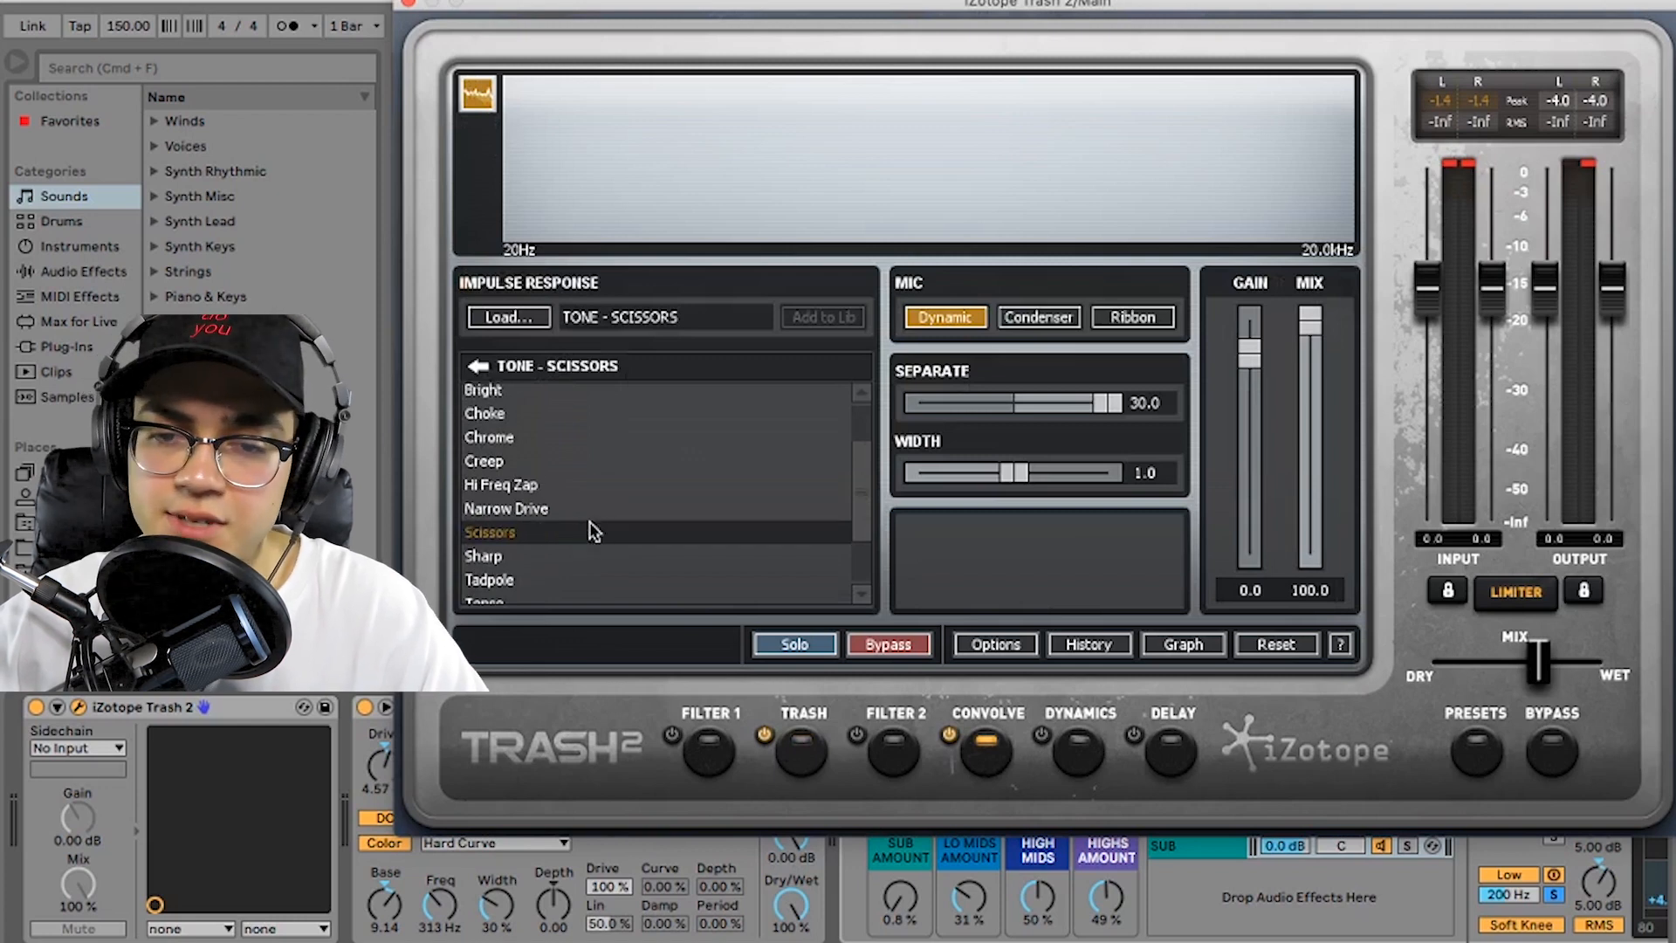
{"action": "left_click", "coordinate": [478, 367]}
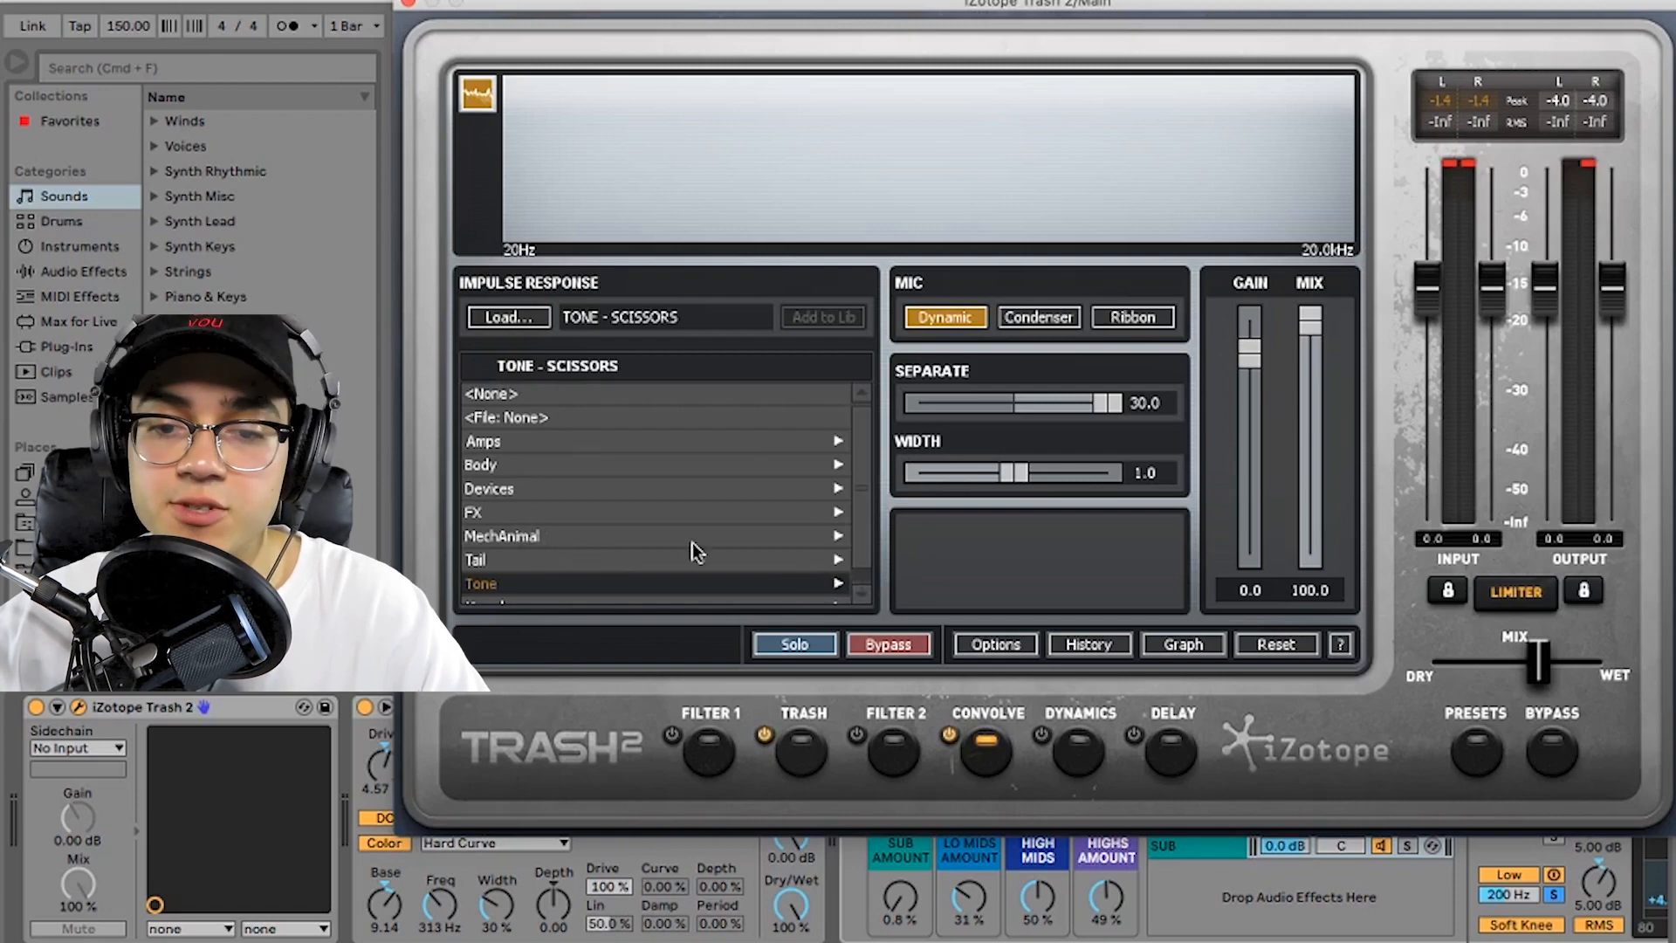
{"action": "left_click", "coordinate": [835, 534]}
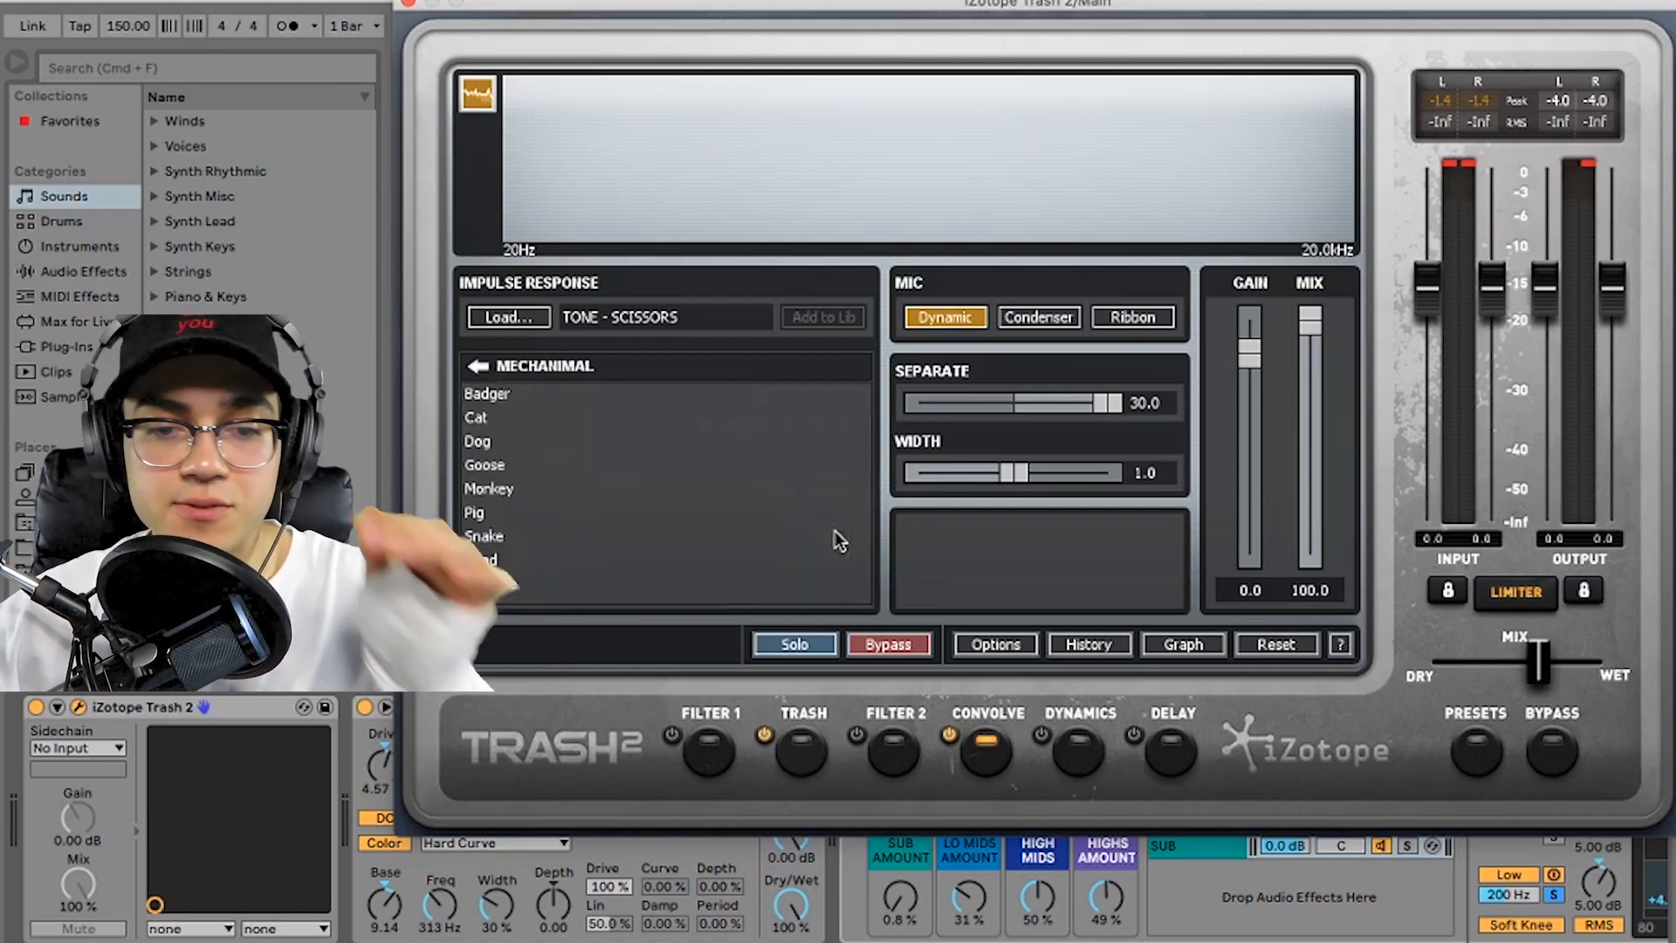
{"action": "left_click", "coordinate": [479, 366]}
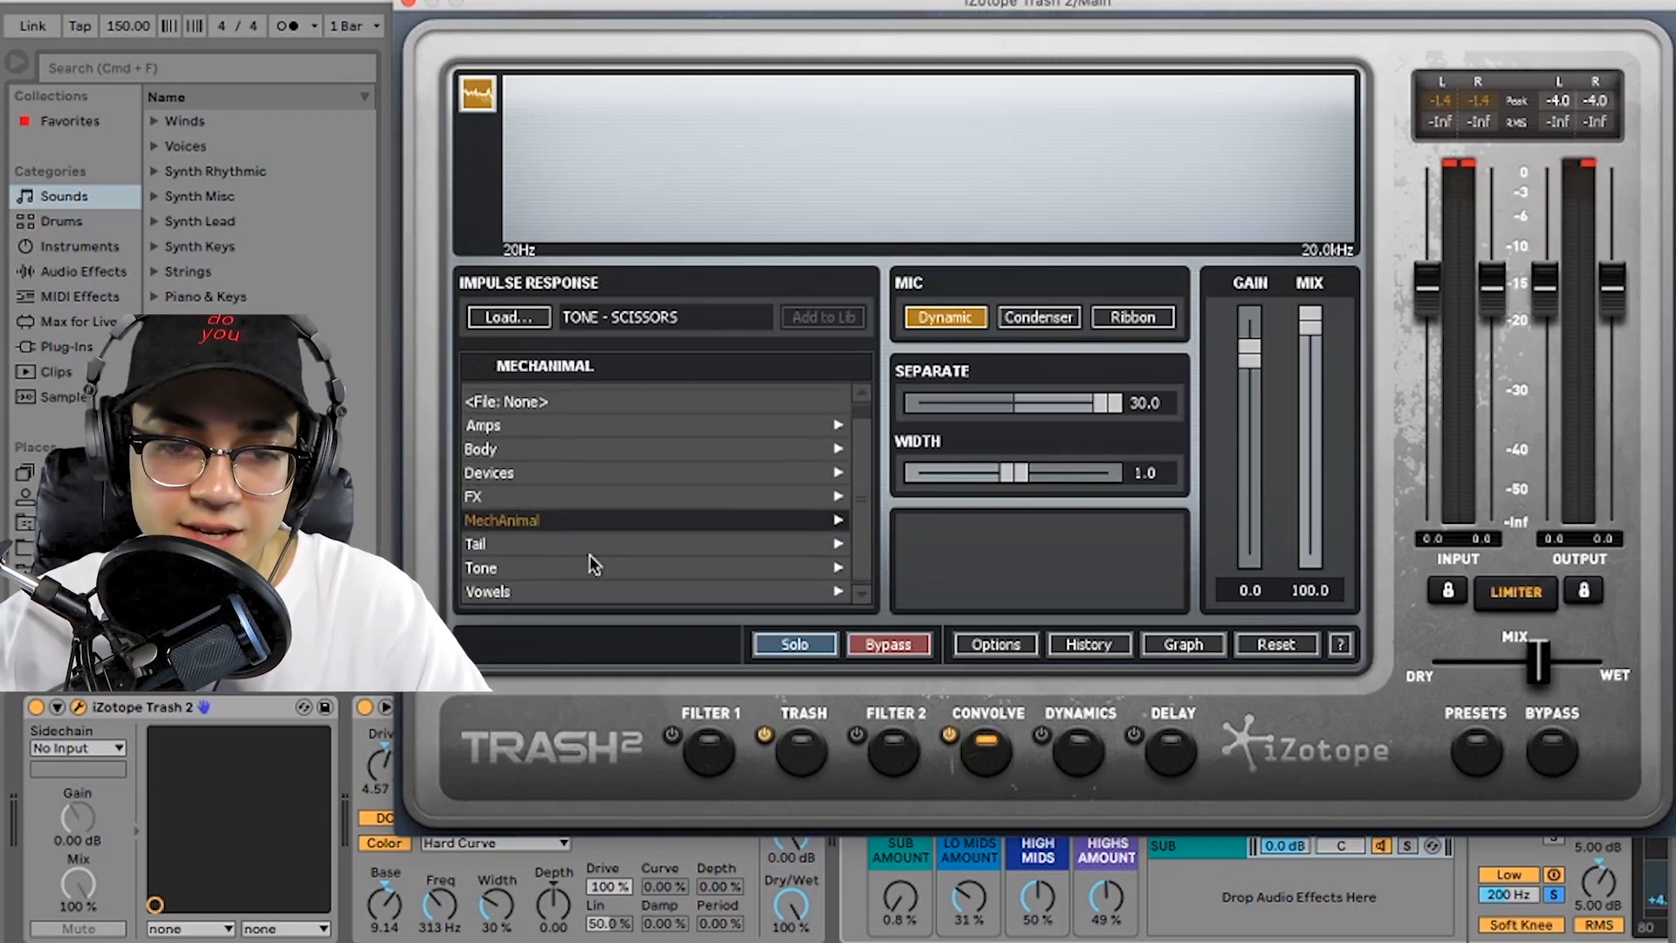
Step: Choose the Scissors impulse response from the Tone category and close the Trash 2 window
{"action": "left_click", "coordinate": [632, 569]}
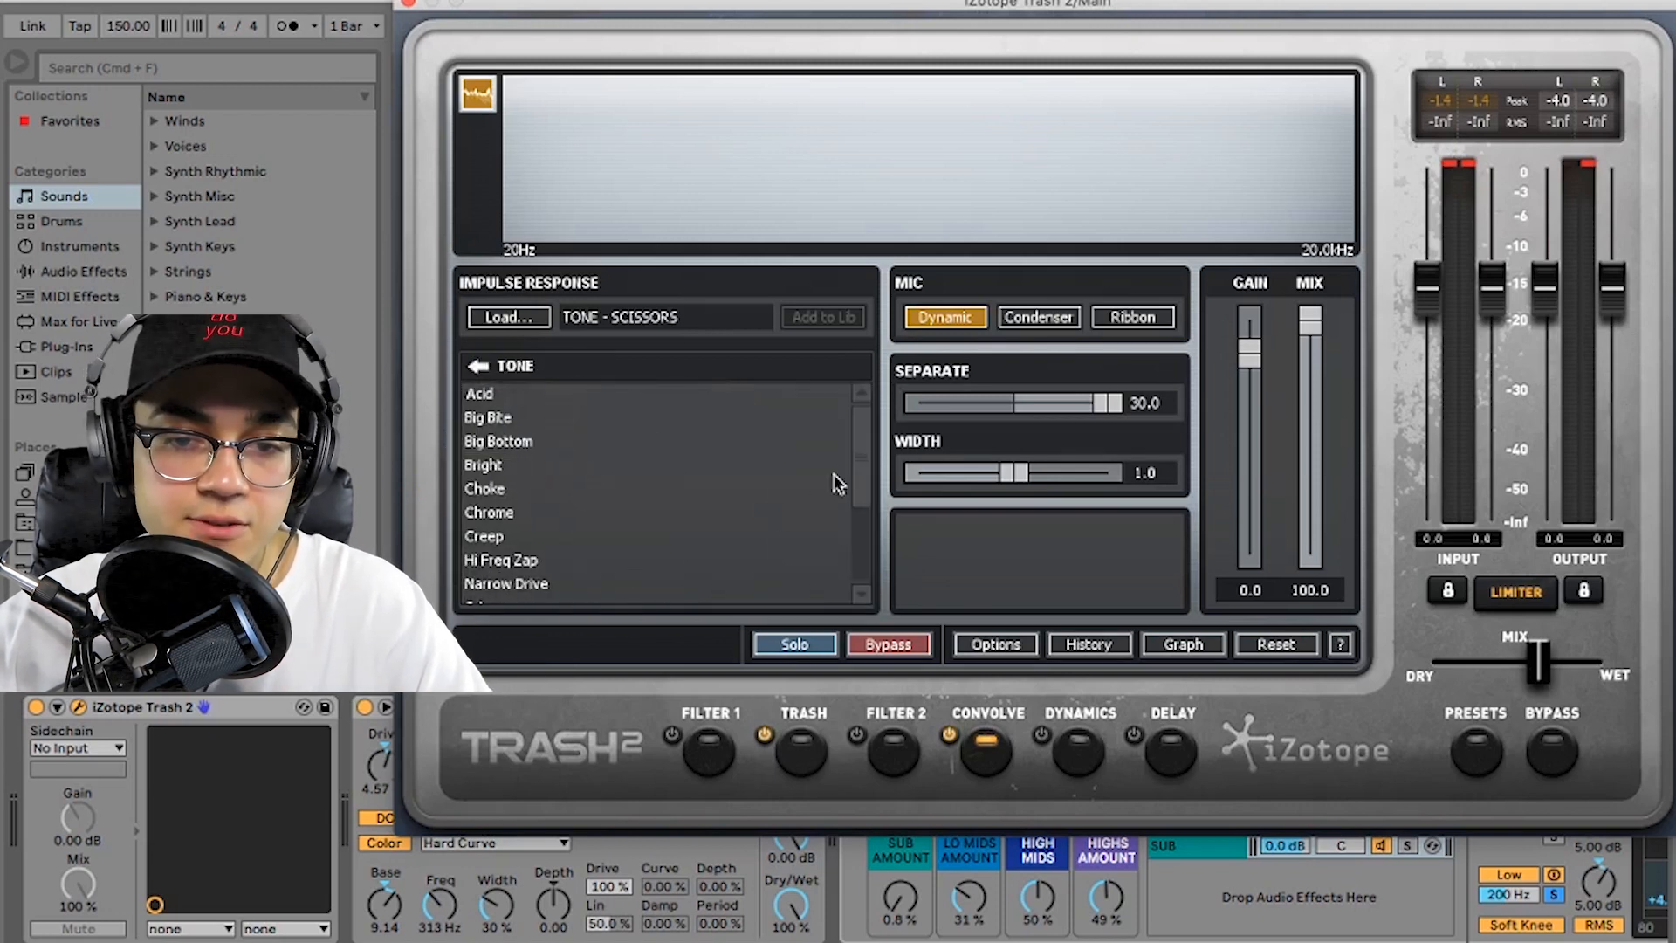
{"action": "left_click_drag", "start_coordinate": [864, 453], "coordinate": [866, 530]}
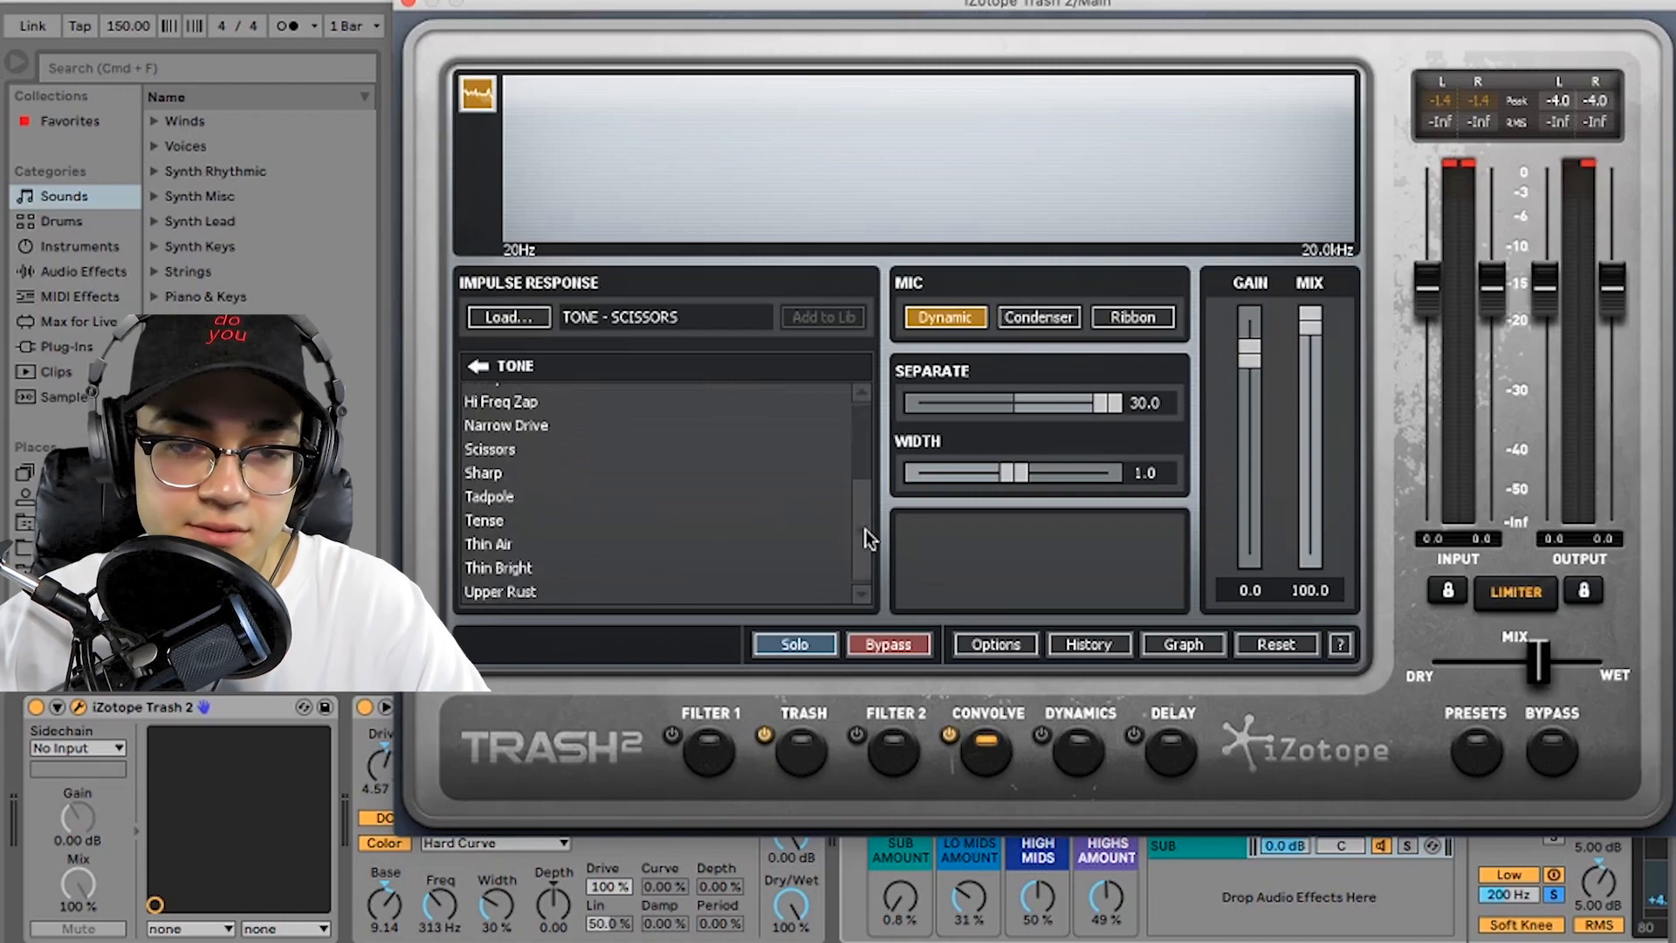
{"action": "left_click", "coordinate": [519, 447]}
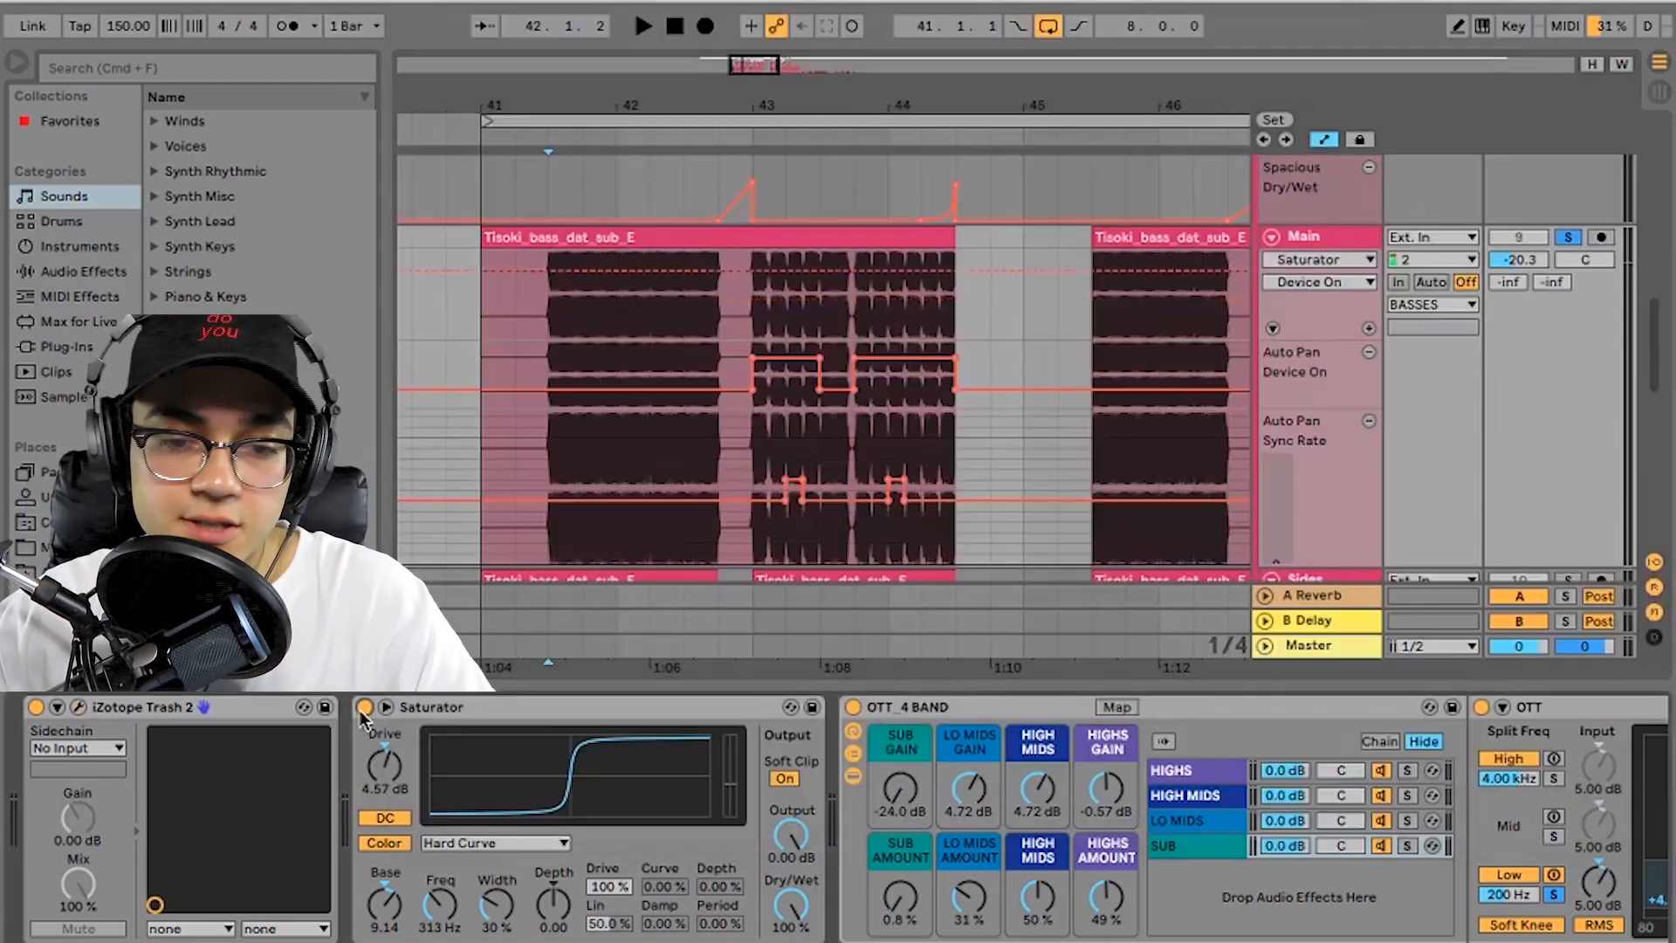
Step: Bypass the Saturator, OTT_4 BAND, OTT and both EQ Eights on the Main track
{"action": "left_click", "coordinate": [364, 707]}
{"action": "left_click", "coordinate": [855, 705]}
{"action": "scroll", "coordinate": [856, 705], "scroll_direction": "right", "scroll_amount": 4}
{"action": "scroll", "coordinate": [855, 712], "scroll_direction": "right", "scroll_amount": 5}
{"action": "left_click", "coordinate": [492, 707]}
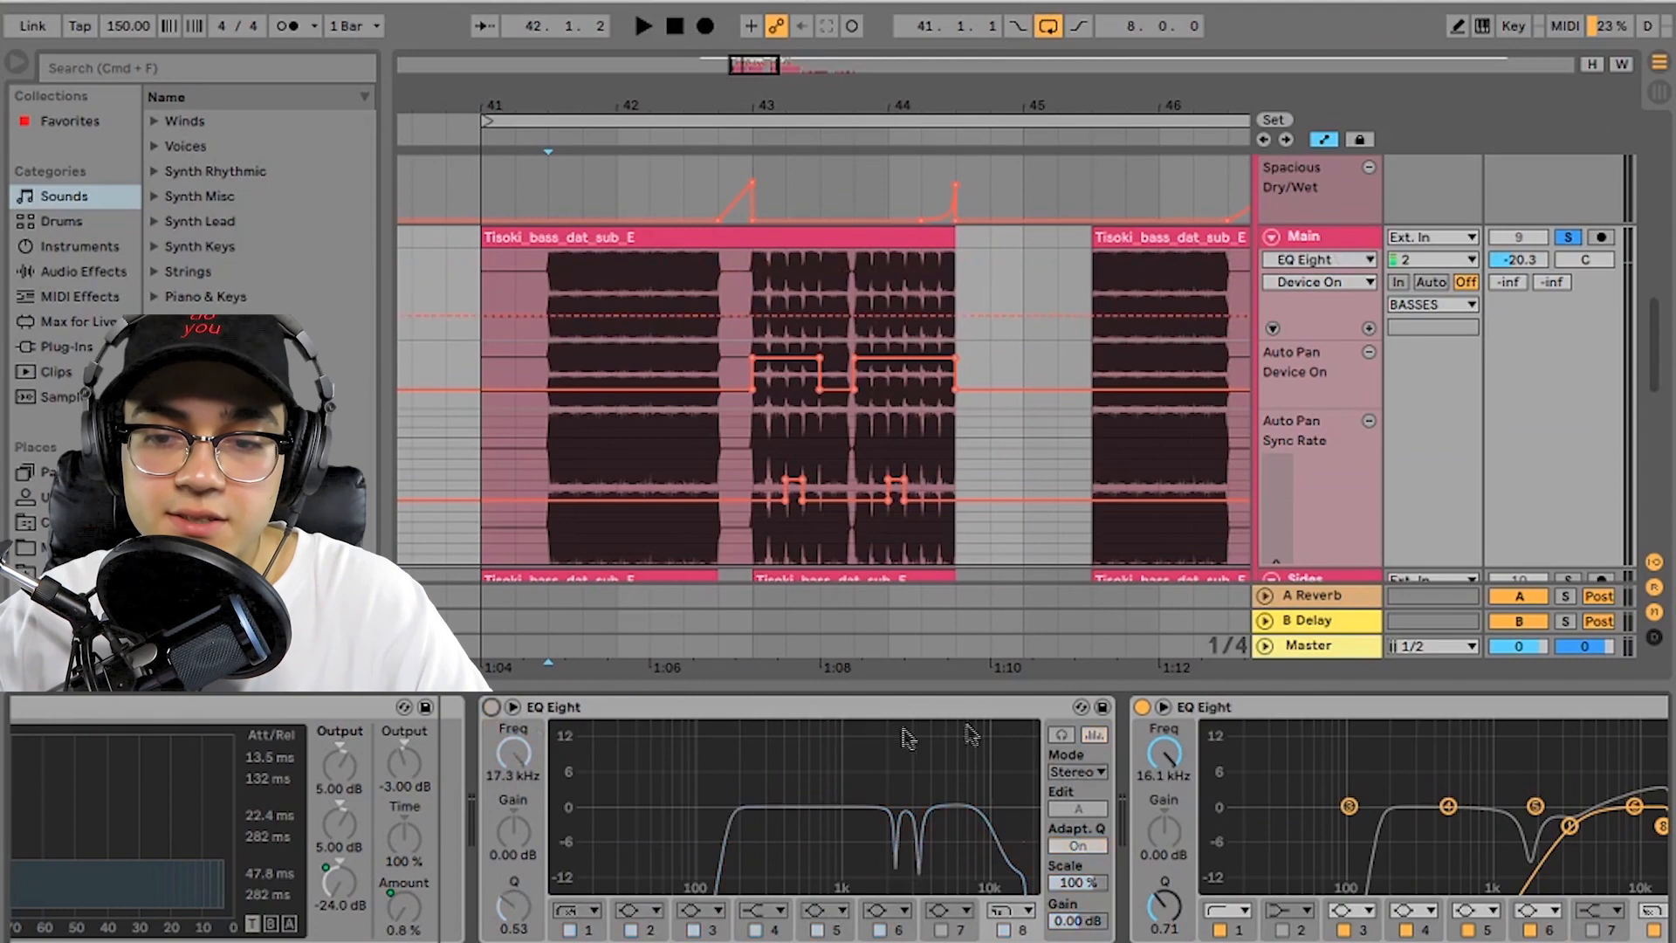
{"action": "left_click", "coordinate": [1141, 708]}
{"action": "scroll", "coordinate": [1143, 705], "scroll_direction": "right", "scroll_amount": 4}
{"action": "scroll", "coordinate": [777, 718], "scroll_direction": "left", "scroll_amount": 10}
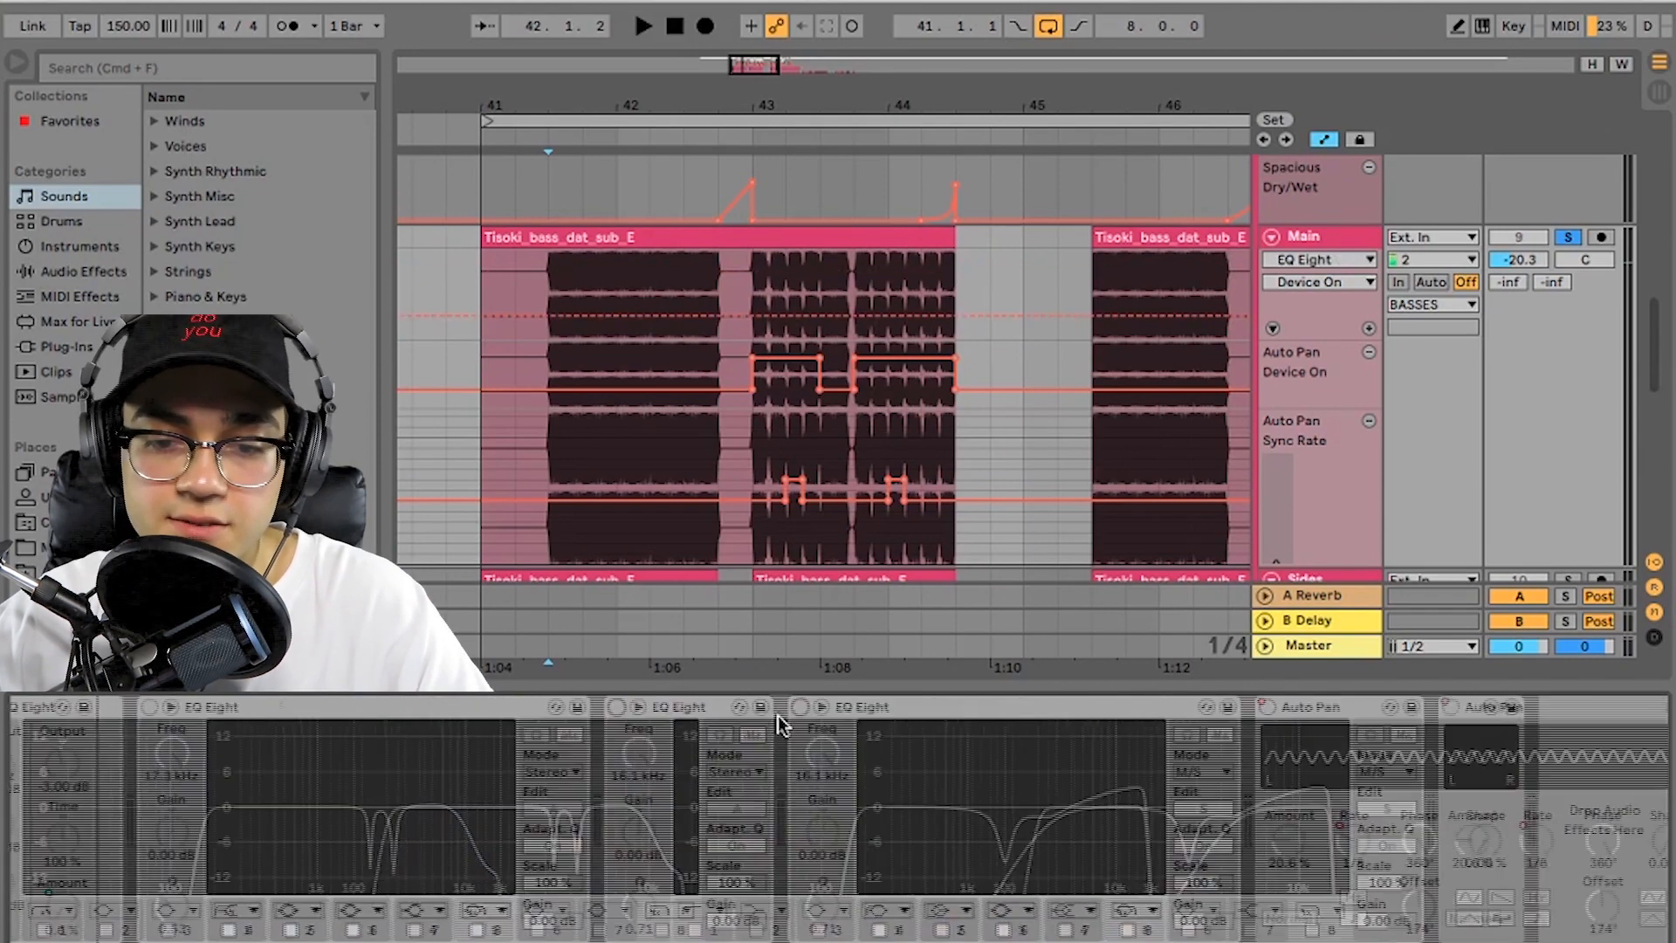
Step: Play the bass with the chain bypassed after Trash 2 and re-enable the Saturator during playback to compare the sound
{"action": "key", "text": "space"}
{"action": "scroll", "coordinate": [437, 768], "scroll_direction": "left", "scroll_amount": 3}
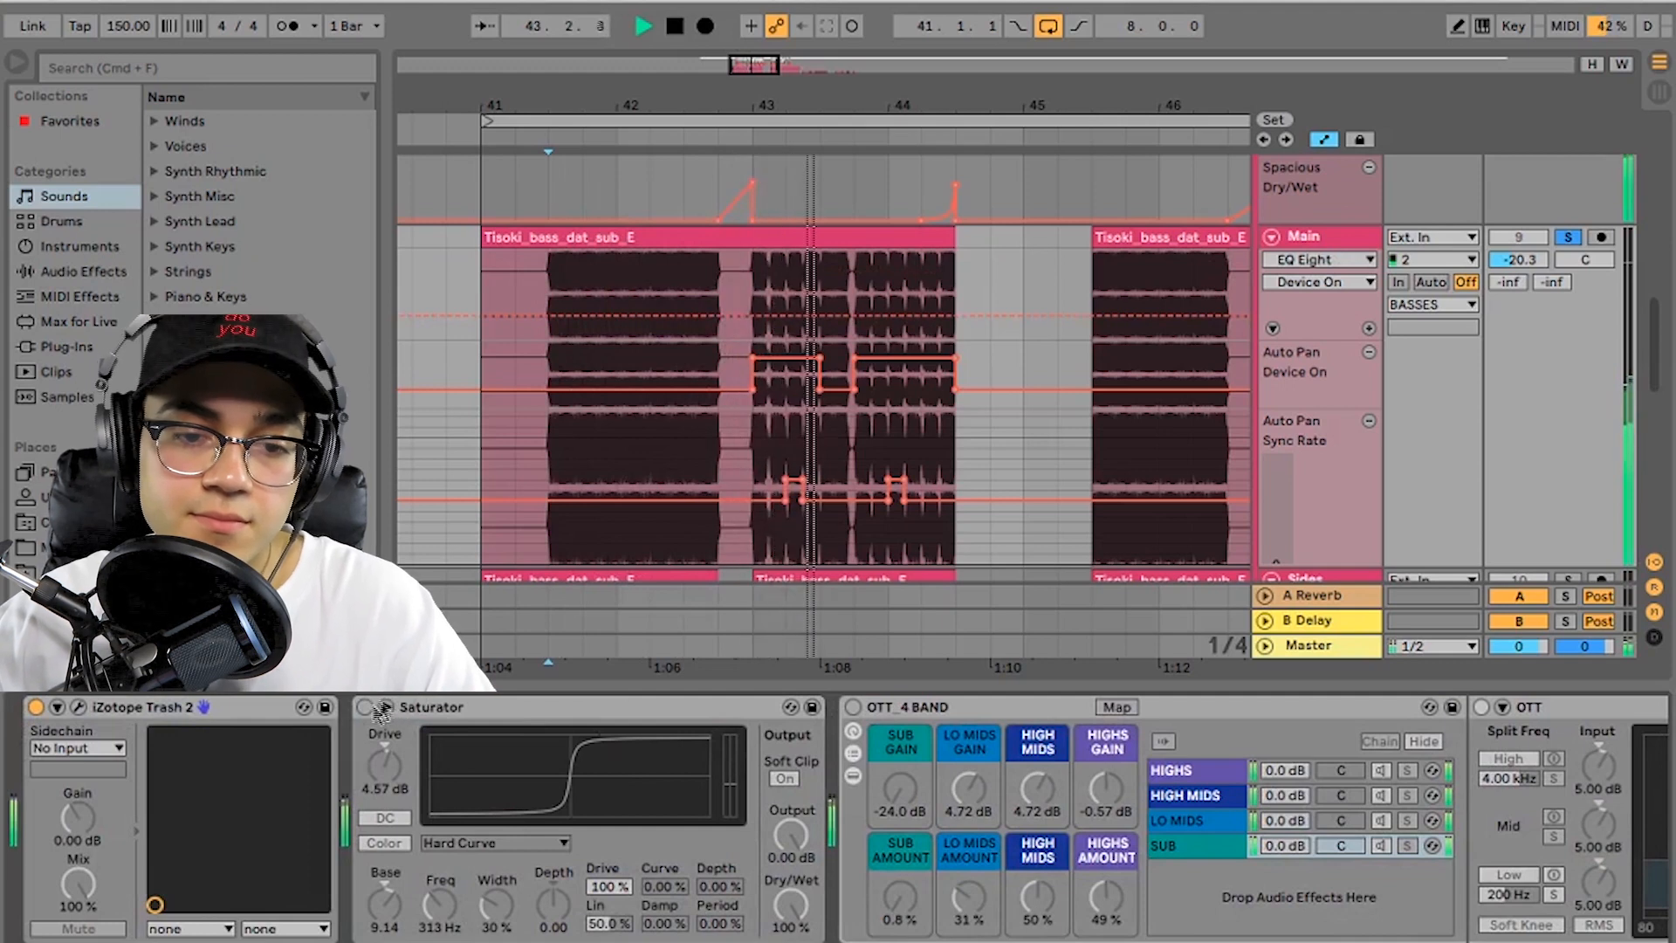
{"action": "left_click", "coordinate": [365, 708]}
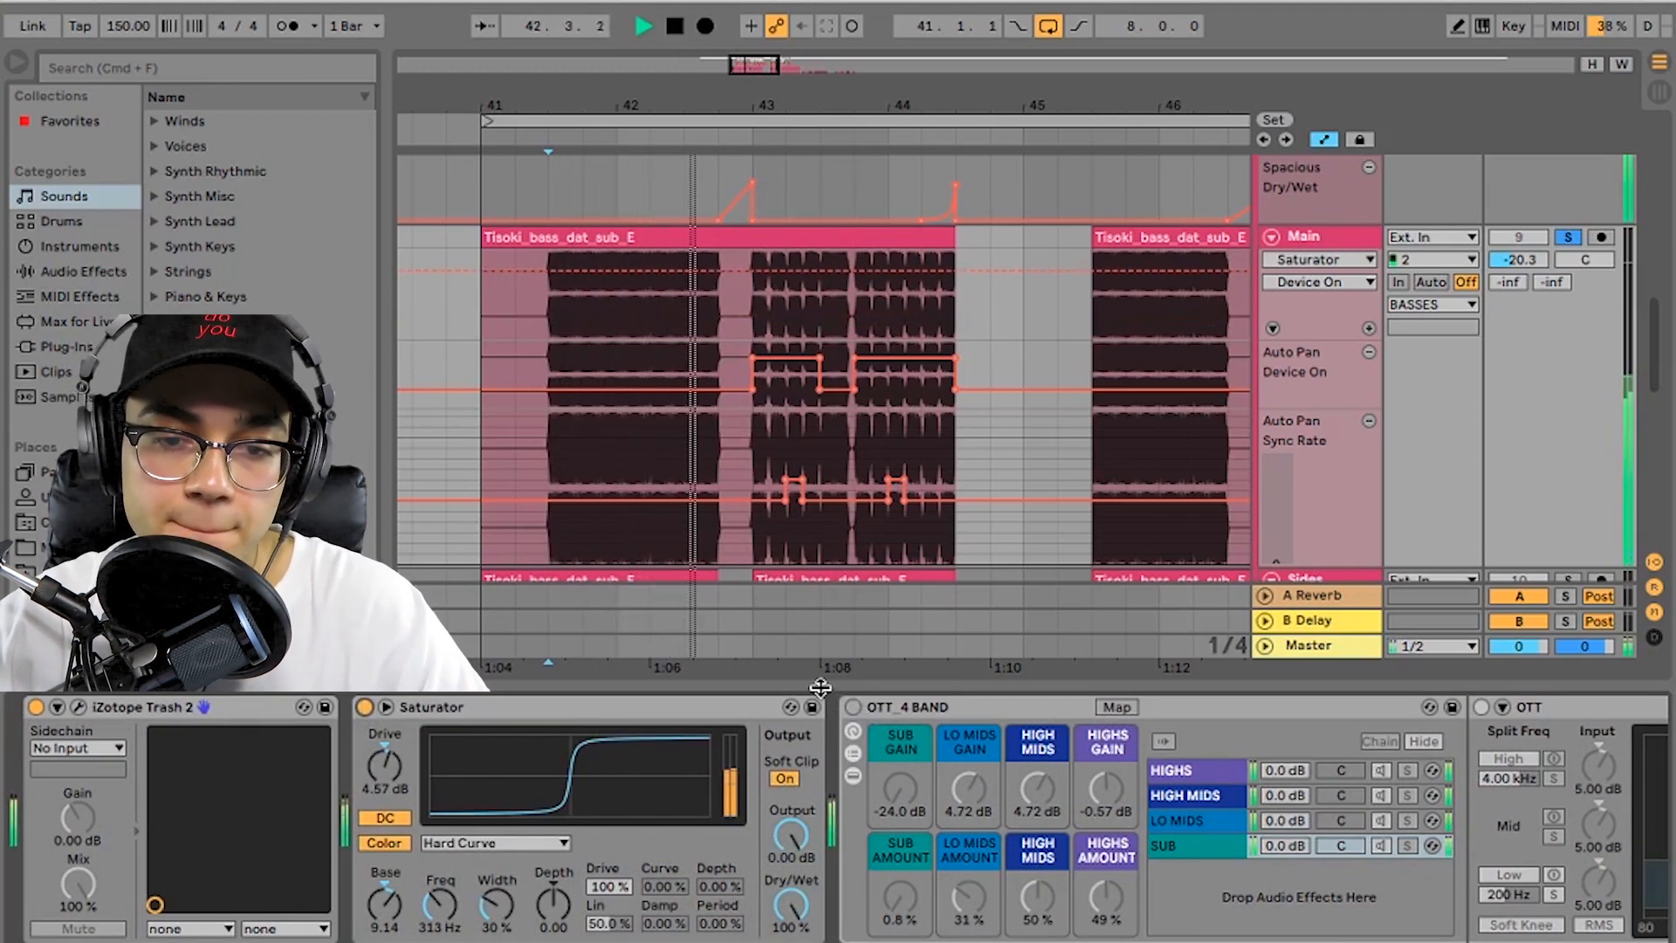
{"action": "key", "text": "space"}
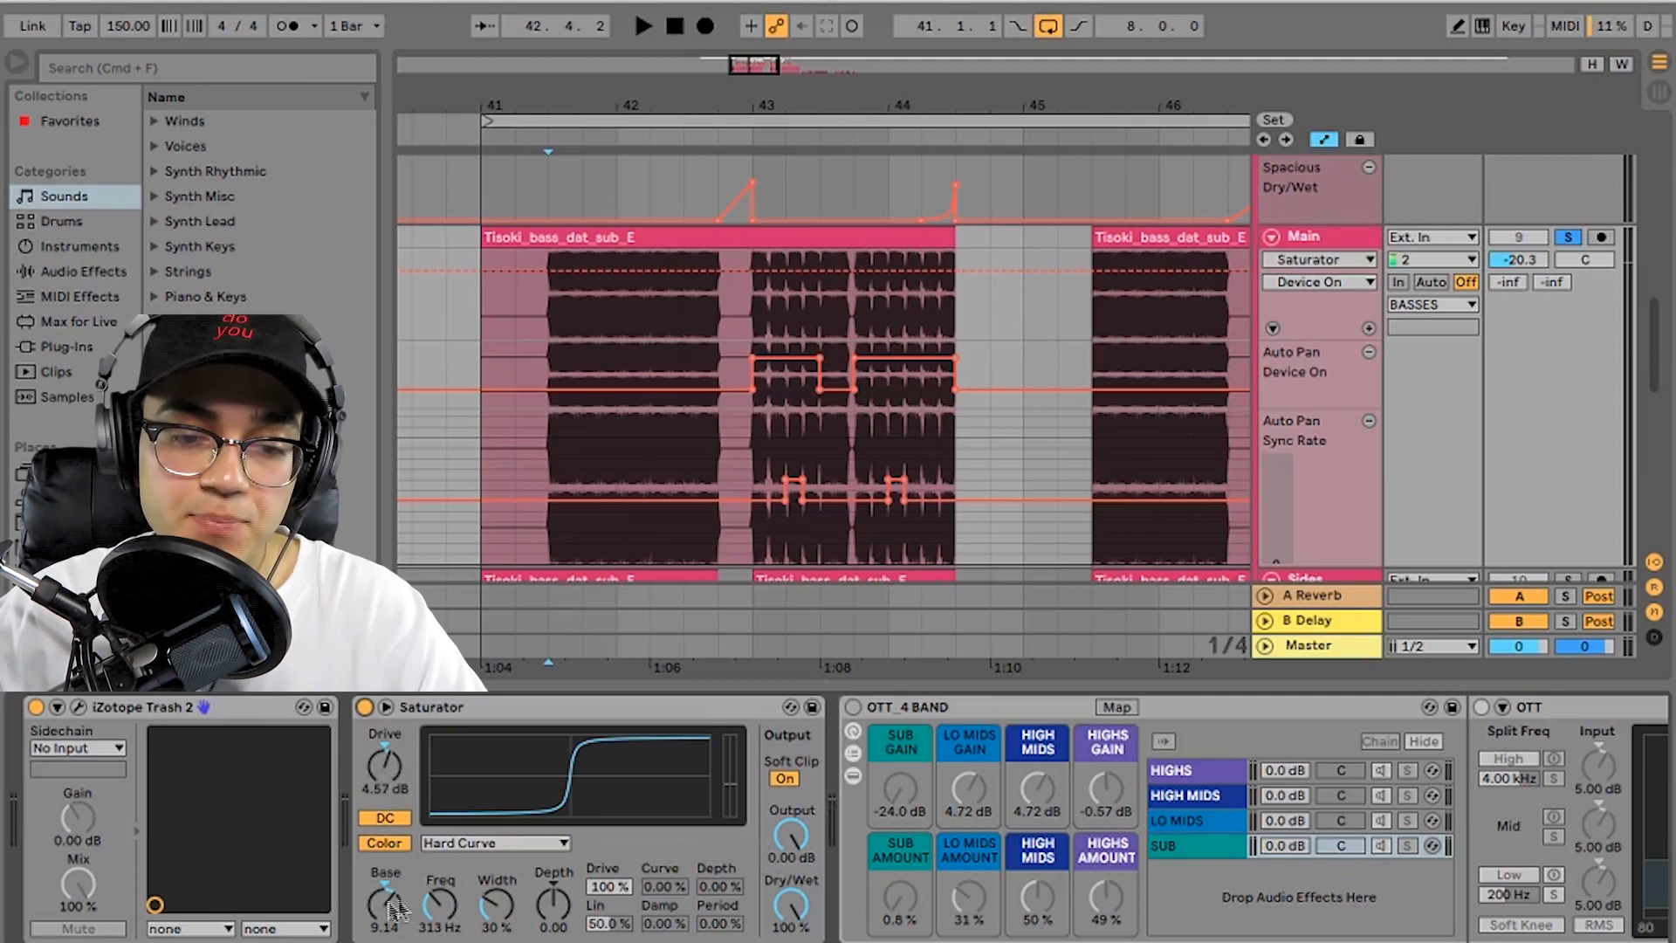
Step: Review the Saturator's Hard Curve and color settings, and try raising Base to about 10.3 and varying Drive during playback
{"action": "left_click", "coordinate": [491, 843]}
{"action": "left_click", "coordinate": [432, 894]}
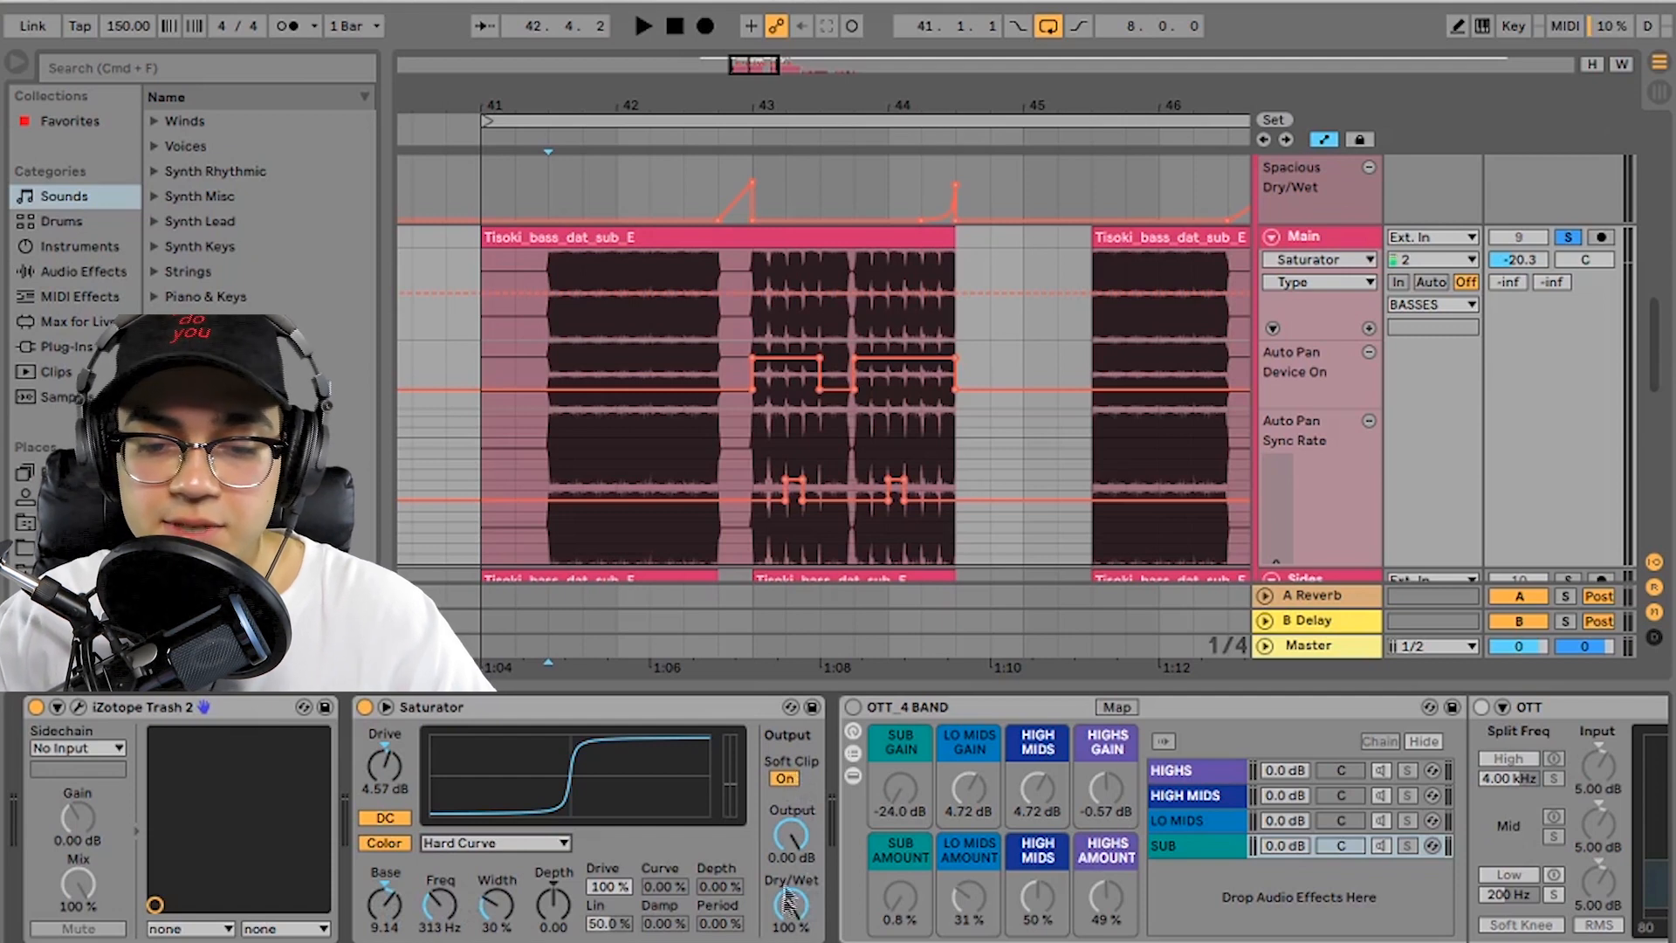
{"action": "key", "text": "space"}
{"action": "left_click_drag", "start_coordinate": [384, 904], "coordinate": [384, 916]}
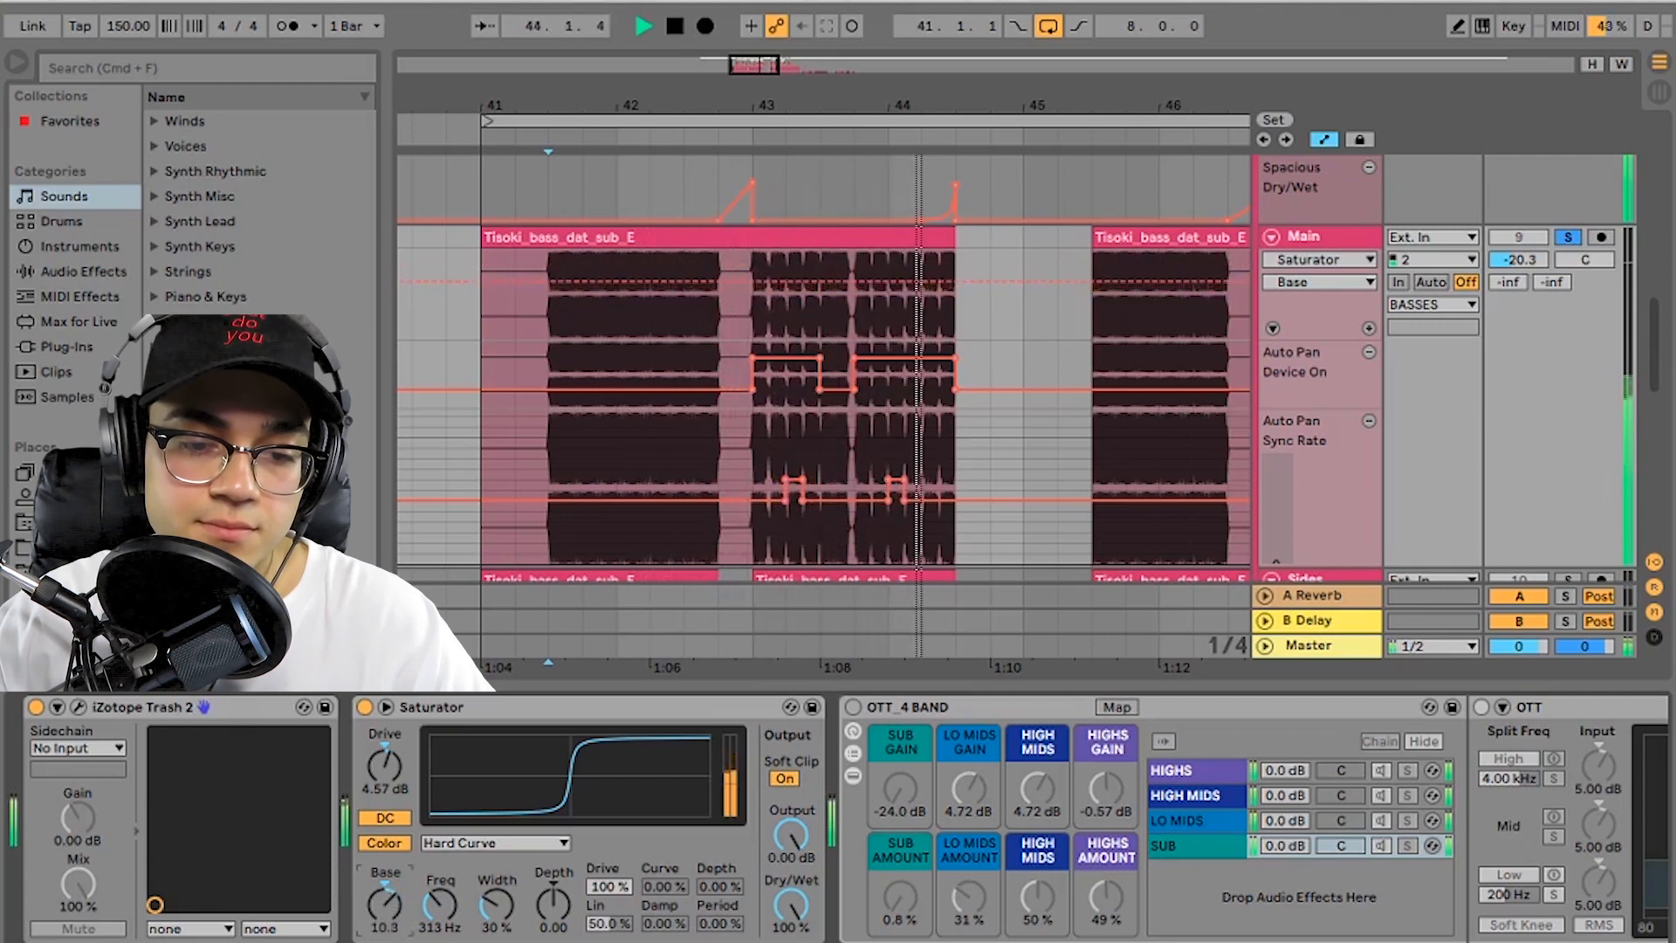
{"action": "key", "text": "space"}
{"action": "mouse_move", "coordinate": [409, 791]}
{"action": "left_mouse_down"}
{"action": "mouse_move", "coordinate": [408, 754]}
{"action": "mouse_move", "coordinate": [399, 789]}
{"action": "left_mouse_up"}
{"action": "key", "text": "space"}
{"action": "key", "text": "space"}
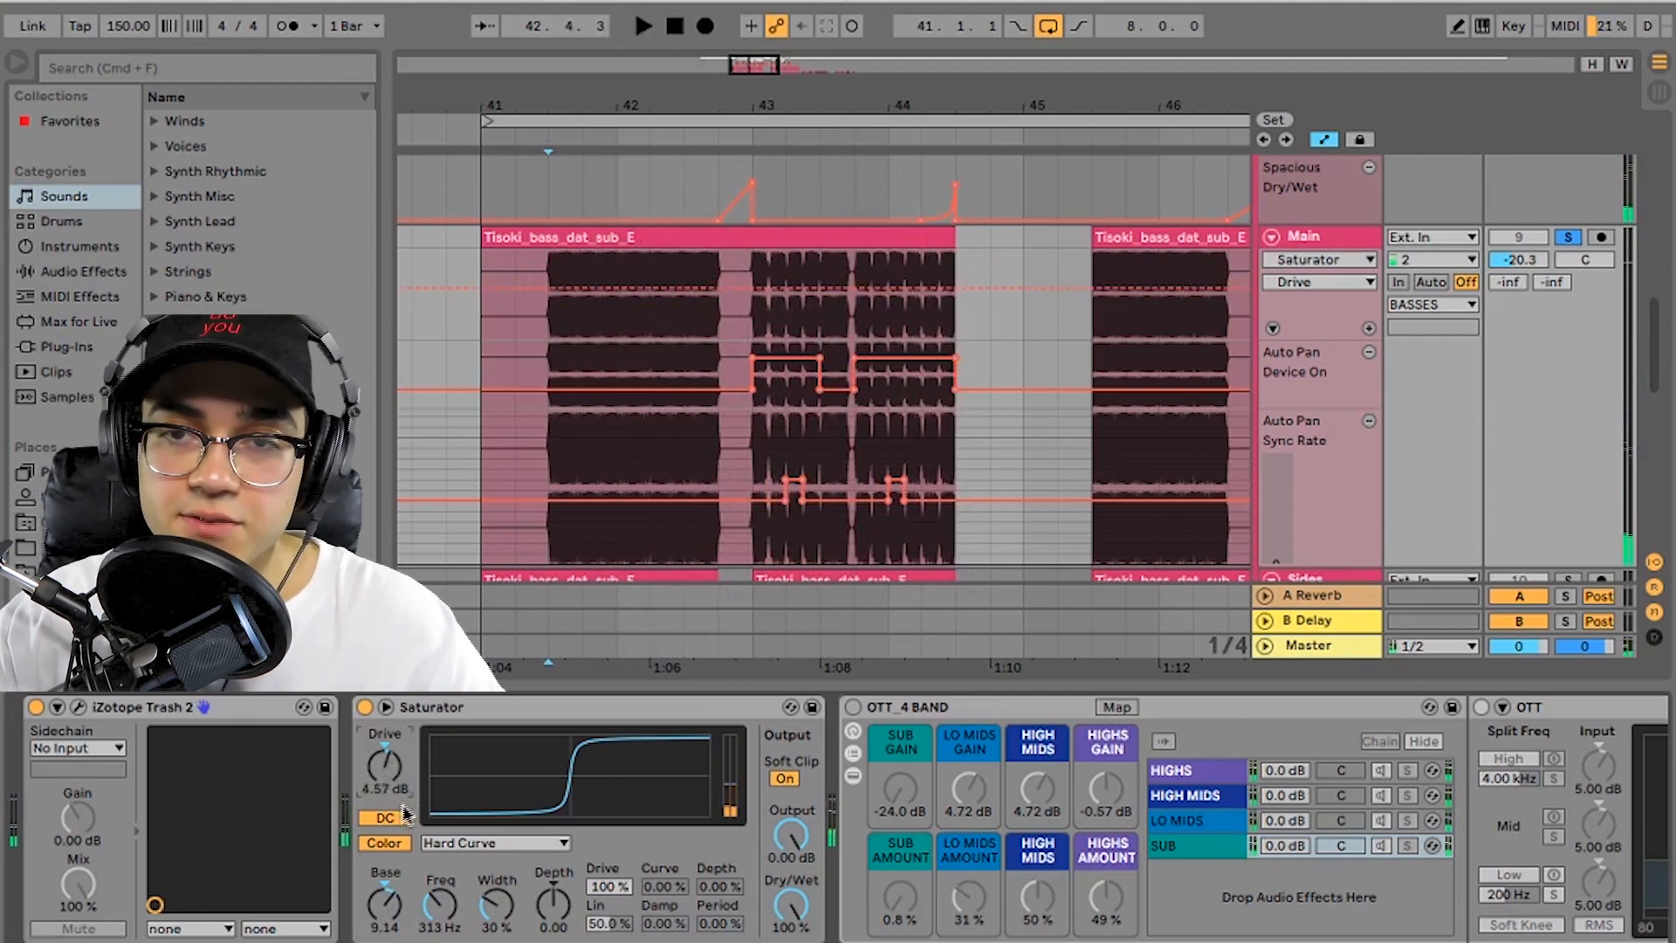
Step: Audition the Saturator with DC off while adjusting Base, and turn DC back on to compare
{"action": "left_click", "coordinate": [397, 813]}
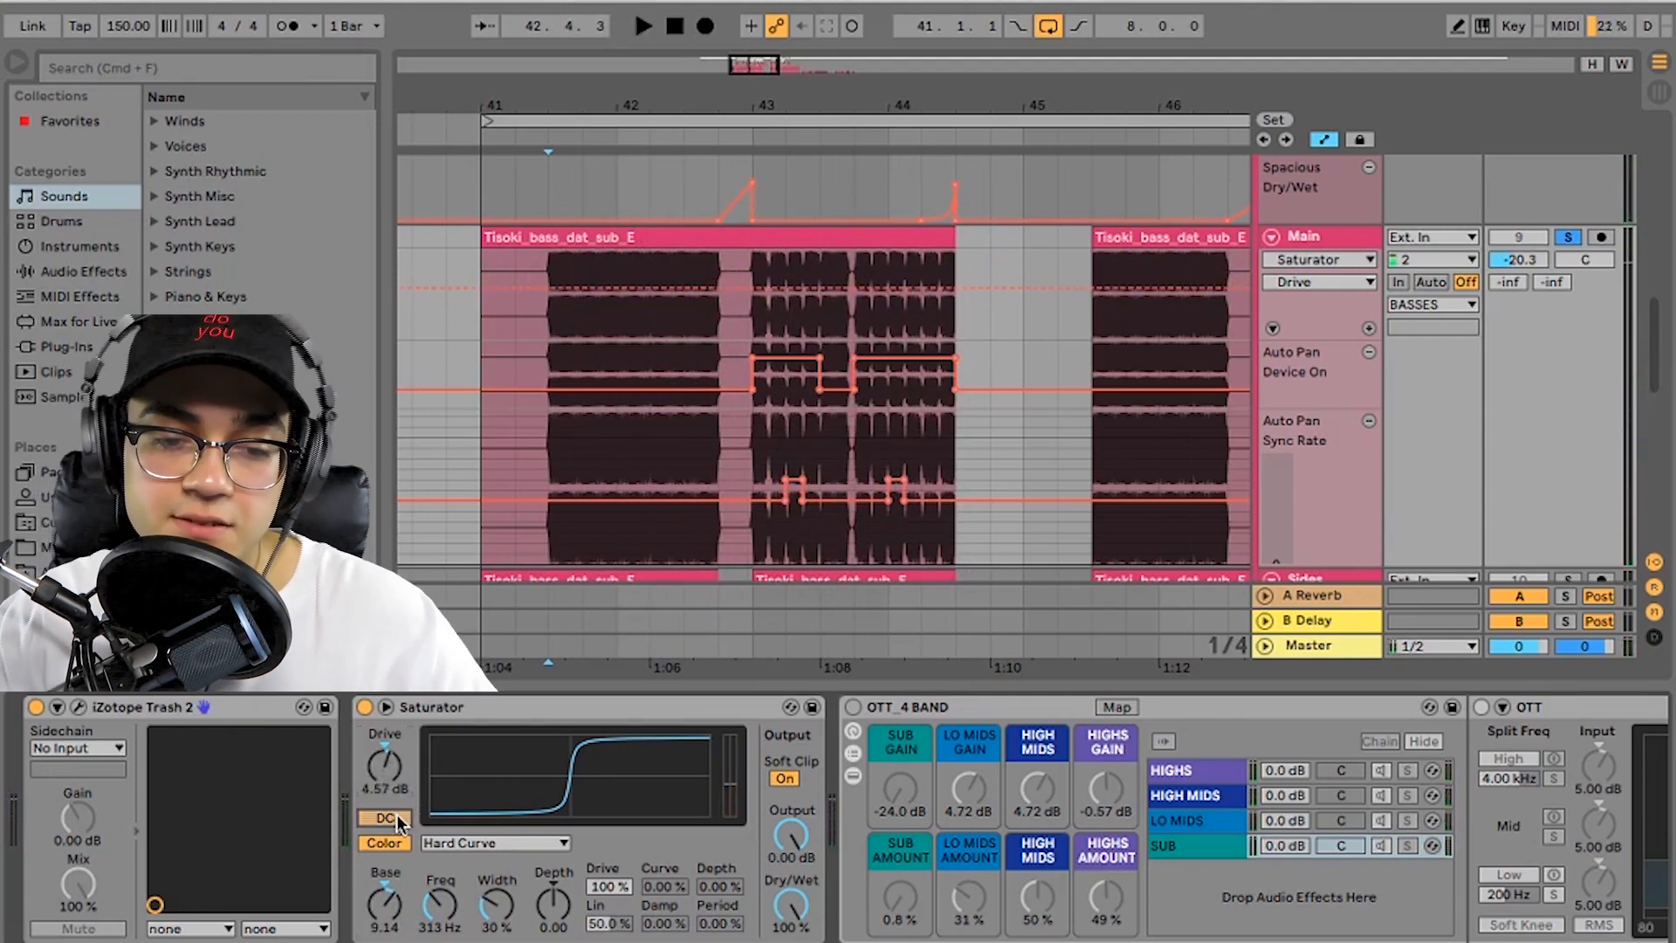
{"action": "key", "text": "space"}
{"action": "mouse_move", "coordinate": [384, 903]}
{"action": "left_mouse_down"}
{"action": "mouse_move", "coordinate": [384, 883]}
{"action": "mouse_move", "coordinate": [390, 899]}
{"action": "left_mouse_up"}
{"action": "key", "text": "space"}
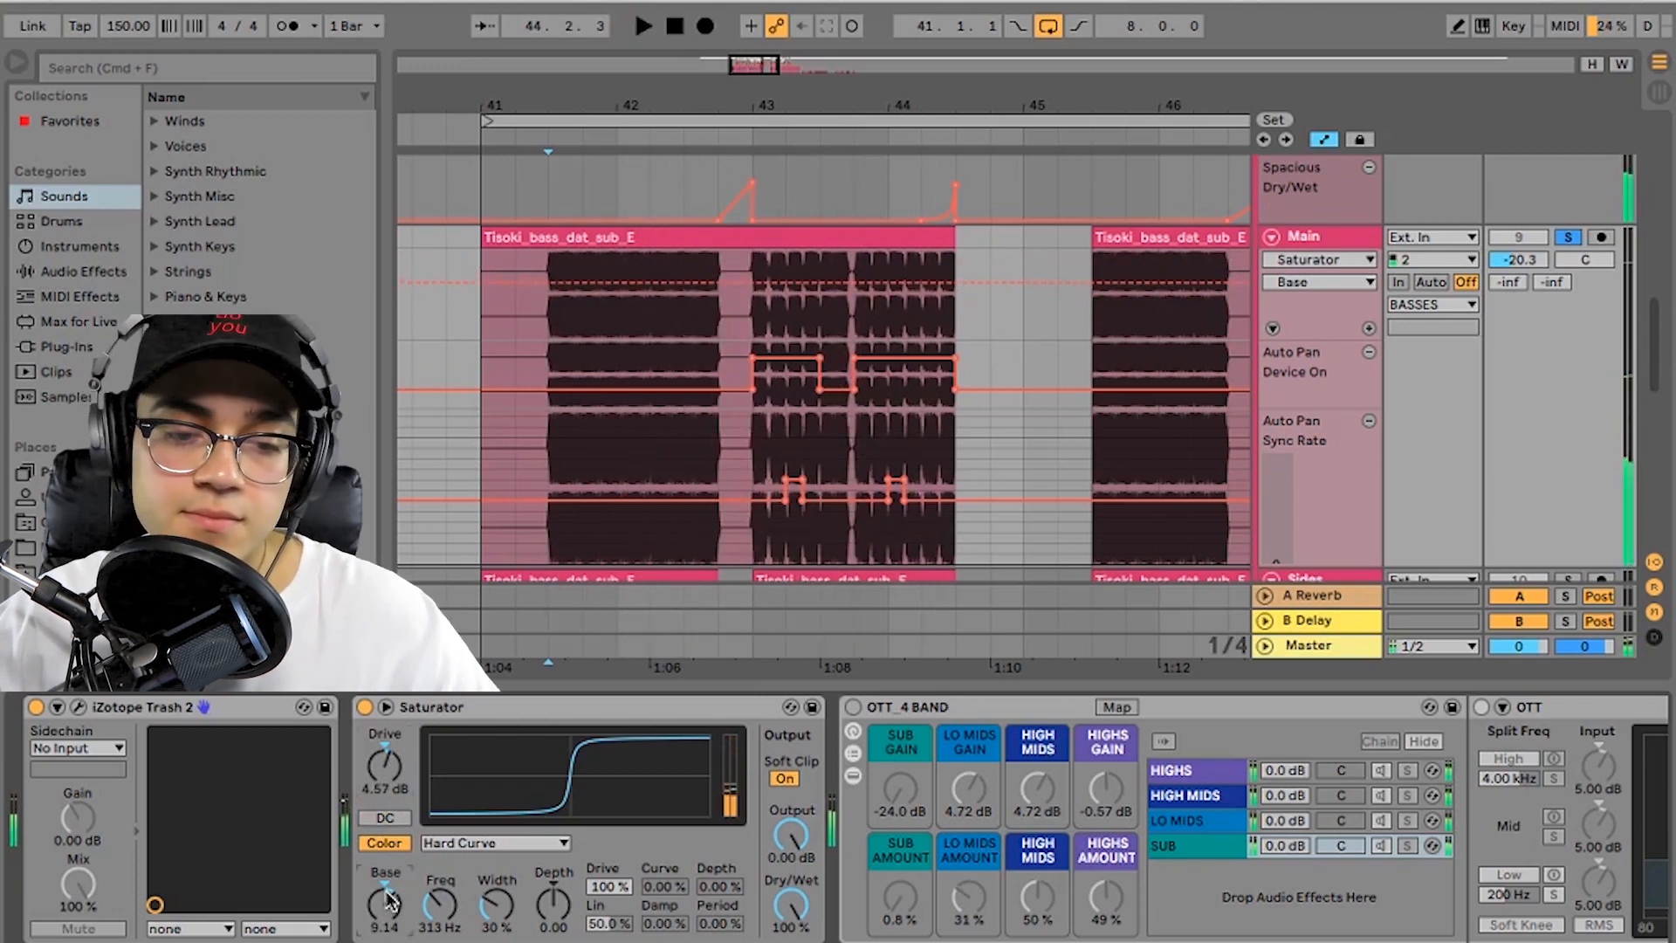
{"action": "left_click", "coordinate": [389, 816]}
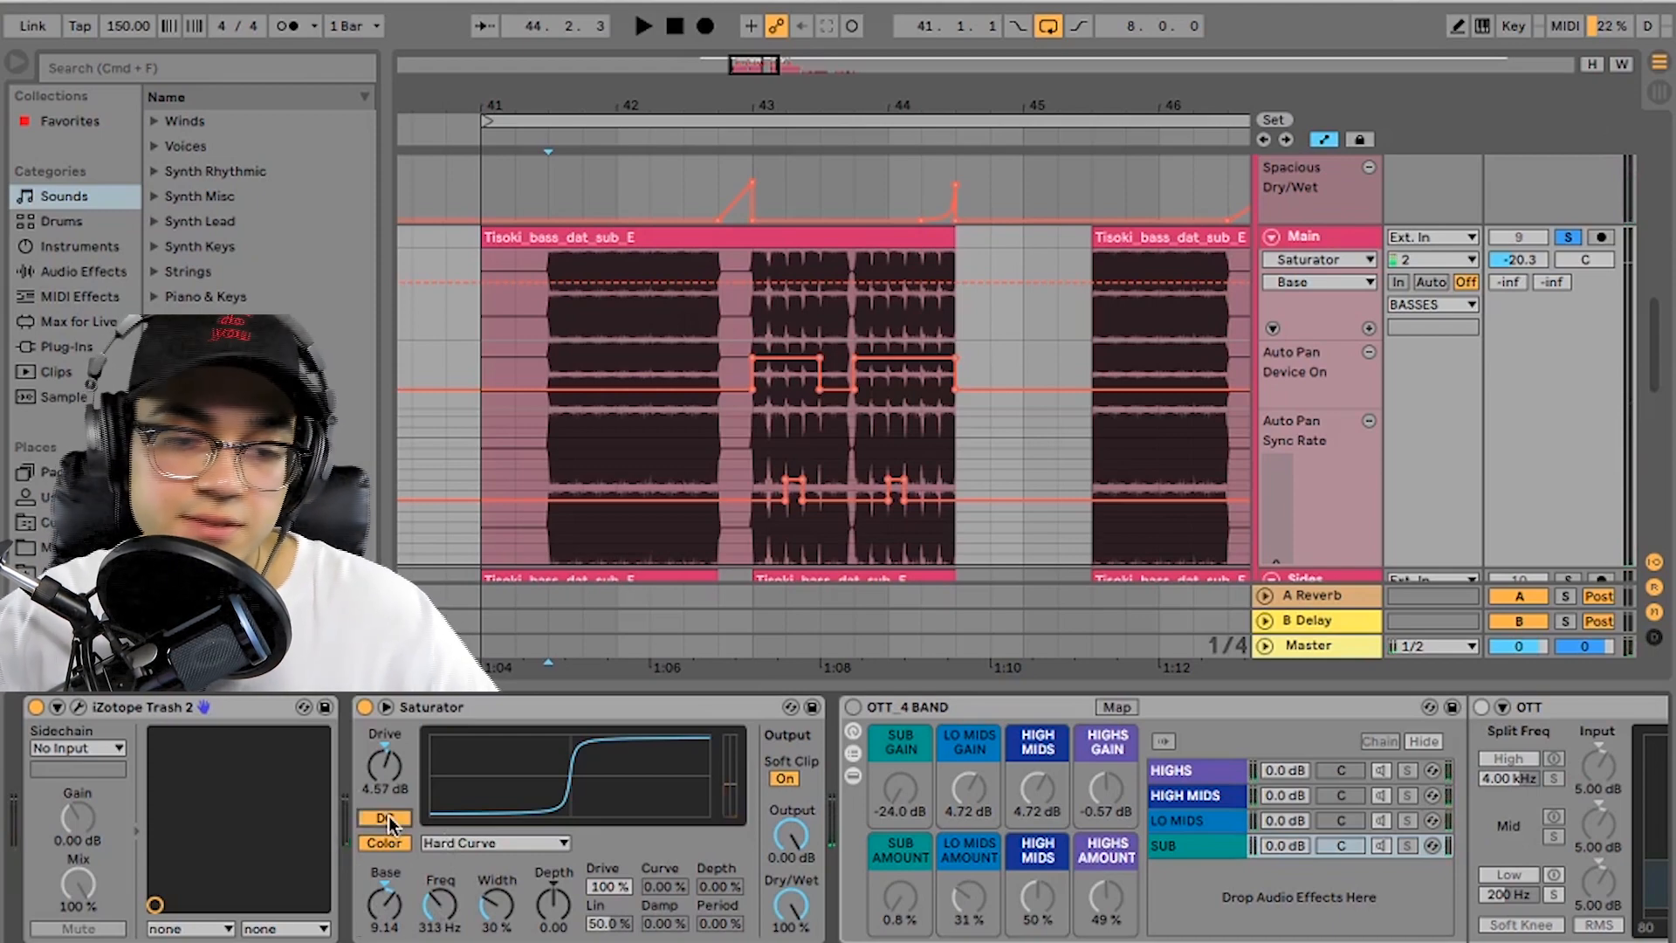
{"action": "key", "text": "space"}
{"action": "key", "text": "space"}
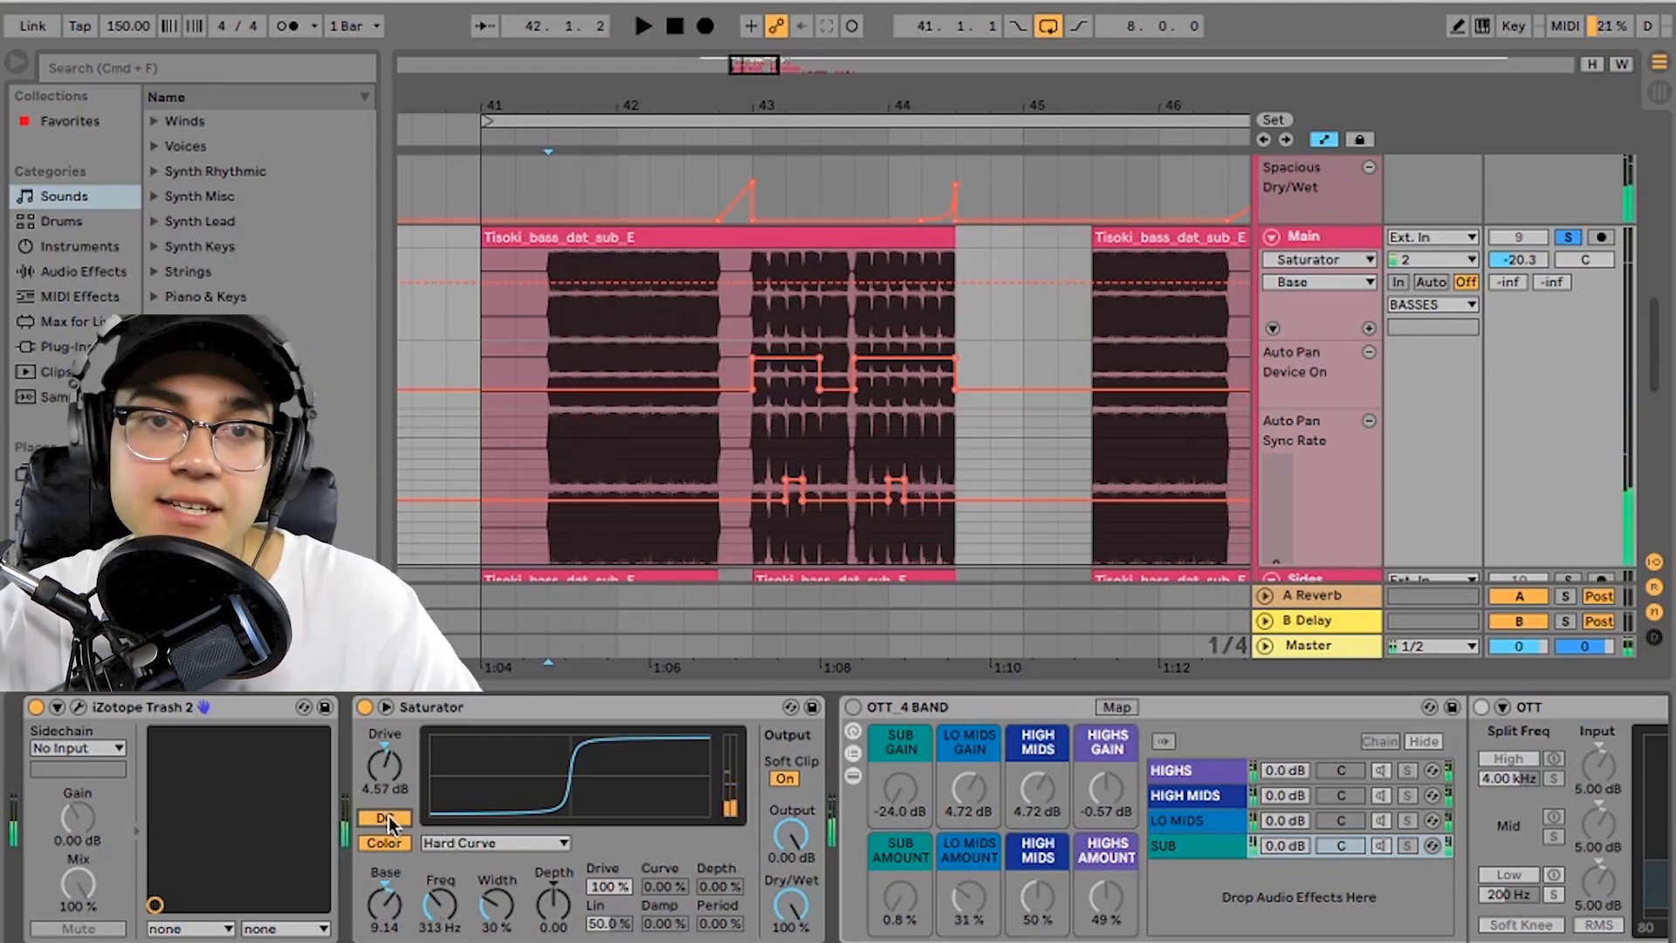
Step: Re-enable OTT_4 BAND and OTT and play the loop to hear the added multiband compression
{"action": "left_click", "coordinate": [853, 706]}
{"action": "key", "text": "space"}
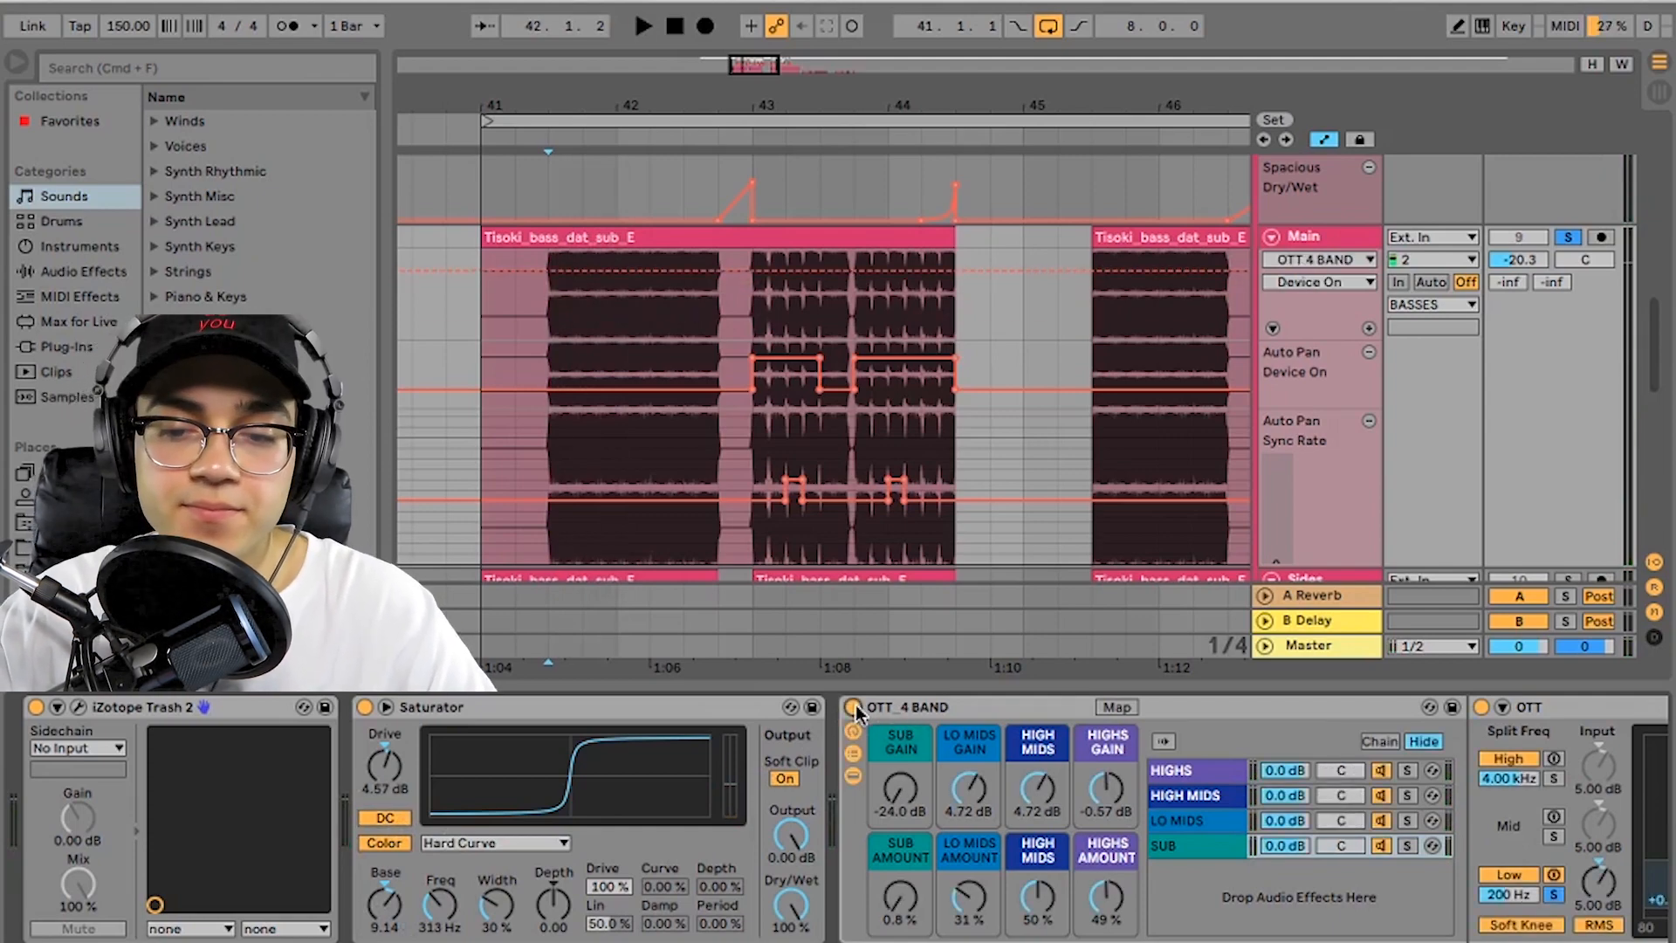
{"action": "scroll", "coordinate": [960, 777], "scroll_direction": "right", "scroll_amount": 5}
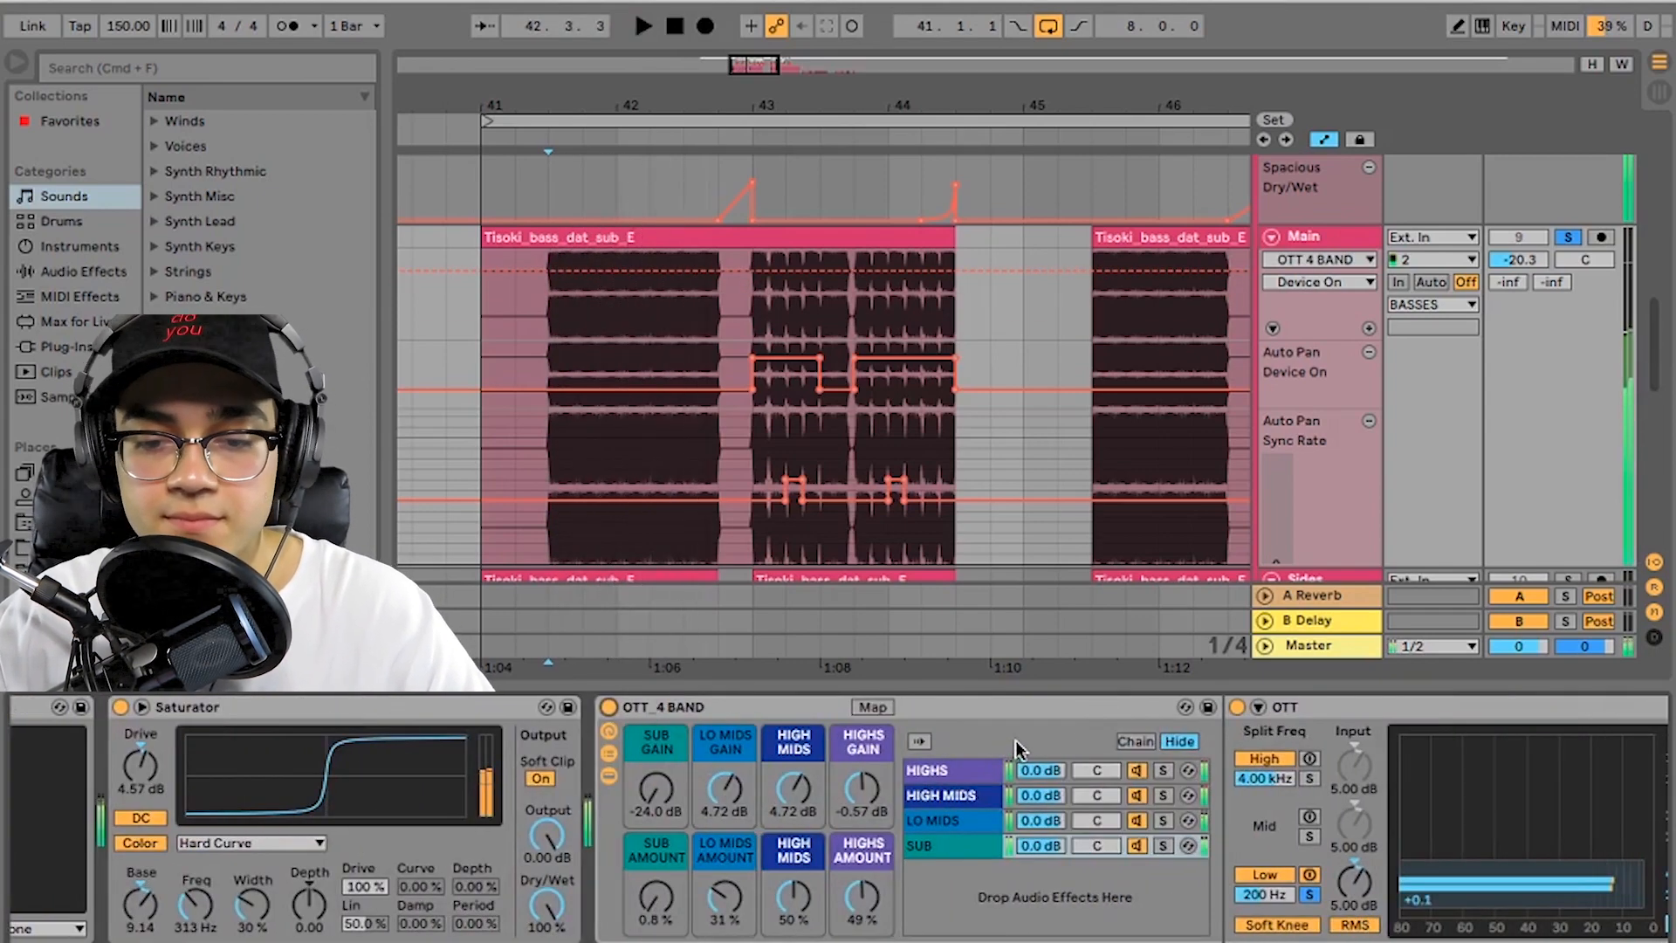
{"action": "key", "text": "space"}
Step: Review the OTT_4 BAND and OTT settings and re-enable the first EQ Eight after them
{"action": "scroll", "coordinate": [1015, 740], "scroll_direction": "right", "scroll_amount": 1}
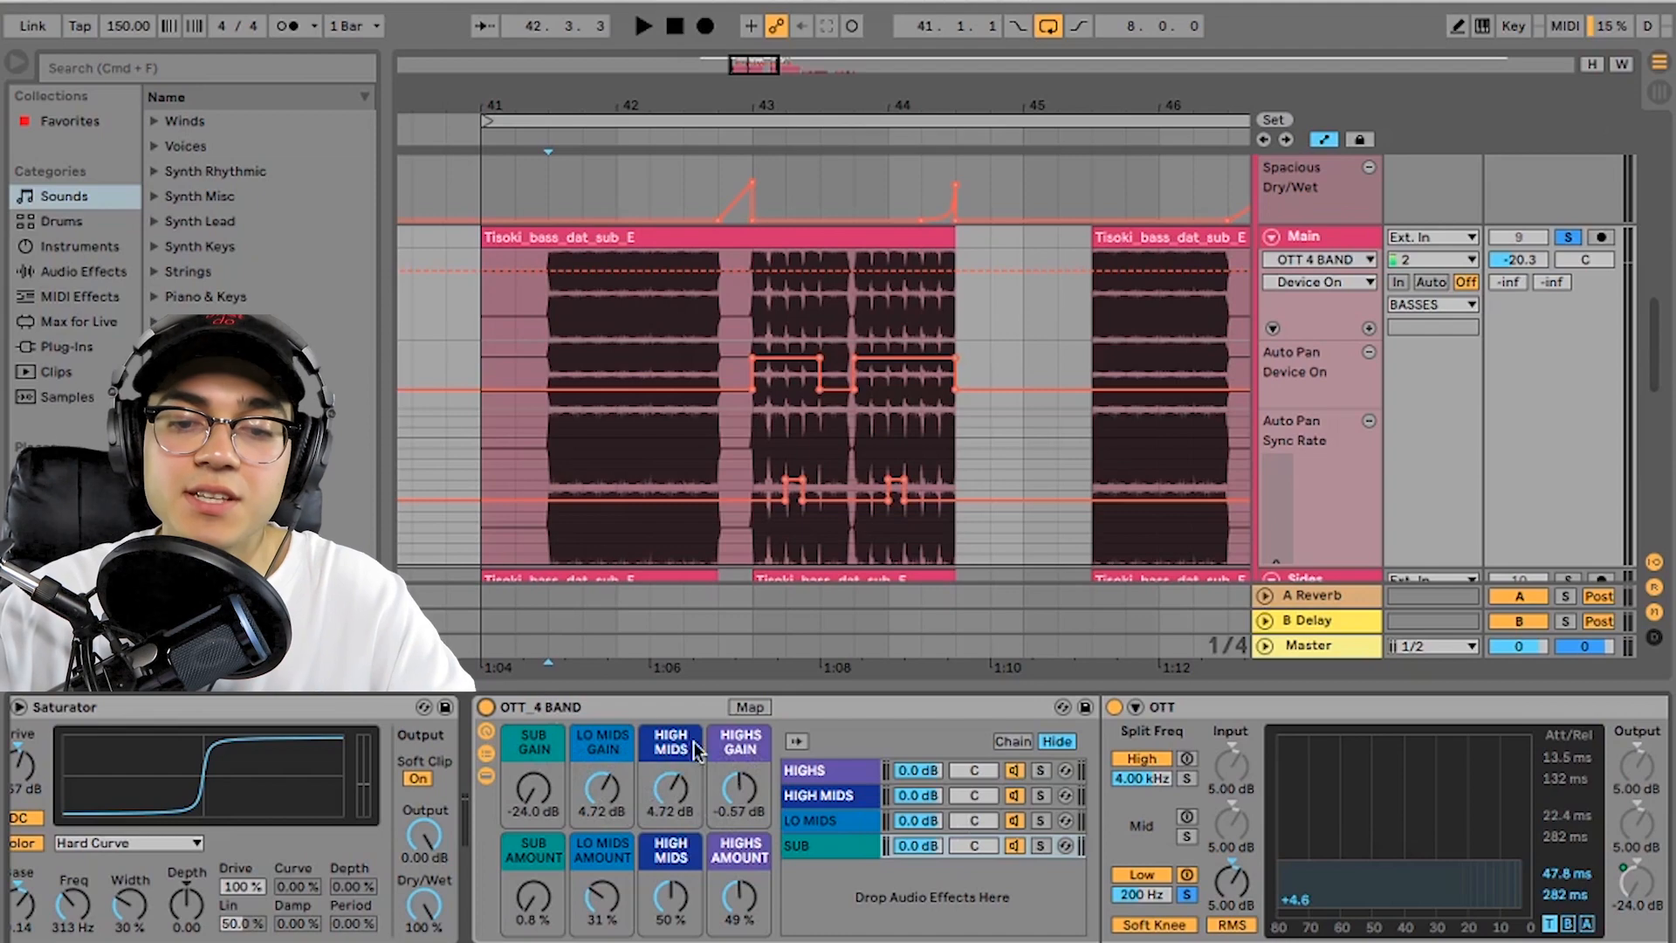
{"action": "scroll", "coordinate": [751, 742], "scroll_direction": "right", "scroll_amount": 10}
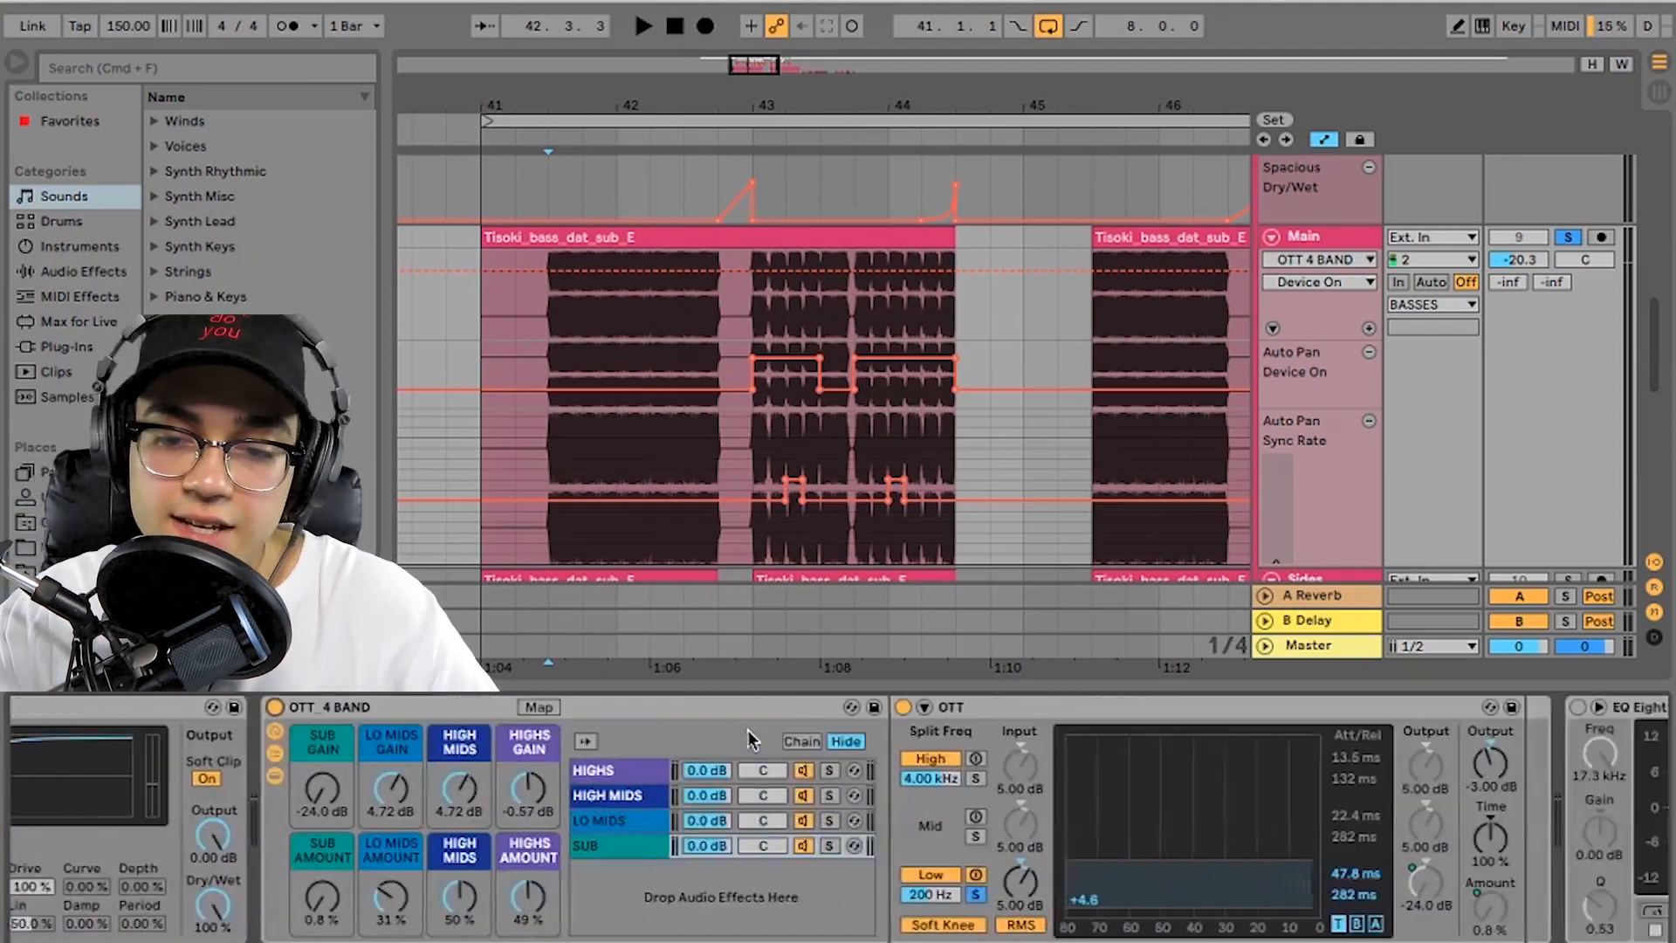
{"action": "left_click", "coordinate": [783, 707]}
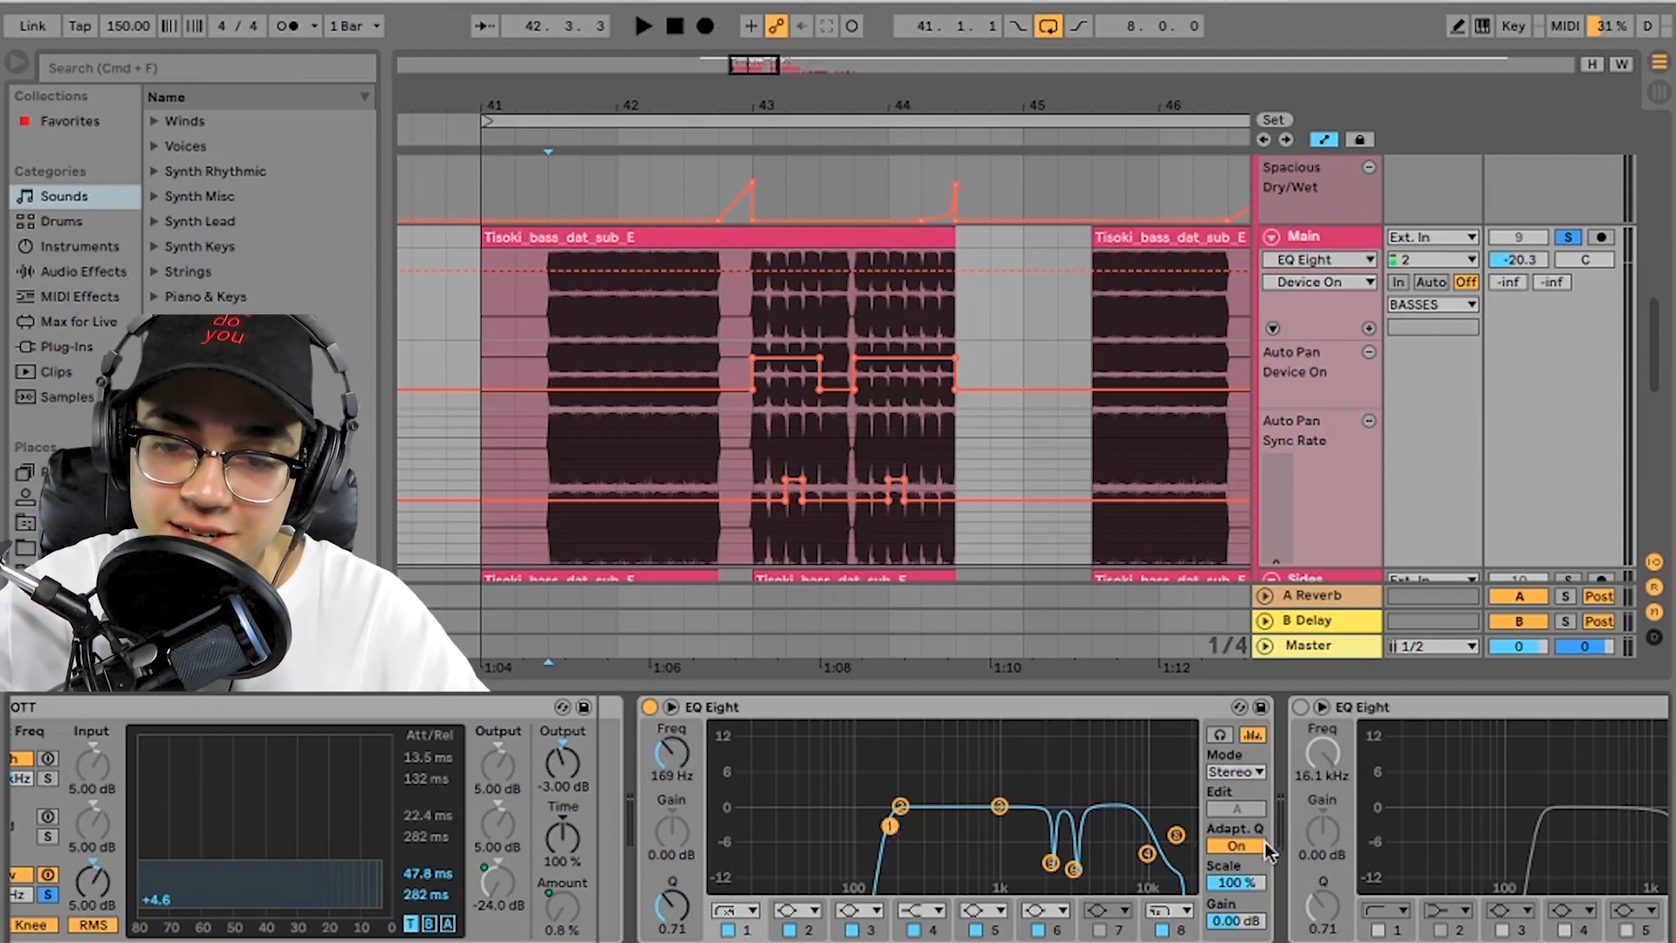
Step: Review the two notches of the first EQ Eight and lower band 6's Q to 3.19
{"action": "scroll", "coordinate": [1120, 850], "scroll_direction": "right", "scroll_amount": 1}
{"action": "left_click", "coordinate": [1034, 864]}
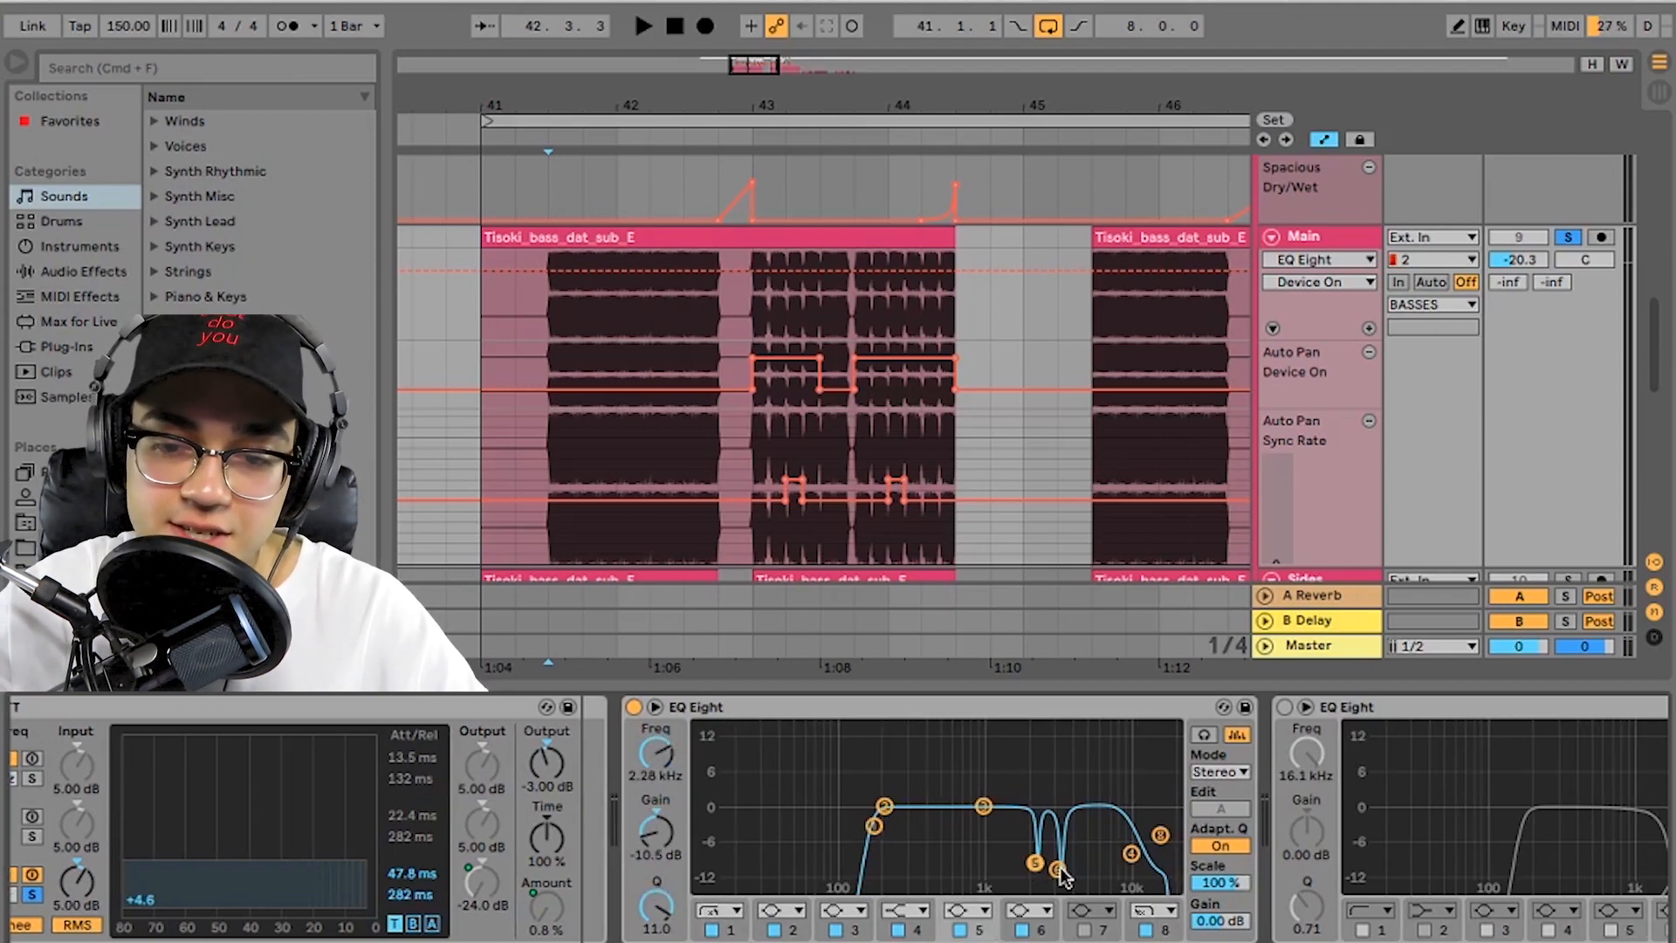
{"action": "left_click", "coordinate": [1058, 872]}
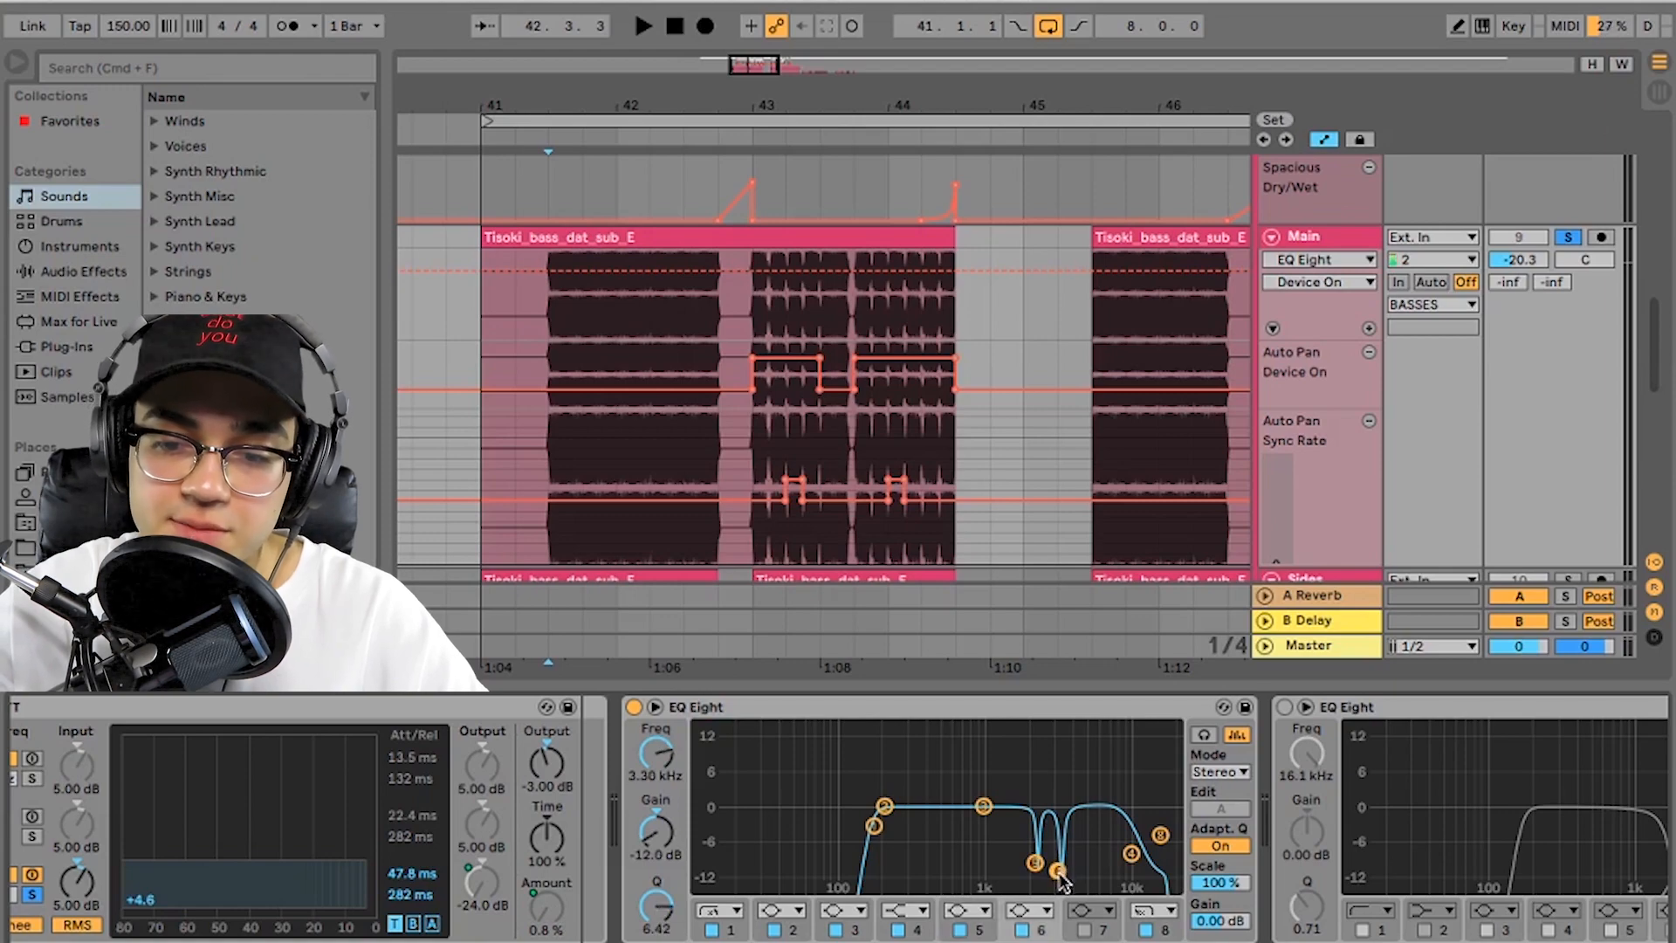
{"action": "left_click_drag", "start_coordinate": [689, 903], "coordinate": [688, 932]}
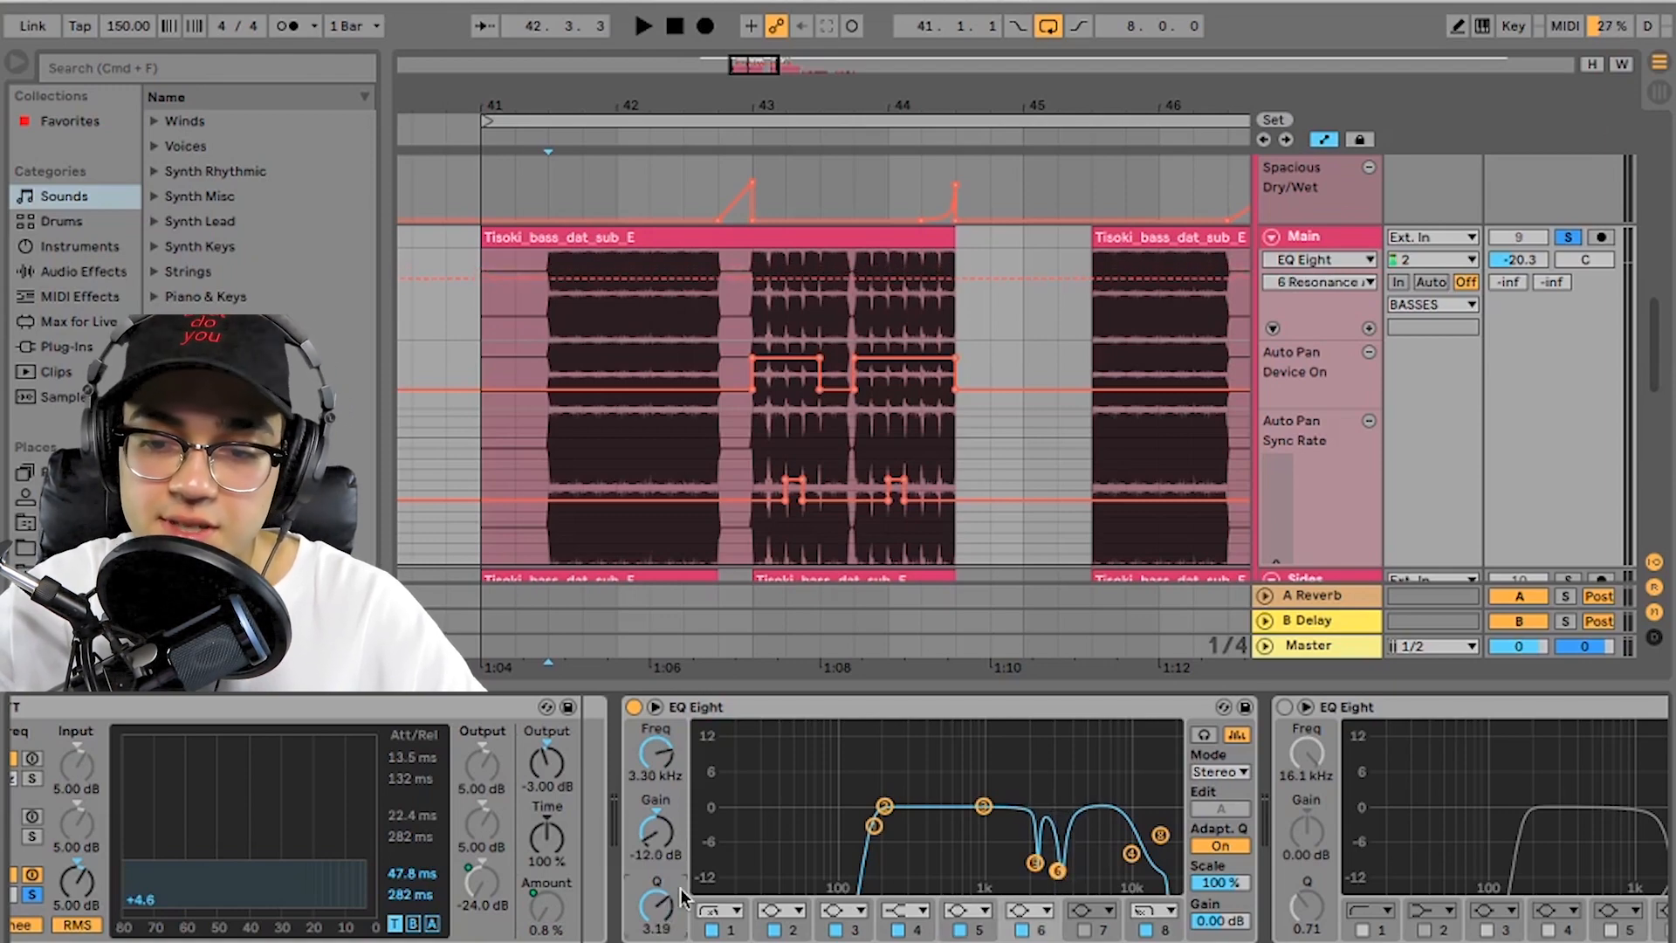
Step: Re-enable the second EQ Eight and review its Mid curve, selecting the low cut and the band 5 notch
{"action": "scroll", "coordinate": [1162, 855], "scroll_direction": "right", "scroll_amount": 7}
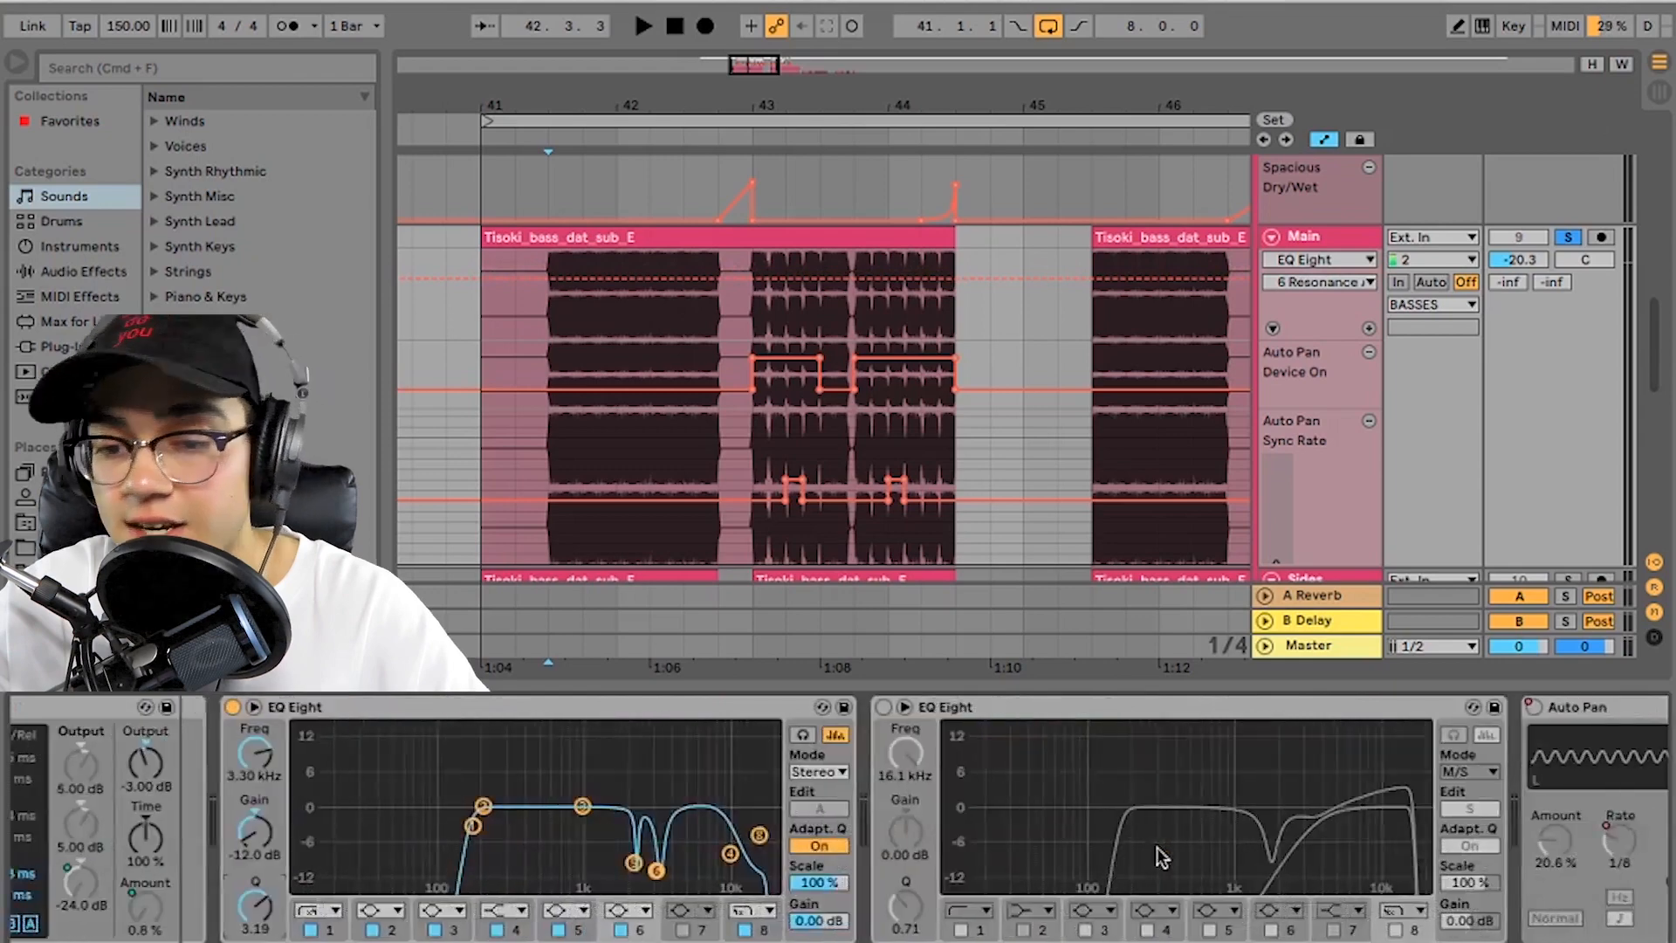
{"action": "left_click", "coordinate": [697, 708]}
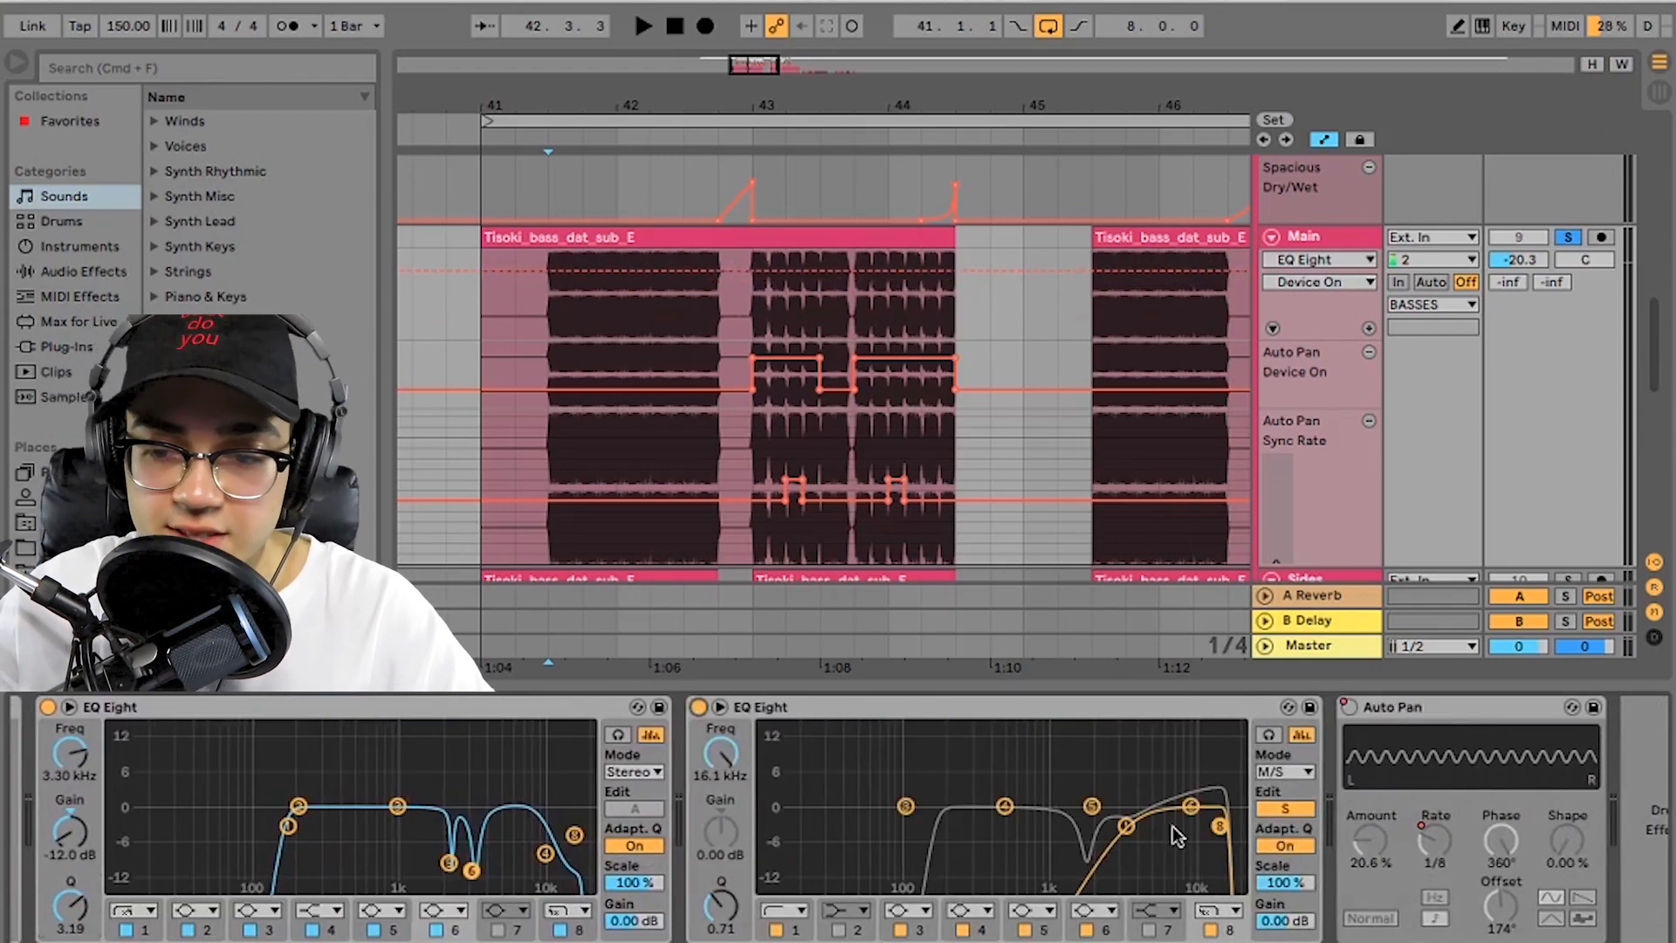
{"action": "left_click", "coordinate": [1280, 807]}
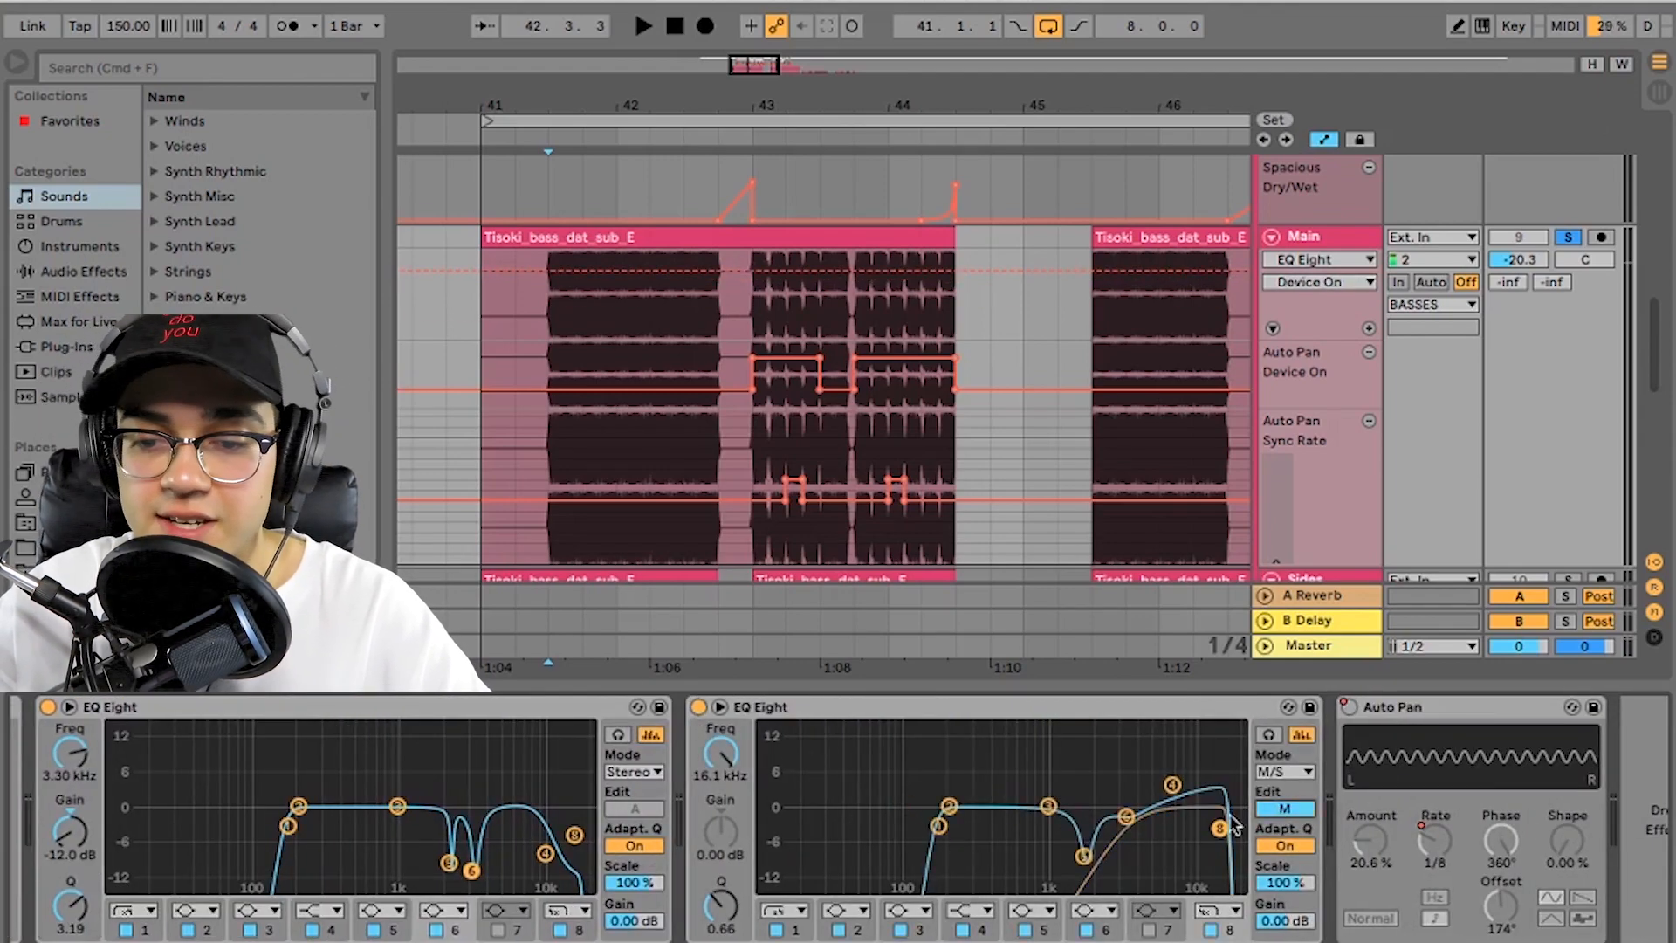
{"action": "left_click", "coordinate": [937, 827]}
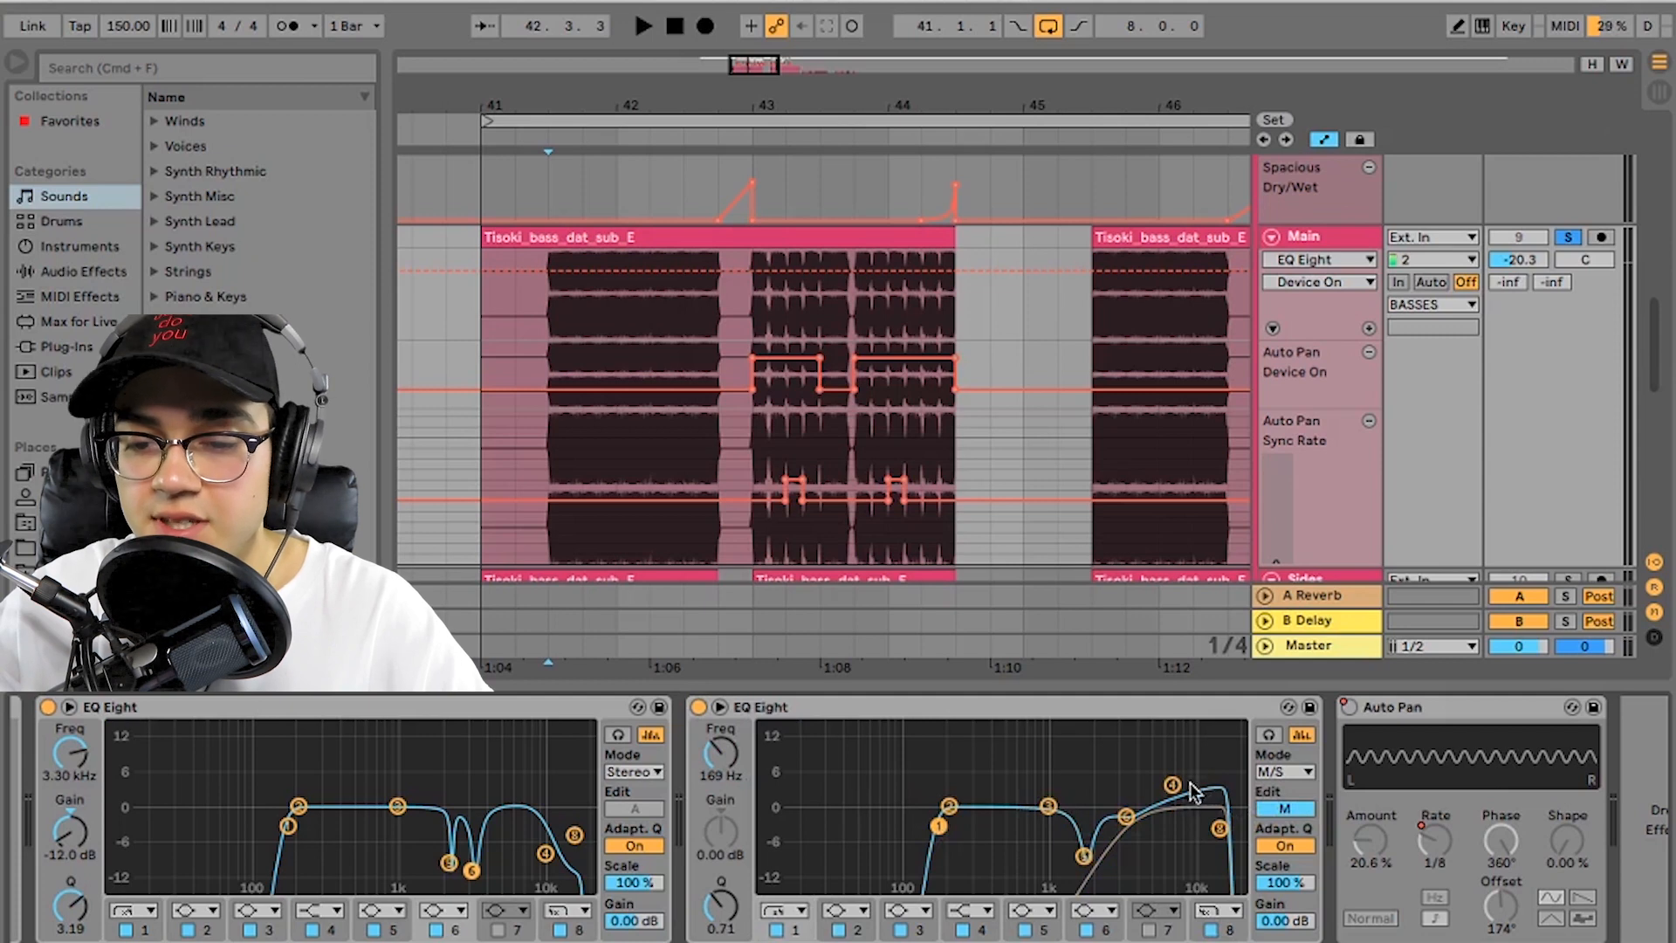
{"action": "left_click", "coordinate": [1083, 856]}
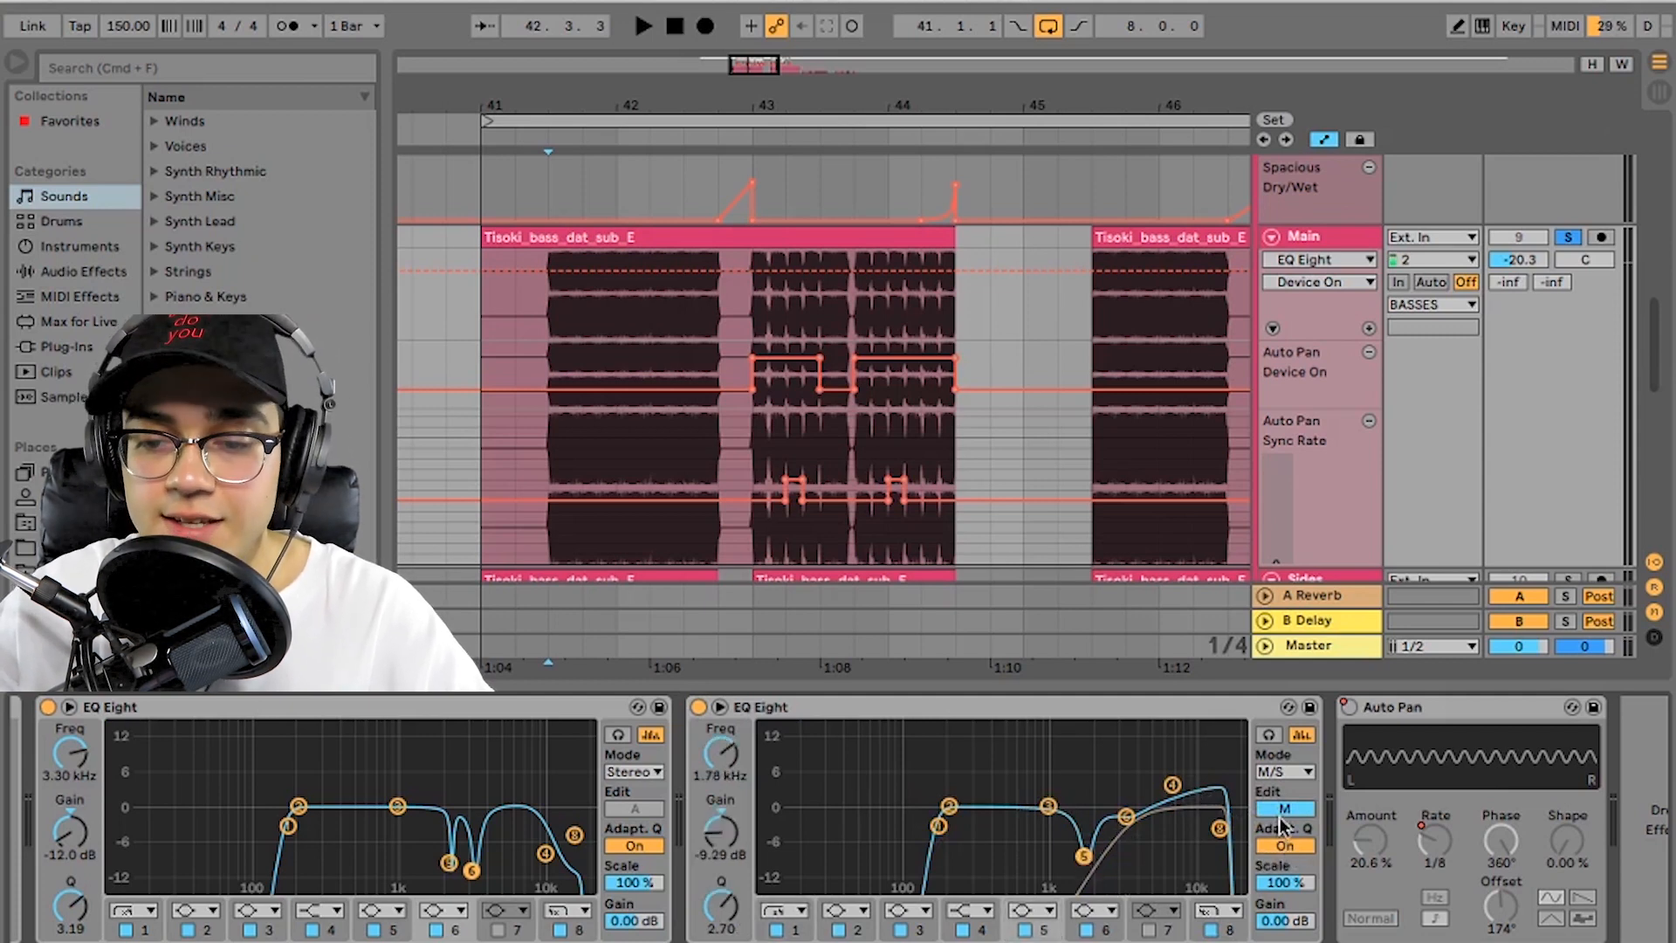
Step: Switch the second EQ Eight to editing the Side channel and review its band 1 low cut and band 8 high cut
{"action": "left_click", "coordinate": [1281, 819]}
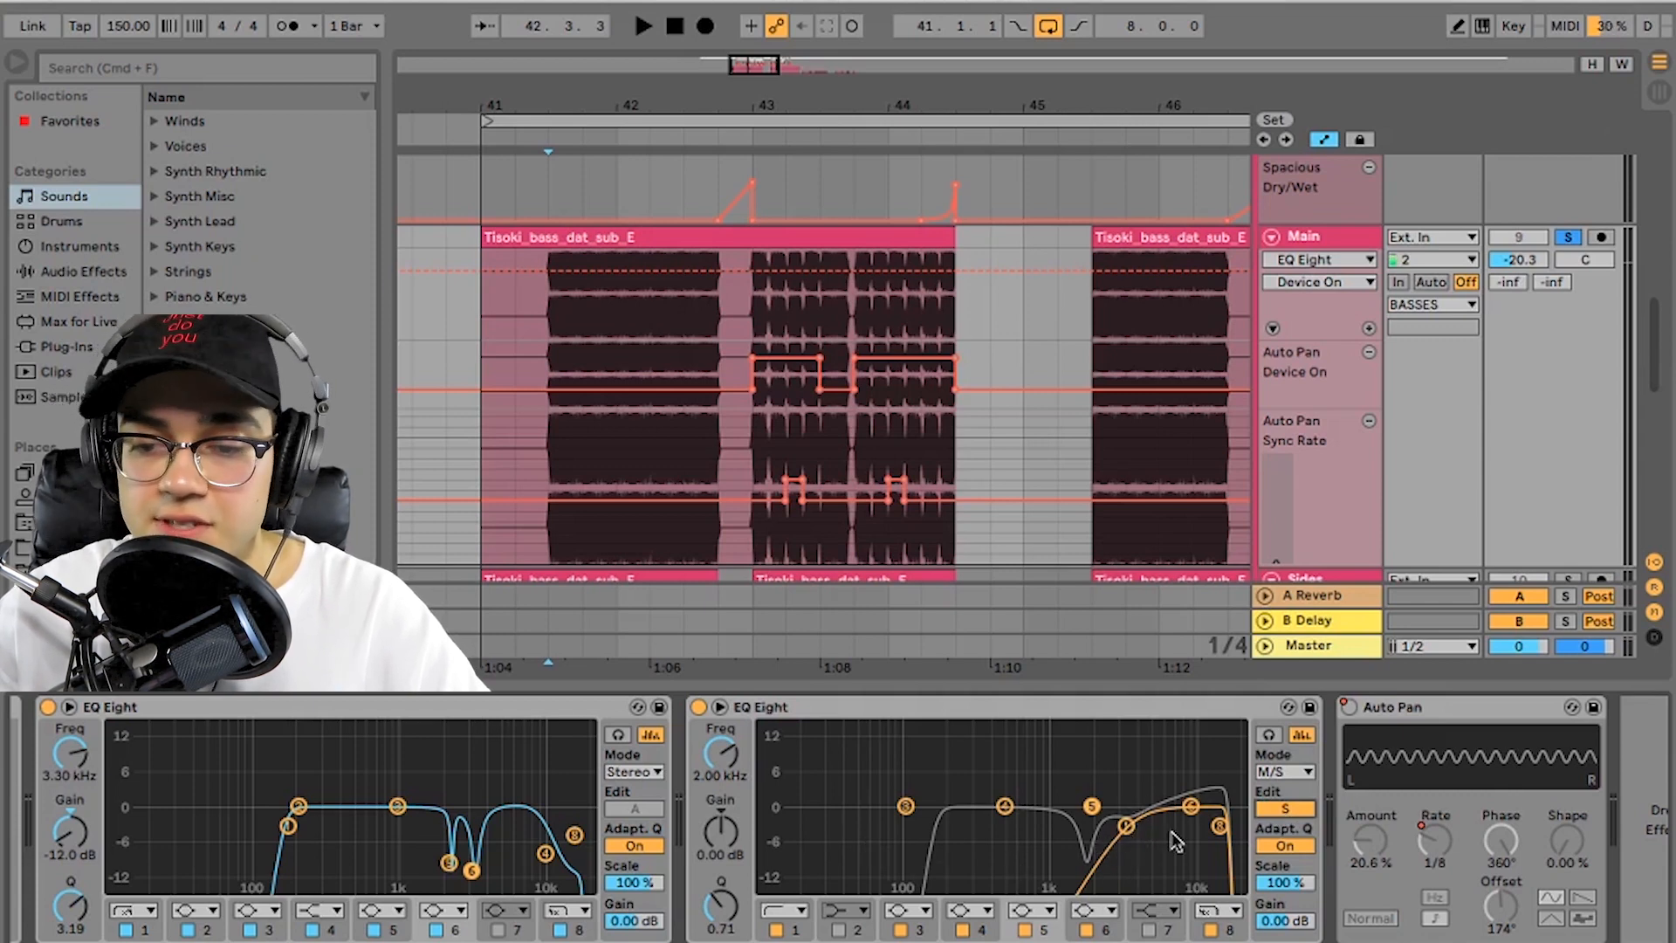
{"action": "left_click", "coordinate": [1126, 826]}
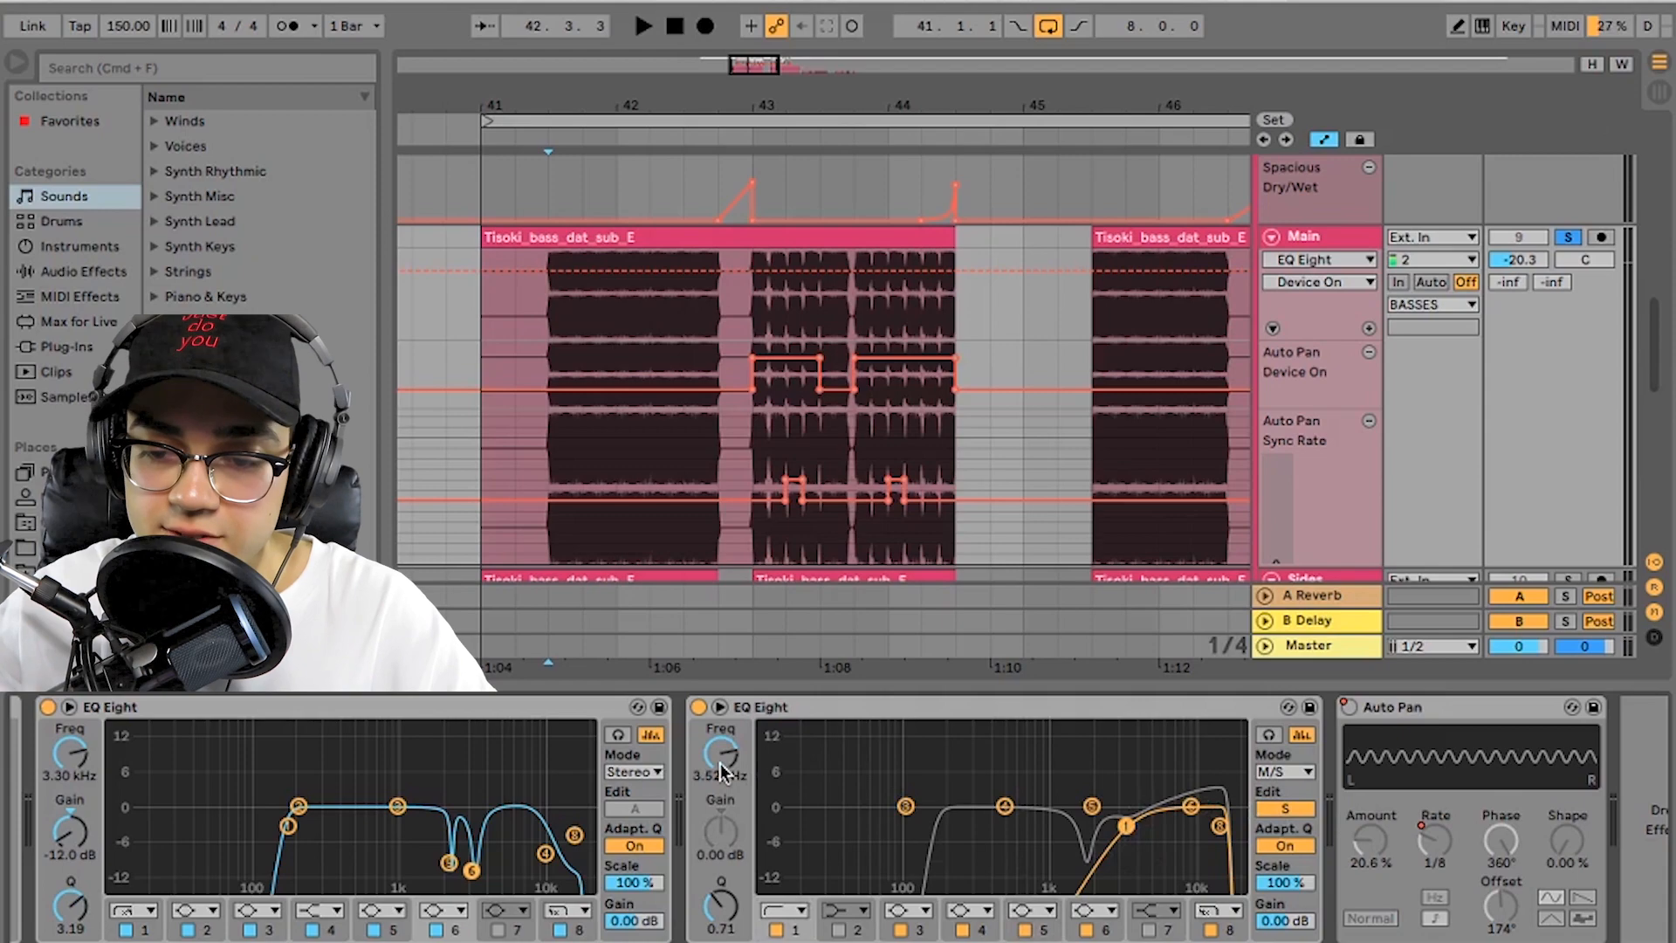
{"action": "left_click", "coordinate": [1218, 825]}
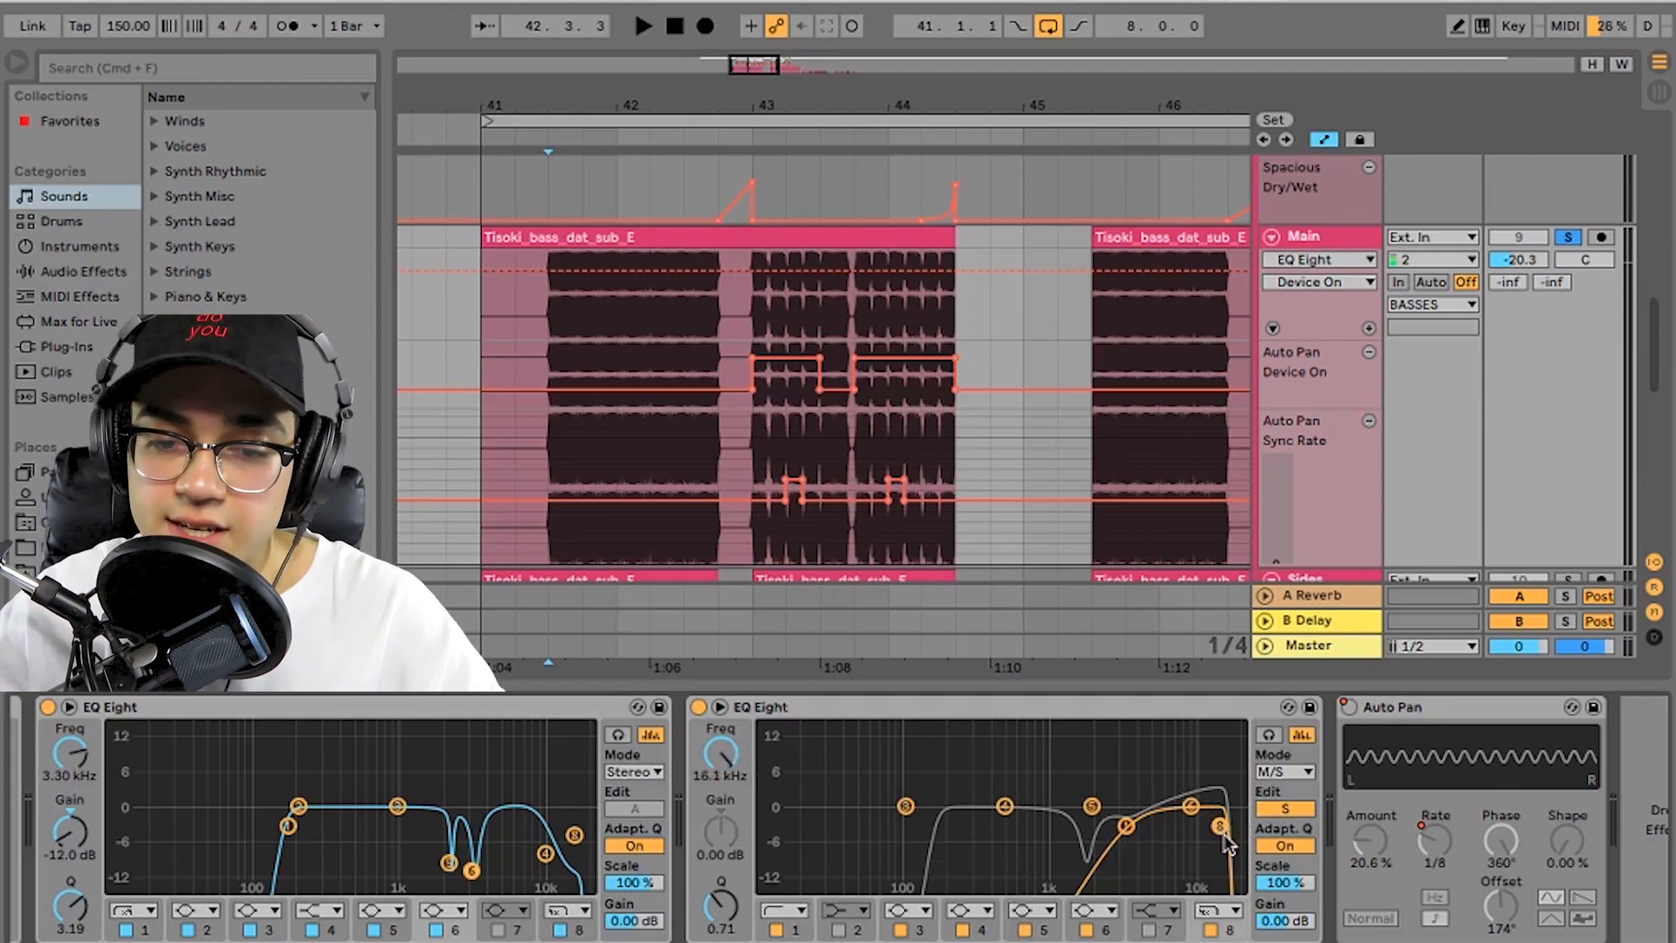
Step: Set the playback start to bar 43 on the Main track and examine the Auto Pan's Device On and Sync Rate automation
{"action": "scroll", "coordinate": [1223, 833], "scroll_direction": "right", "scroll_amount": 2}
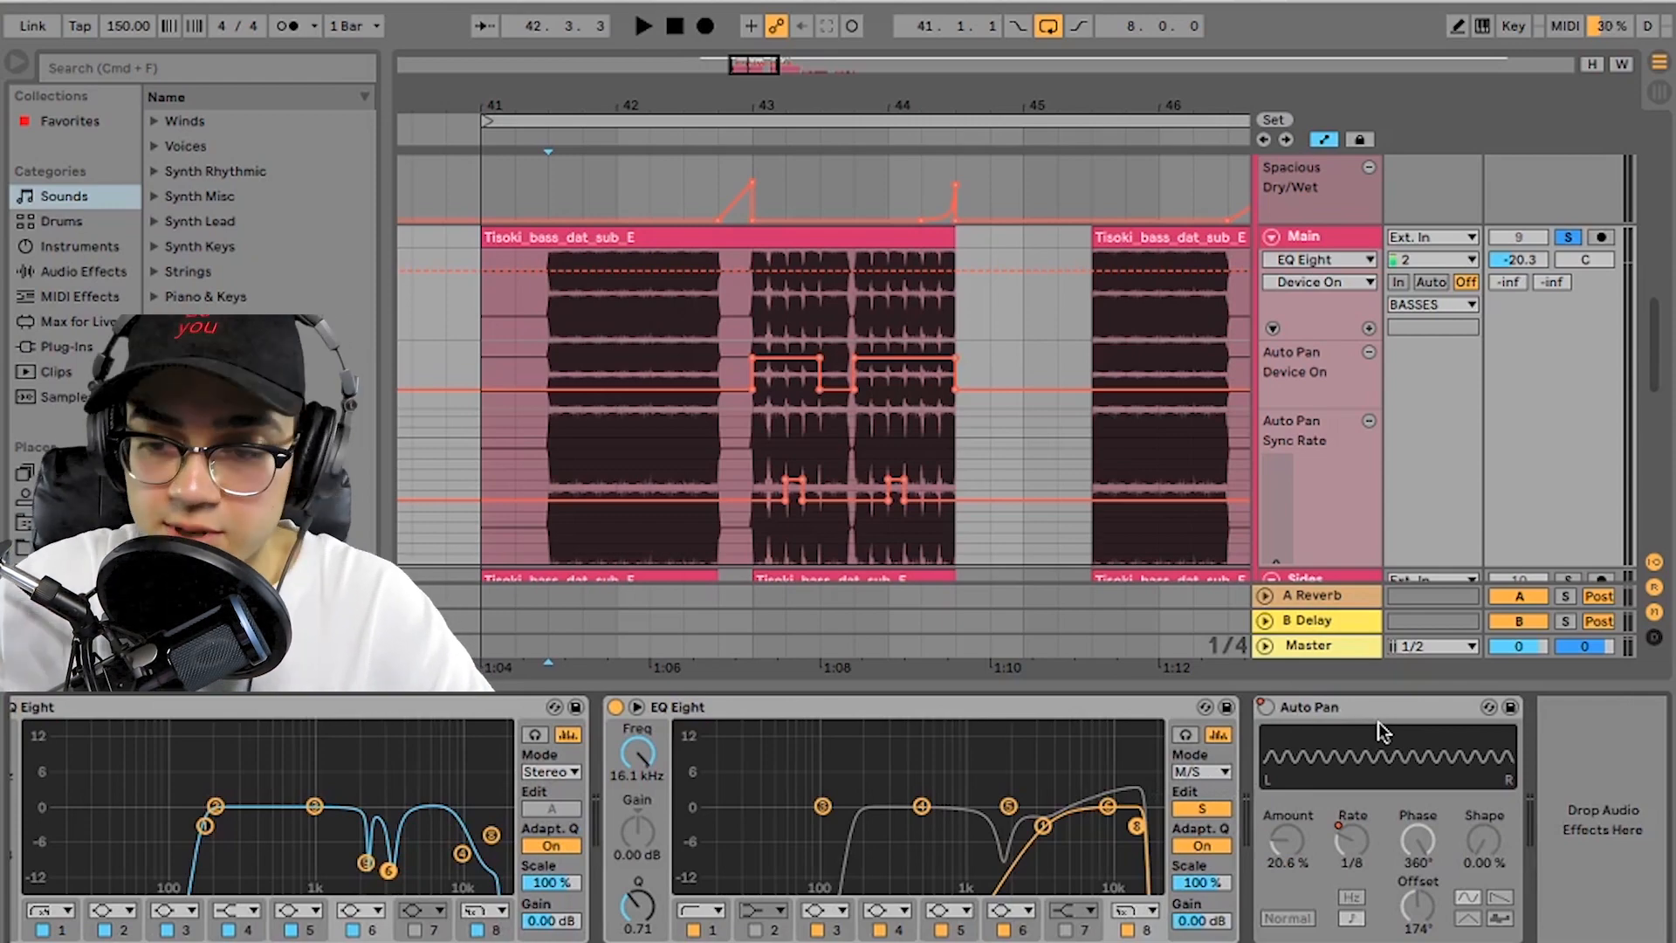
{"action": "left_click", "coordinate": [754, 319]}
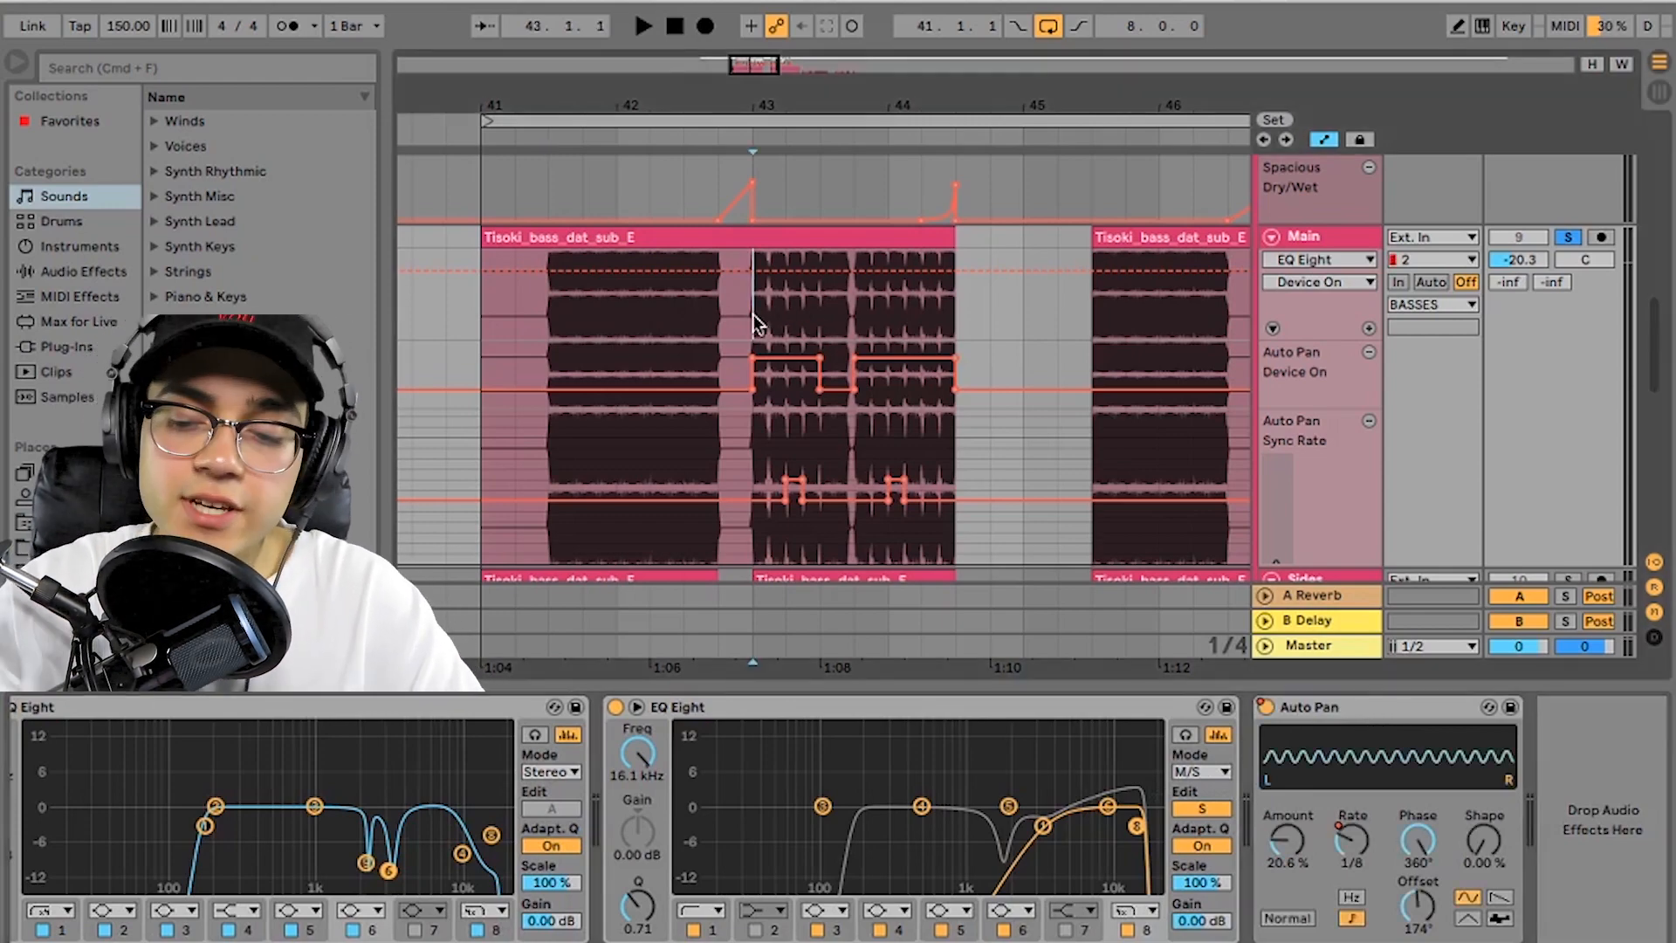
{"action": "scroll", "coordinate": [756, 325], "scroll_direction": "up", "scroll_amount": 5}
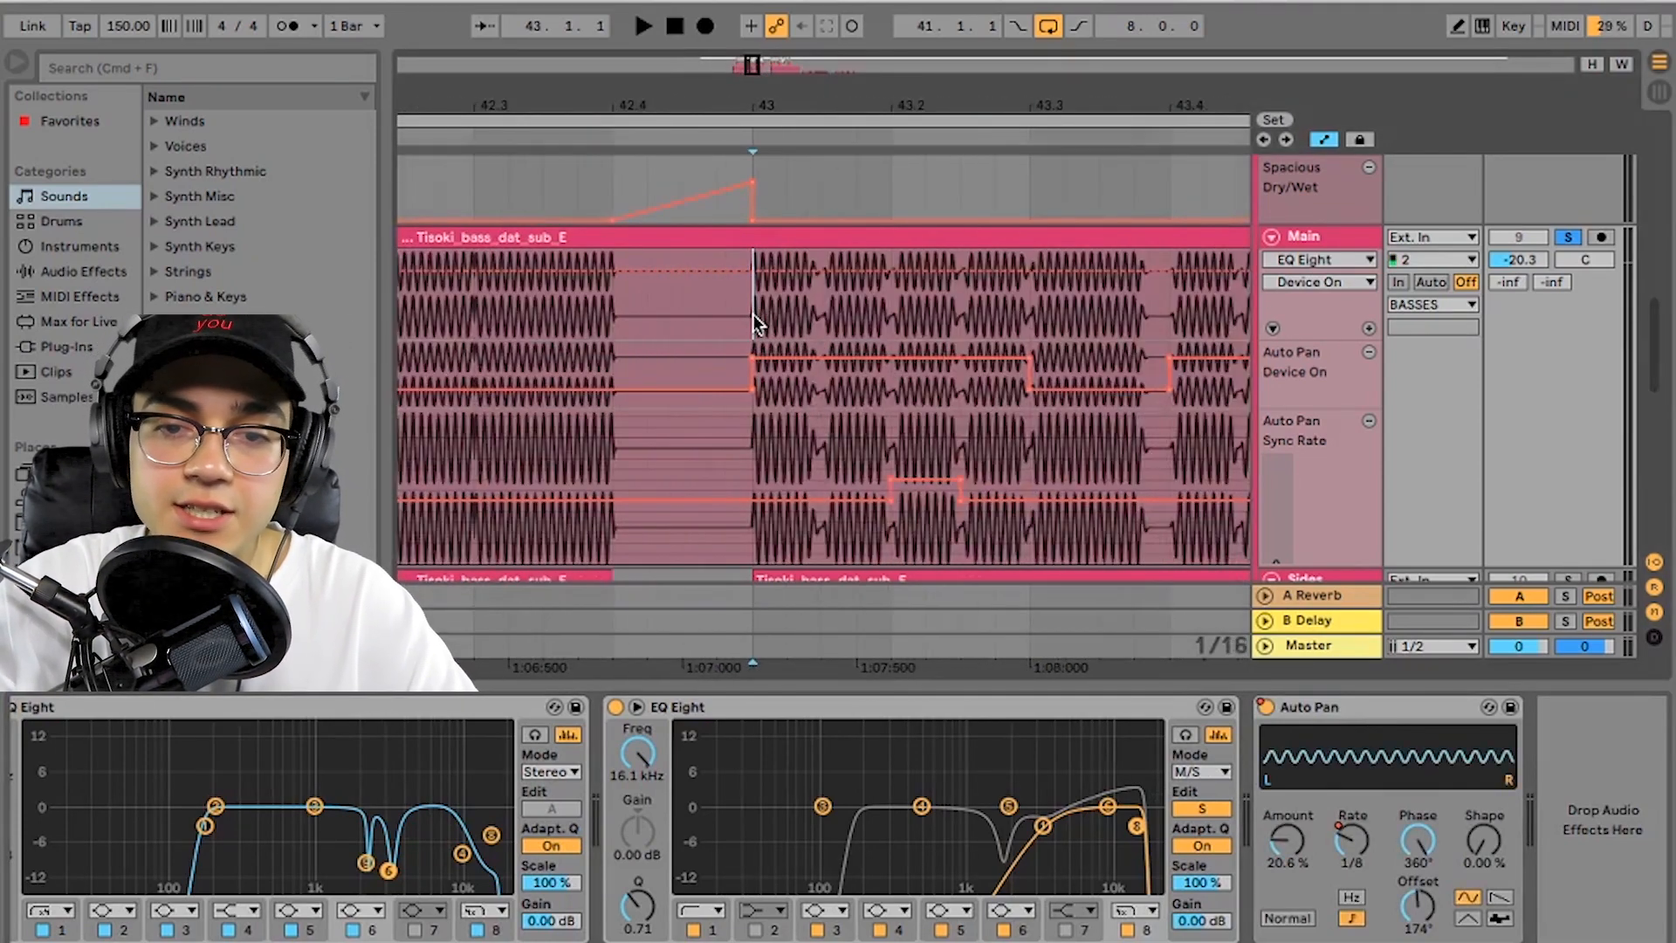
{"action": "scroll", "coordinate": [753, 314], "scroll_direction": "left", "scroll_amount": 5}
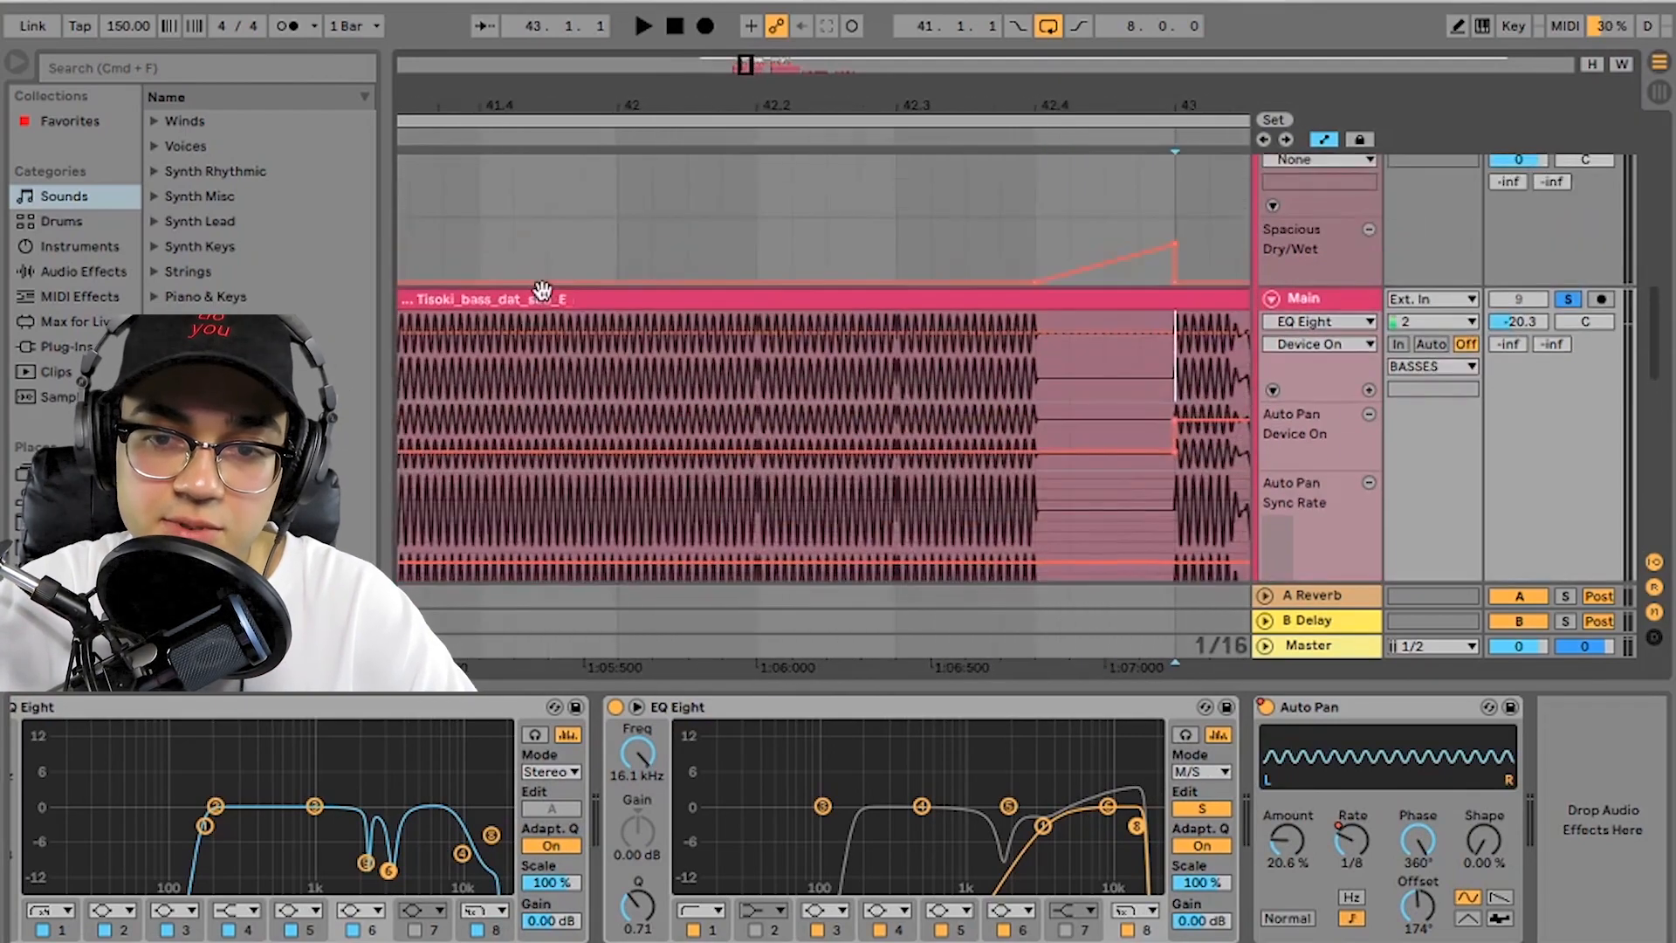
{"action": "scroll", "coordinate": [949, 359], "scroll_direction": "right", "scroll_amount": 6}
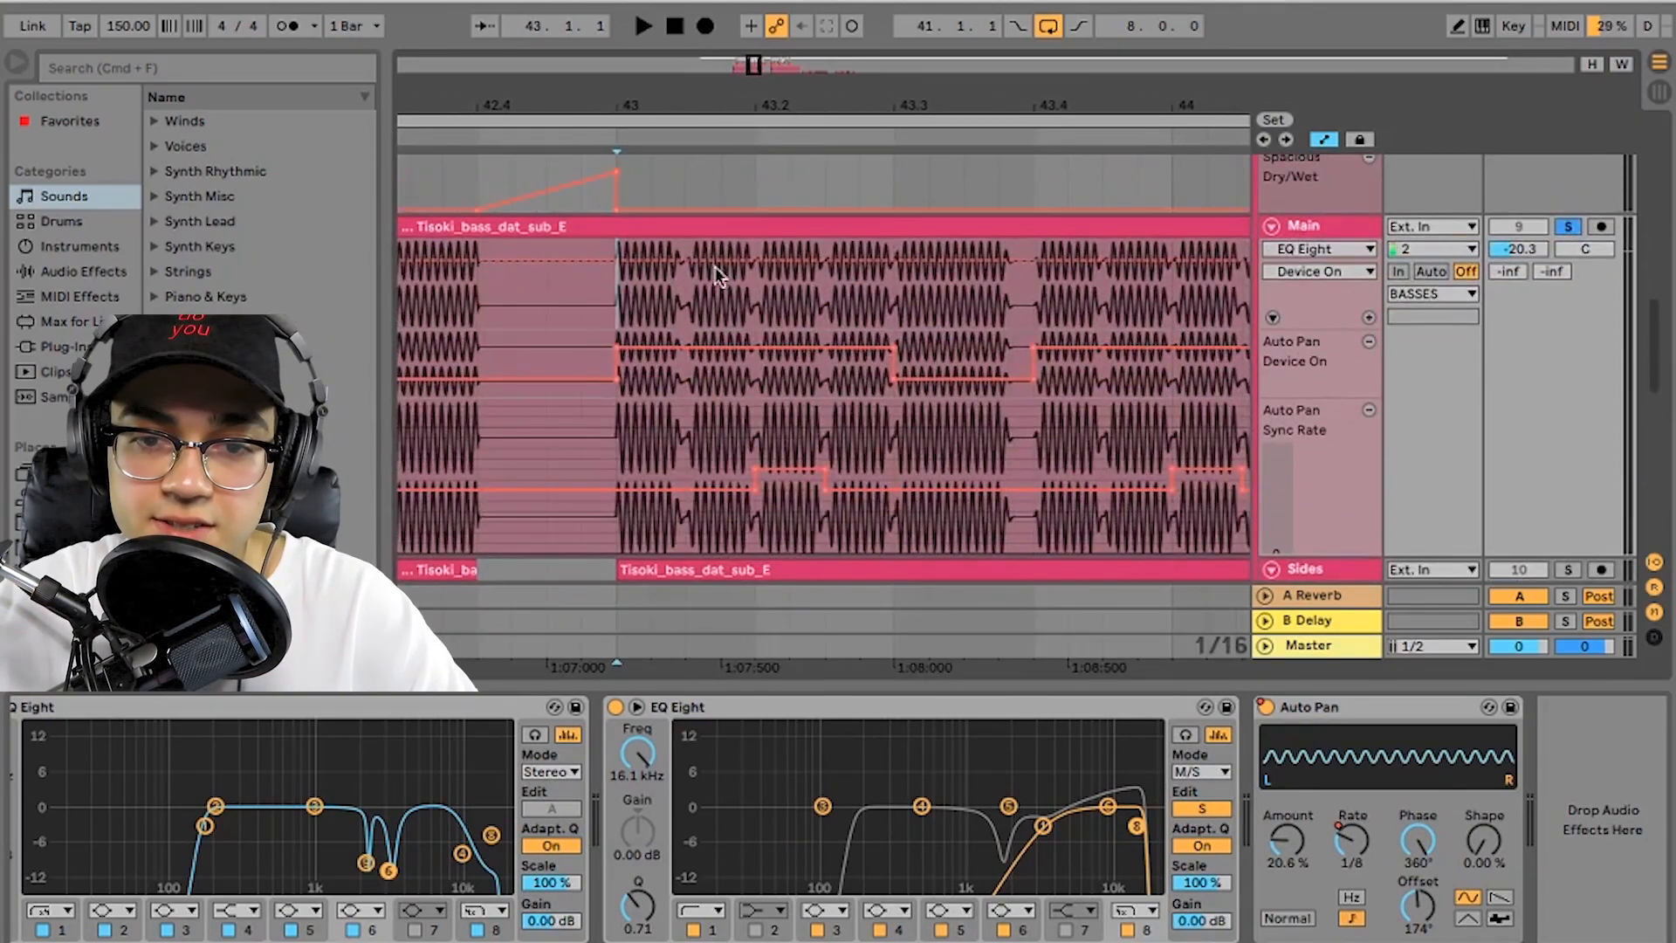
{"action": "scroll", "coordinate": [873, 288], "scroll_direction": "right", "scroll_amount": 3}
{"action": "scroll", "coordinate": [794, 279], "scroll_direction": "up", "scroll_amount": 2}
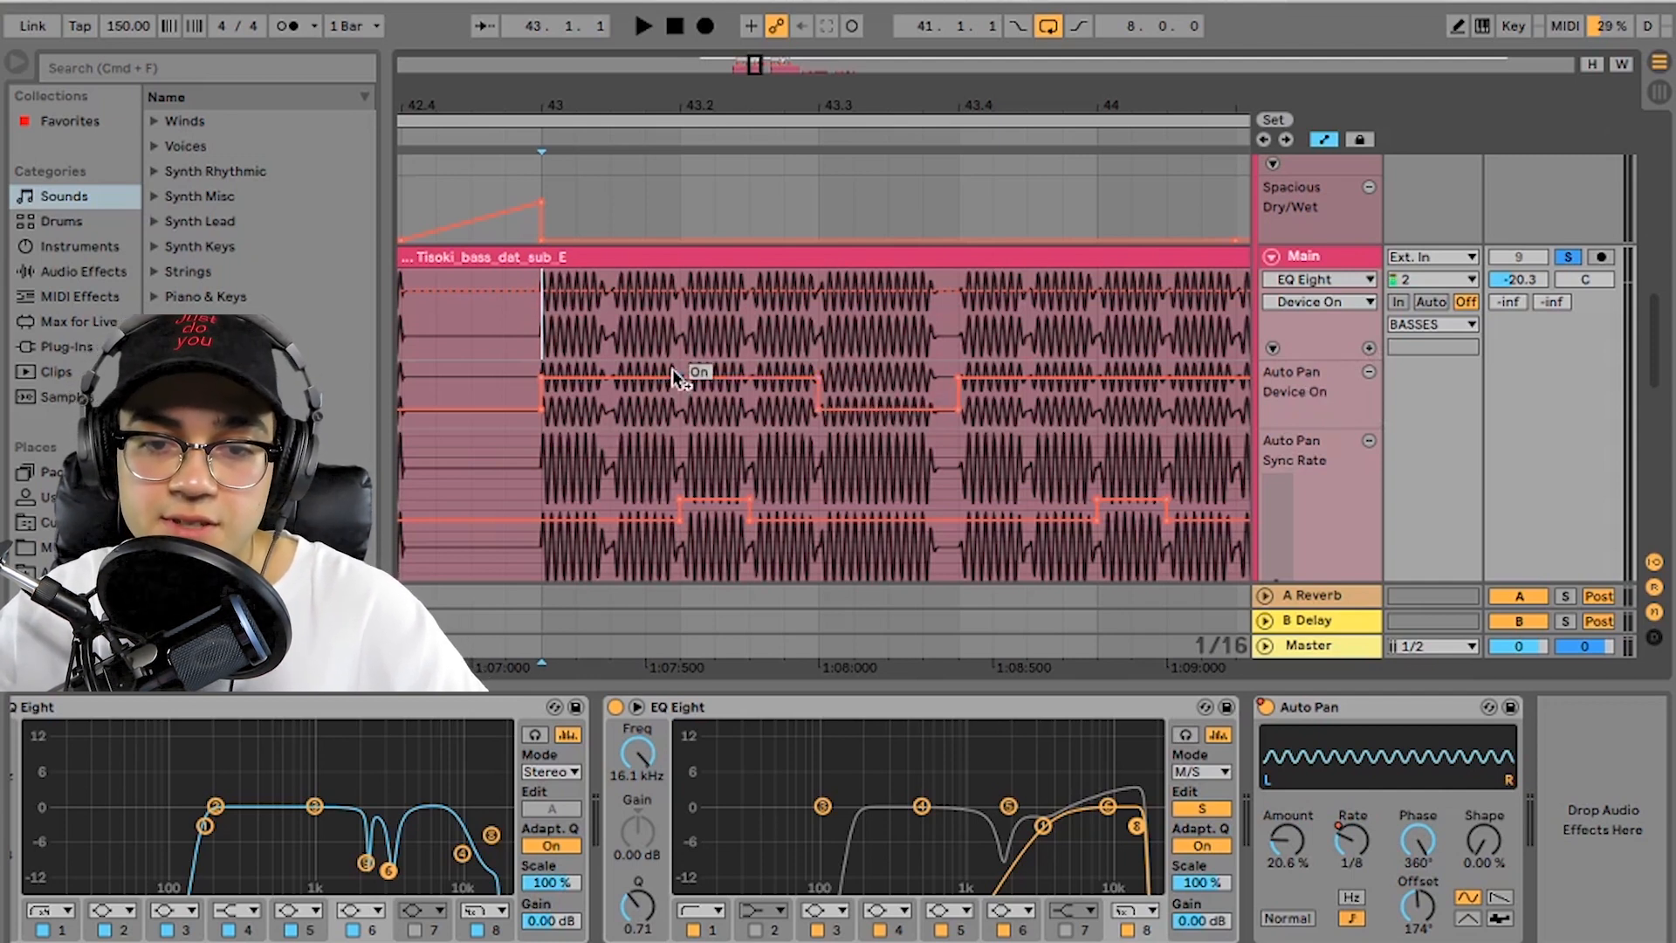
Step: Play the bass from bar 43 to hear the automated Auto Pan, and inspect the 3/16 Sync Rate segment at bar 44
{"action": "key", "text": "space"}
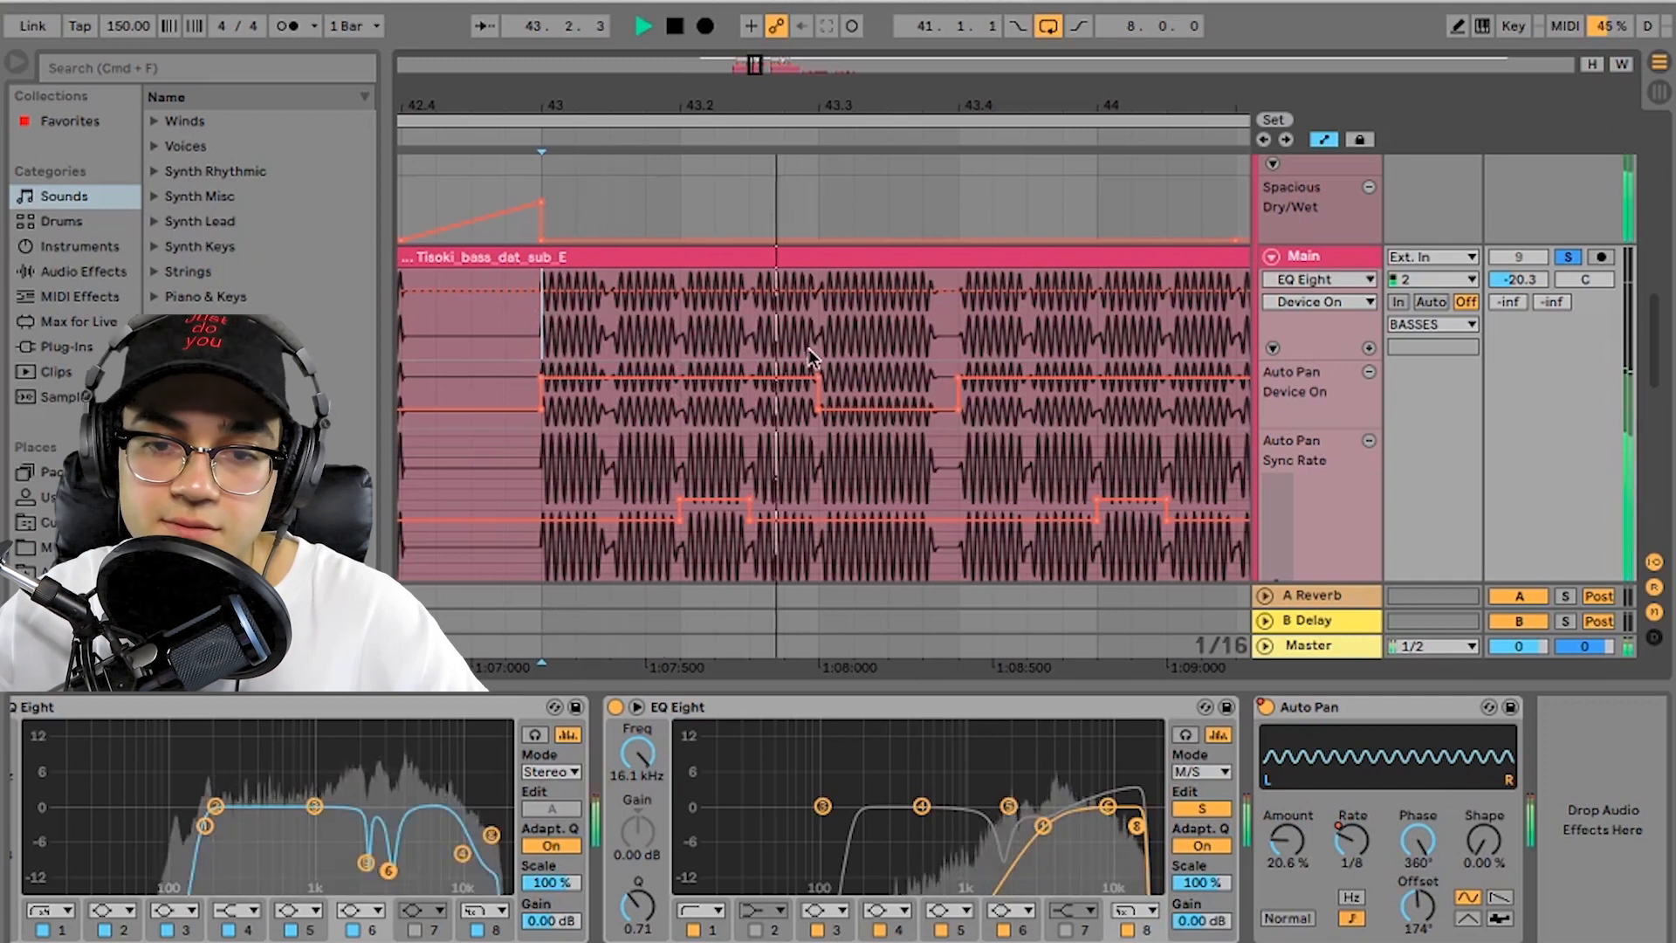
{"action": "key", "text": "space"}
{"action": "key", "text": "space"}
{"action": "key", "text": "space"}
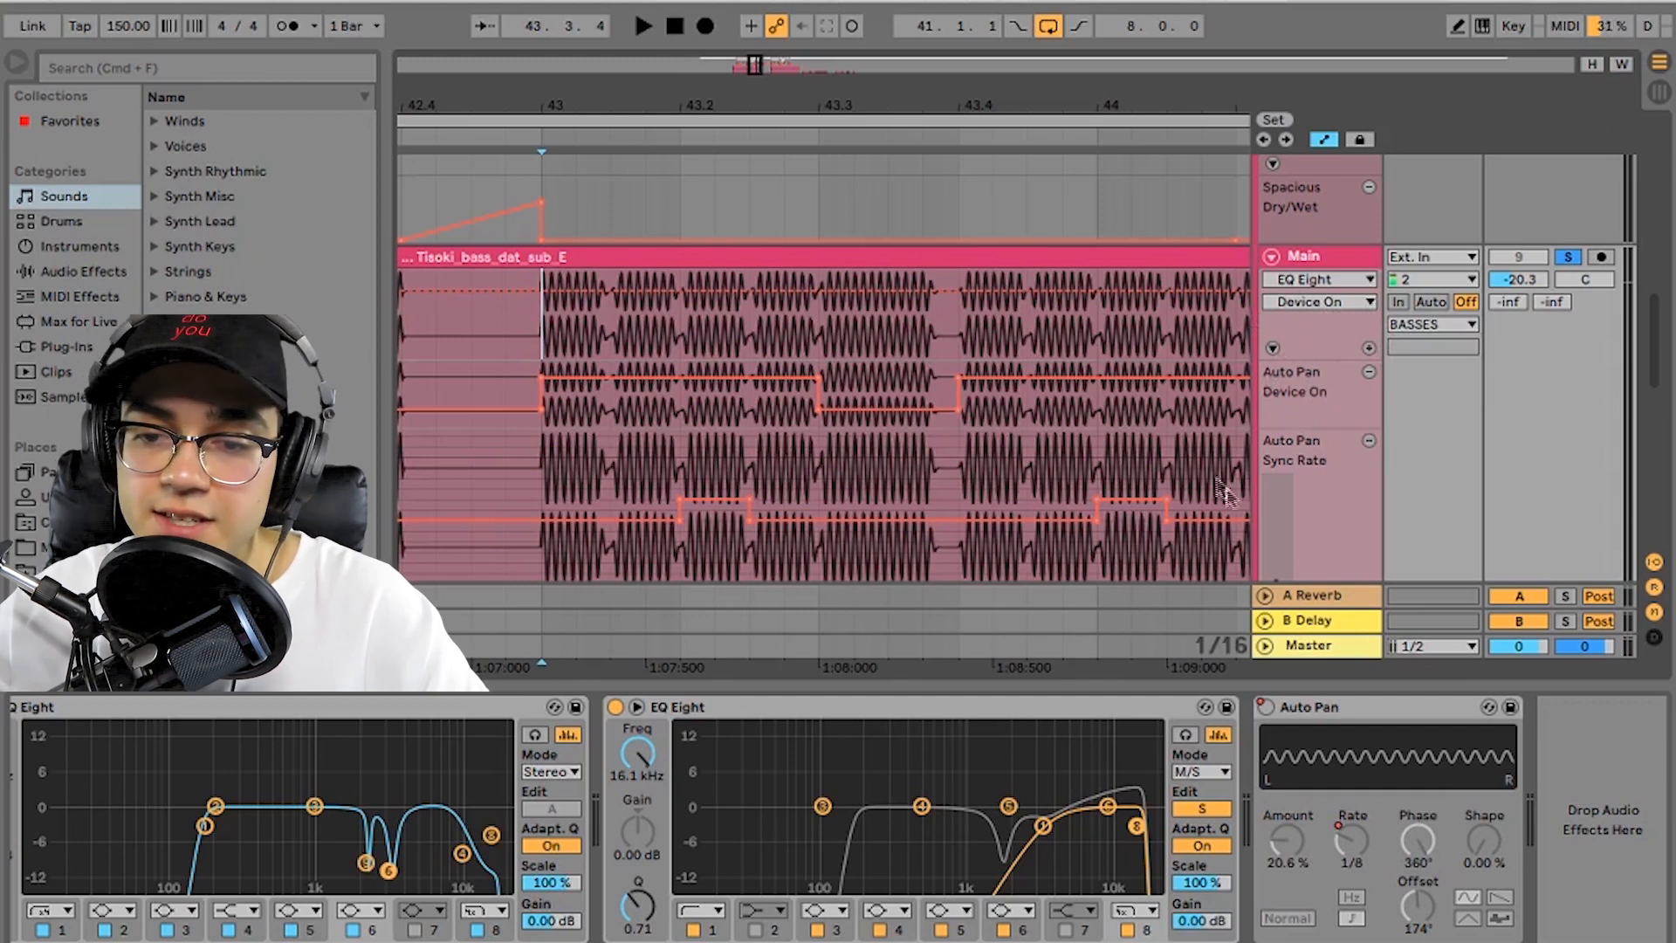
{"action": "left_click", "coordinate": [1139, 512]}
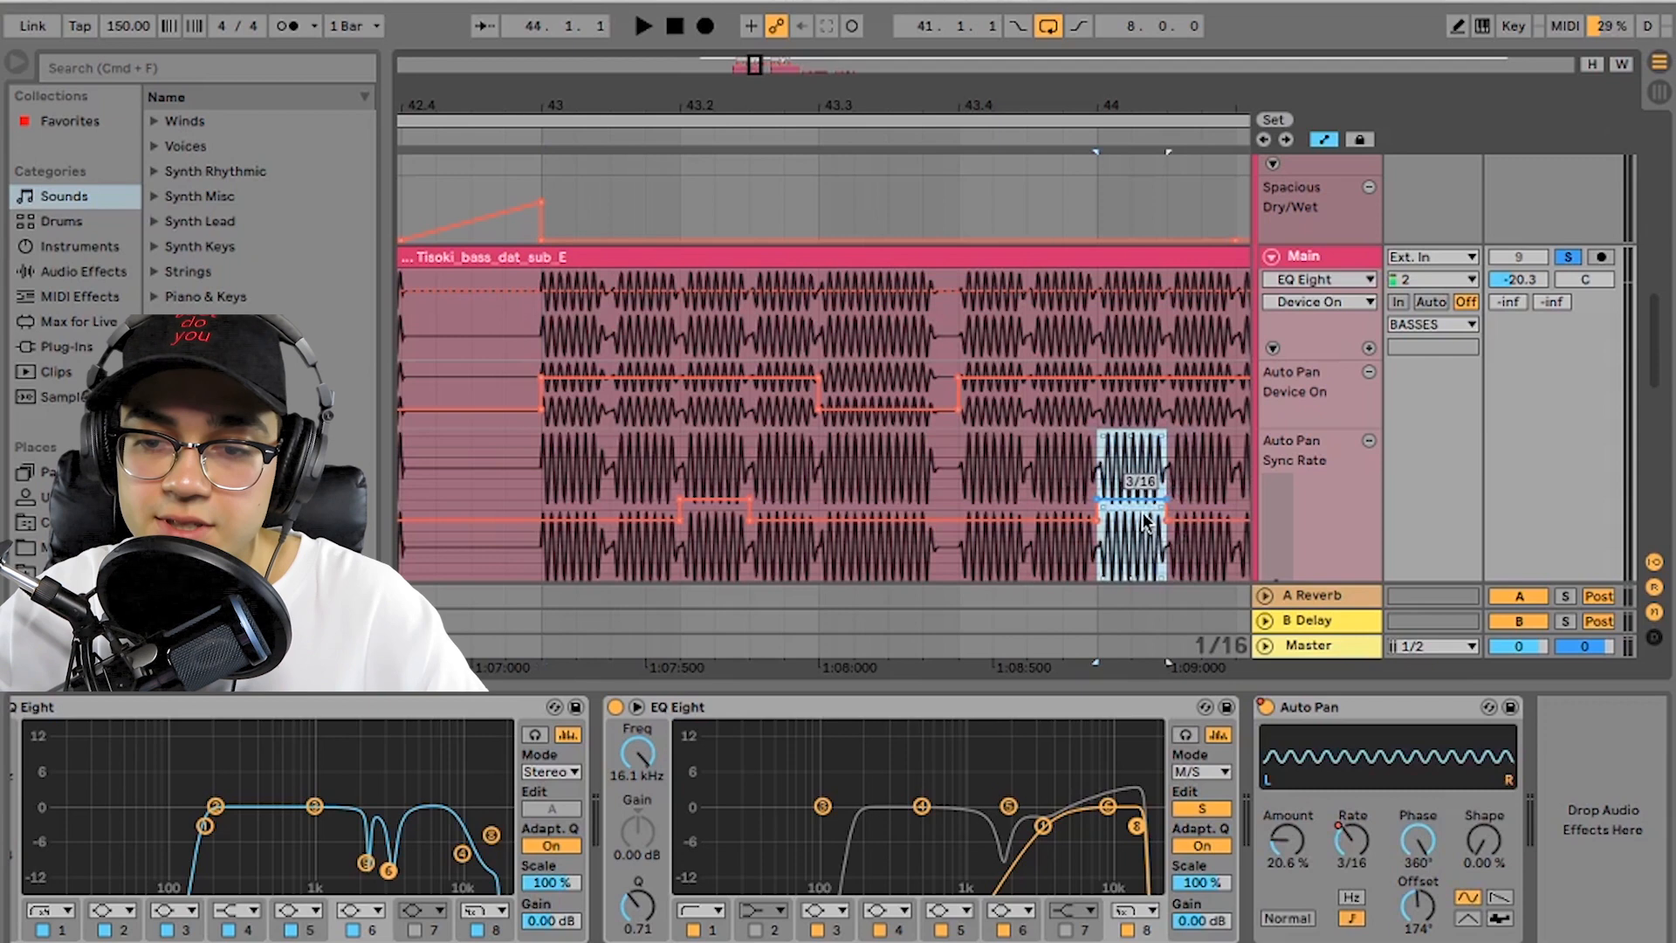
{"action": "mouse_move", "coordinate": [1143, 515]}
{"action": "left_mouse_down"}
{"action": "mouse_move", "coordinate": [1144, 545]}
{"action": "mouse_move", "coordinate": [1144, 463]}
{"action": "mouse_move", "coordinate": [1143, 519]}
{"action": "mouse_move", "coordinate": [1143, 502]}
{"action": "left_mouse_up"}
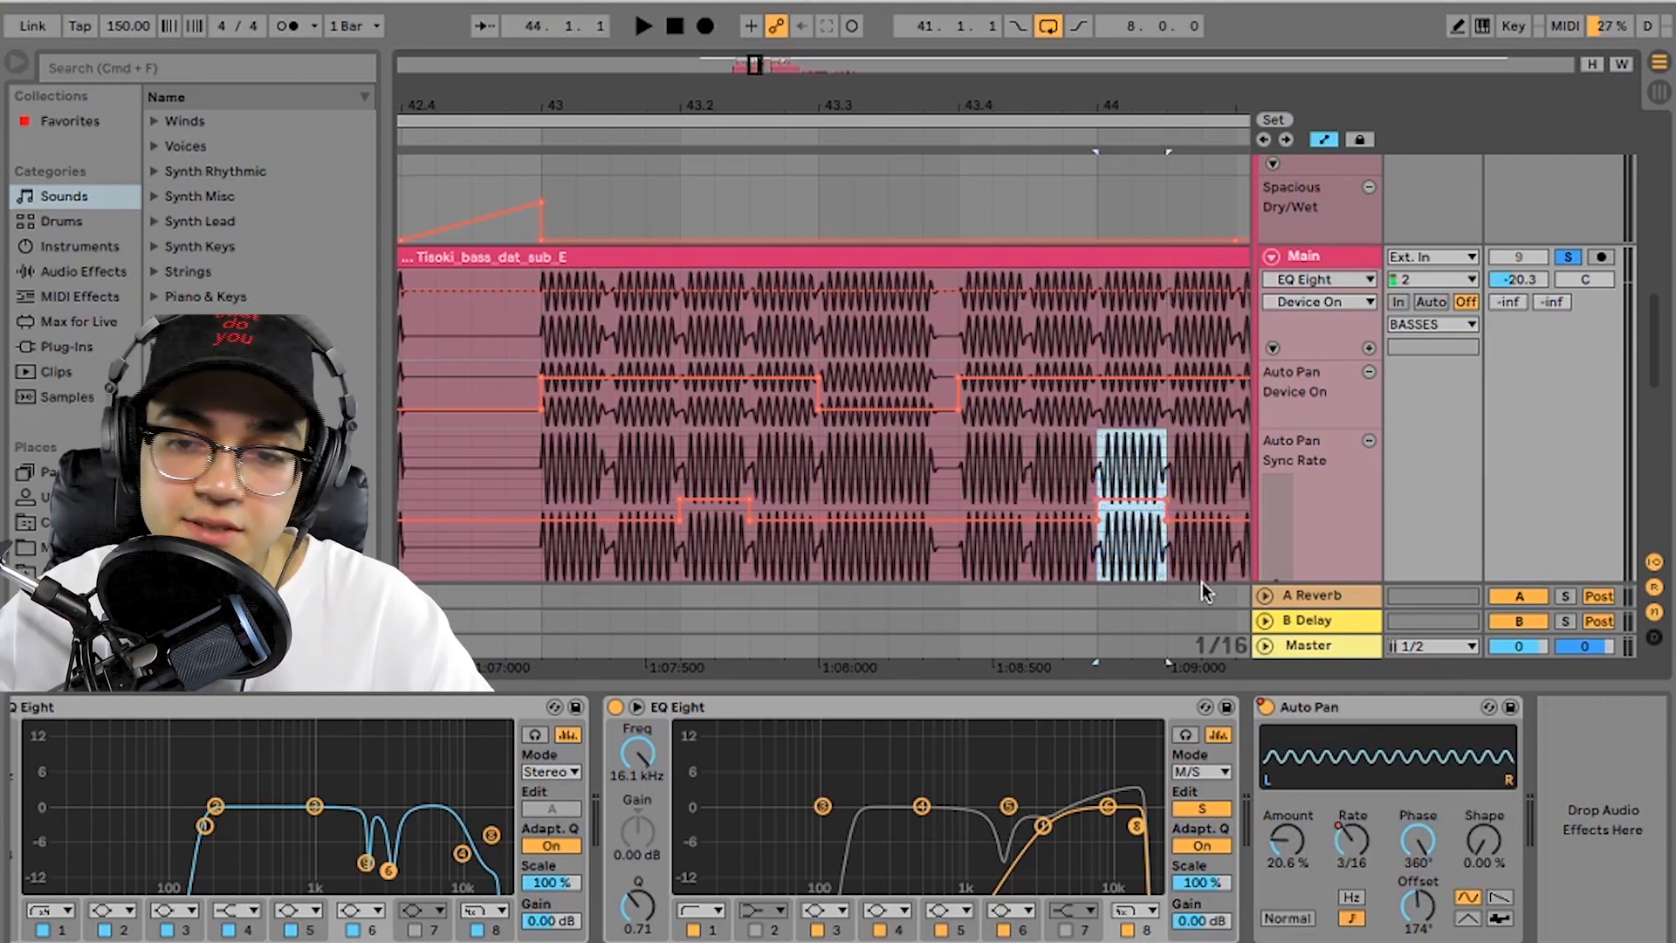
Step: Bypass the second EQ Eight, play from bar 43, and re-enable it for another playback to compare
{"action": "key", "text": "super+z"}
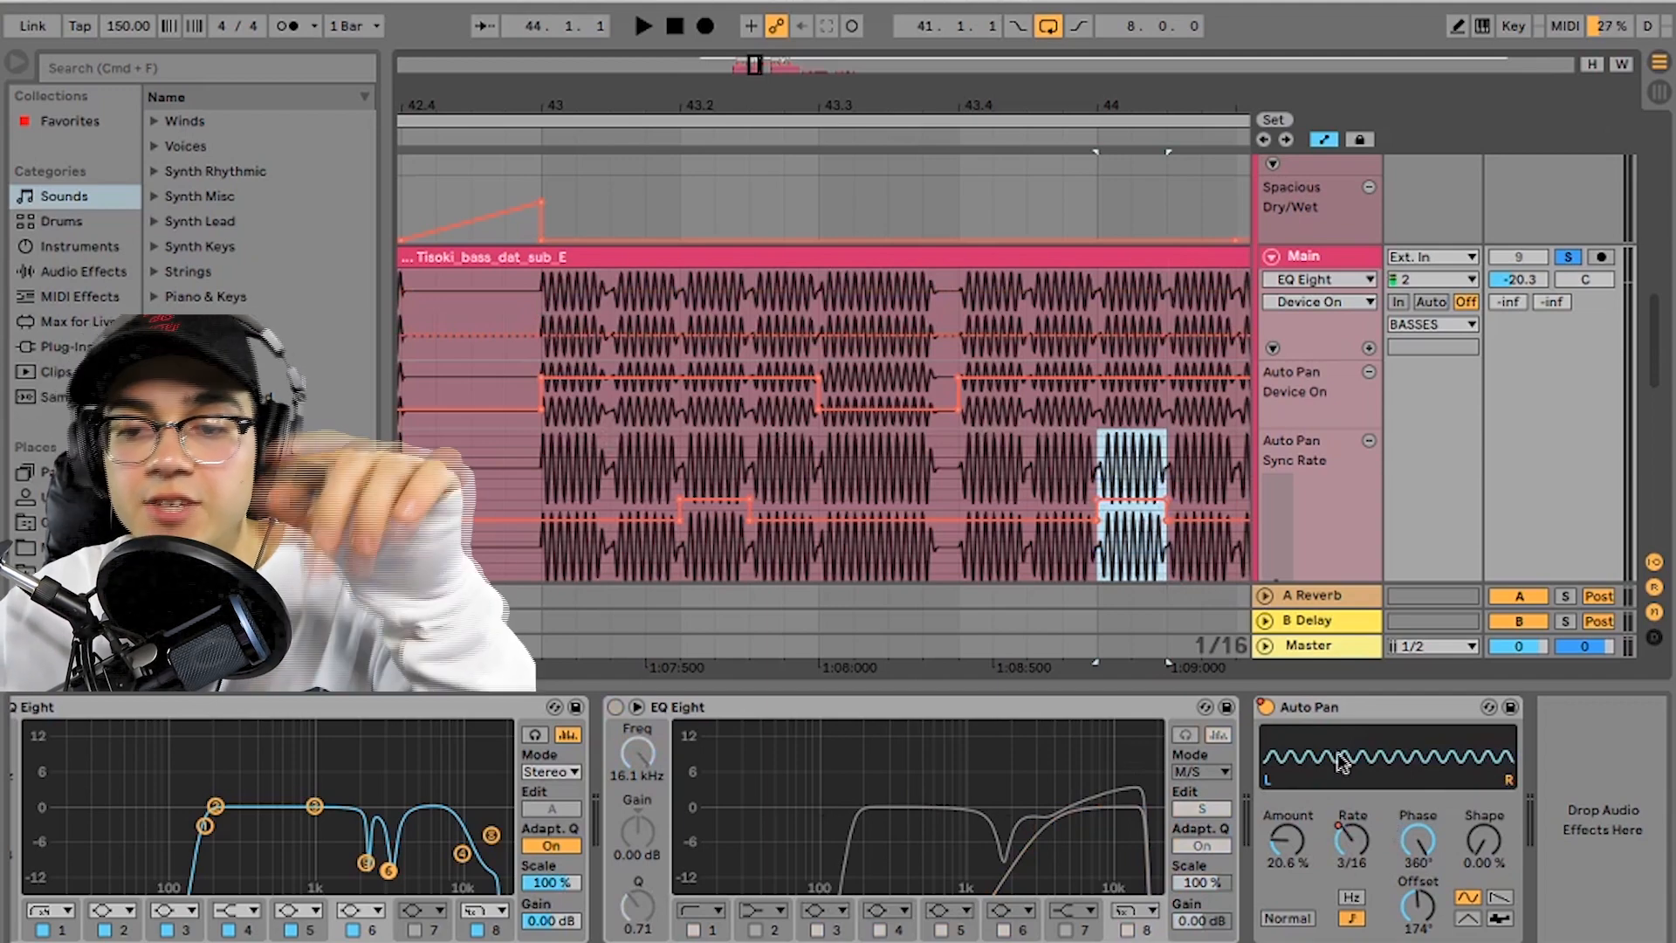
{"action": "left_click", "coordinate": [545, 301]}
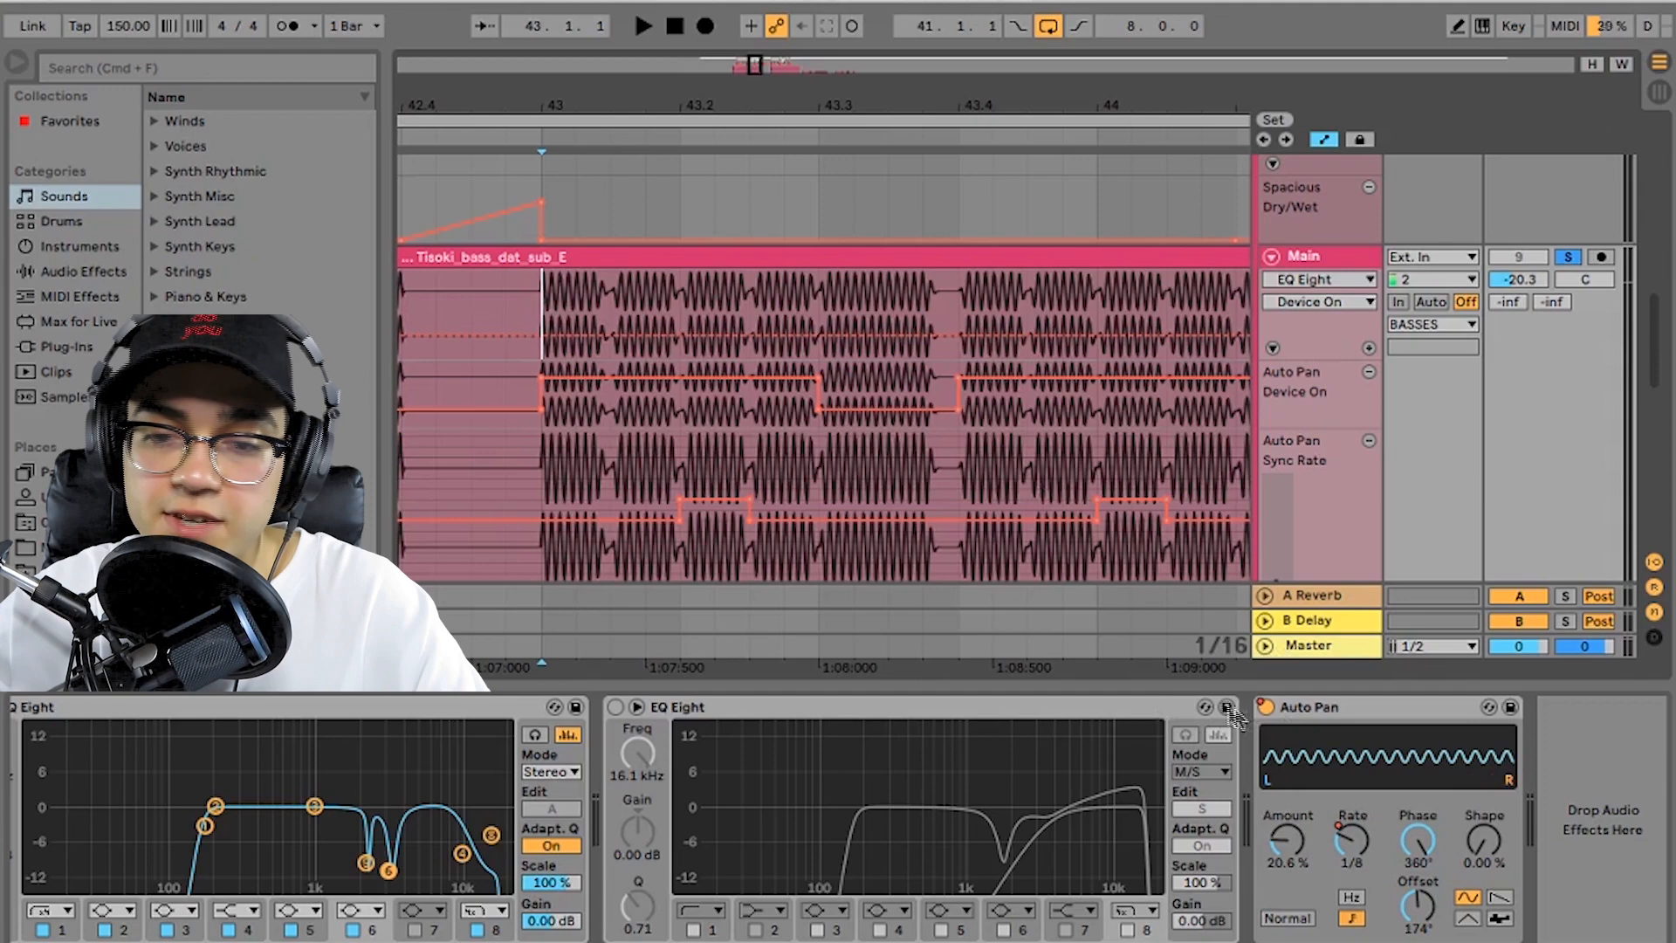
{"action": "key", "text": "space"}
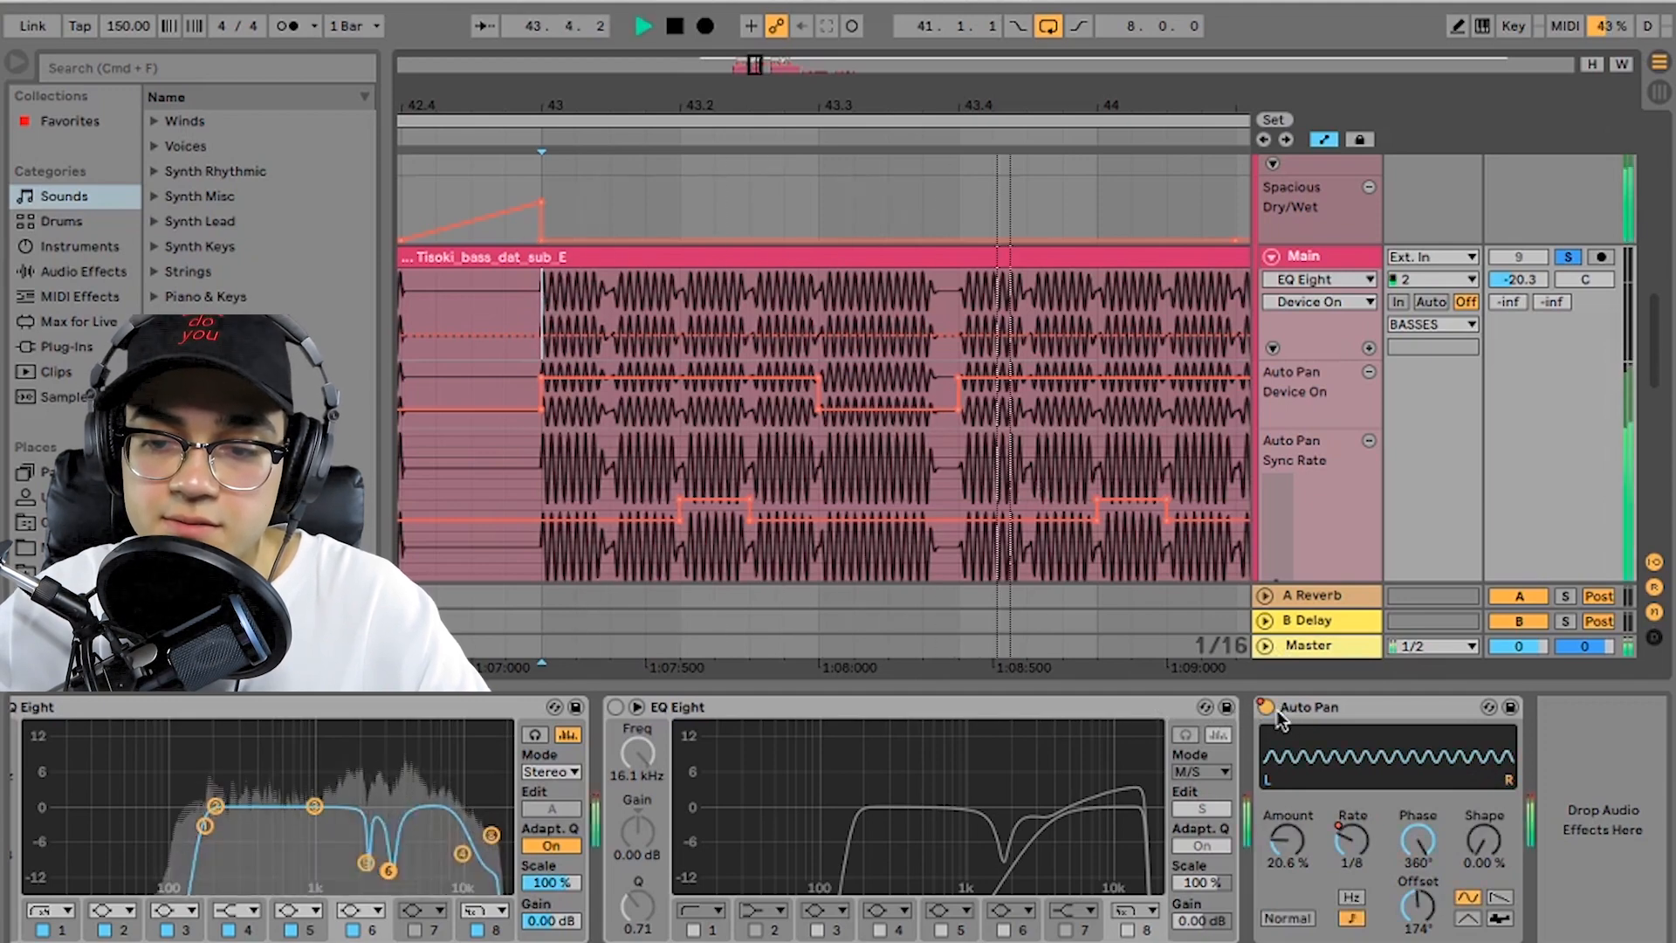
{"action": "key", "text": "space"}
{"action": "scroll", "coordinate": [1019, 450], "scroll_direction": "right", "scroll_amount": 5}
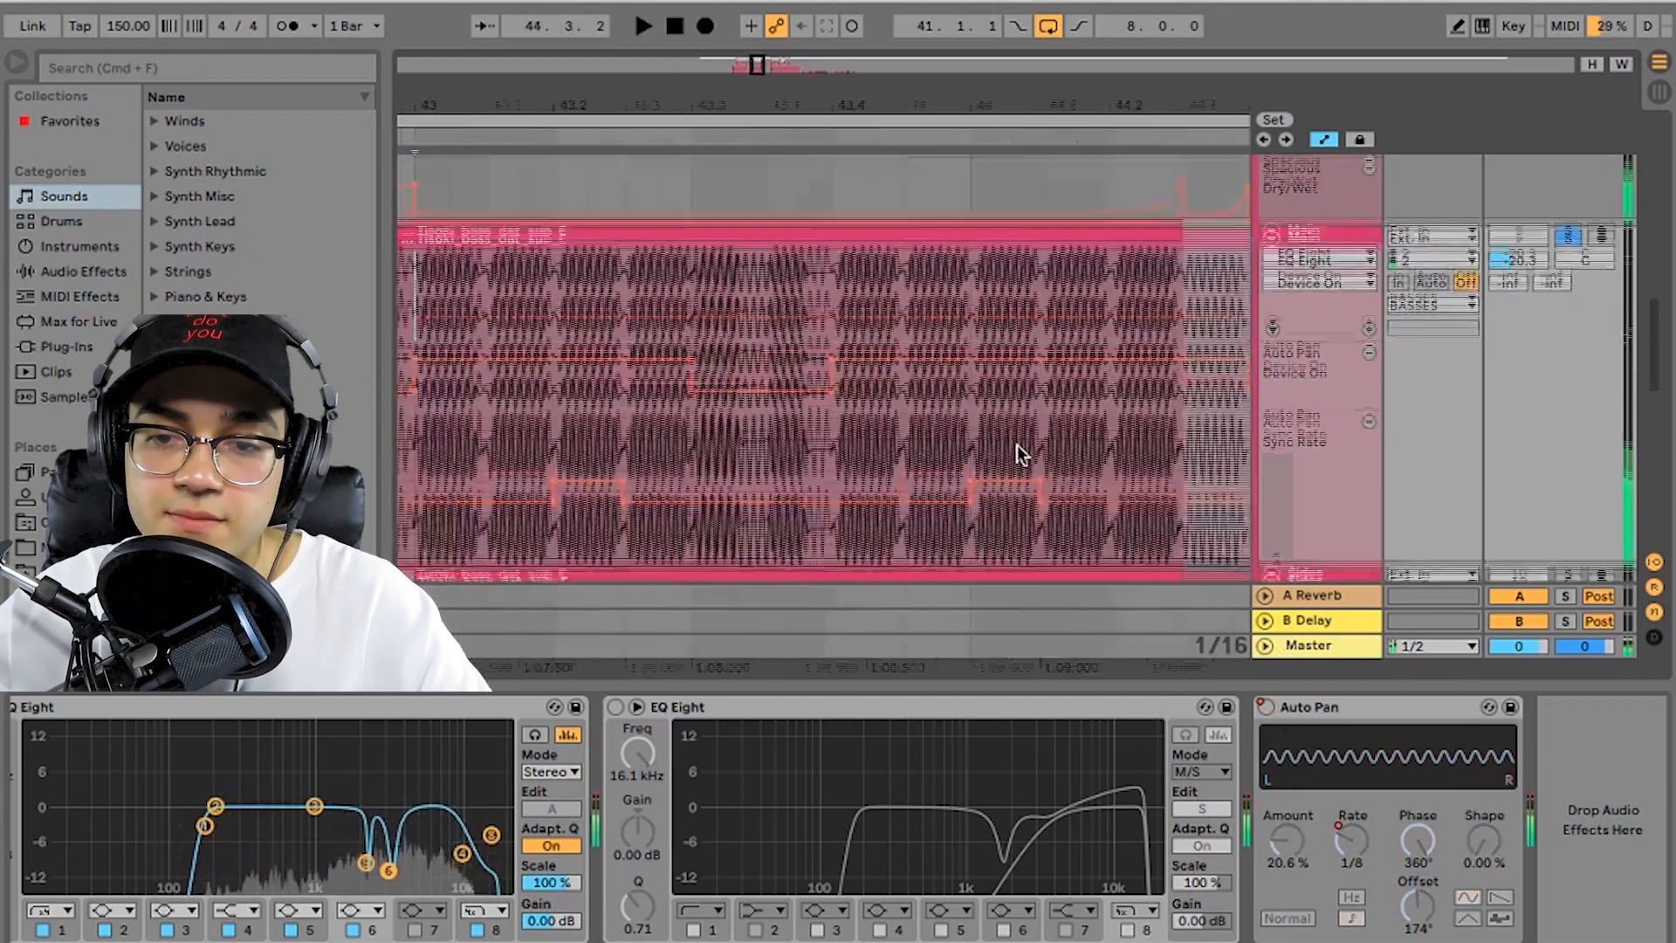
{"action": "left_click", "coordinate": [617, 707]}
{"action": "key", "text": "space"}
{"action": "scroll", "coordinate": [863, 756], "scroll_direction": "left", "scroll_amount": 5}
{"action": "scroll", "coordinate": [862, 765], "scroll_direction": "left", "scroll_amount": 3}
{"action": "key", "text": "space"}
Step: Play the bass with both EQ Eights bypassed, and play it again with both re-enabled to compare
{"action": "left_click", "coordinate": [659, 707]}
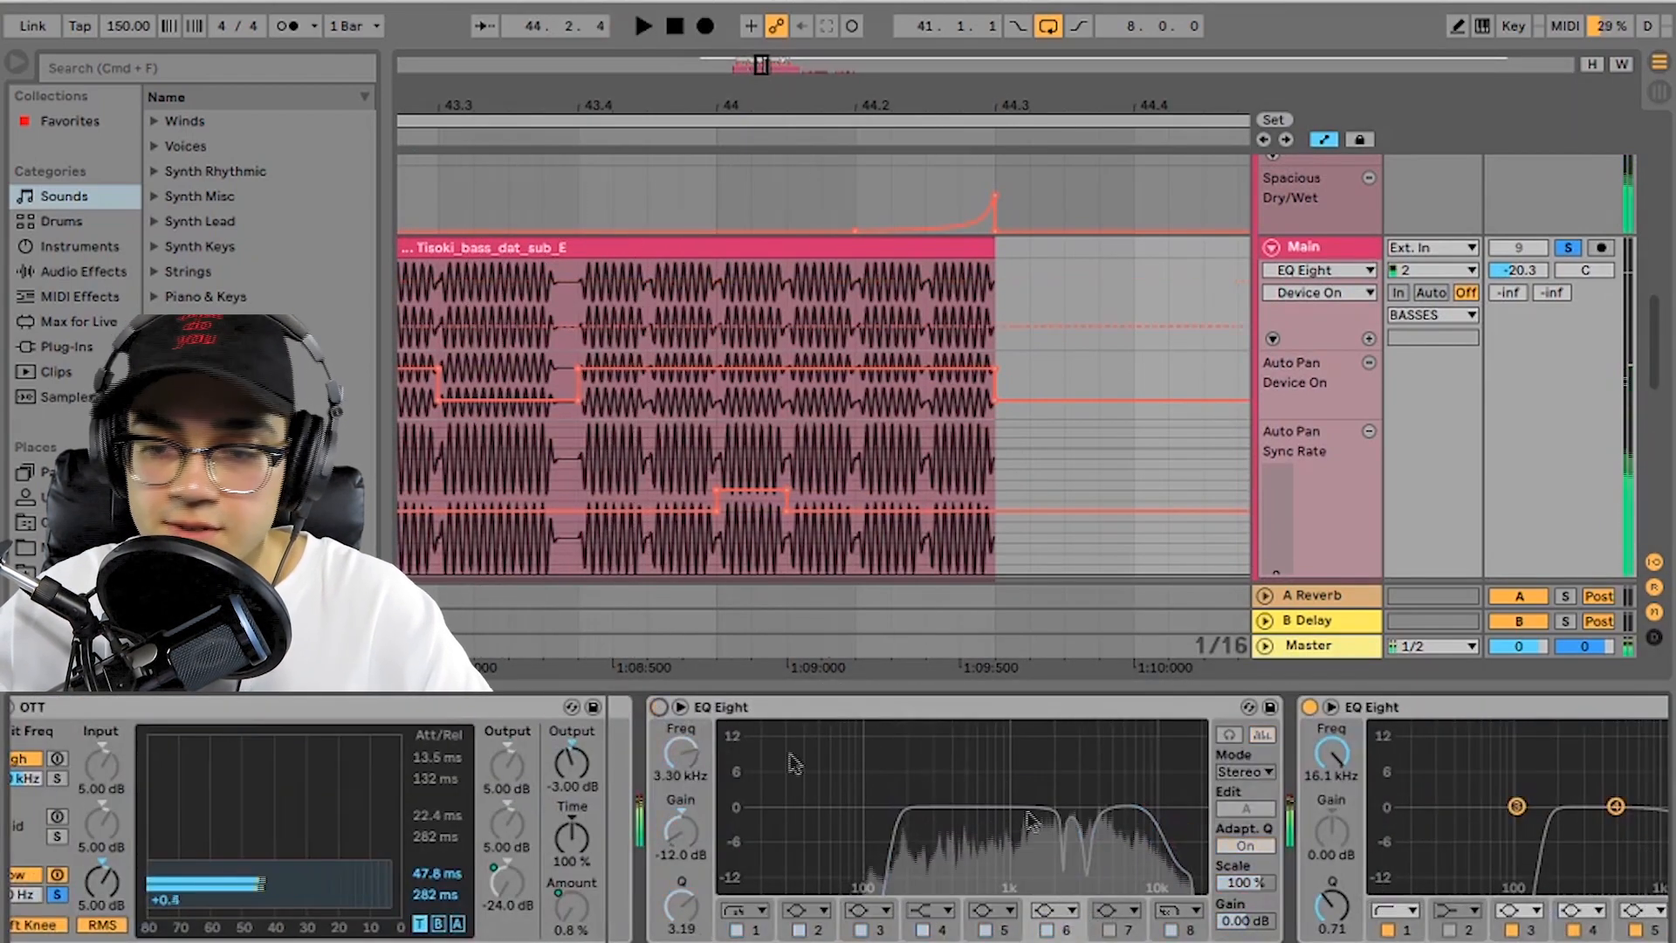
{"action": "left_click", "coordinate": [1309, 708]}
{"action": "key", "text": "space"}
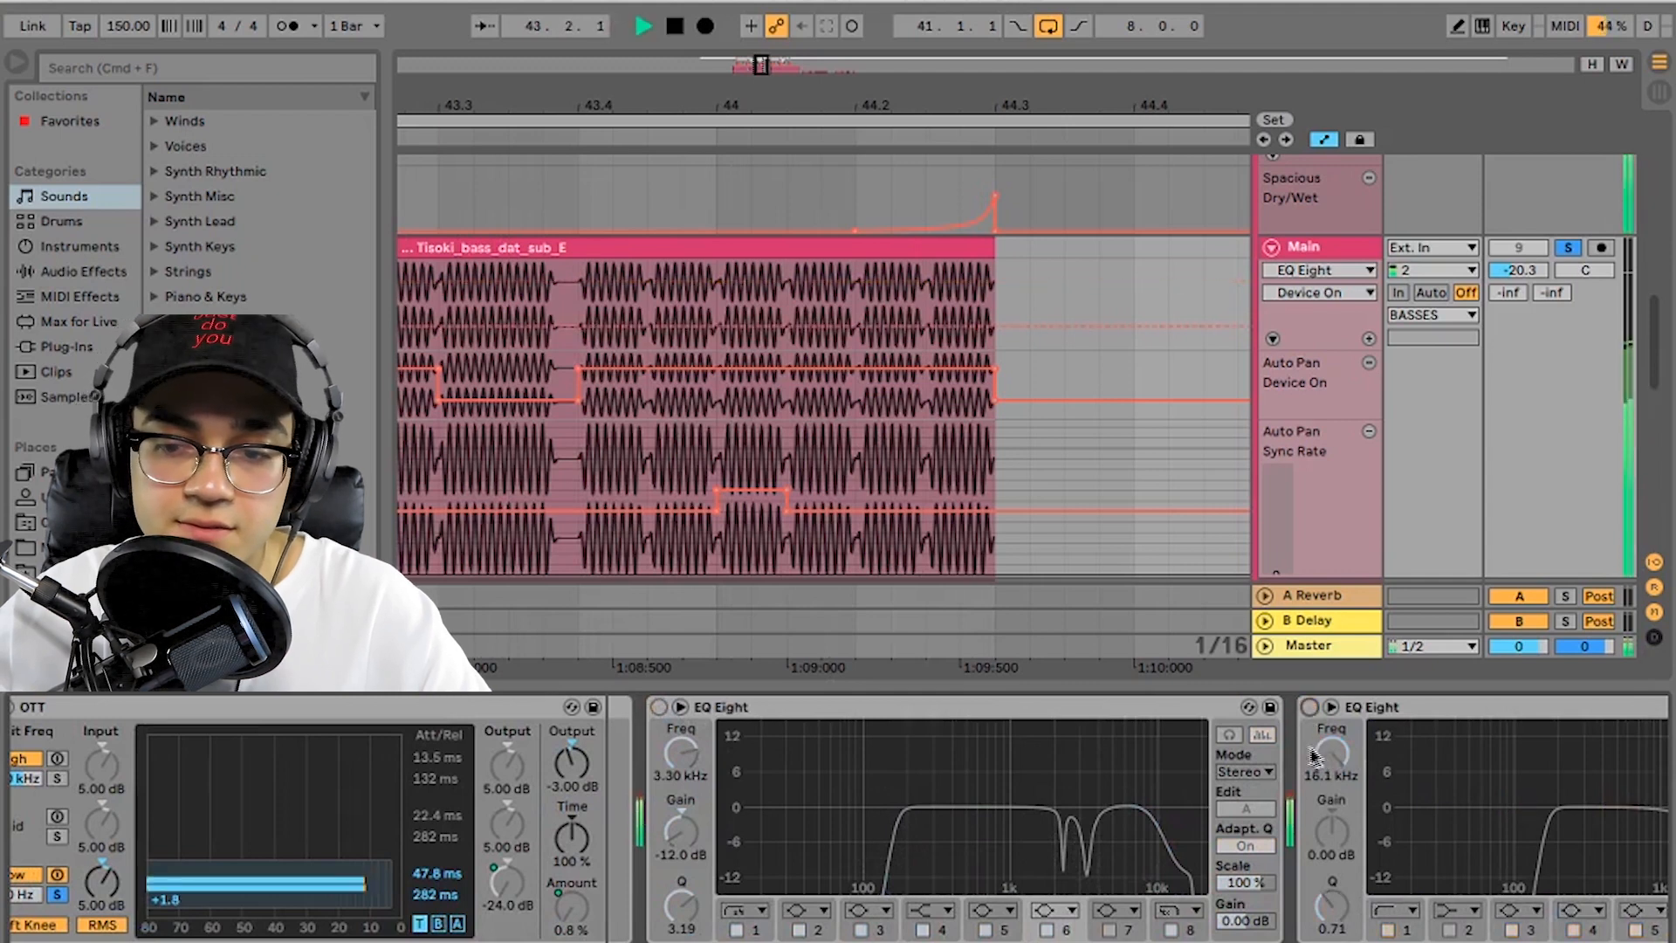
{"action": "key", "text": "space"}
{"action": "left_click", "coordinate": [659, 707]}
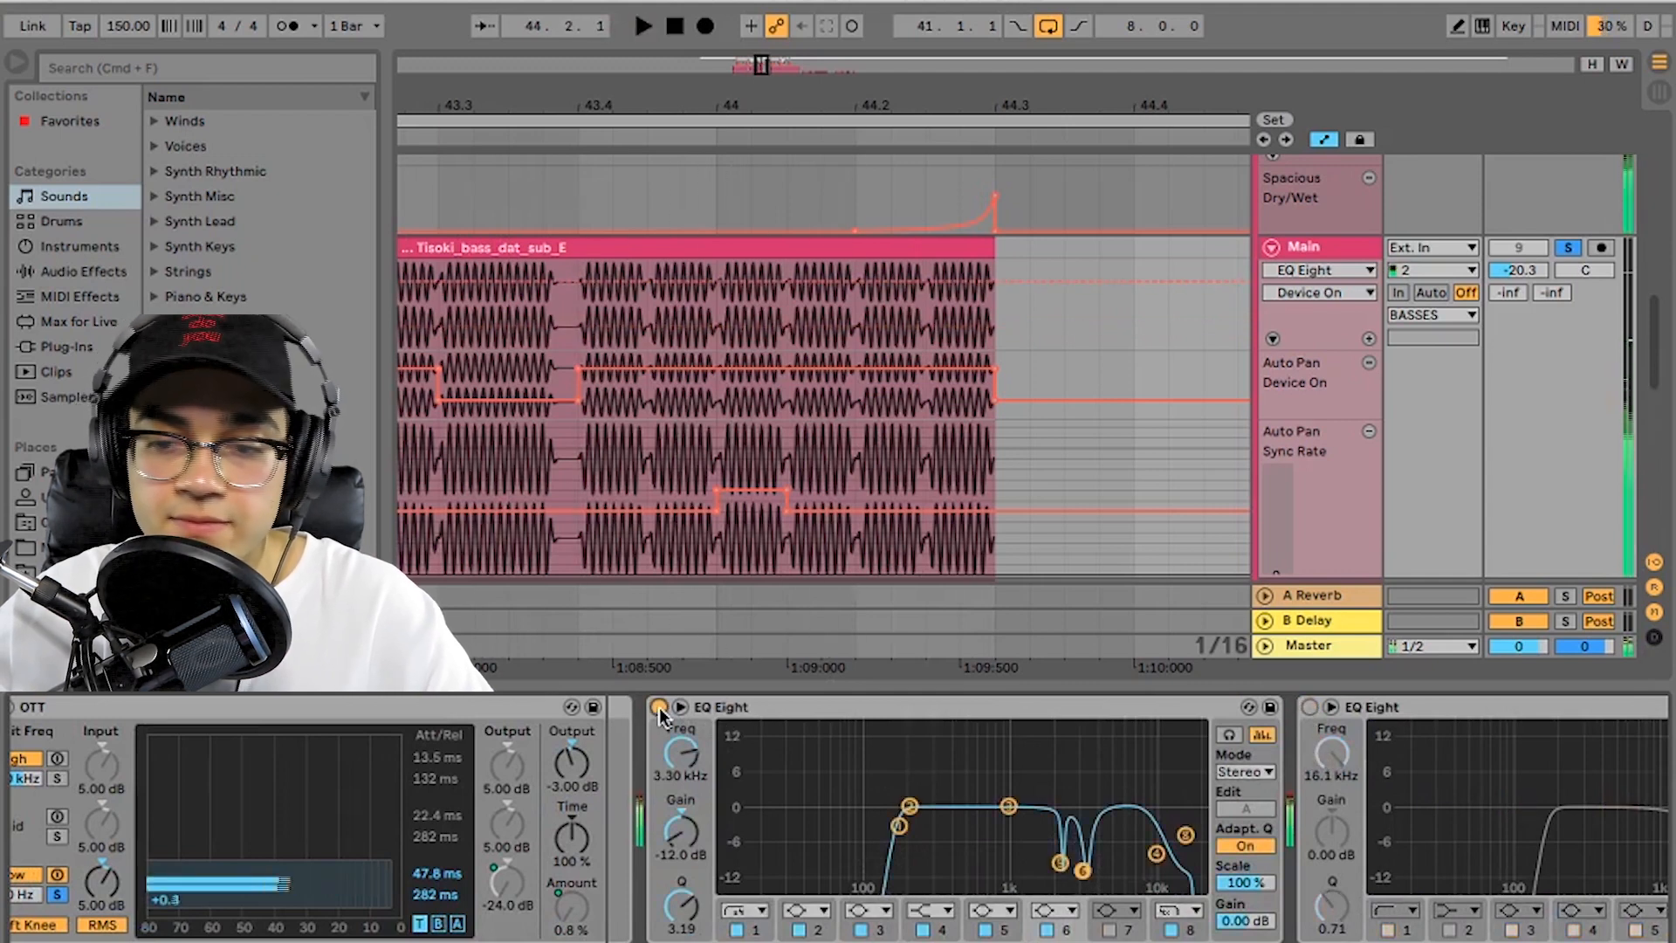
{"action": "left_click", "coordinate": [1309, 708]}
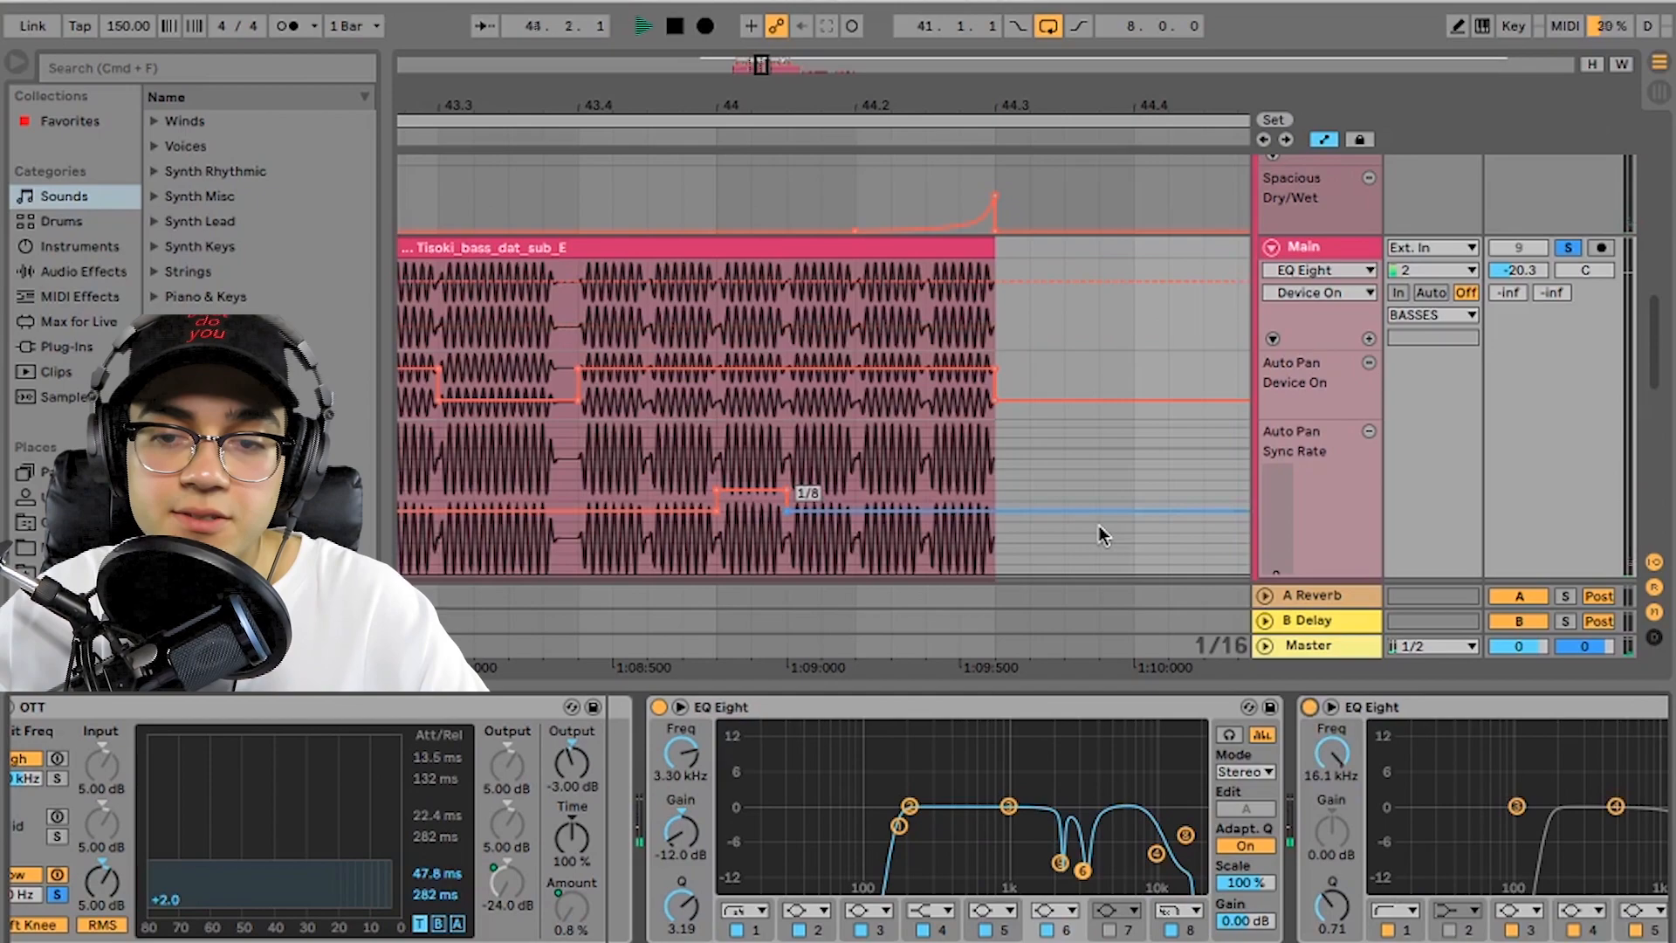
{"action": "key", "text": "space"}
{"action": "key", "text": "space"}
Step: Hide the device chain view, unsolo the Main track and bring the two Sides tracks into view
{"action": "left_click_drag", "start_coordinate": [1220, 679], "coordinate": [1219, 691]}
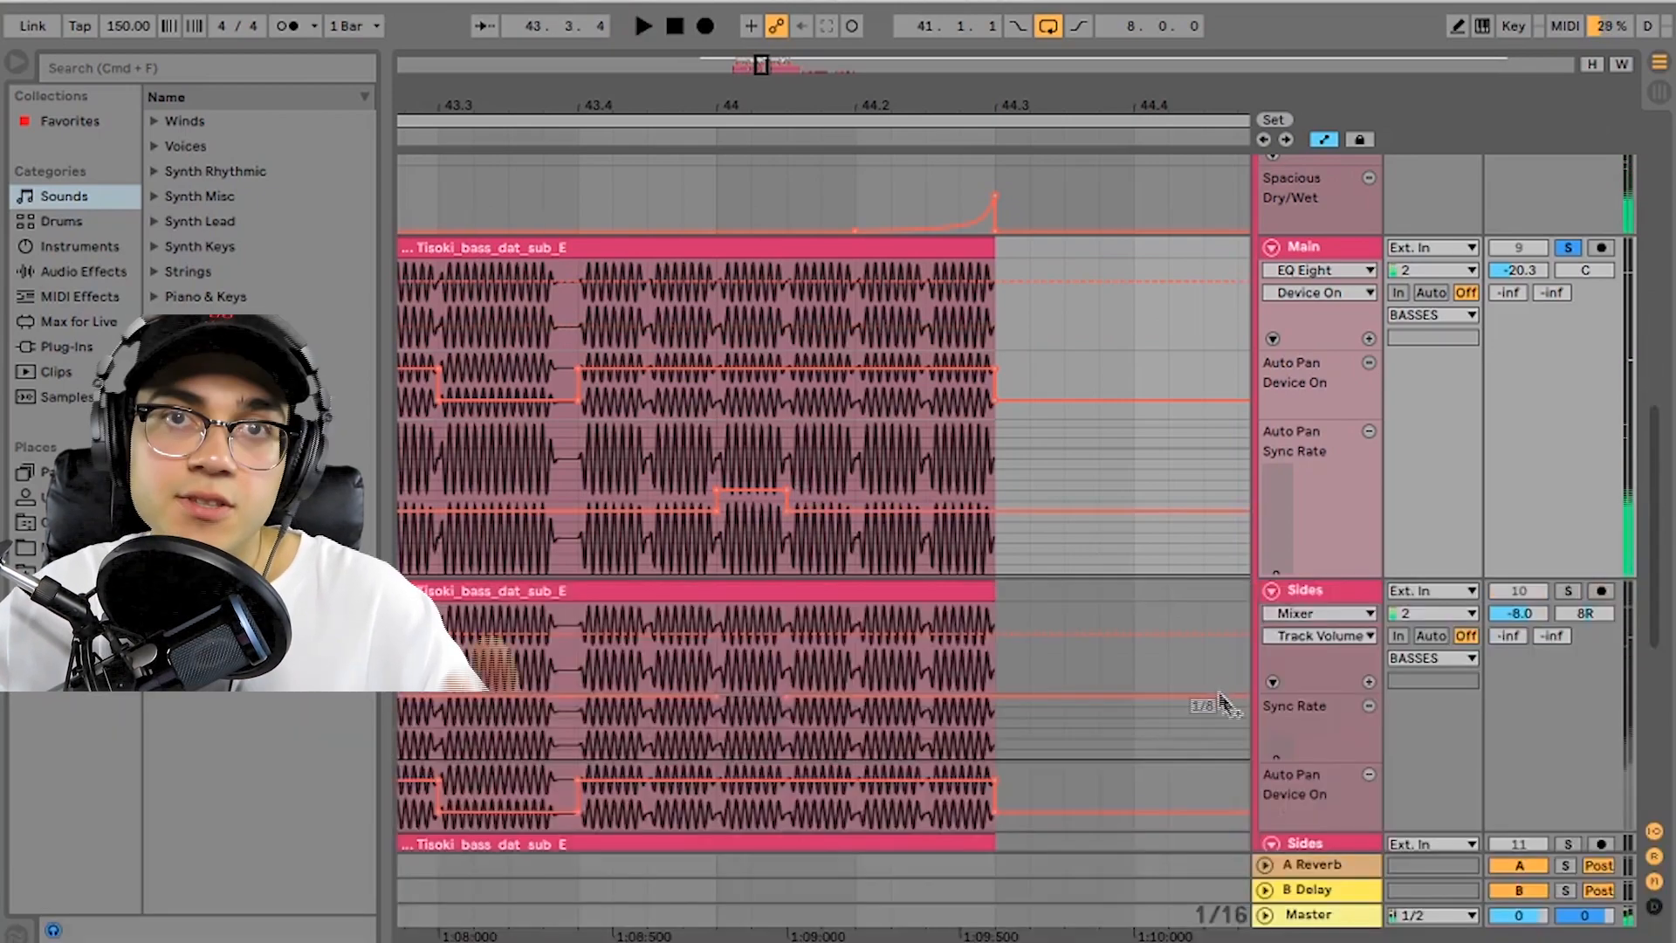
{"action": "left_click", "coordinate": [1569, 248]}
{"action": "scroll", "coordinate": [1380, 567], "scroll_direction": "down", "scroll_amount": 6}
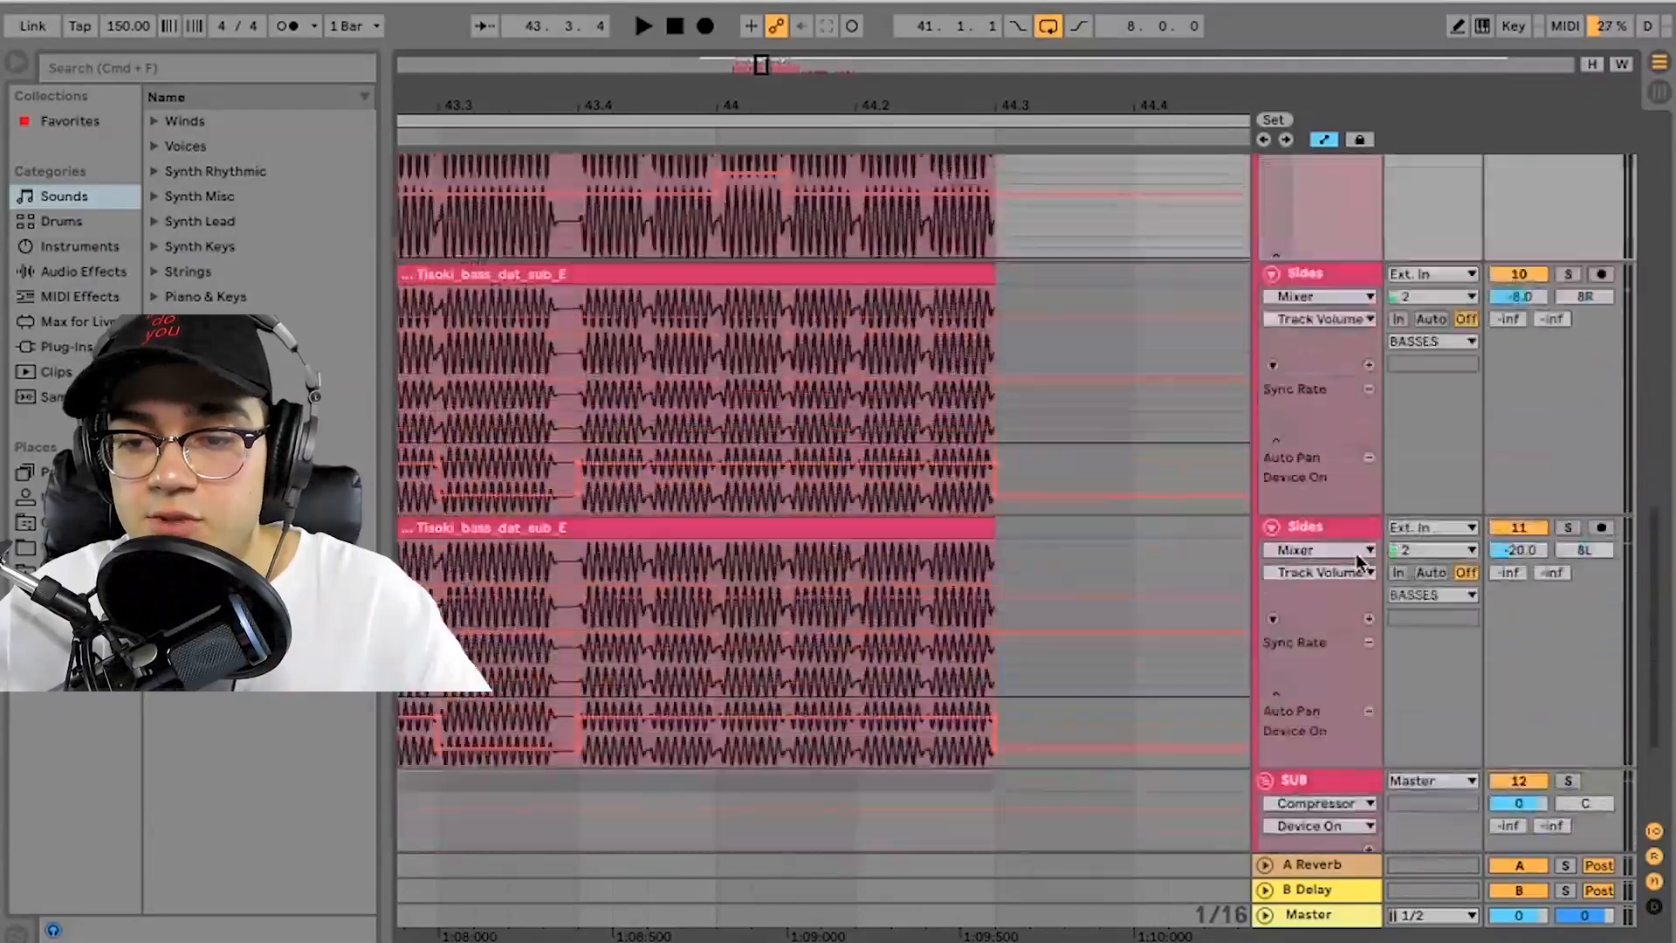
{"action": "scroll", "coordinate": [1360, 562], "scroll_direction": "up", "scroll_amount": 1}
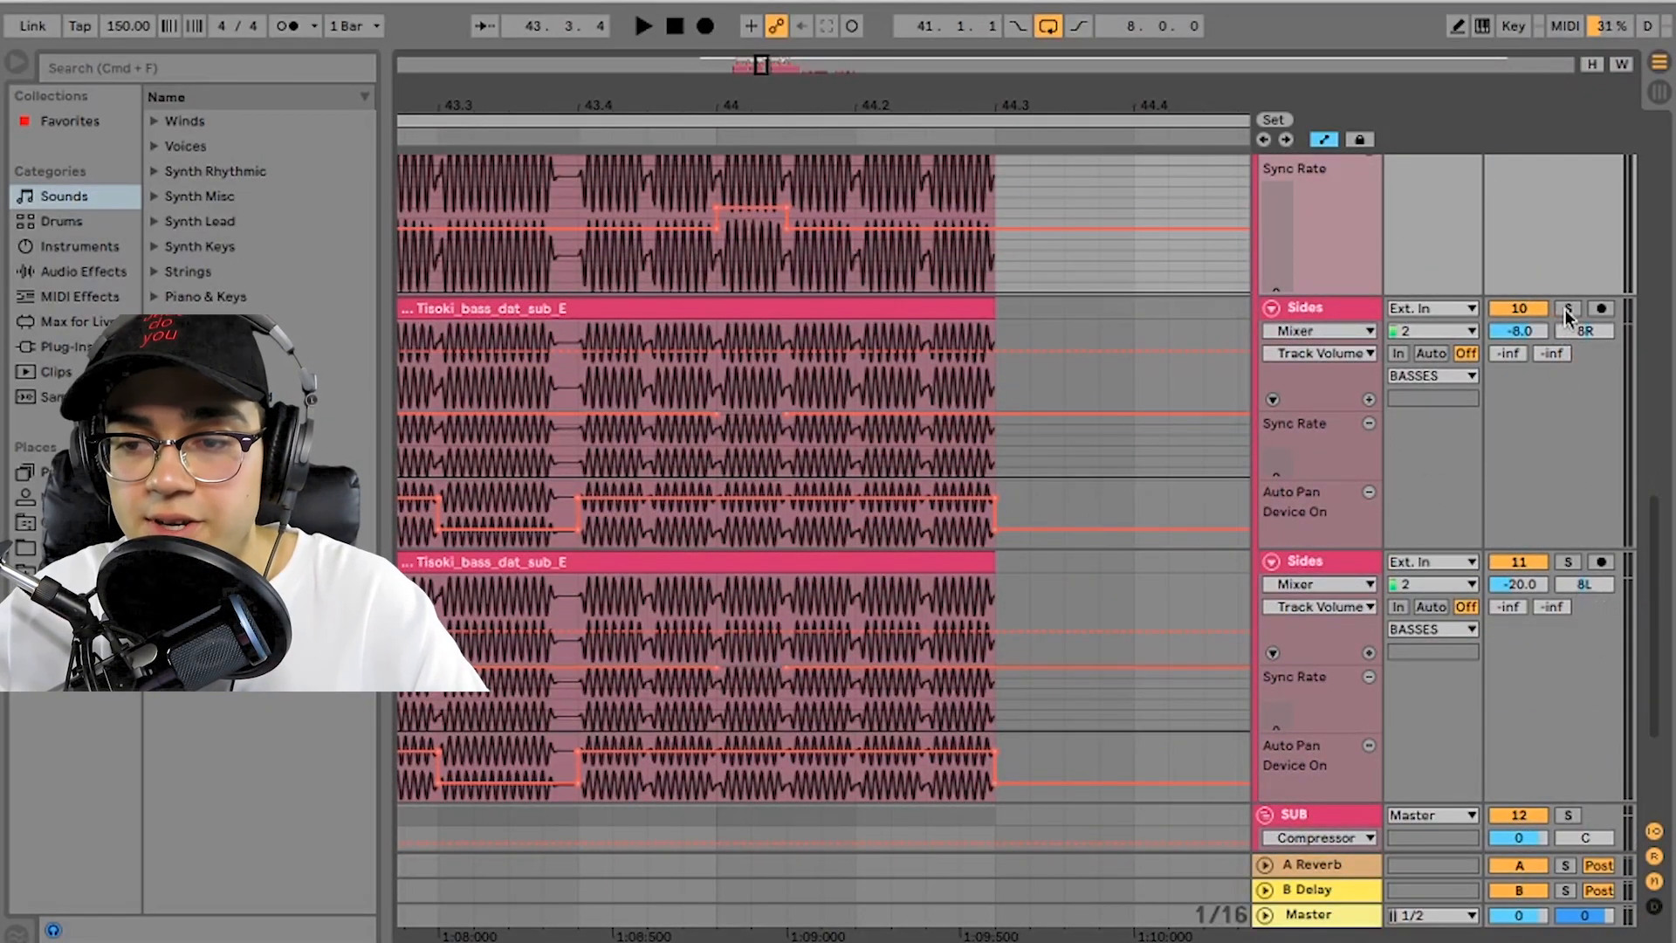
Step: Solo the first Sides track, panned 8R, and play it from bar 43 to hear it on its own
{"action": "scroll", "coordinate": [934, 364], "scroll_direction": "left", "scroll_amount": 4}
{"action": "scroll", "coordinate": [935, 365], "scroll_direction": "down", "scroll_amount": 1}
{"action": "scroll", "coordinate": [1030, 391], "scroll_direction": "up", "scroll_amount": 2}
{"action": "scroll", "coordinate": [1030, 391], "scroll_direction": "right", "scroll_amount": 3}
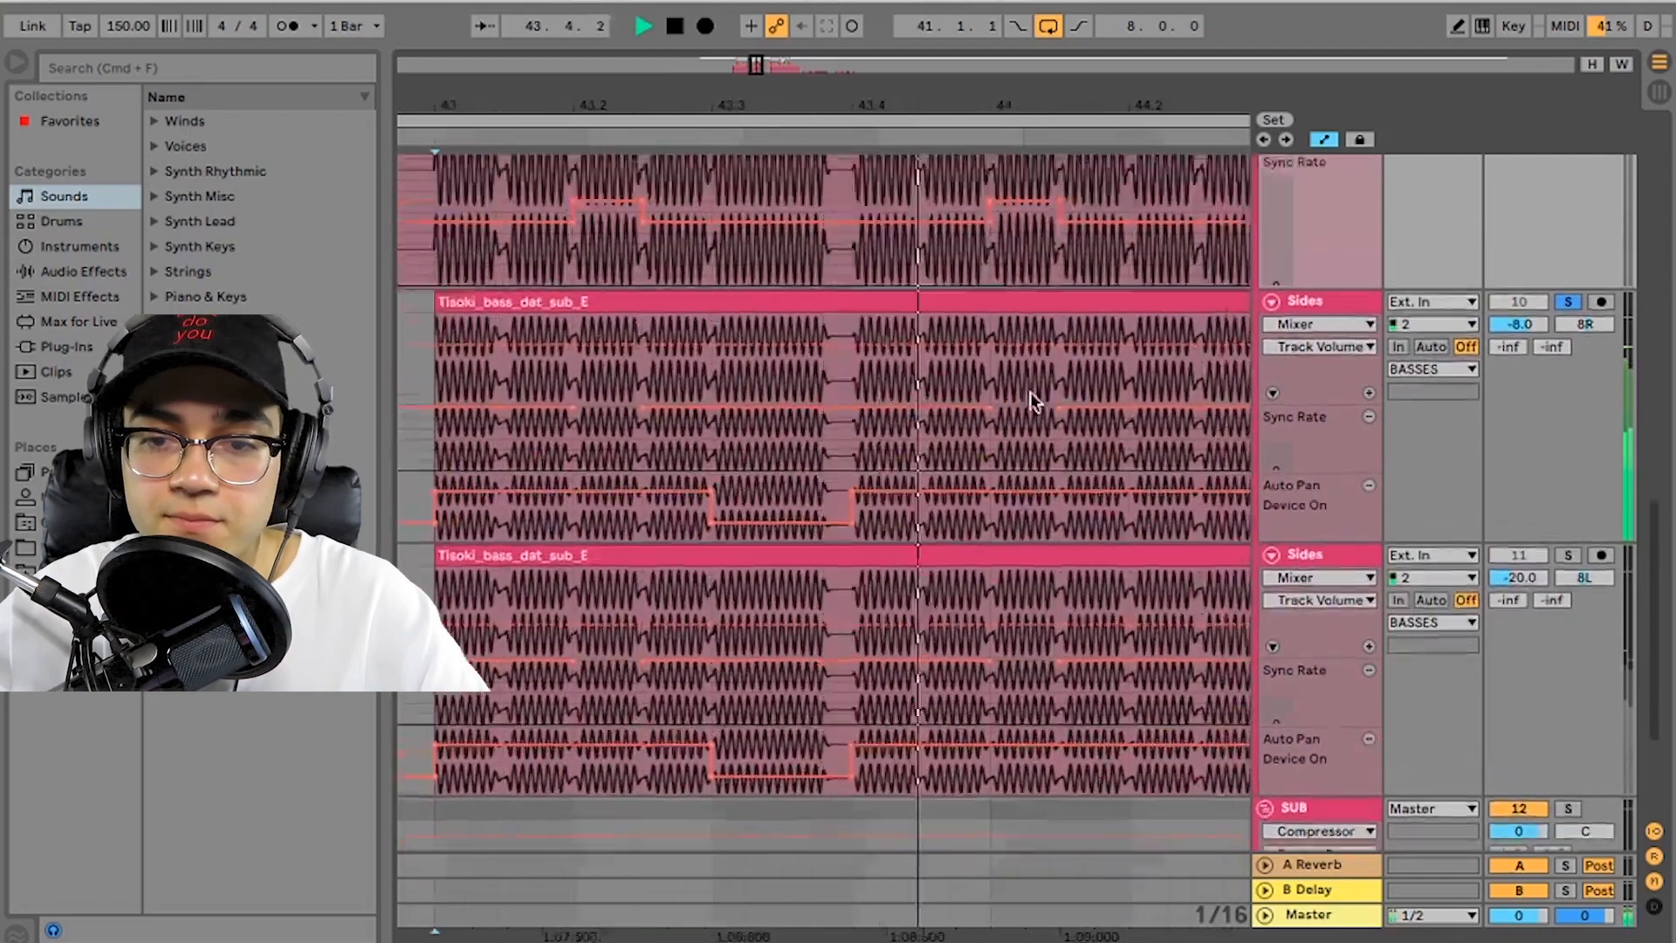
{"action": "scroll", "coordinate": [1032, 395], "scroll_direction": "down", "scroll_amount": 1}
{"action": "key", "text": "space"}
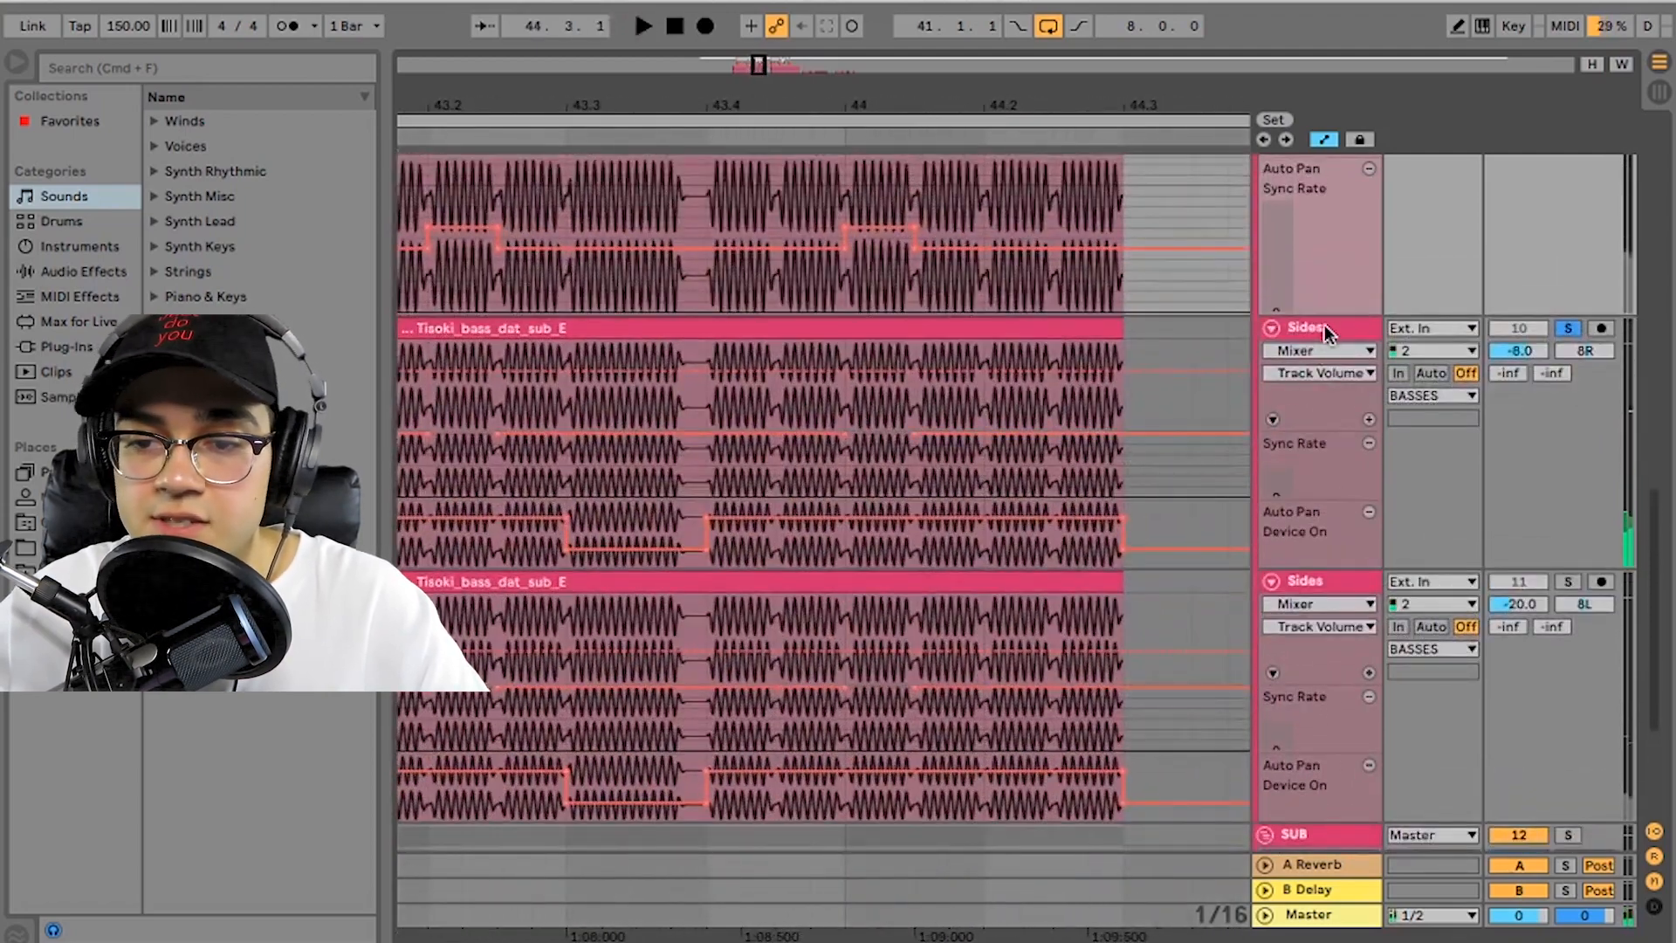
{"action": "scroll", "coordinate": [1164, 365], "scroll_direction": "down", "scroll_amount": 2}
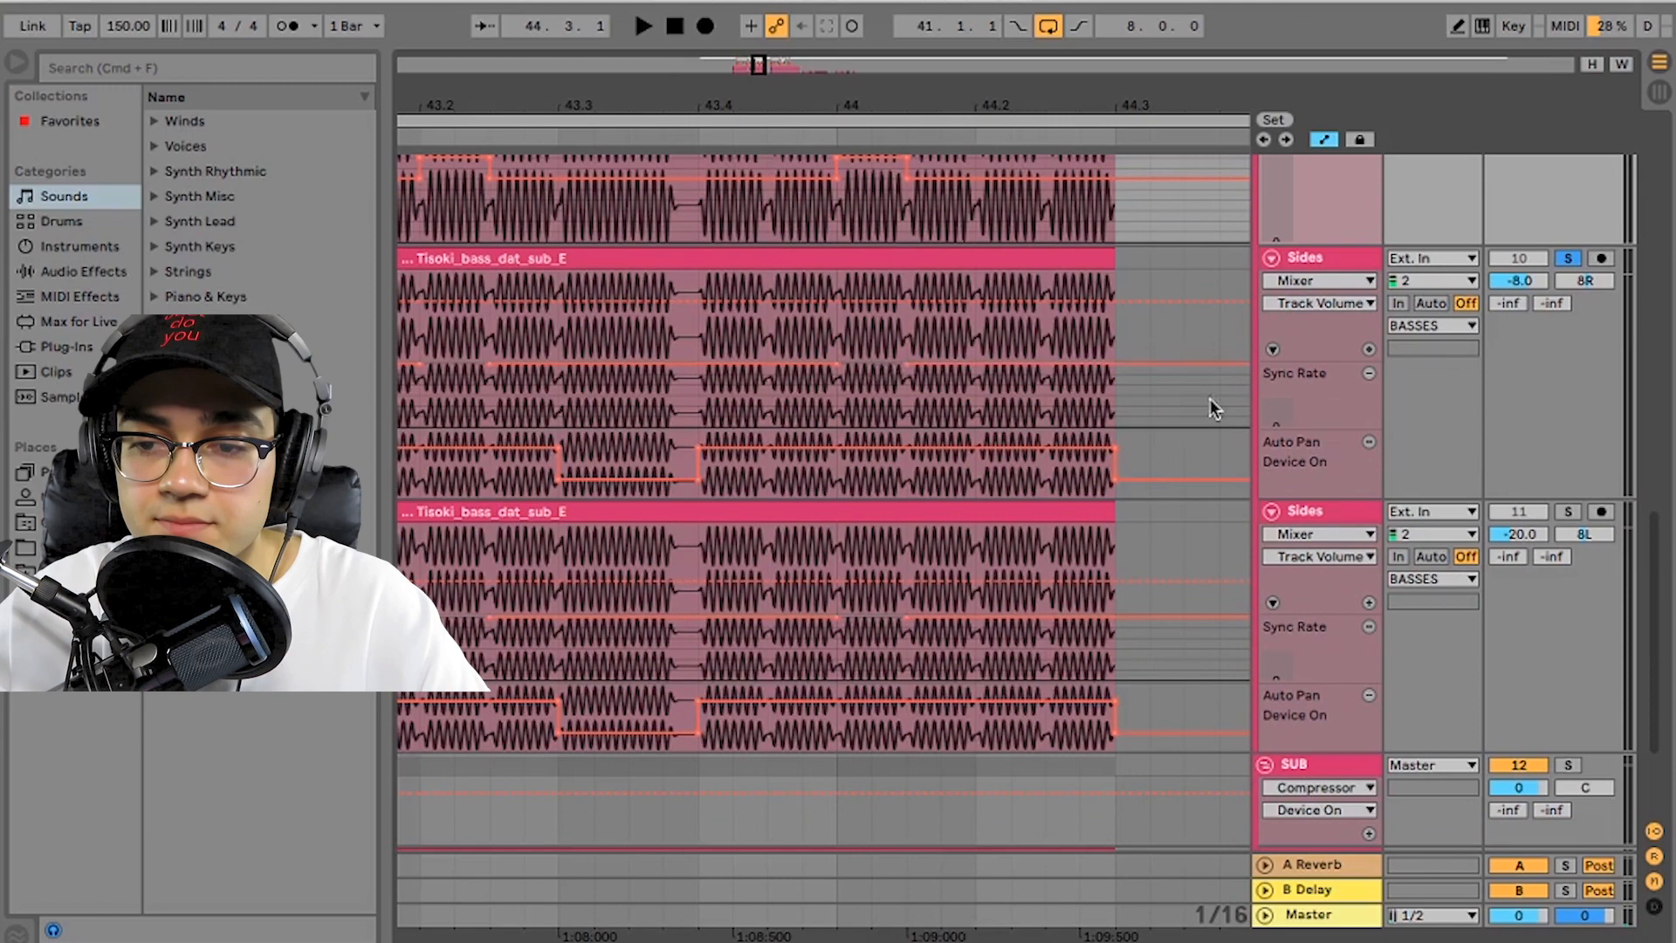
Step: Open the first Sides track's device chain and search the browser for "ki"
{"action": "scroll", "coordinate": [1292, 332], "scroll_direction": "up", "scroll_amount": 1}
{"action": "double_click", "coordinate": [1312, 279]}
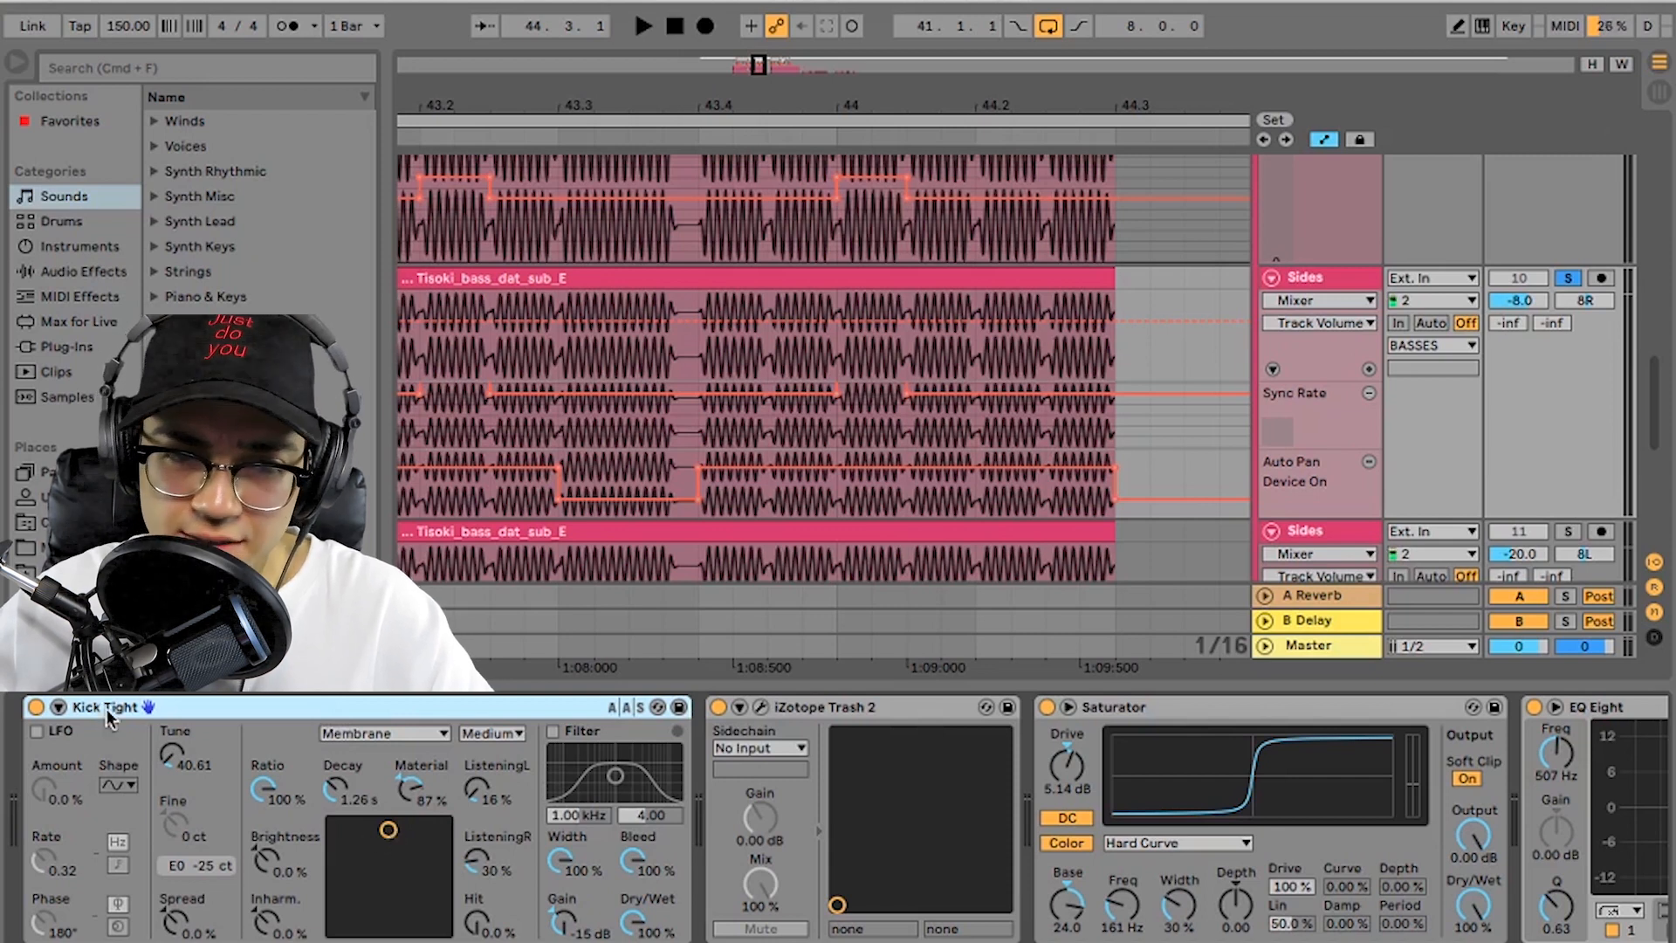
{"action": "left_click", "coordinate": [123, 67]}
{"action": "type", "text": "ki"}
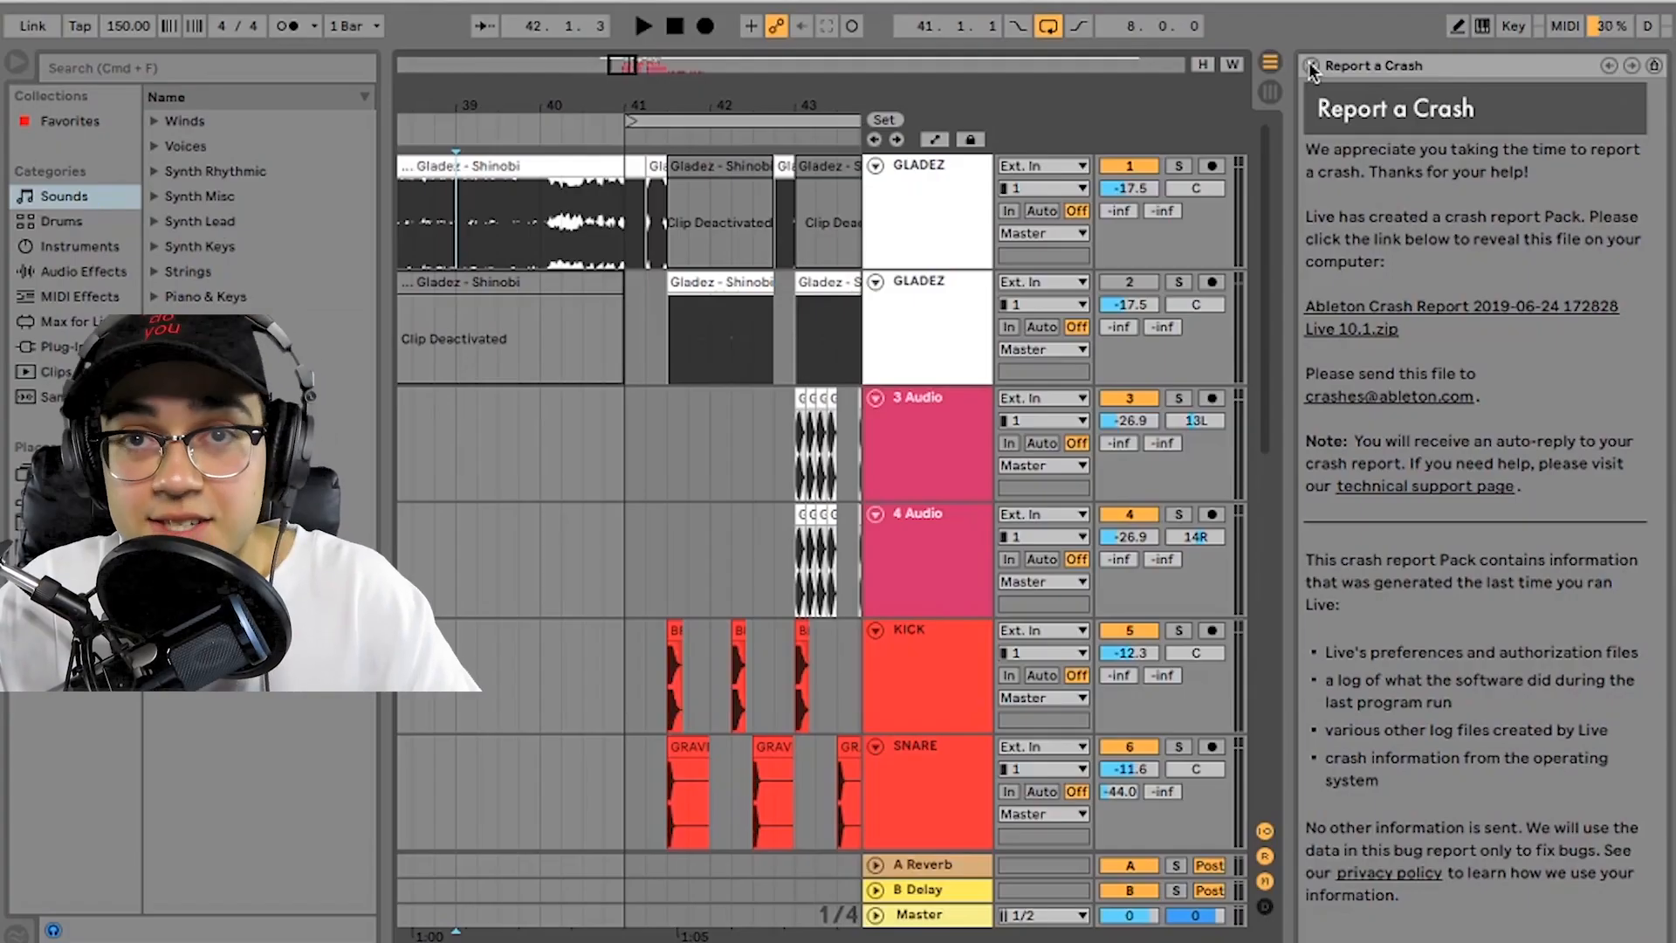
Step: Close the crash report and bring up the device chain of the first Sides track, panned 8R
{"action": "left_click", "coordinate": [1311, 66]}
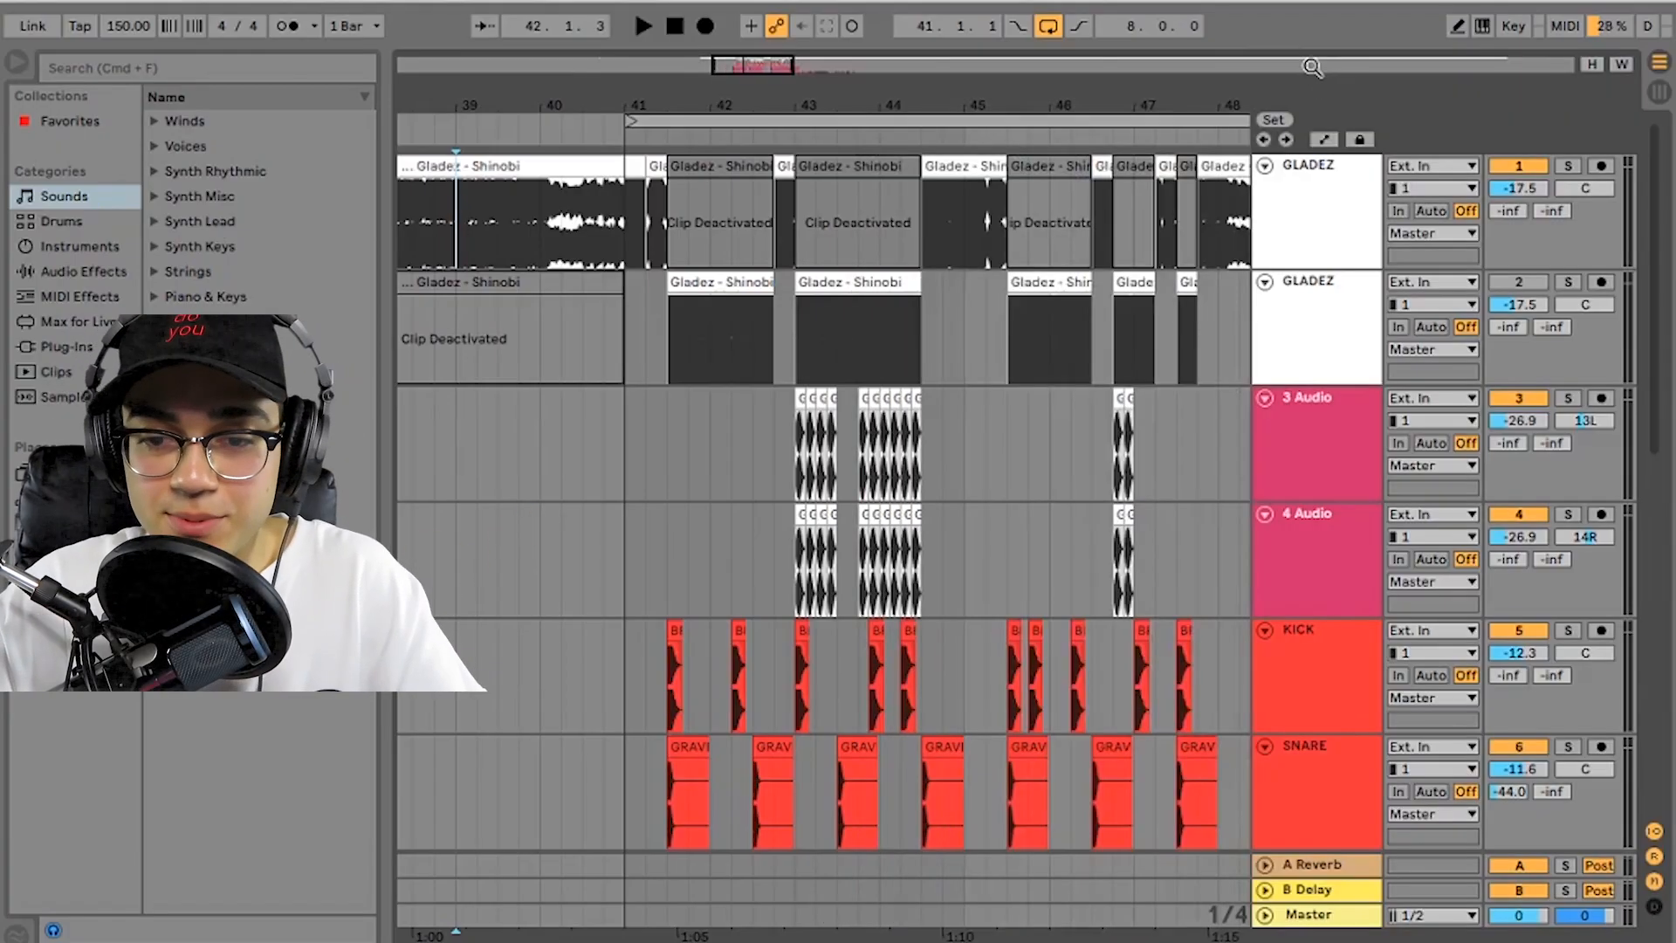
{"action": "scroll", "coordinate": [829, 449], "scroll_direction": "down", "scroll_amount": 9}
{"action": "scroll", "coordinate": [856, 452], "scroll_direction": "right", "scroll_amount": 2}
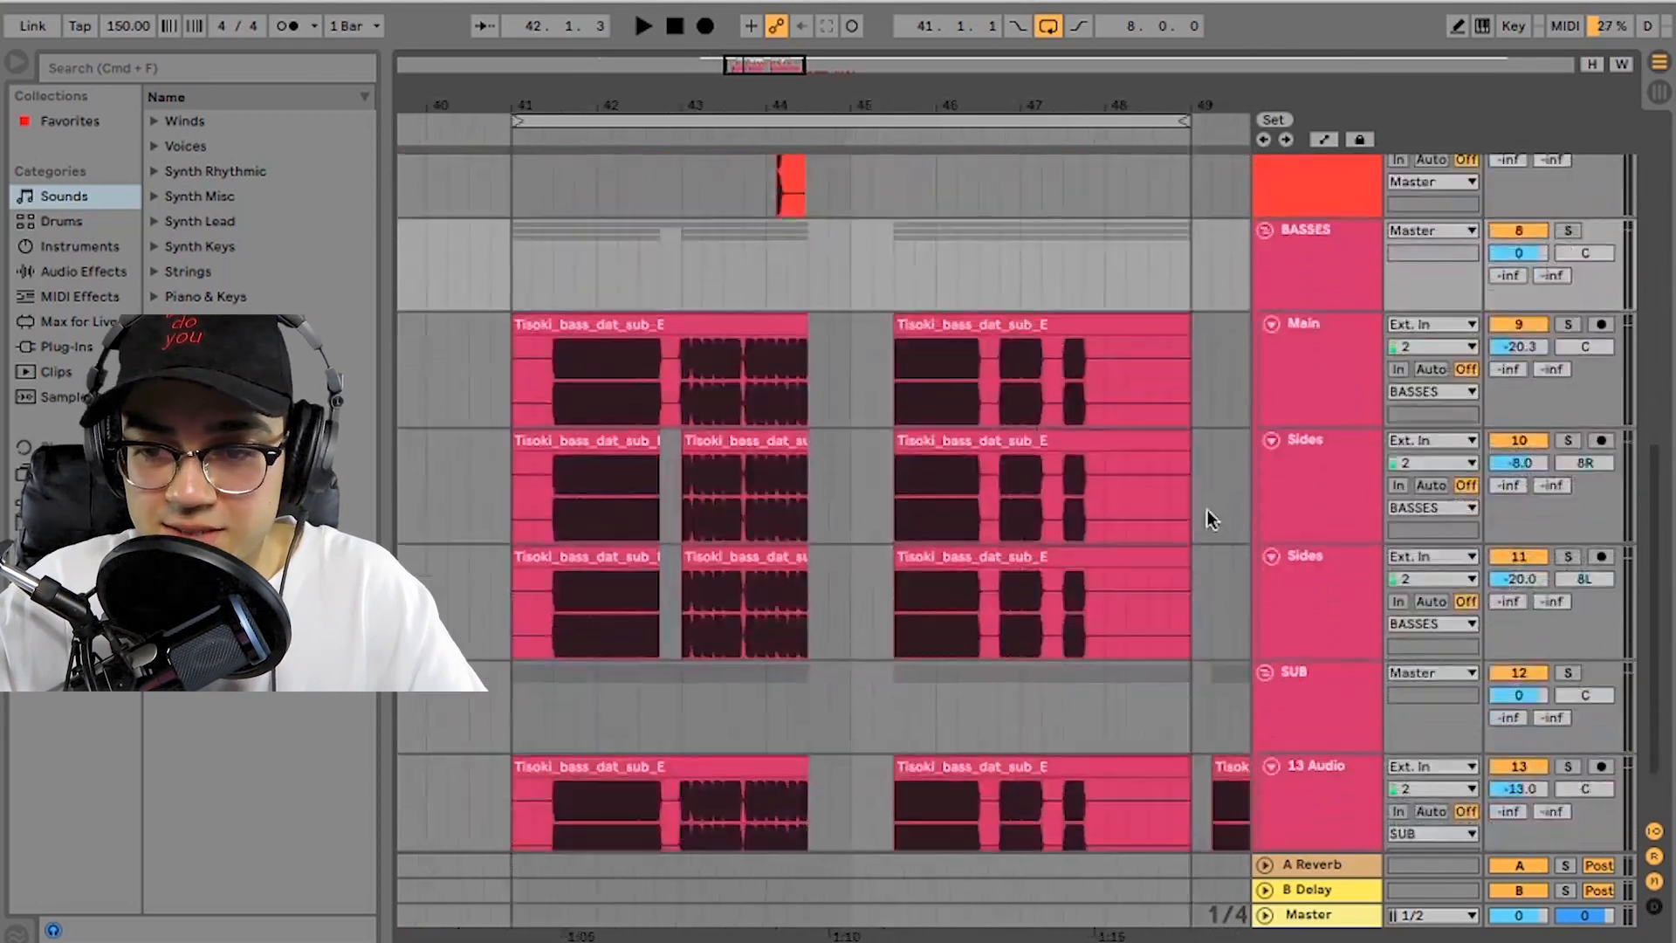
{"action": "left_click", "coordinate": [1328, 468]}
{"action": "double_click", "coordinate": [1342, 443]}
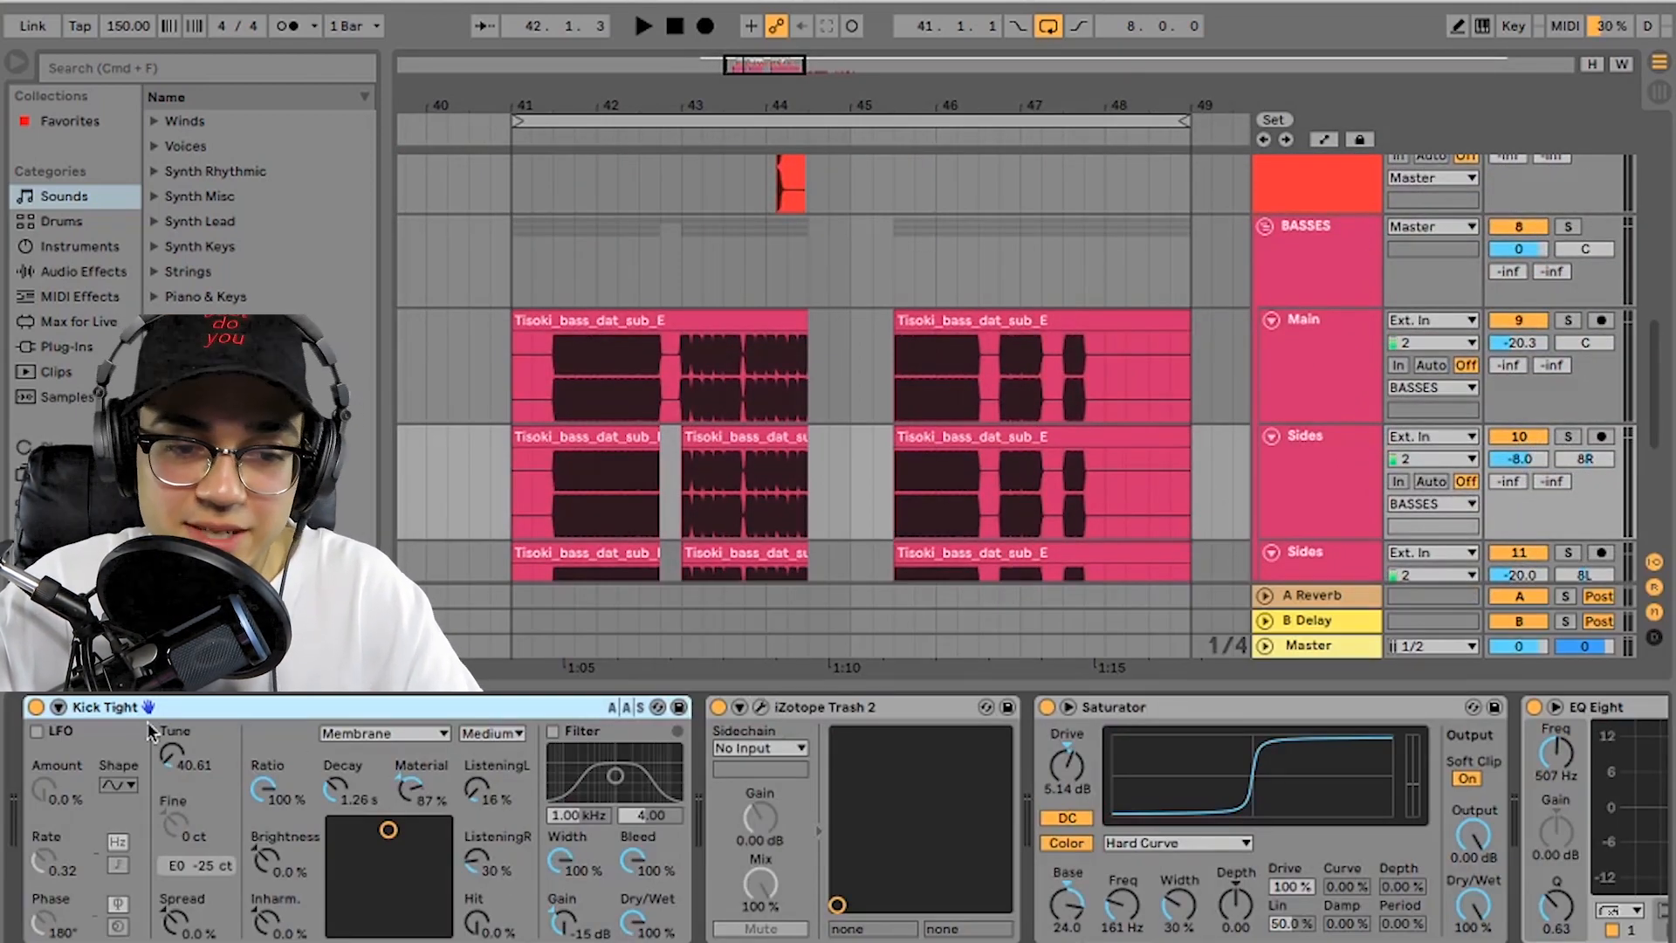
{"action": "left_click", "coordinate": [139, 63]}
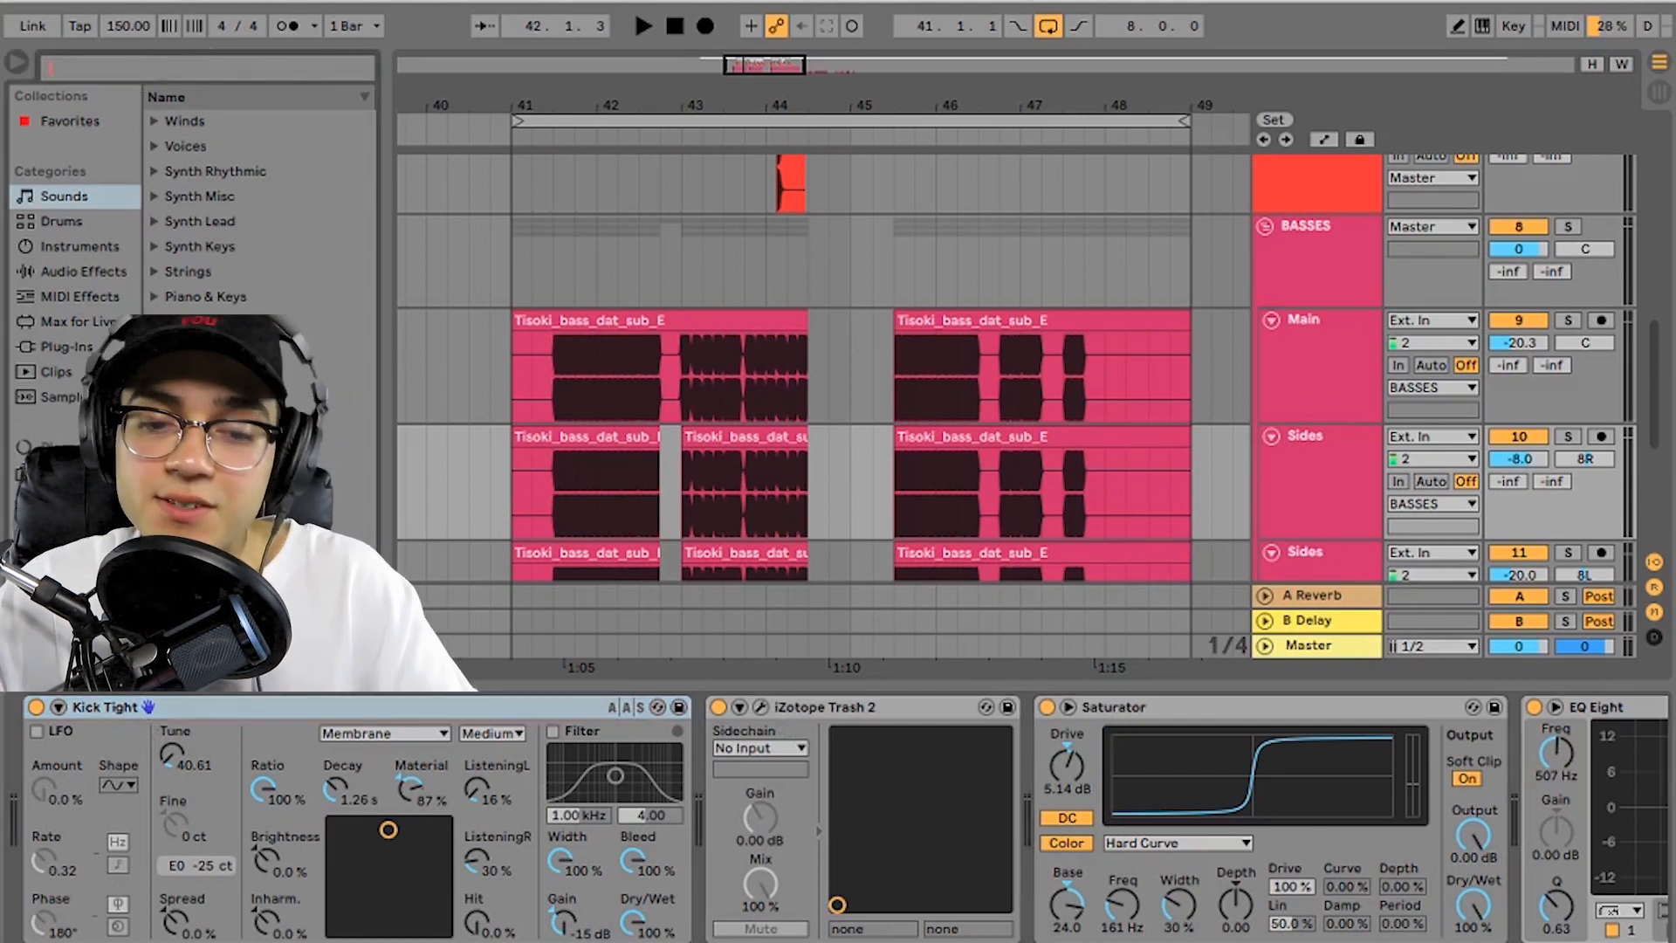
Step: Try raising Kick Tight's Tune to 56.07, and undo the Tune change
{"action": "left_click", "coordinate": [172, 756]}
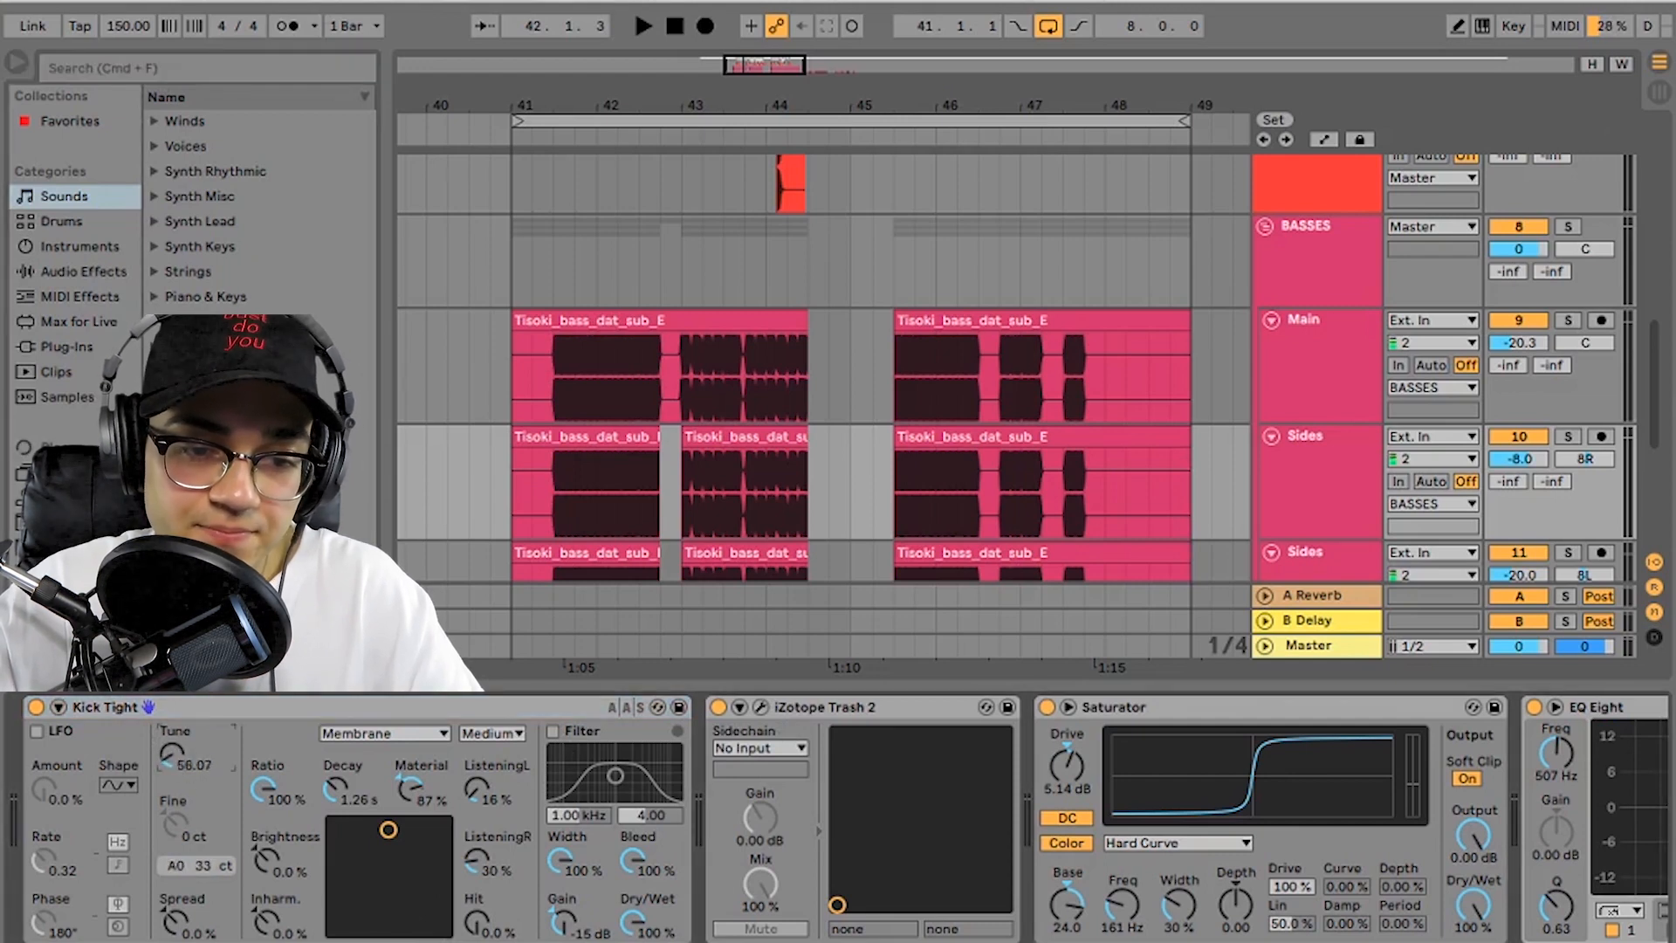
{"action": "left_click_drag", "start_coordinate": [173, 756], "coordinate": [171, 786]}
{"action": "key", "text": "super+z"}
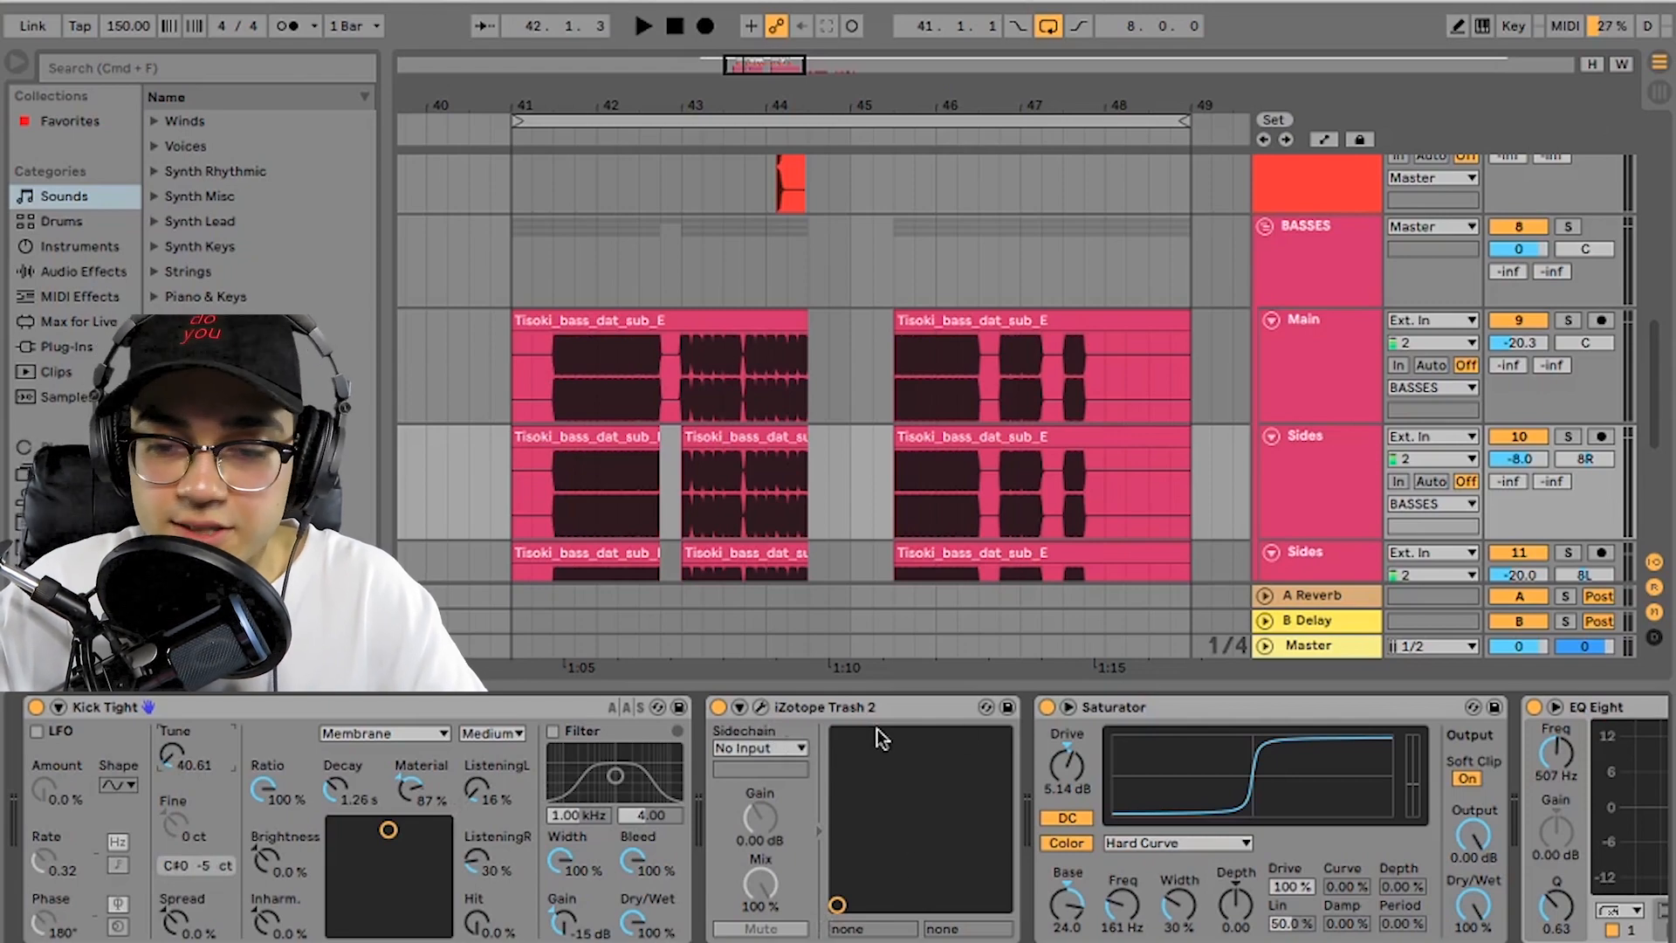
Step: Bypass the Saturator and EQ Eight on the first Sides track, leaving Kick Tight and iZotope Trash 2 active
{"action": "scroll", "coordinate": [983, 723], "scroll_direction": "right", "scroll_amount": 10}
{"action": "left_click", "coordinate": [696, 707]}
{"action": "scroll", "coordinate": [694, 725], "scroll_direction": "right", "scroll_amount": 1}
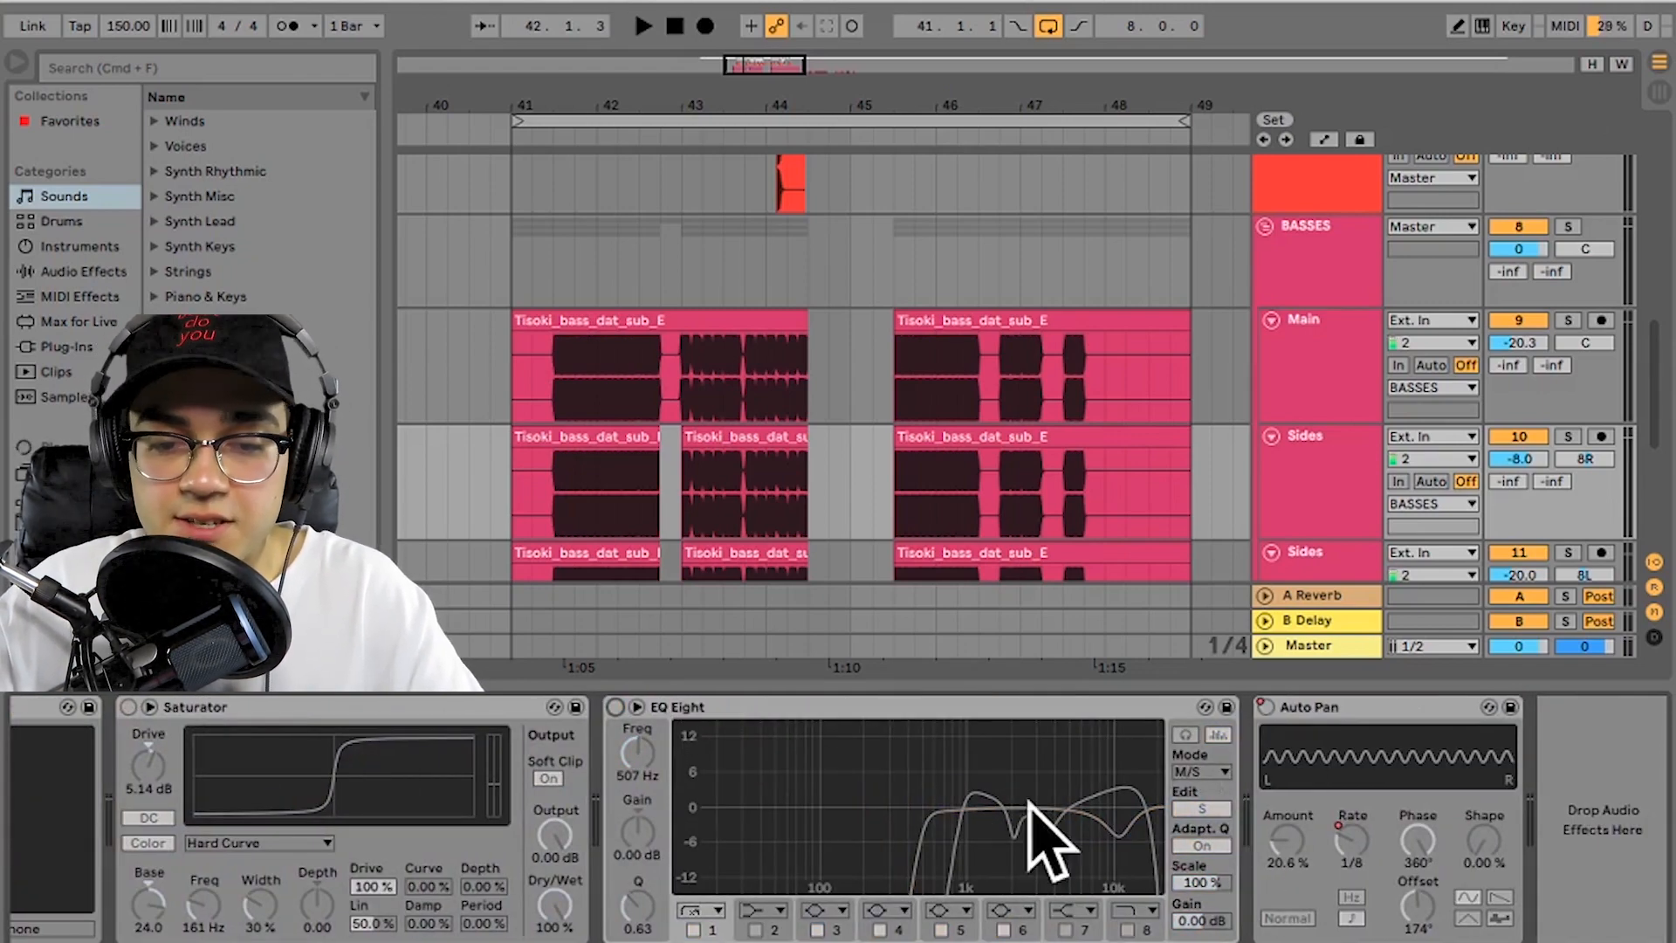
{"action": "scroll", "coordinate": [553, 768], "scroll_direction": "left", "scroll_amount": 4}
{"action": "scroll", "coordinate": [563, 753], "scroll_direction": "left", "scroll_amount": 6}
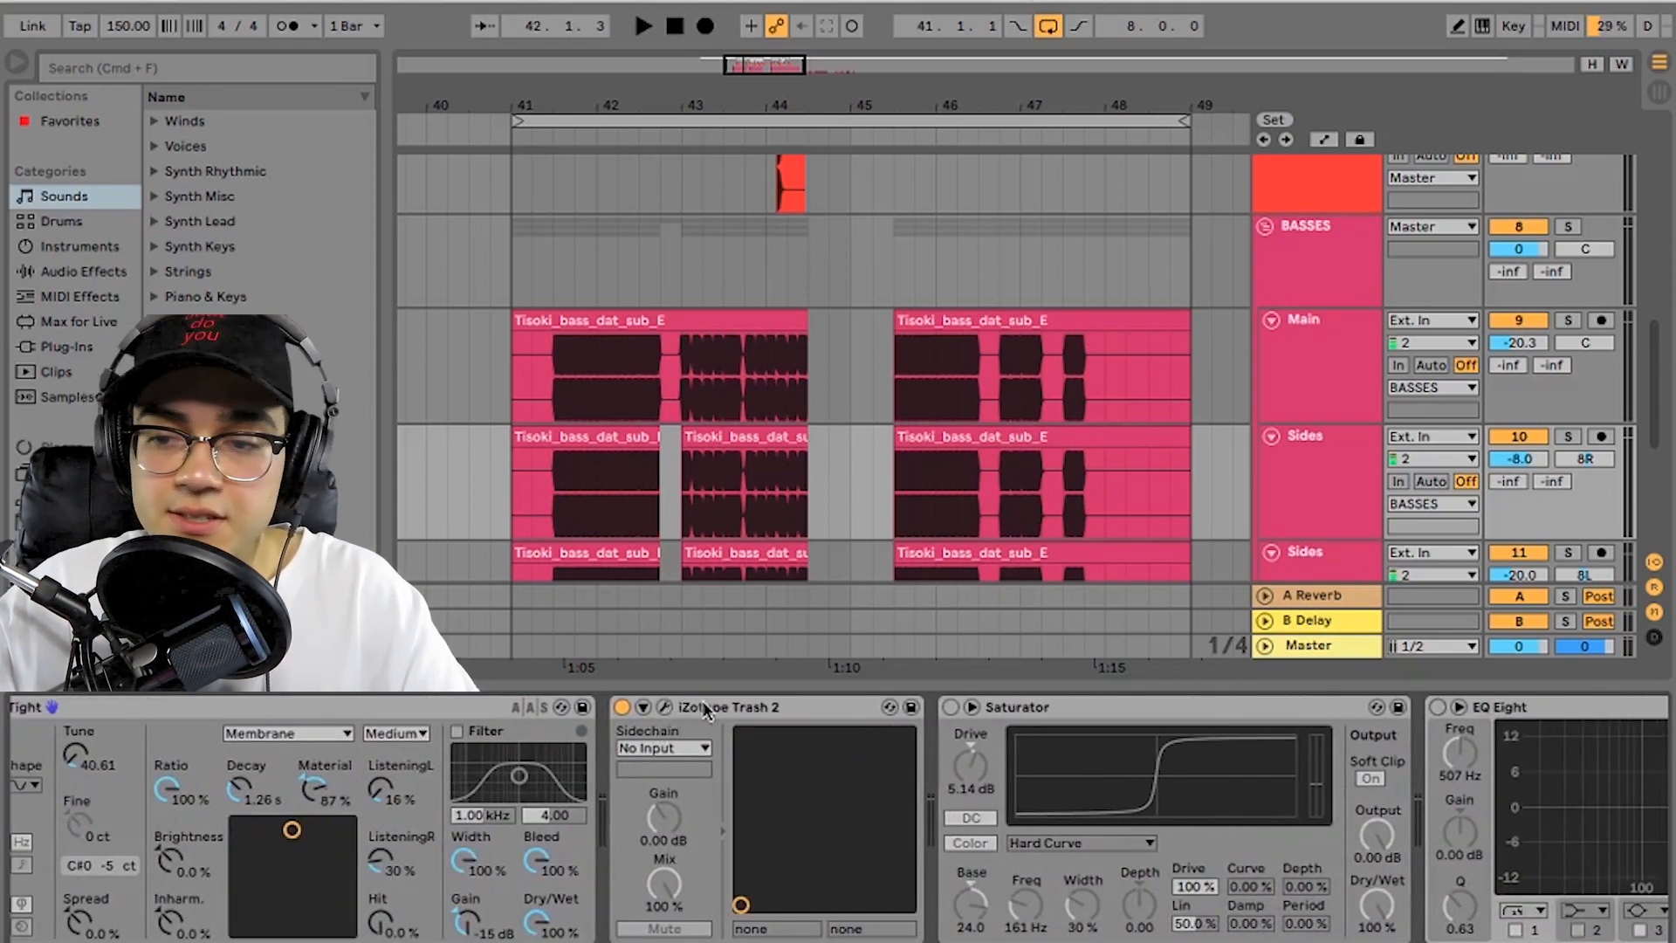
Step: Solo the first Sides track and play it with the iZotope Trash 2 window in view, closing that window at the end
{"action": "left_click", "coordinate": [664, 707]}
{"action": "left_click_drag", "start_coordinate": [1141, 45], "coordinate": [879, 364]}
{"action": "left_click", "coordinate": [1569, 437]}
{"action": "left_click_drag", "start_coordinate": [699, 348], "coordinate": [1105, 262]}
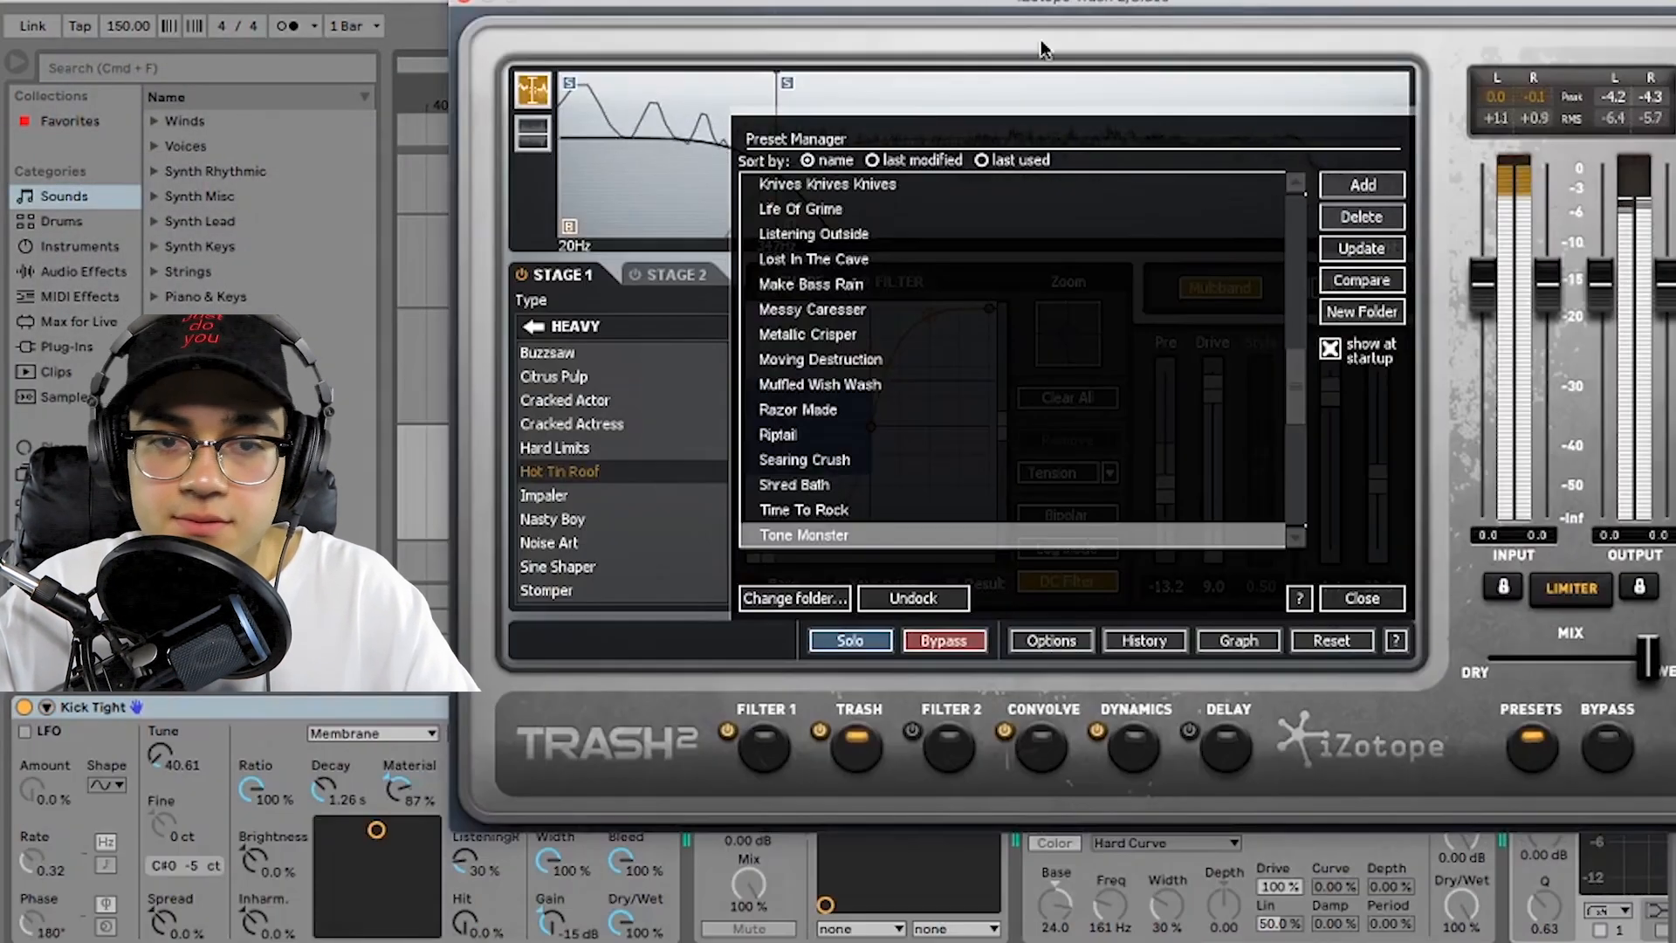
{"action": "left_click_drag", "start_coordinate": [553, 3], "coordinate": [534, 39]}
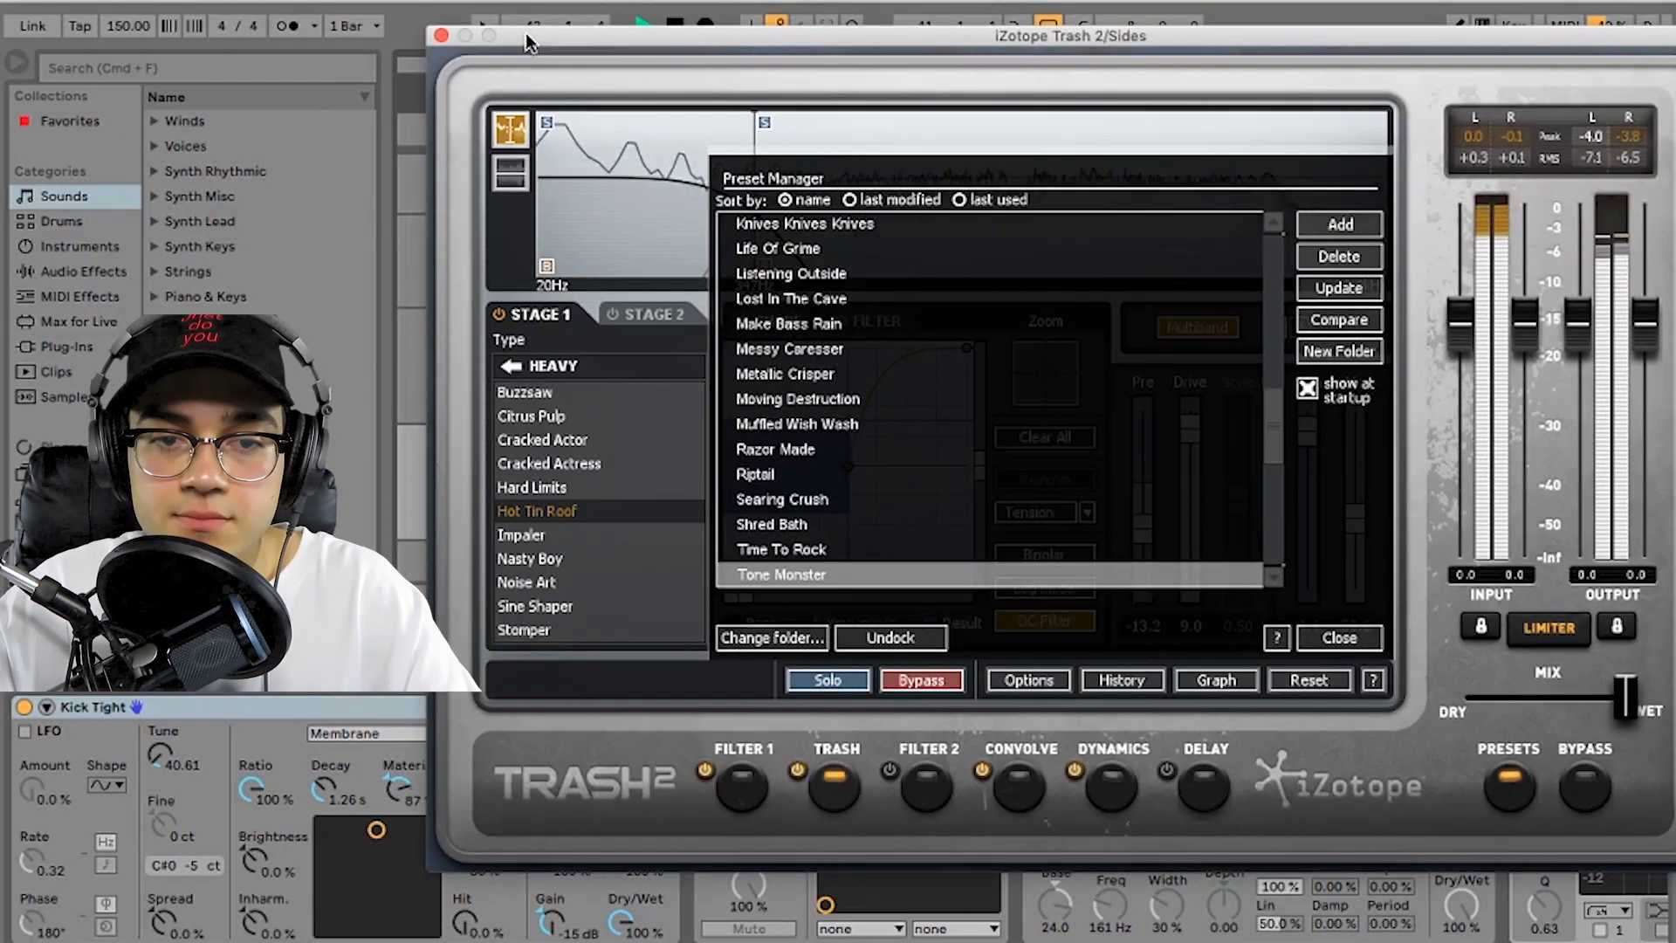
{"action": "left_click", "coordinate": [446, 32]}
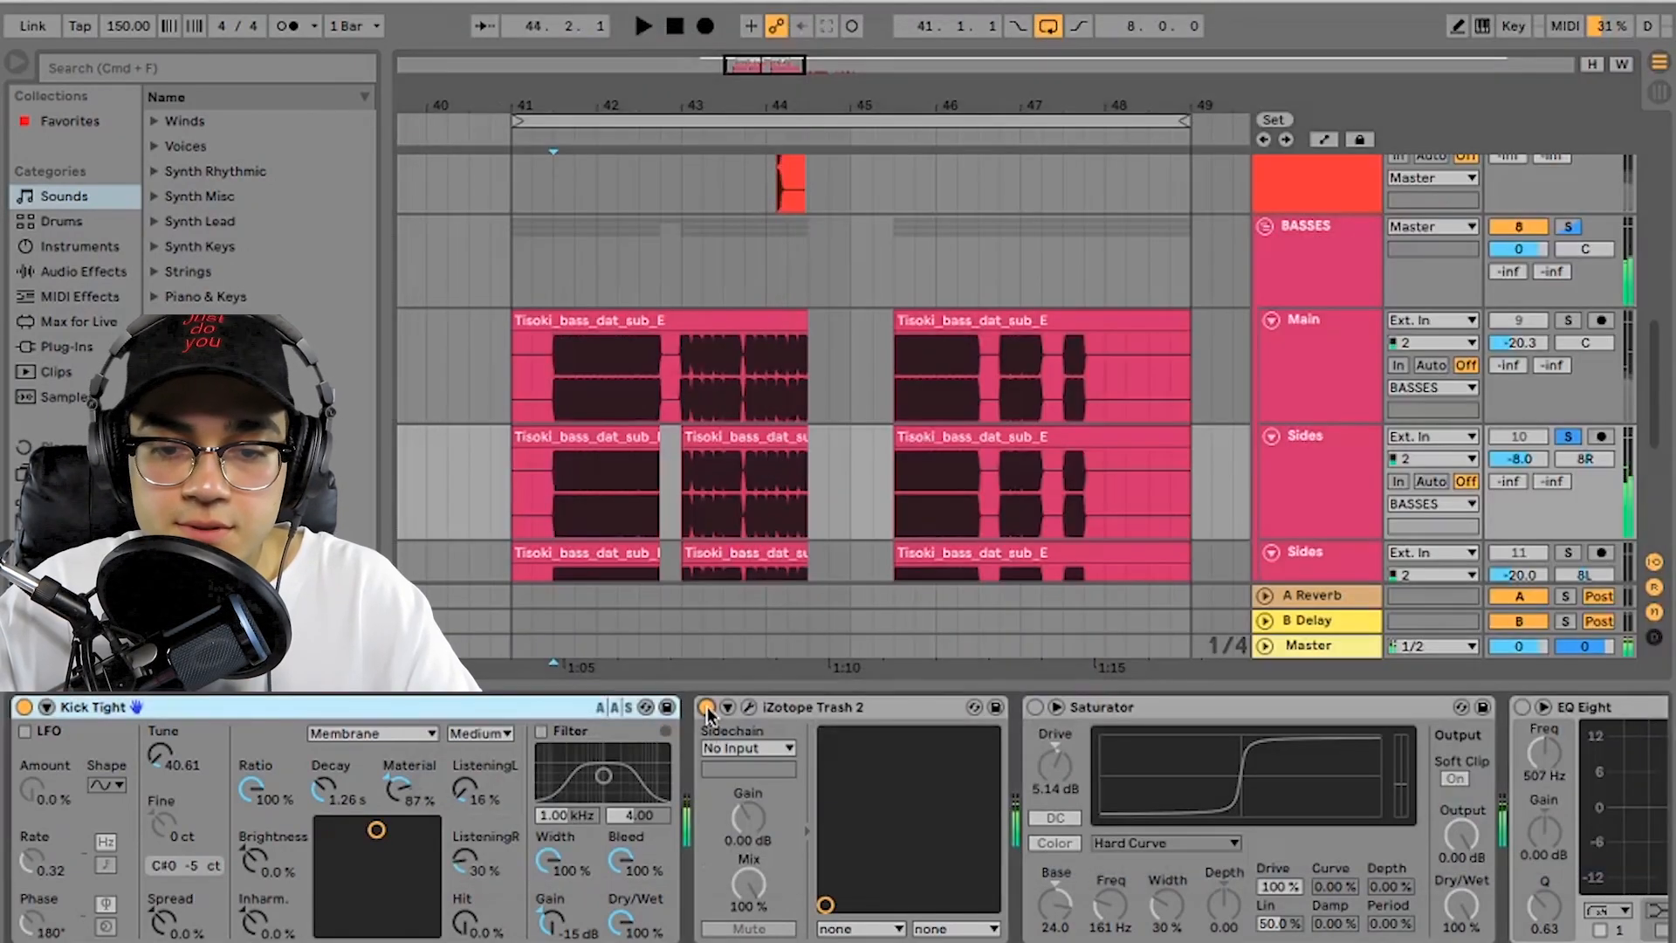
Step: Play the first Sides track with iZotope Trash 2 bypassed, and play it again with Trash 2 re-enabled to compare
{"action": "left_click", "coordinate": [706, 707]}
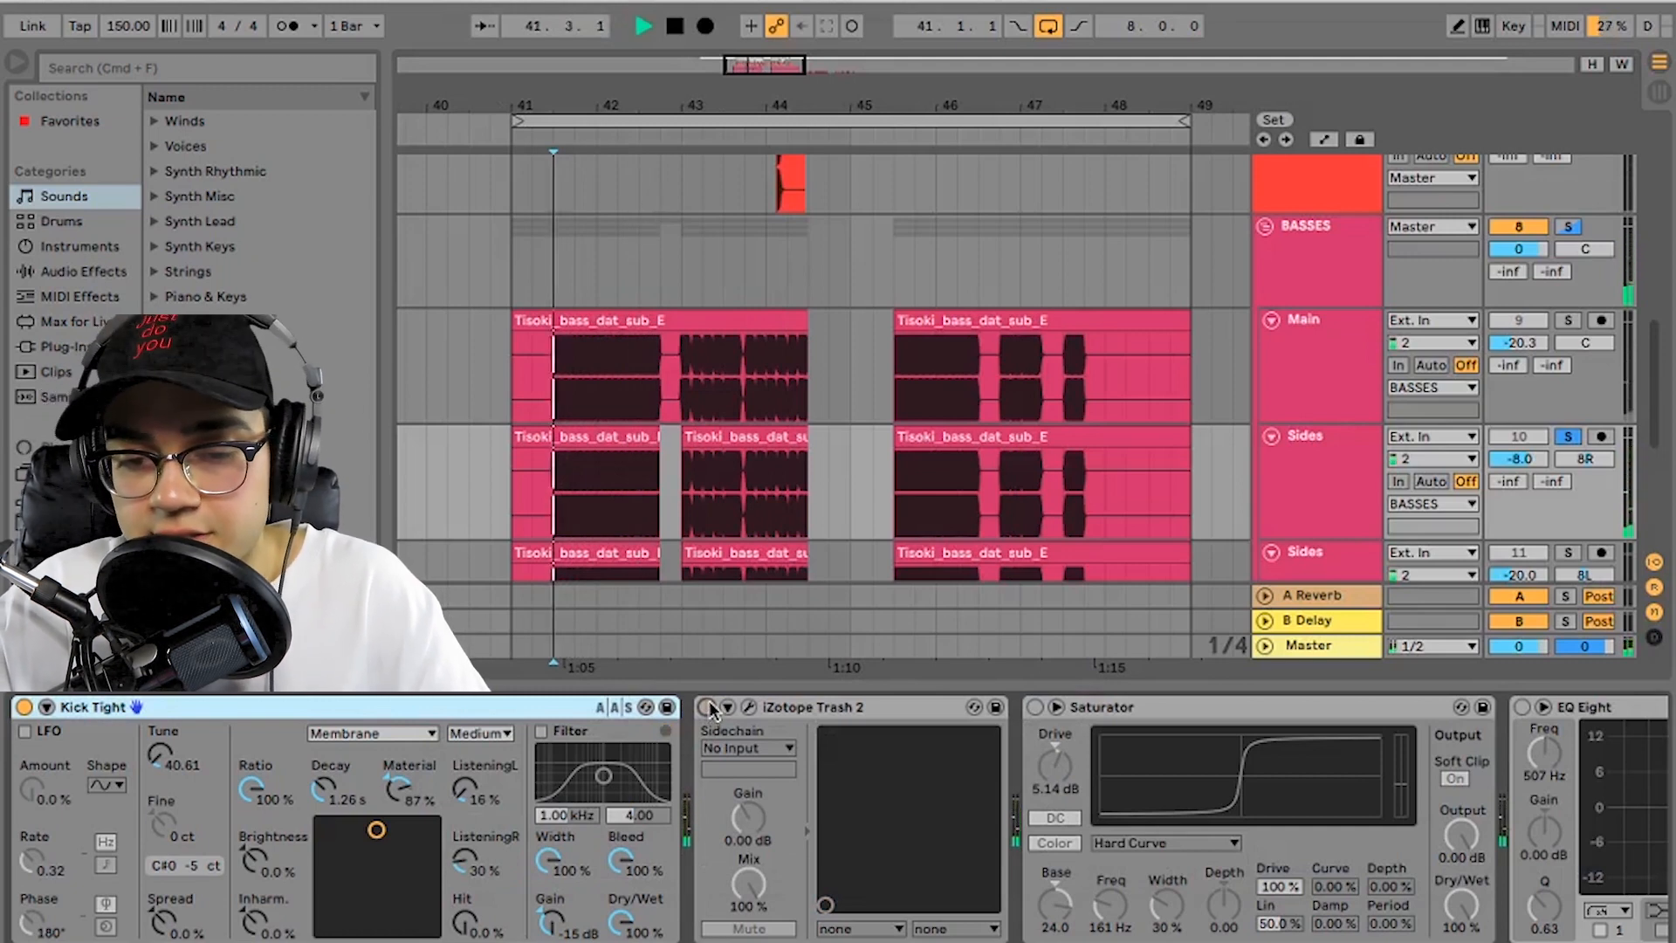
{"action": "left_click", "coordinate": [706, 707]}
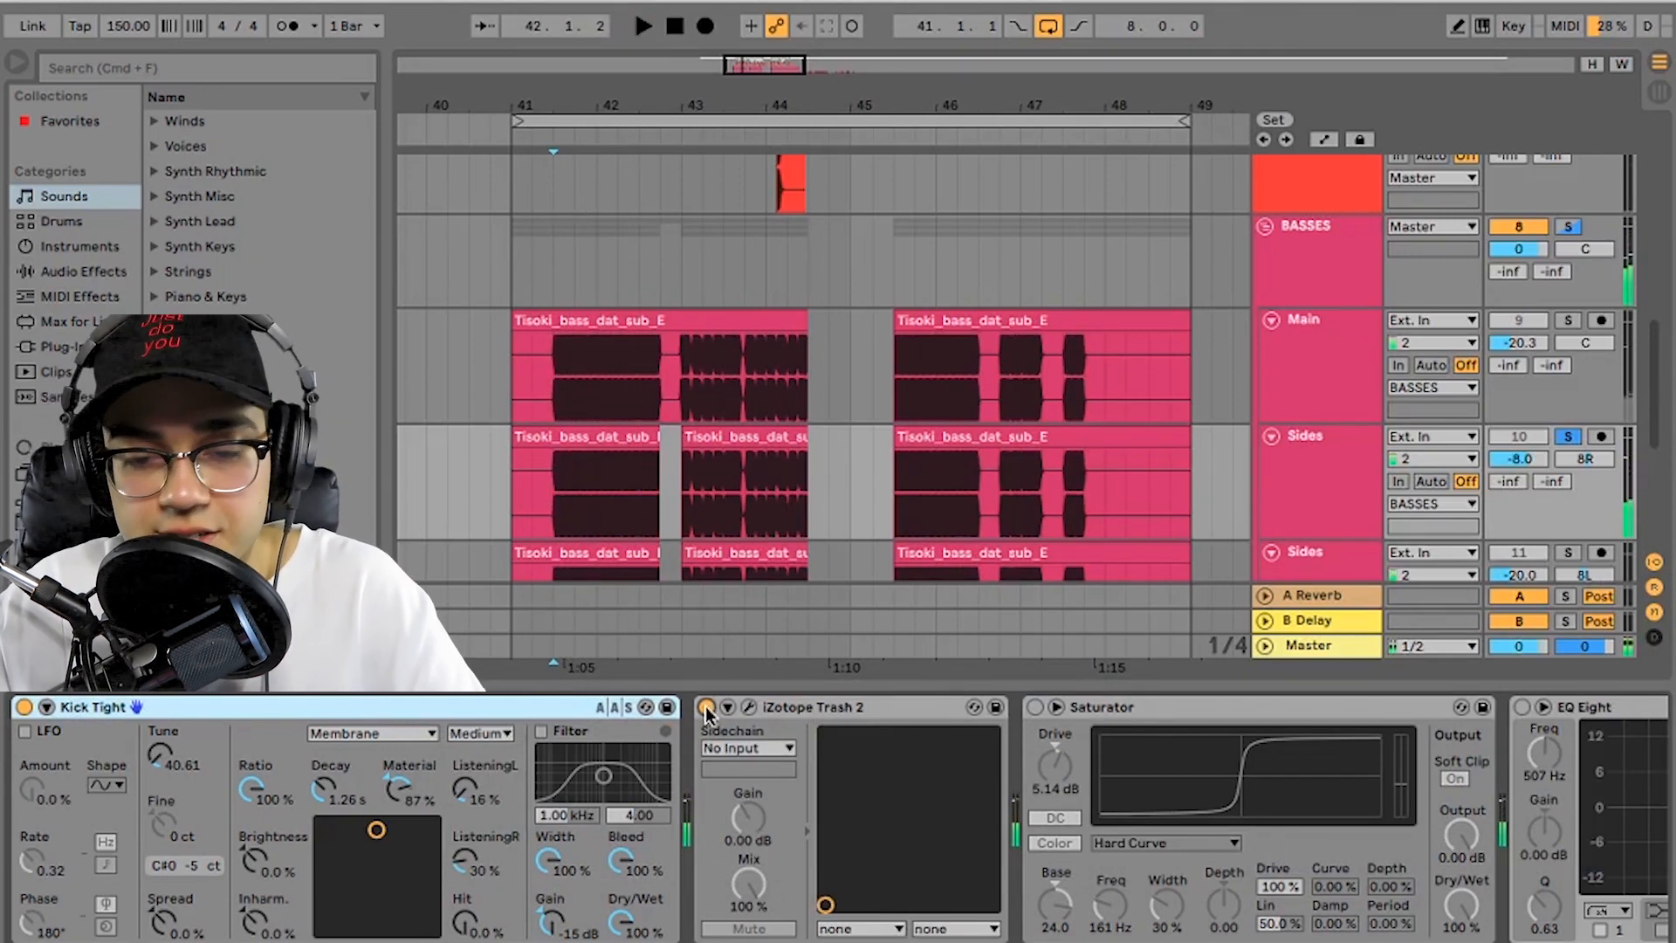
{"action": "key", "text": "space"}
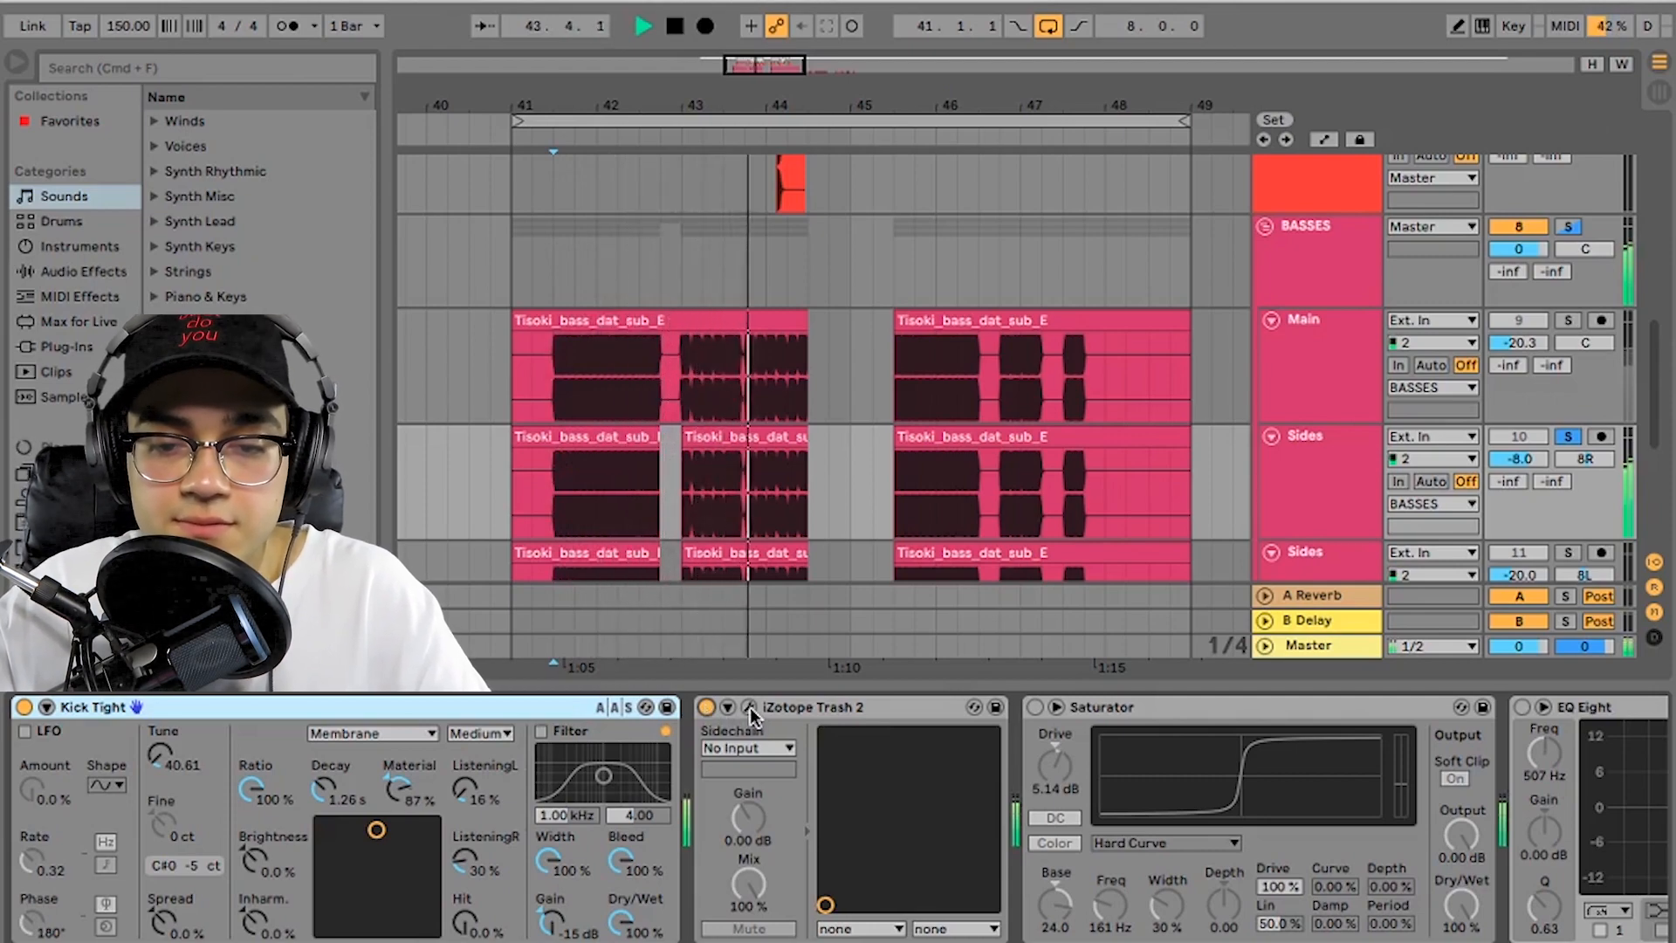
{"action": "key", "text": "space"}
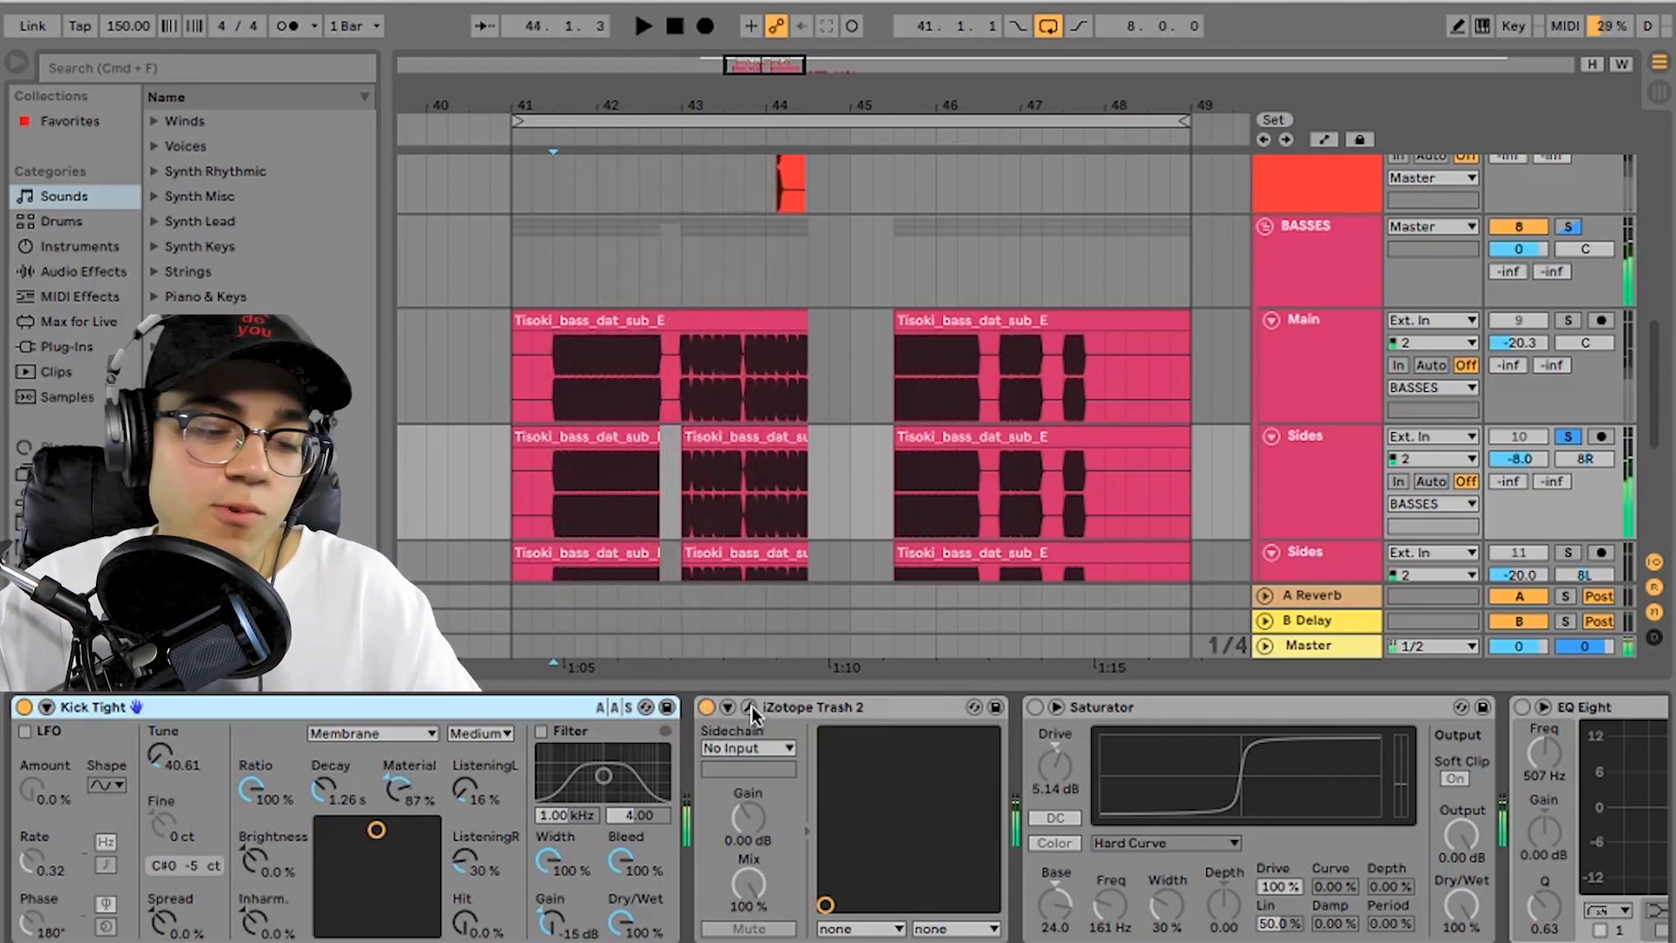
Step: In iZotope Trash 2, dismiss the Preset Manager and reshape the Stage 1 Shape curve into a steeper rise while auditioning the track
{"action": "left_click", "coordinate": [750, 707]}
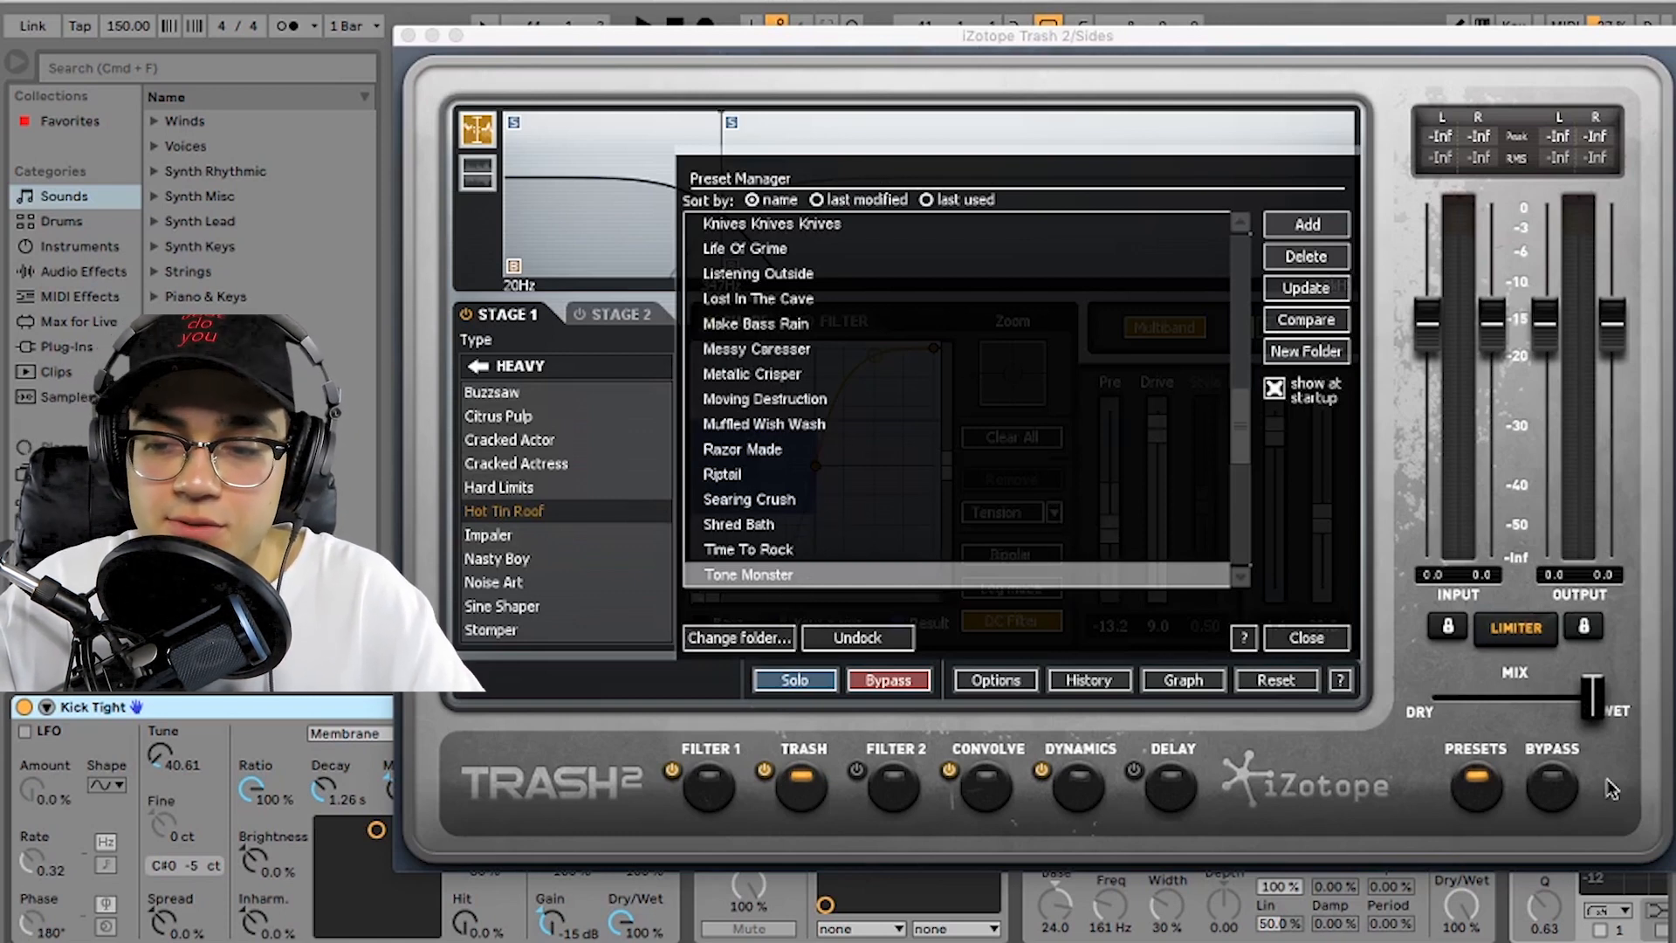
{"action": "left_click", "coordinate": [1305, 639]}
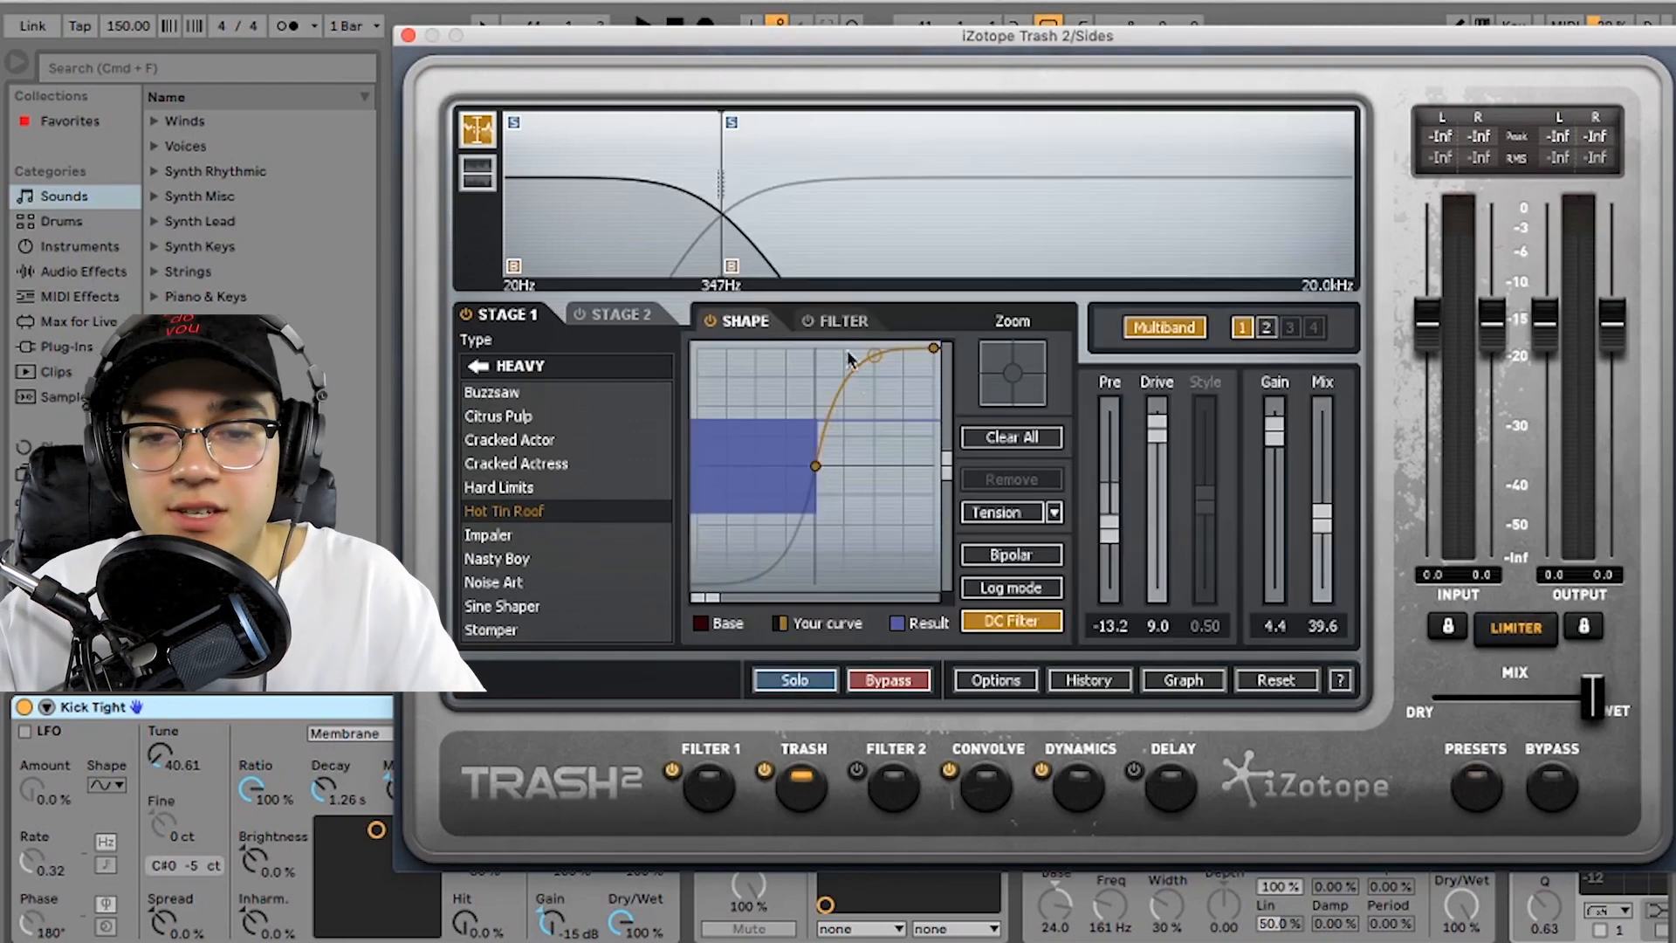
{"action": "left_click_drag", "start_coordinate": [875, 358], "coordinate": [934, 347]}
{"action": "key", "text": "space"}
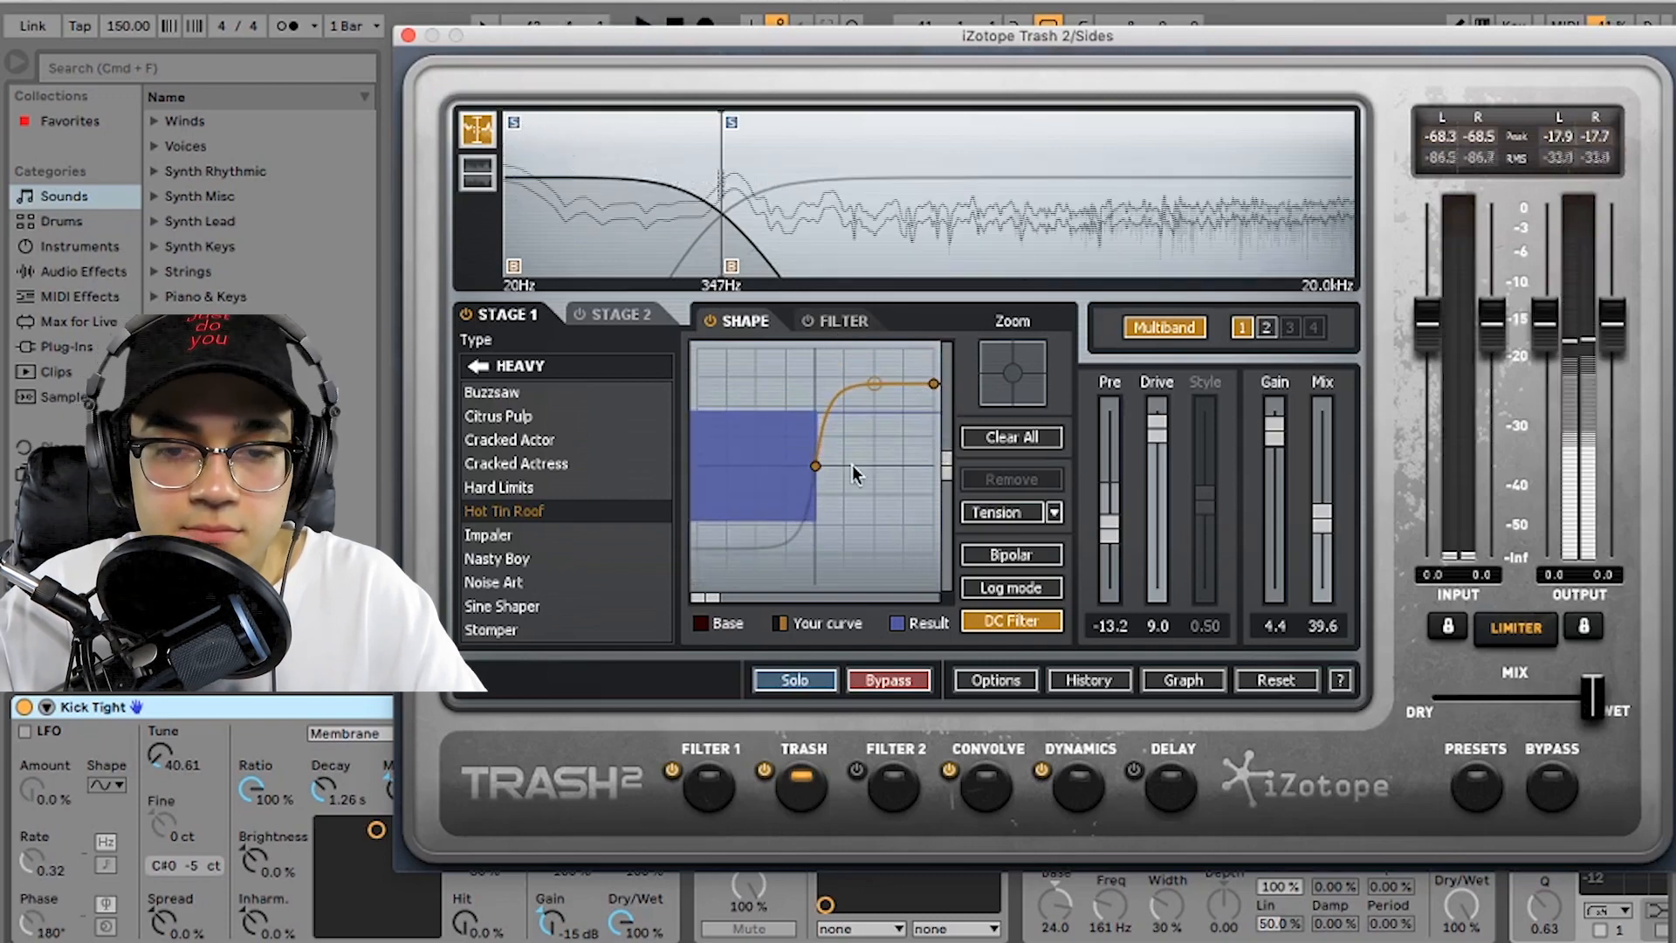
{"action": "key", "text": "space"}
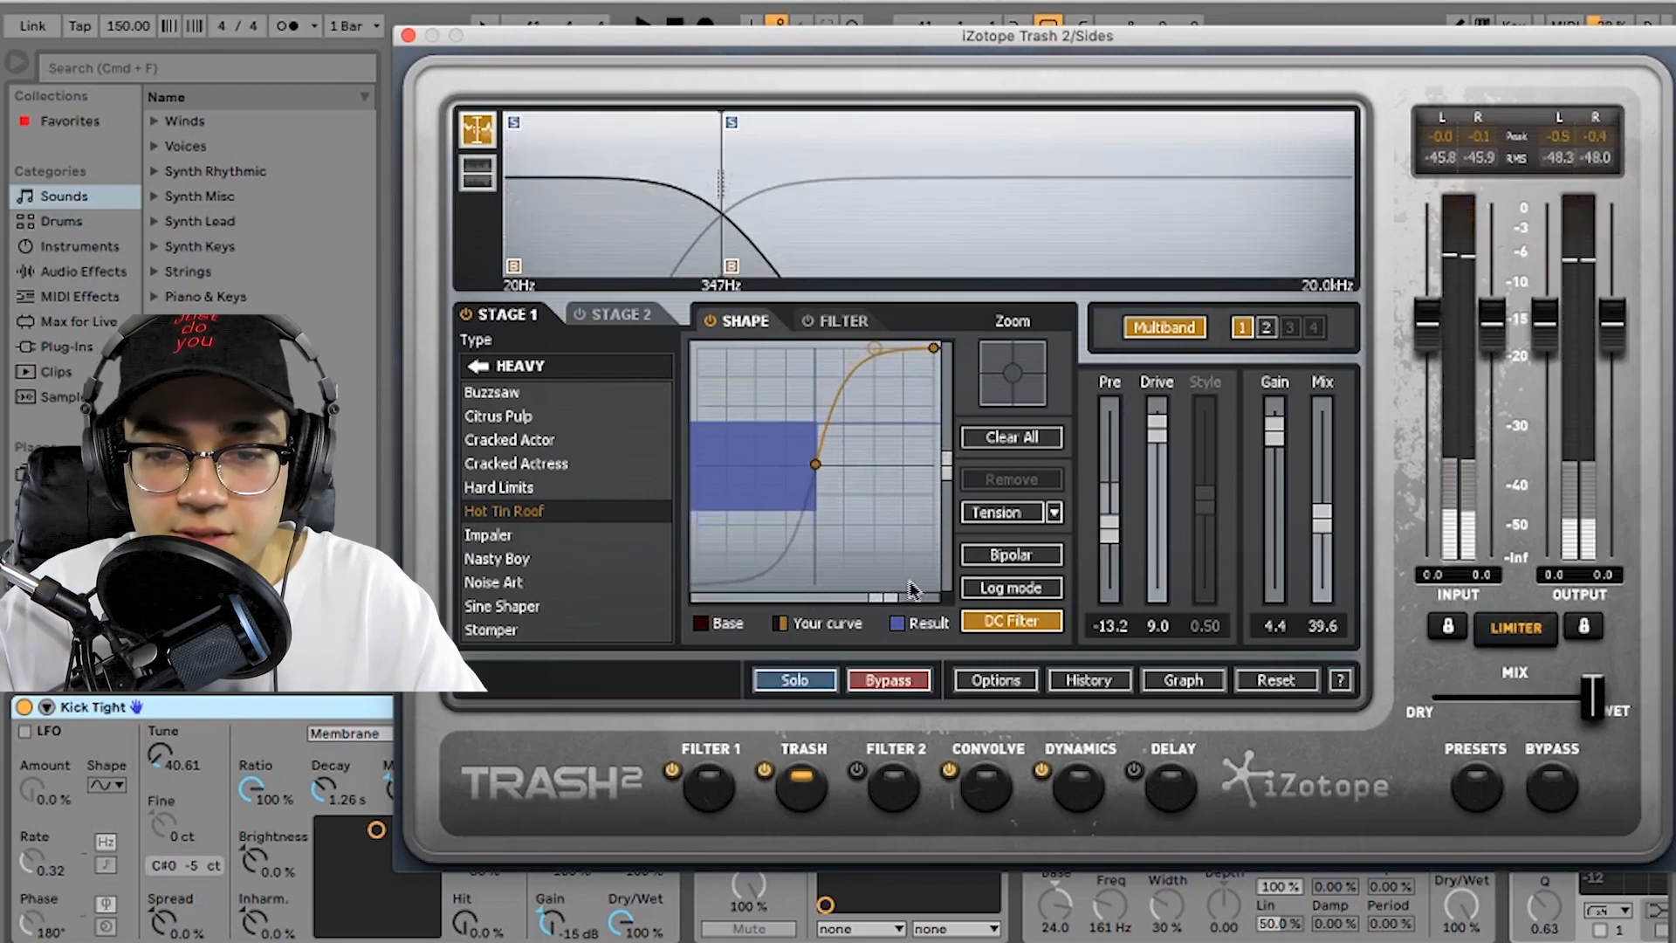
{"action": "key", "text": "space"}
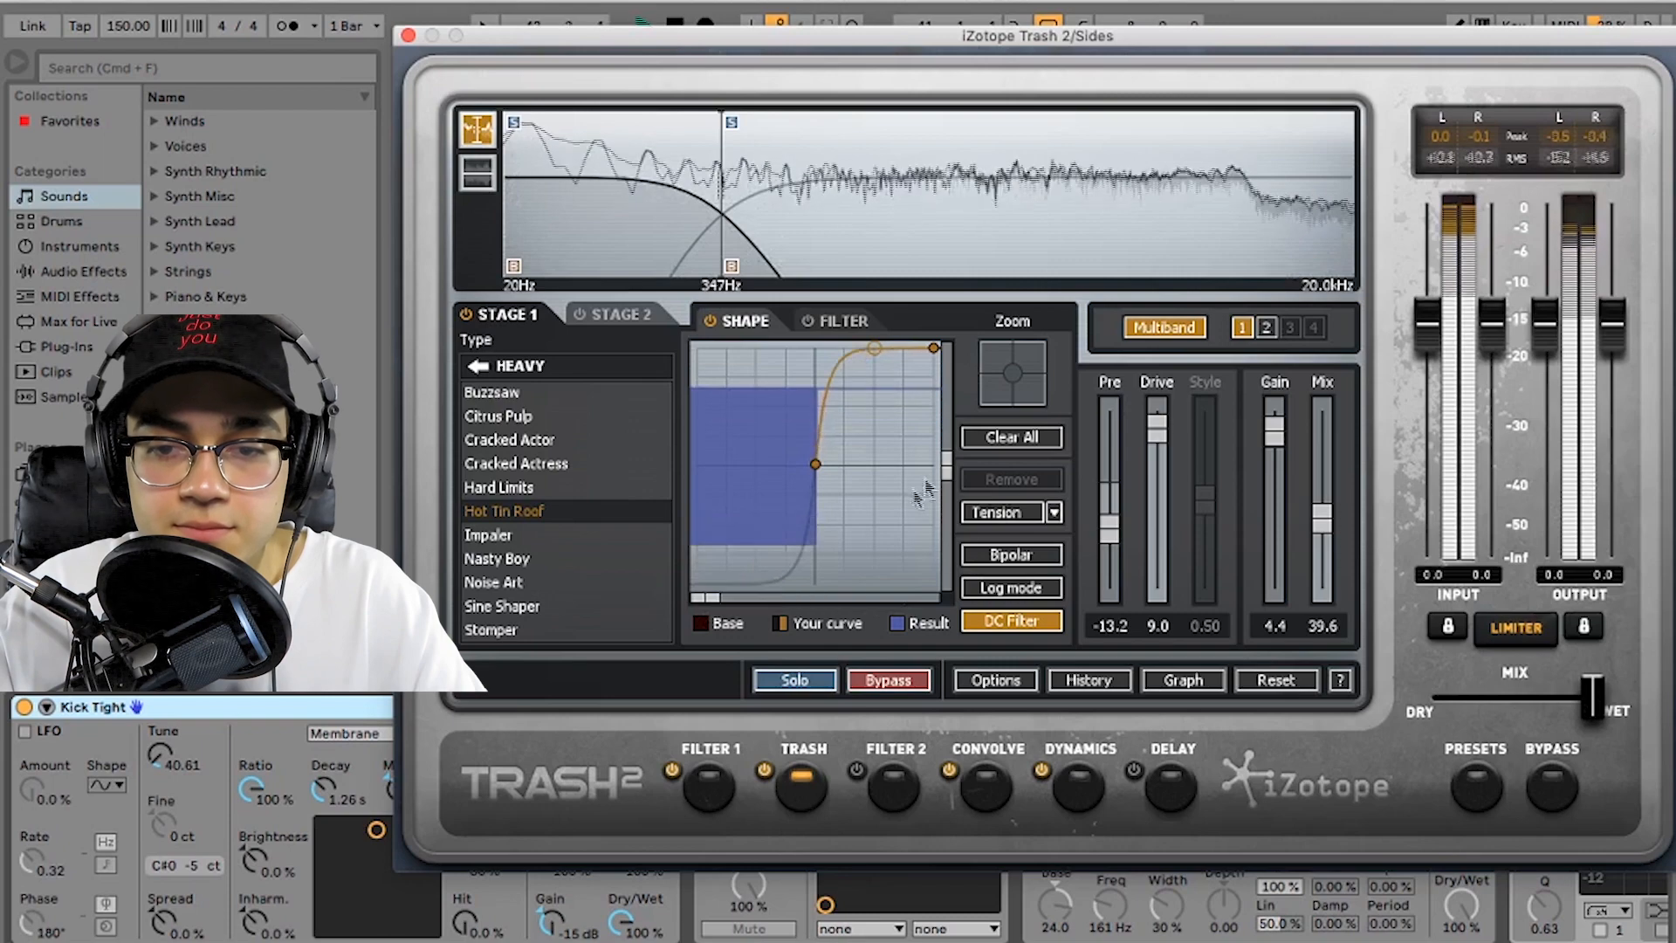
{"action": "key", "text": "space"}
{"action": "left_click_drag", "start_coordinate": [952, 524], "coordinate": [946, 358]}
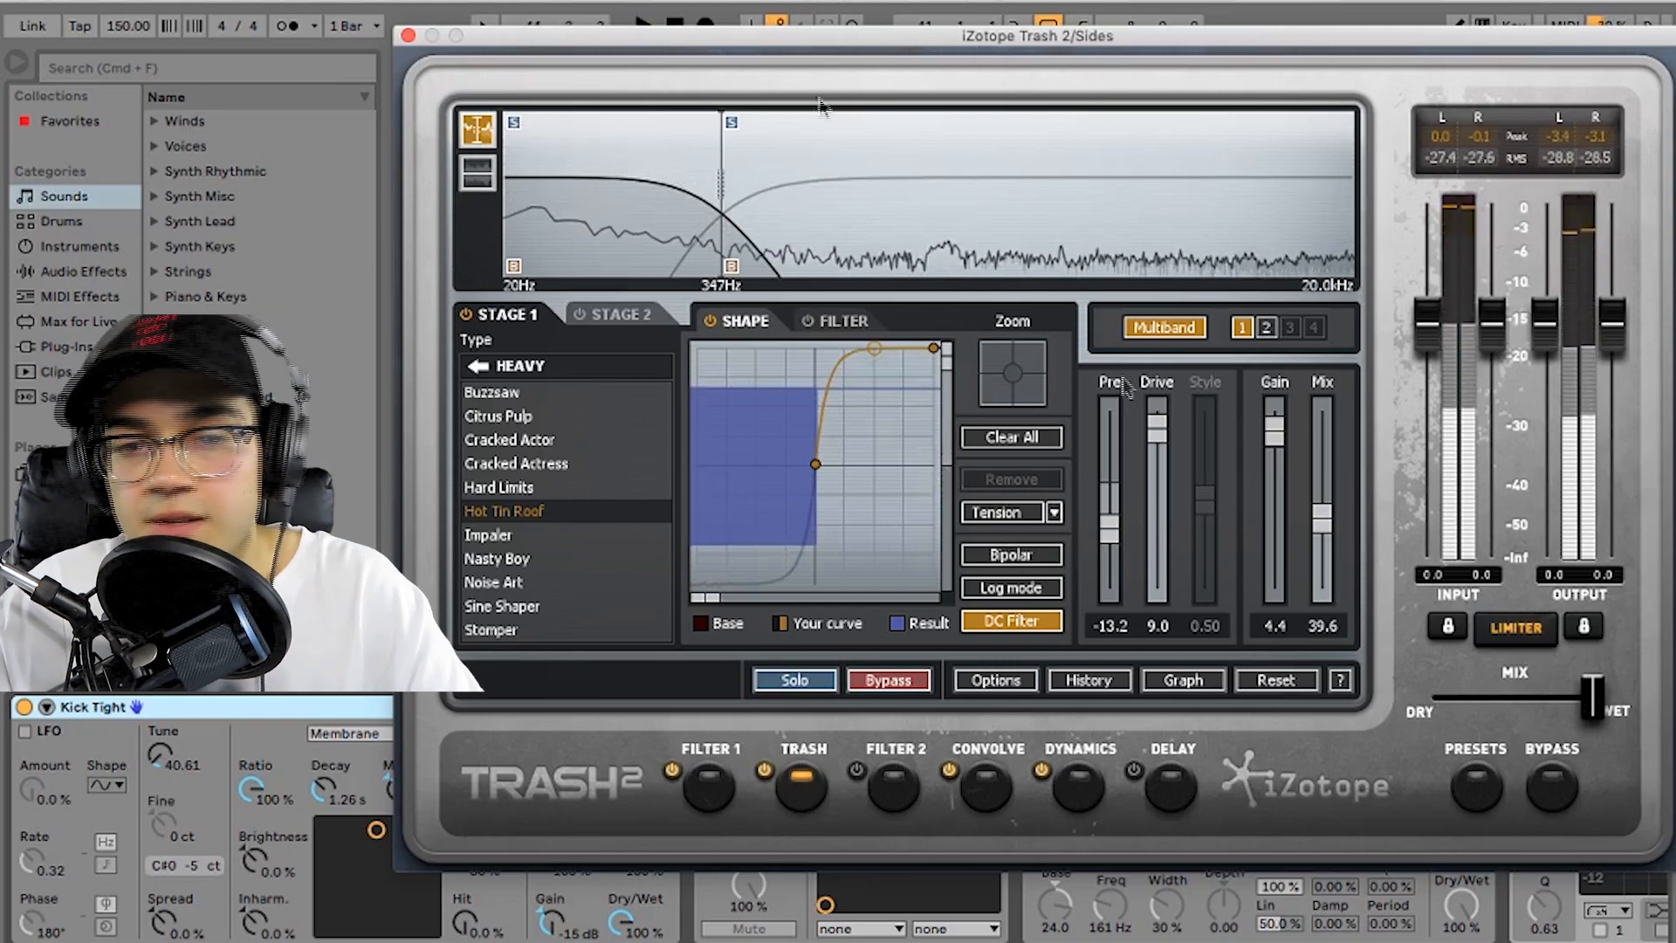
{"action": "left_click", "coordinate": [407, 36]}
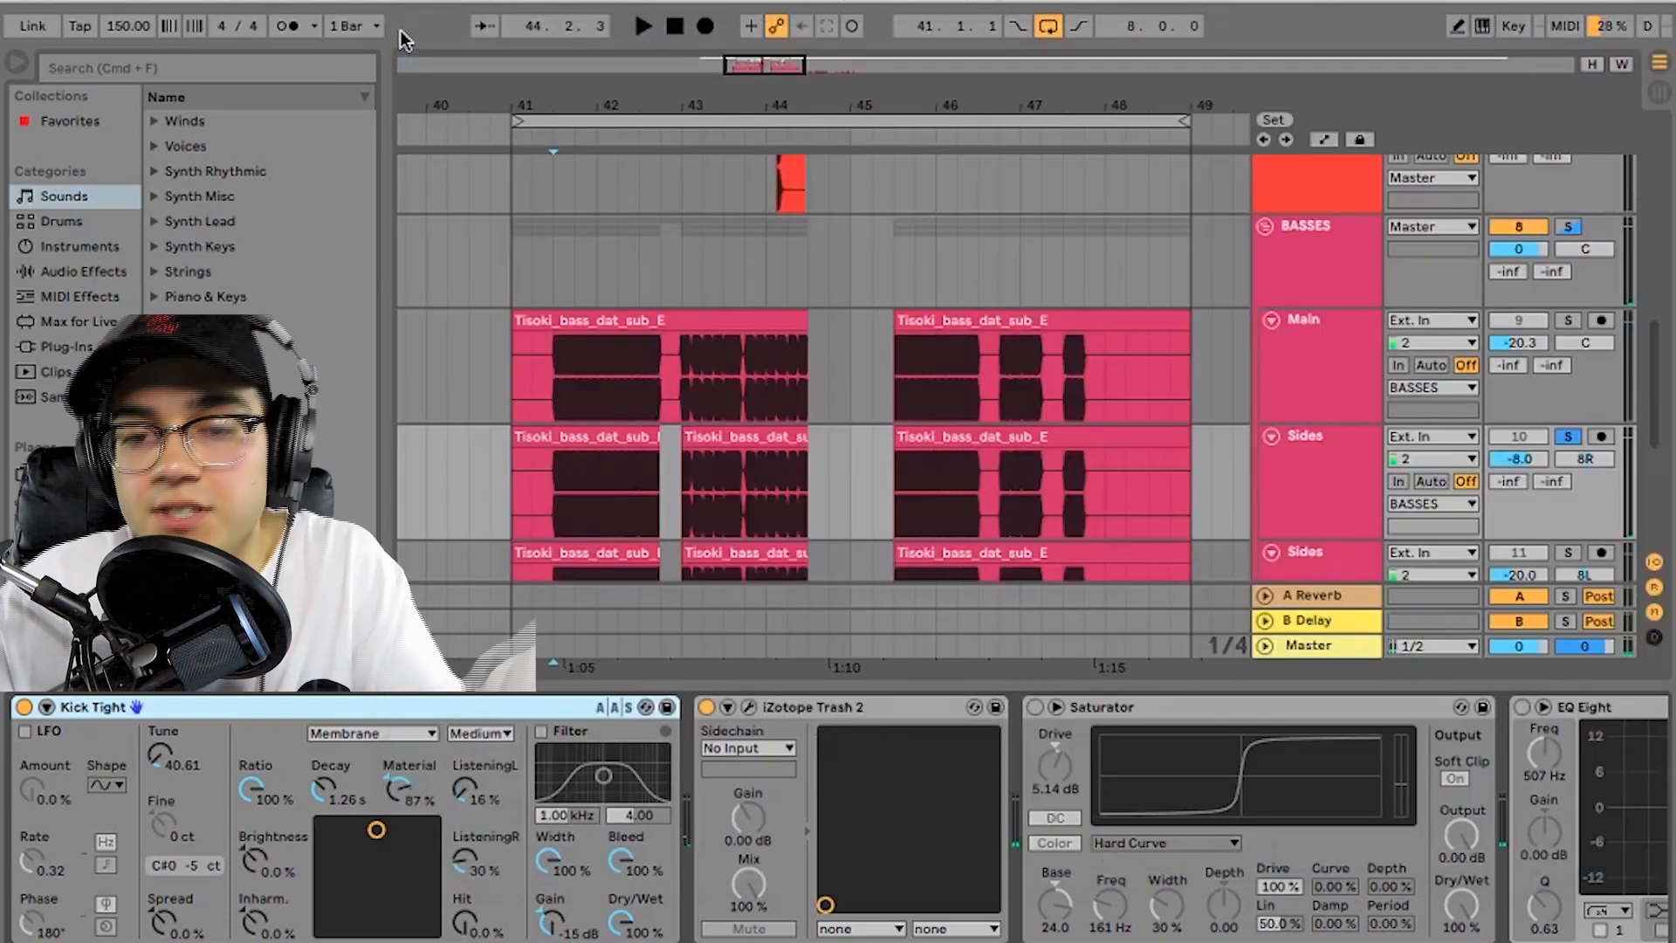
Step: Re-enable the Saturator on the first Sides track and play the bass to hear its effect
{"action": "scroll", "coordinate": [1108, 363], "scroll_direction": "down", "scroll_amount": 2}
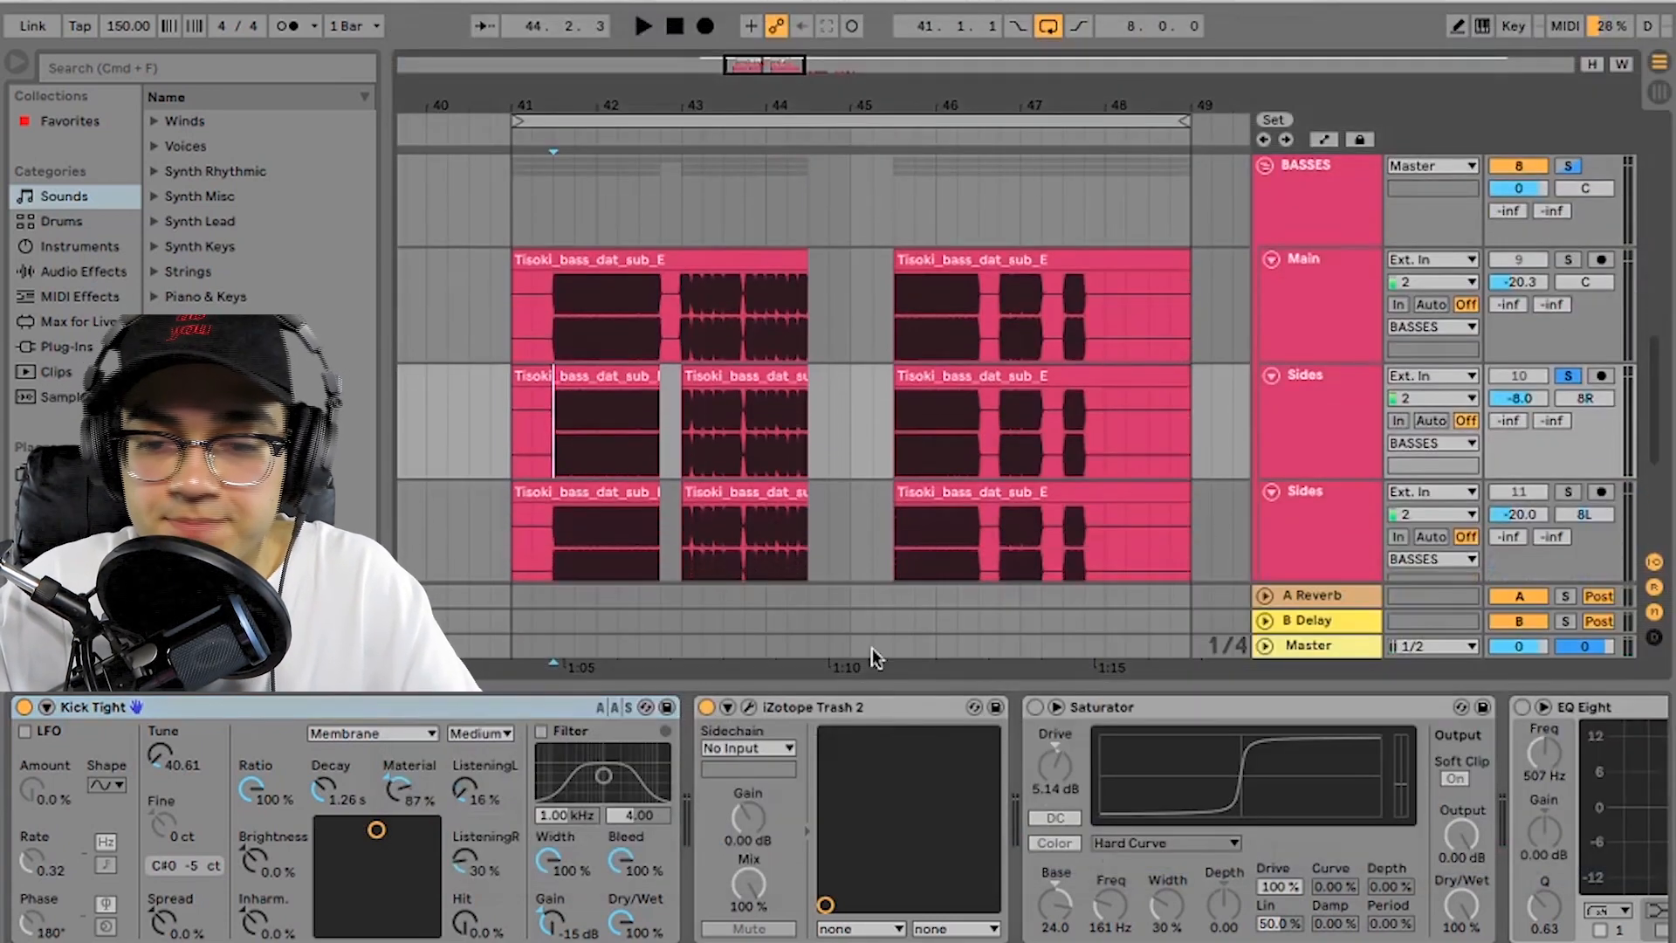
{"action": "left_click", "coordinate": [1034, 707]}
{"action": "key", "text": "space"}
{"action": "scroll", "coordinate": [1035, 715], "scroll_direction": "right", "scroll_amount": 5}
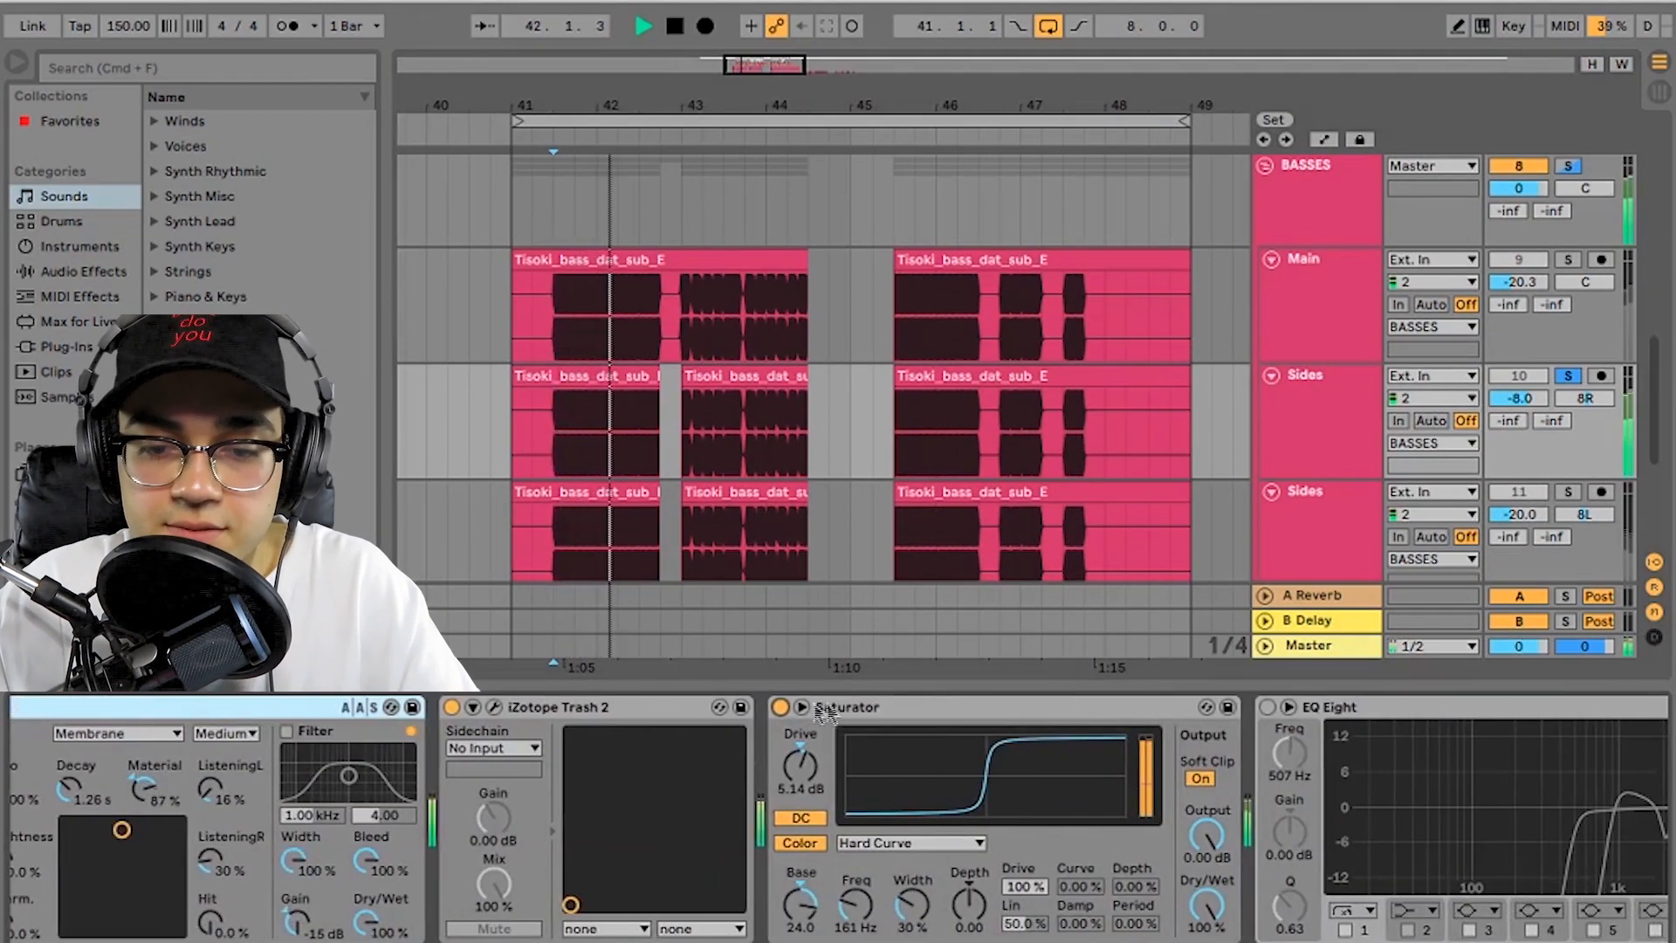
{"action": "key", "text": "space"}
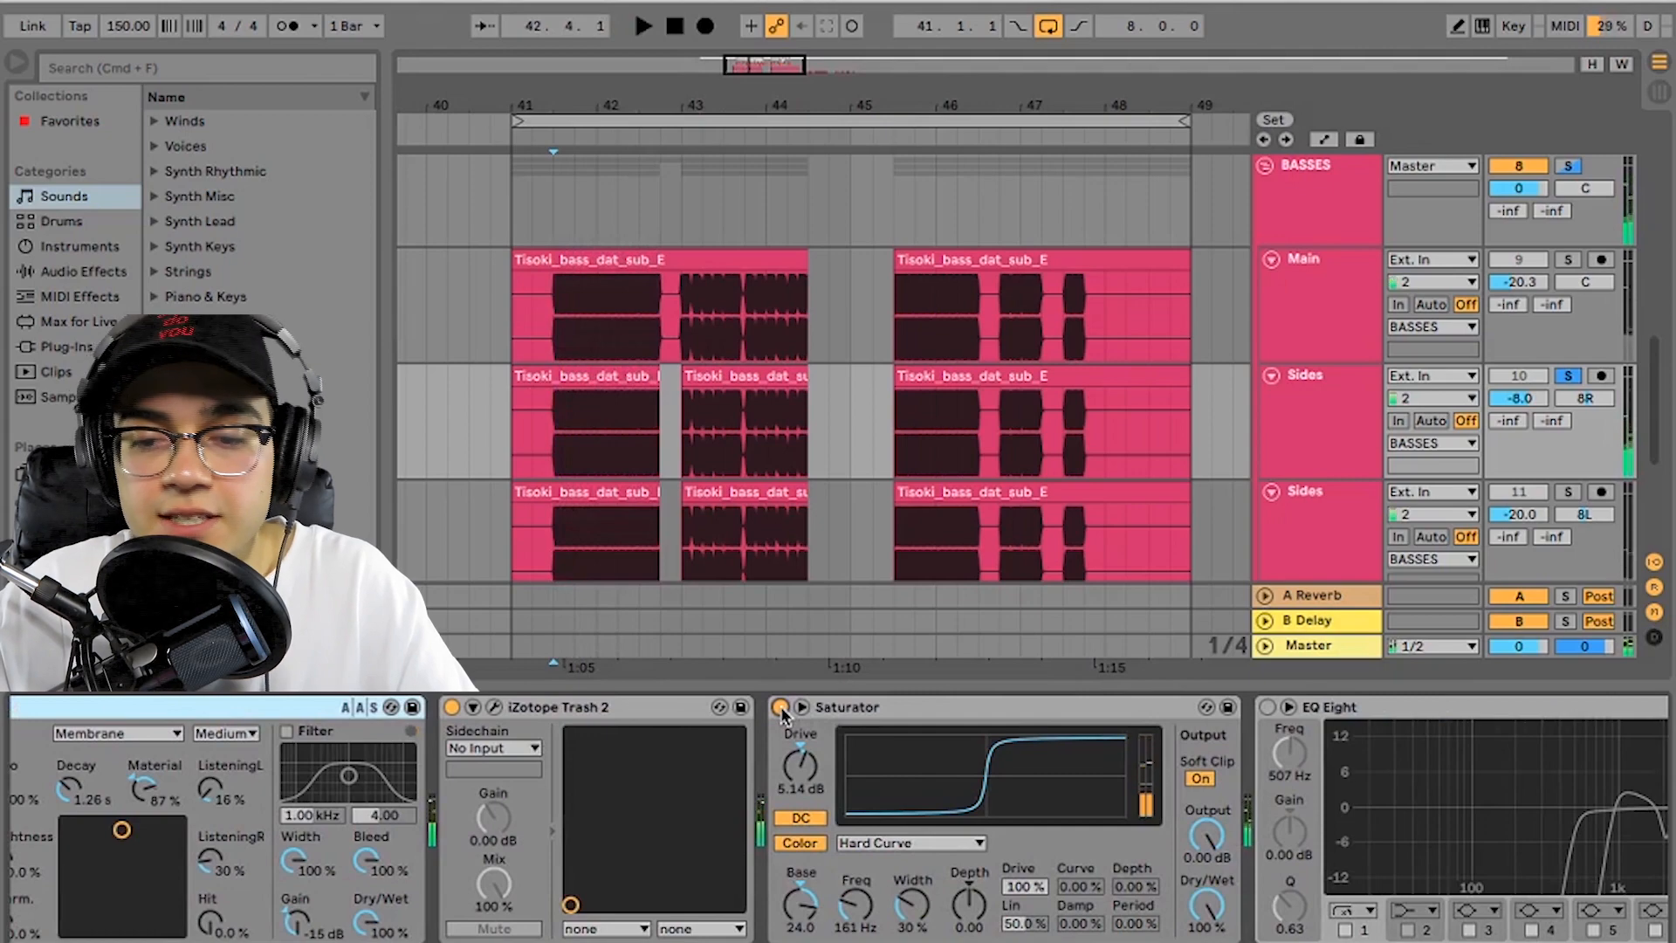
Step: Re-enable the first Sides track's EQ Eight and play the bass, switching the edited channel between Side and Mid to inspect both curves
{"action": "scroll", "coordinate": [782, 714], "scroll_direction": "right", "scroll_amount": 10}
{"action": "left_click", "coordinate": [774, 707]}
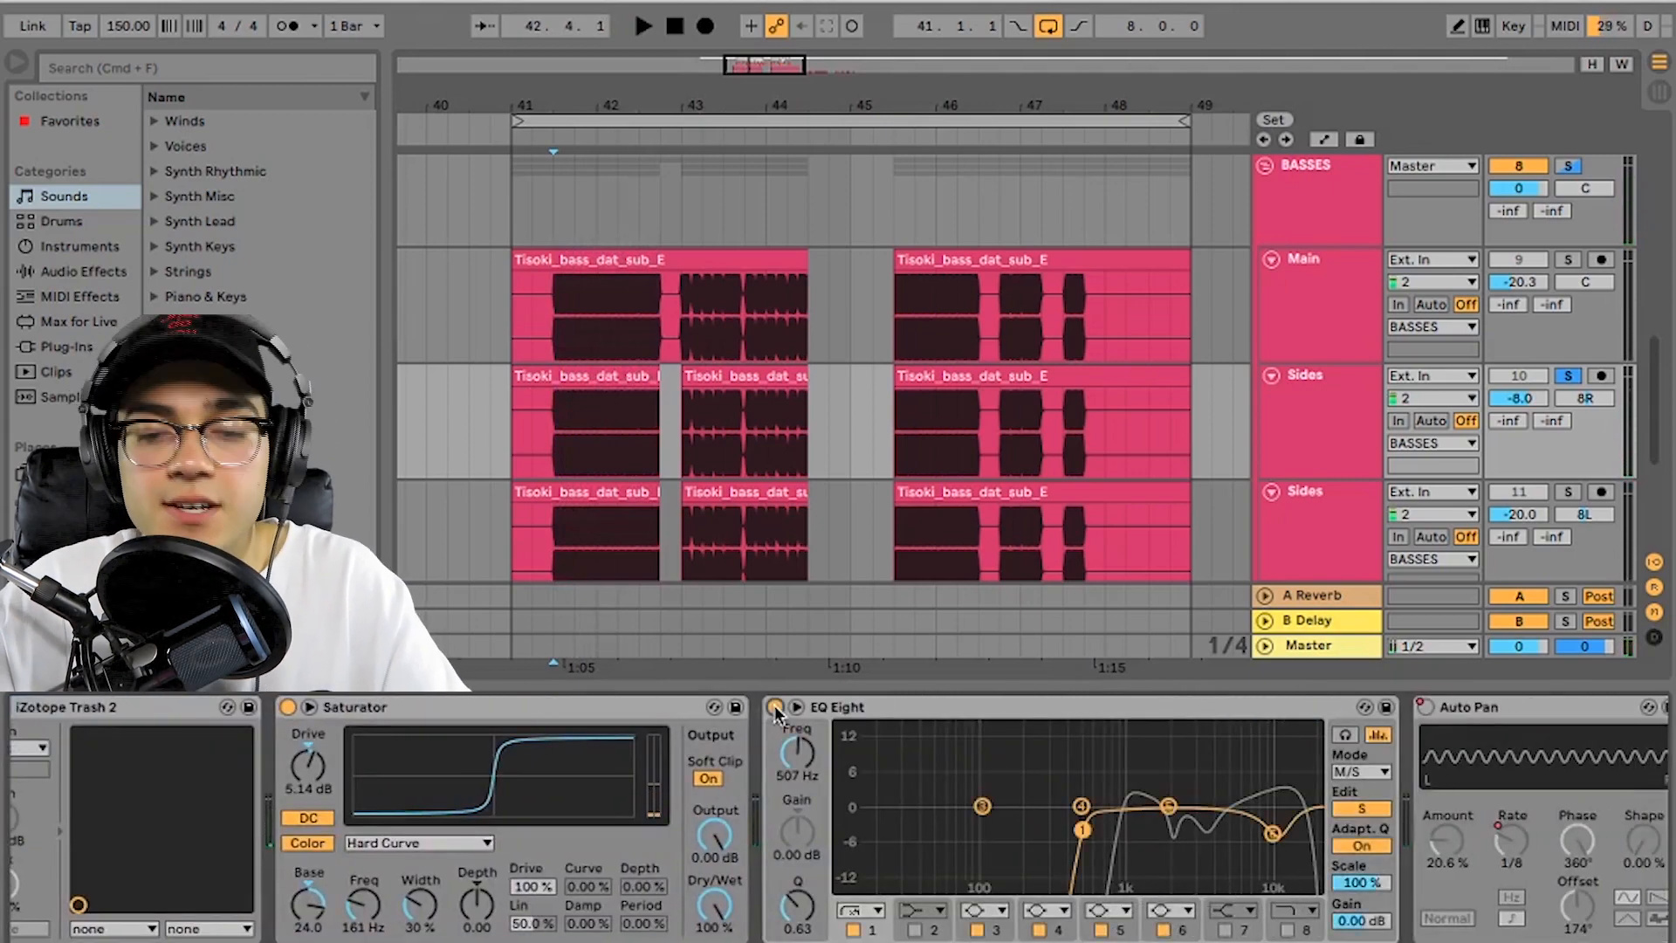
{"action": "key", "text": "space"}
{"action": "scroll", "coordinate": [776, 706], "scroll_direction": "right", "scroll_amount": 3}
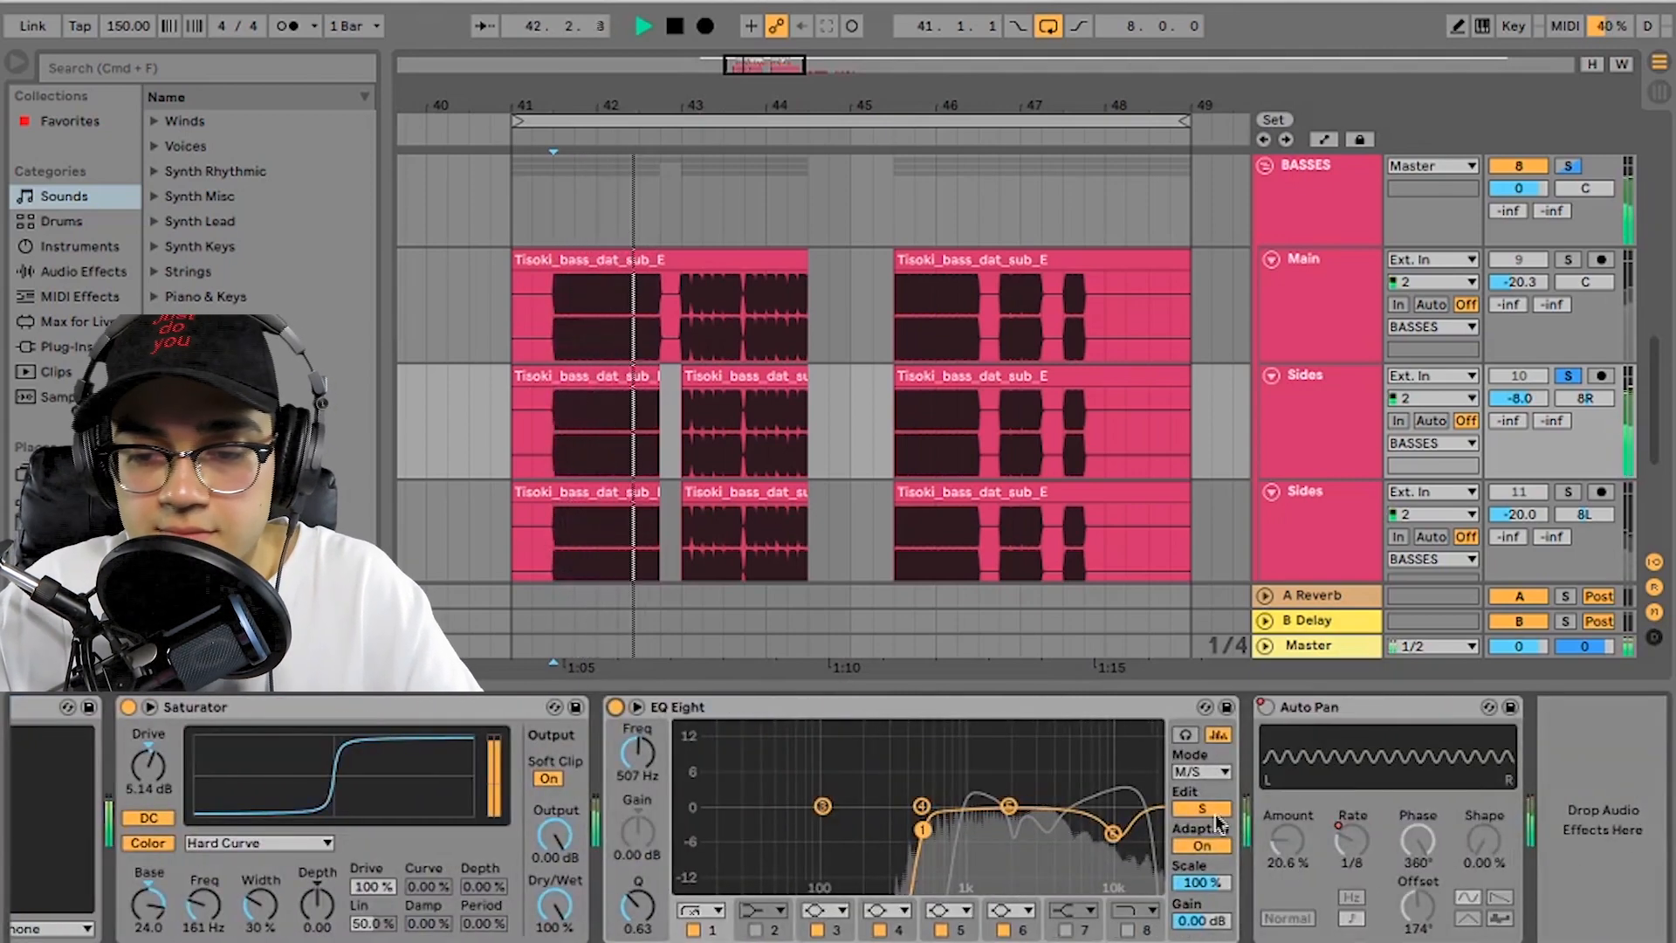
{"action": "left_click", "coordinate": [1210, 810]}
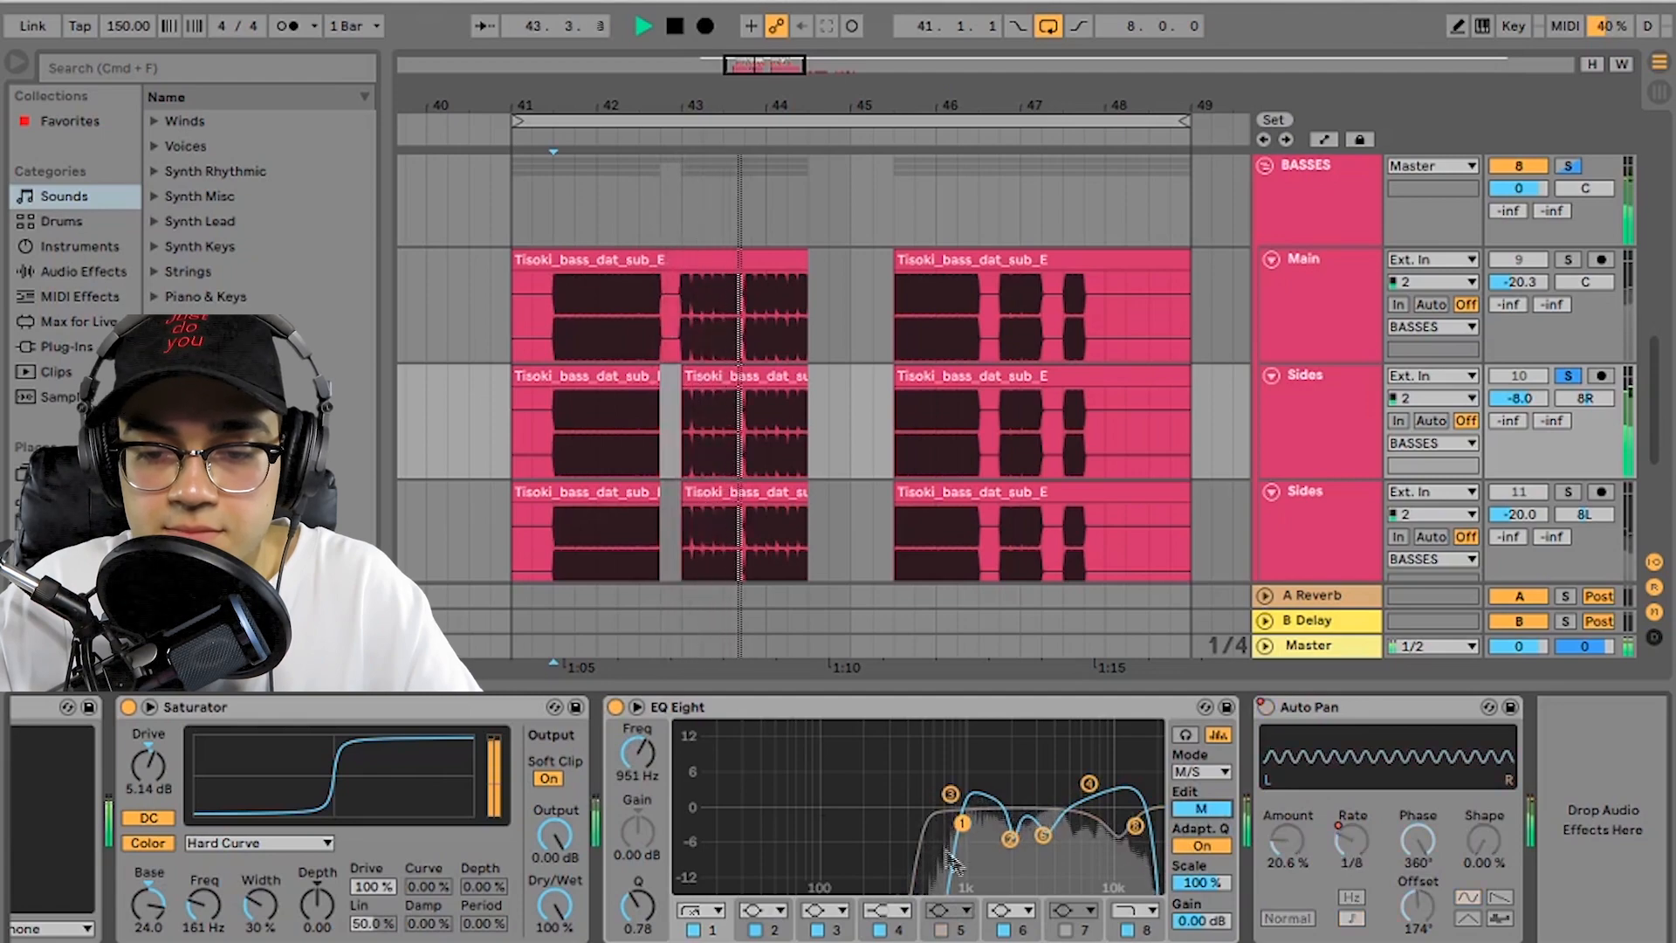
{"action": "left_click", "coordinate": [1198, 810]}
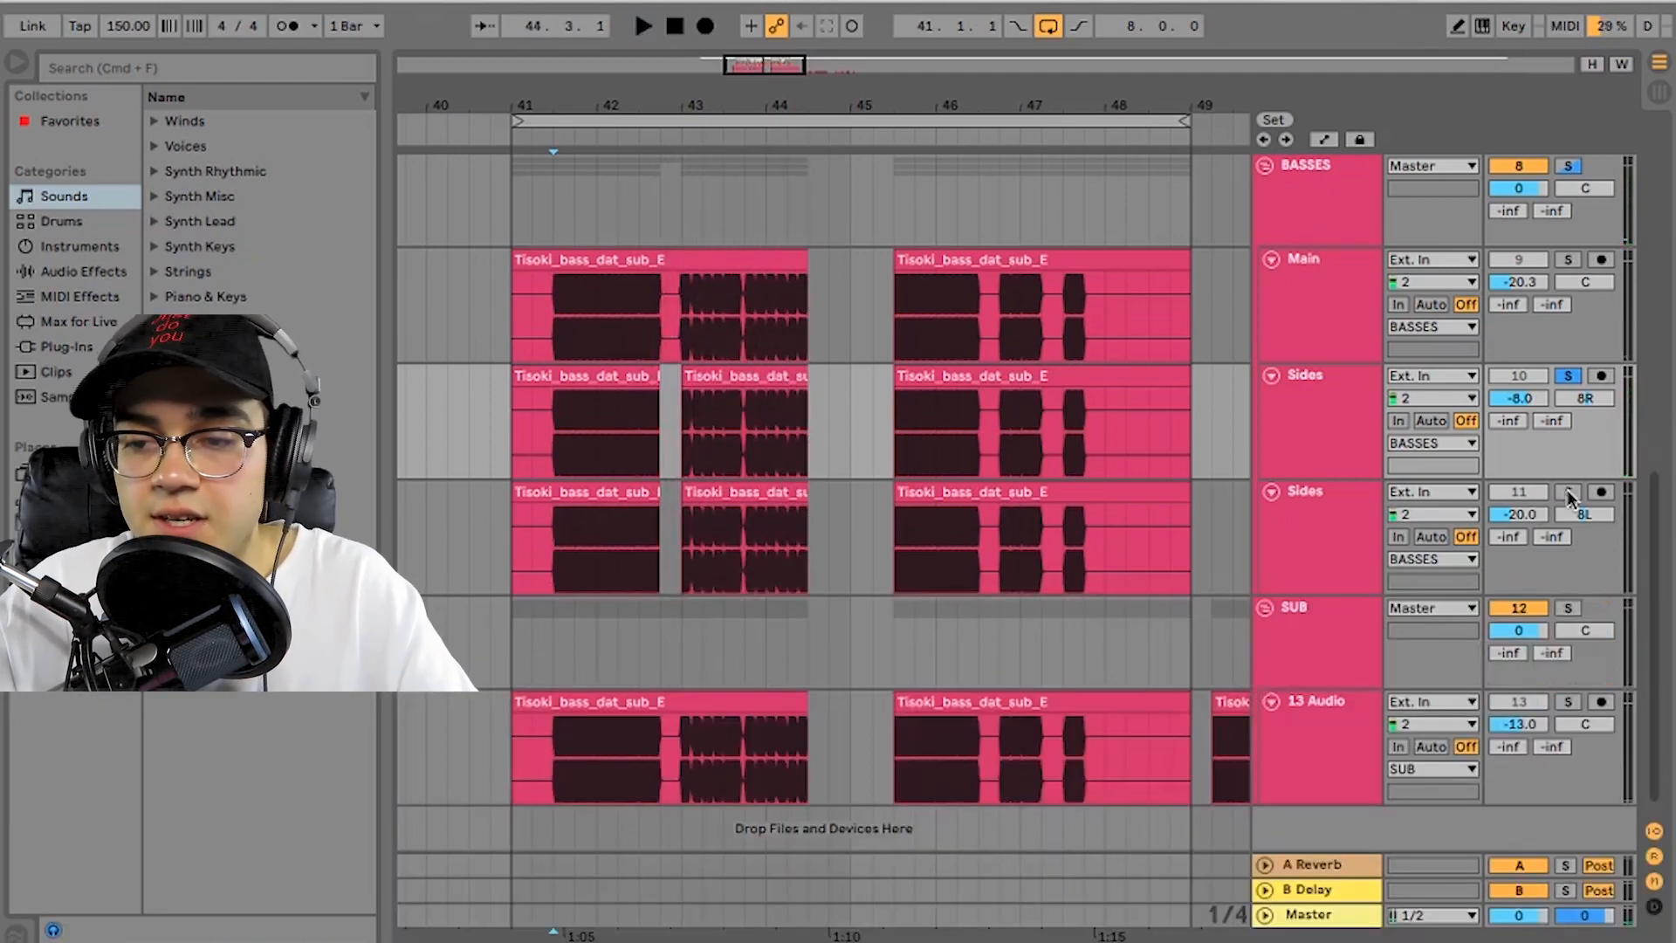
Step: Solo the second Sides track, panned 8L, and play it while viewing its device chain through to the Auto Pan
{"action": "left_click", "coordinate": [1568, 493]}
{"action": "double_click", "coordinate": [1322, 502]}
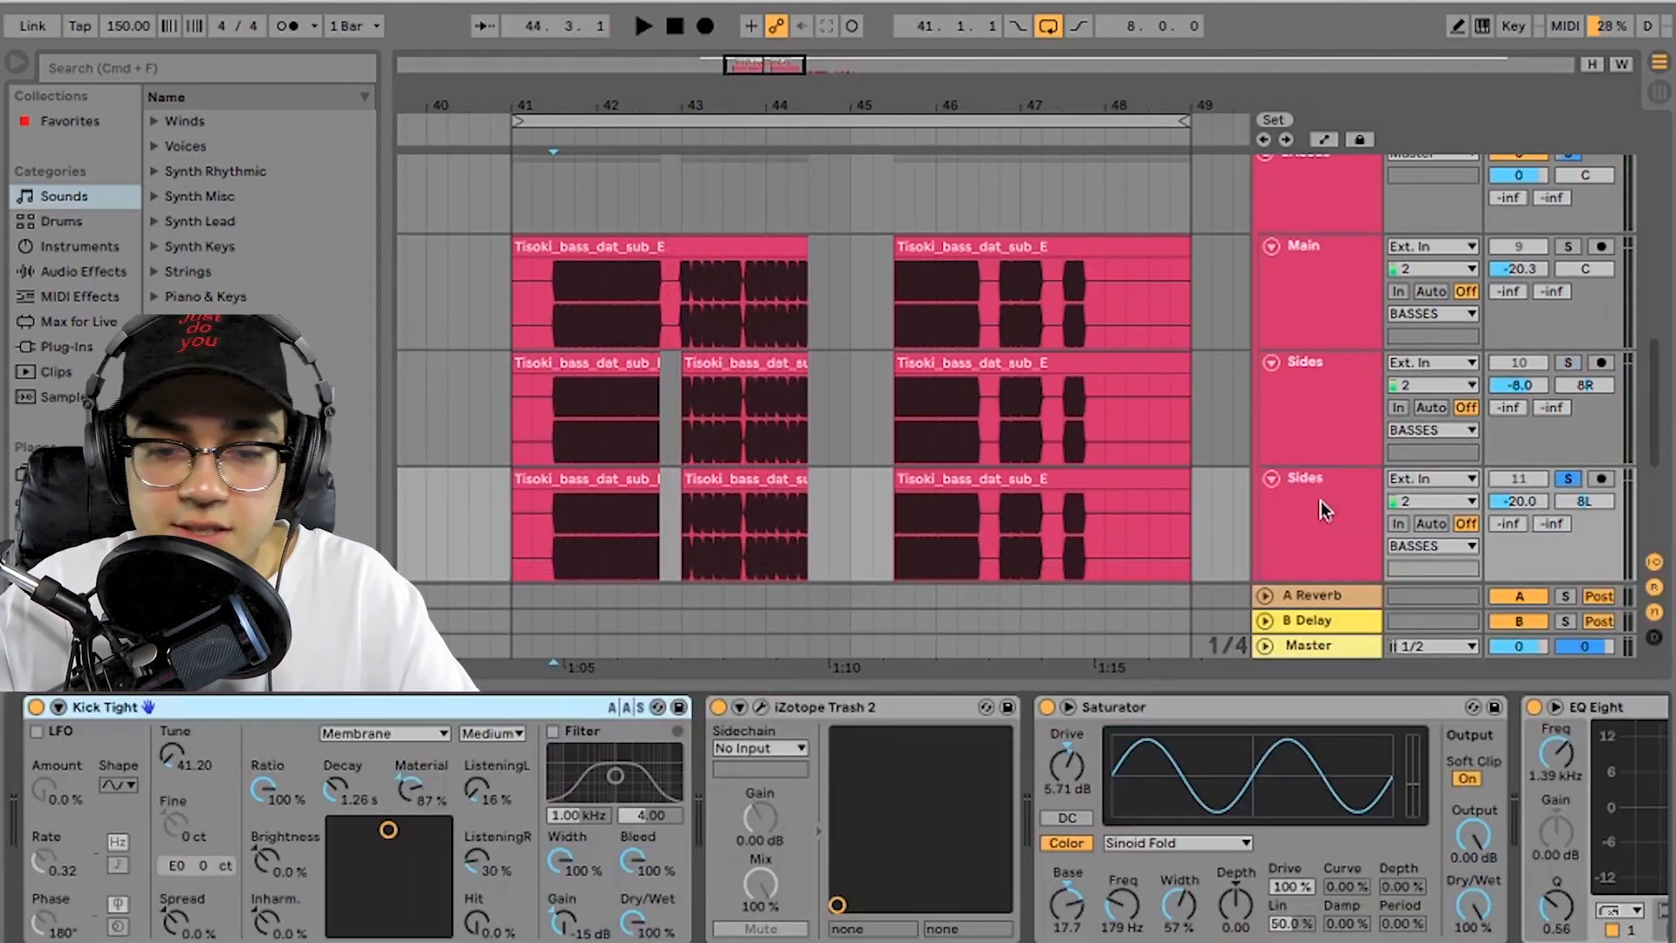
{"action": "key", "text": "space"}
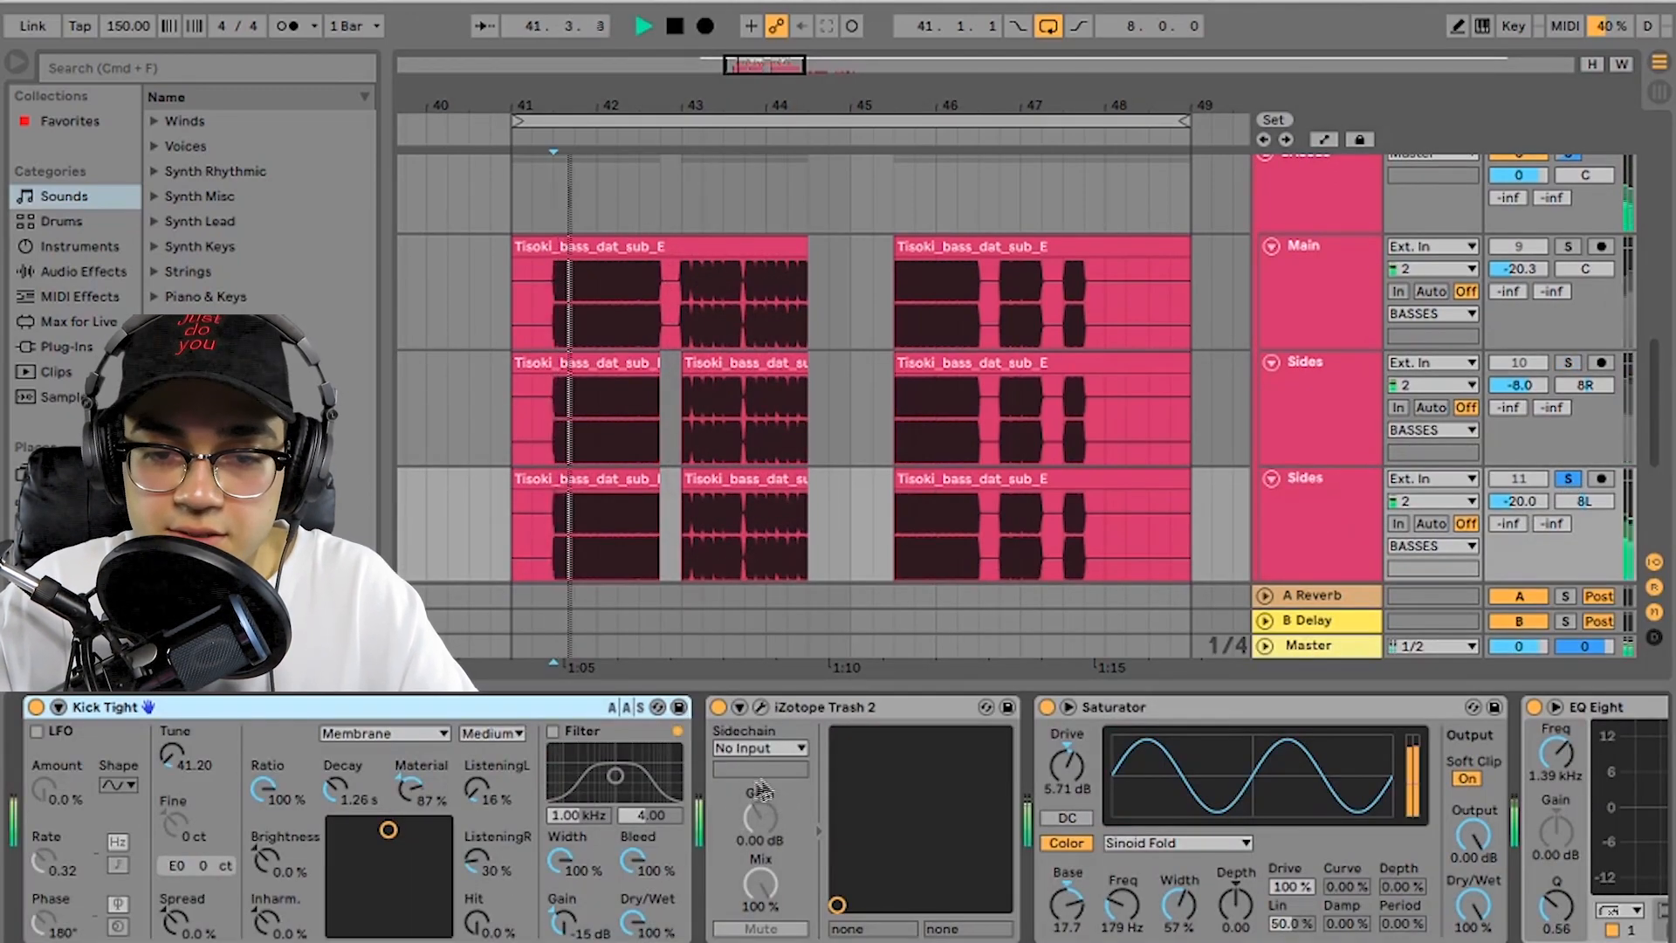
{"action": "scroll", "coordinate": [840, 723], "scroll_direction": "right", "scroll_amount": 10}
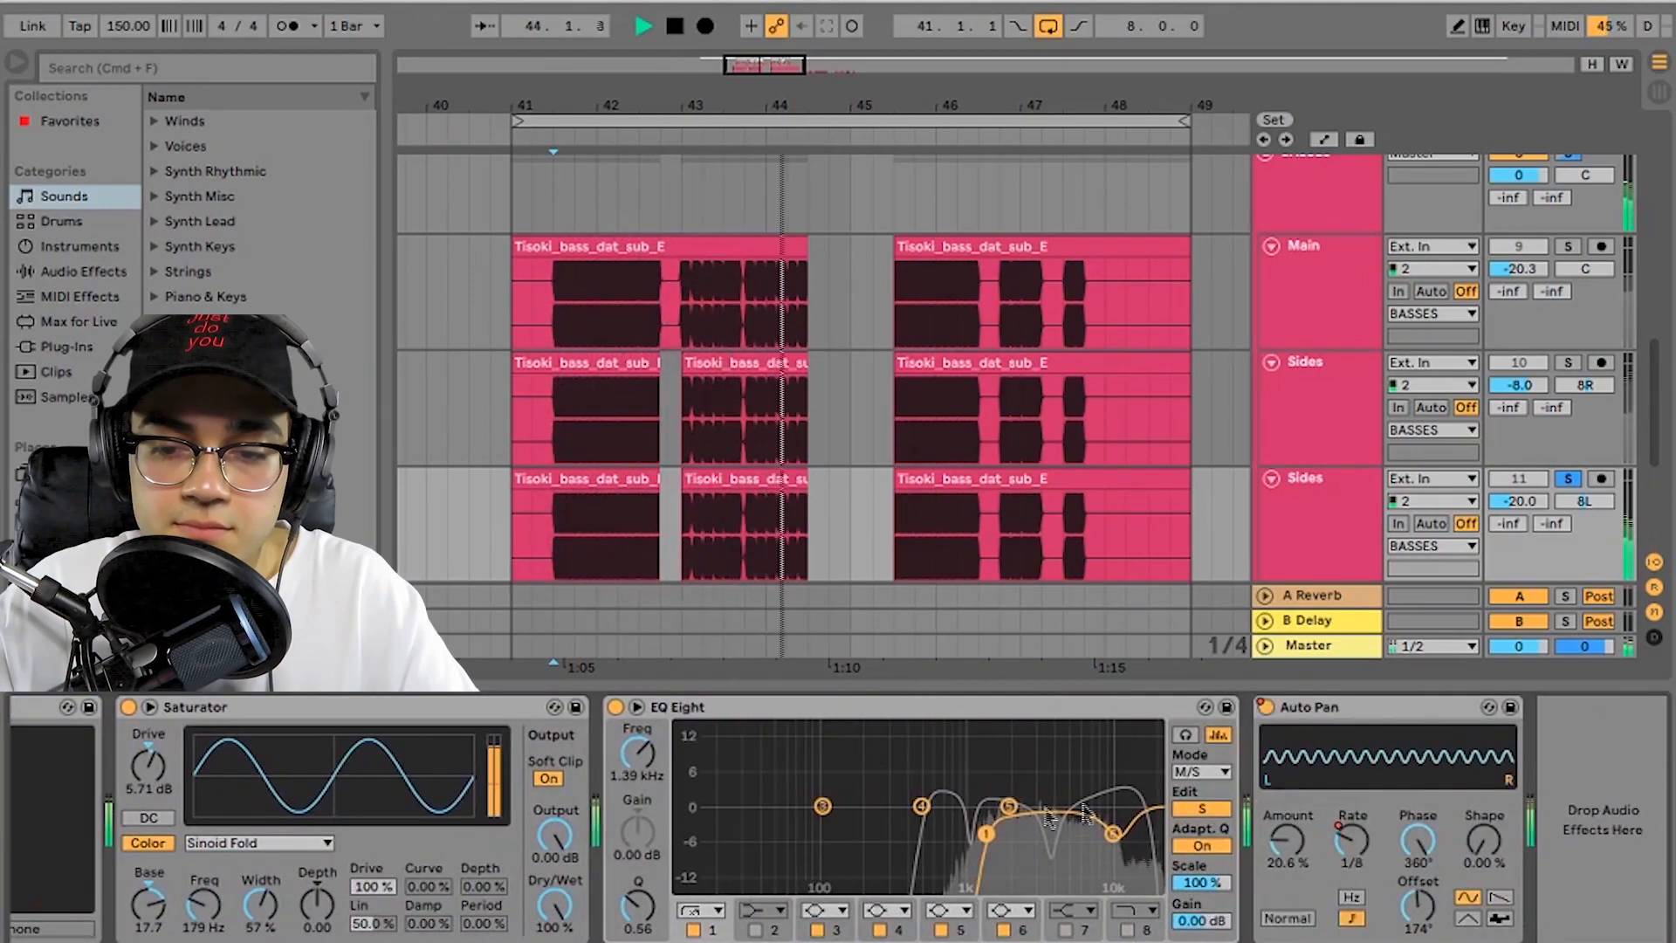
{"action": "key", "text": "space"}
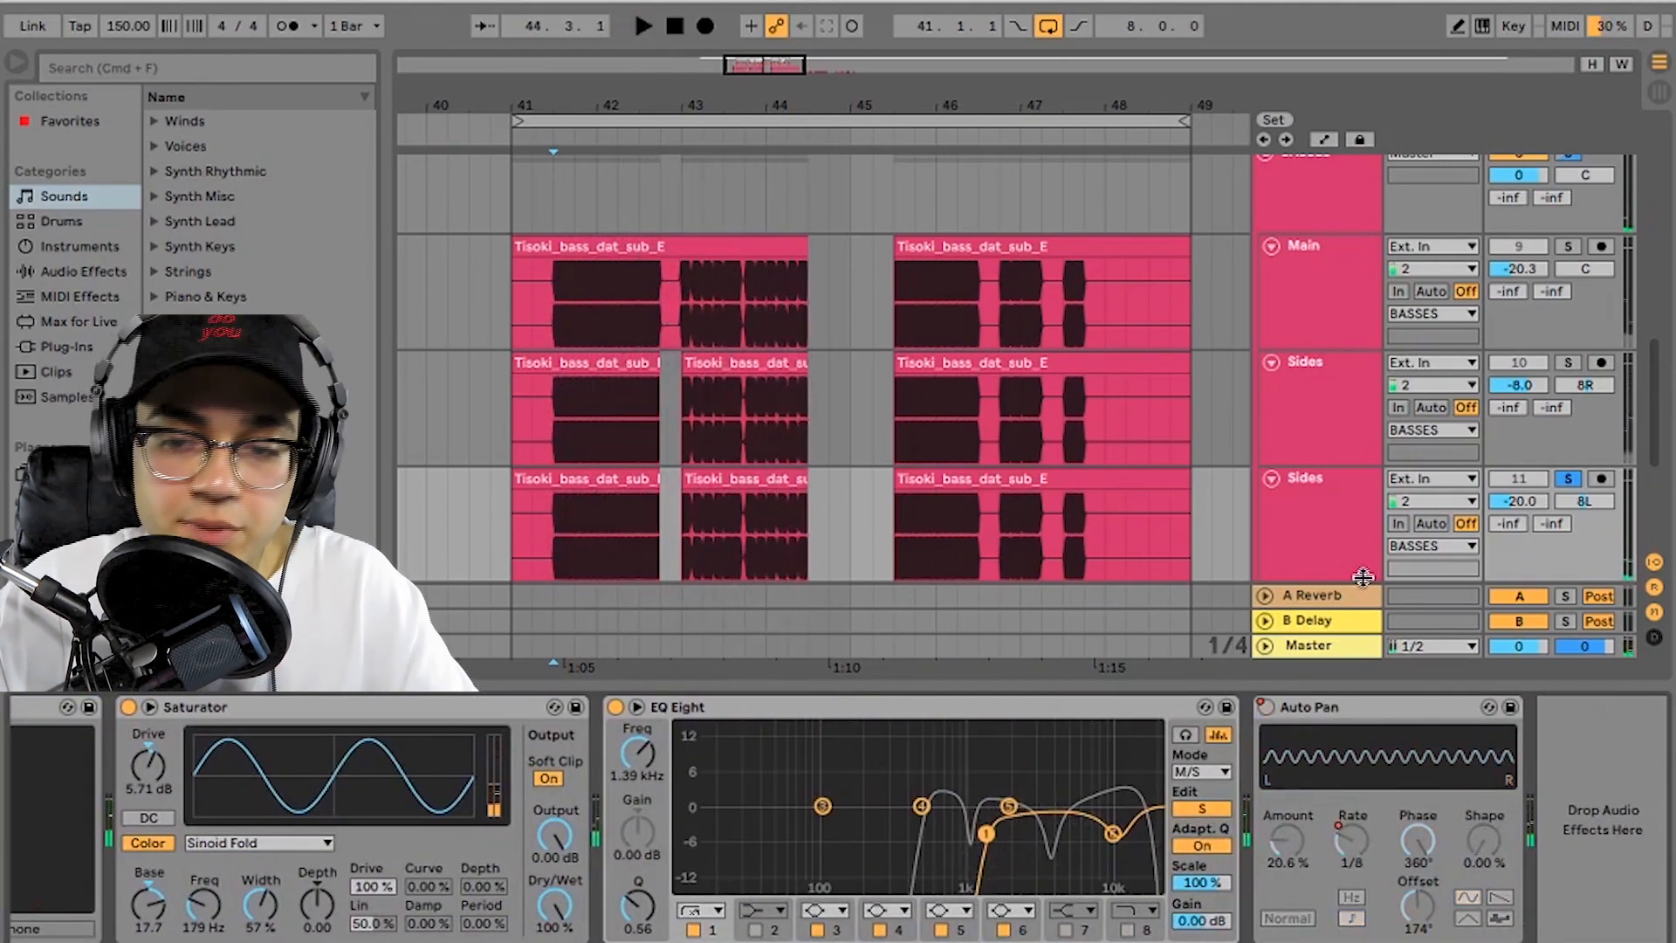
Step: Unsolo the second Sides track, solo the SUB group and play it to hear the sub bass alone
{"action": "key", "text": "a"}
{"action": "scroll", "coordinate": [1209, 502], "scroll_direction": "down", "scroll_amount": 4}
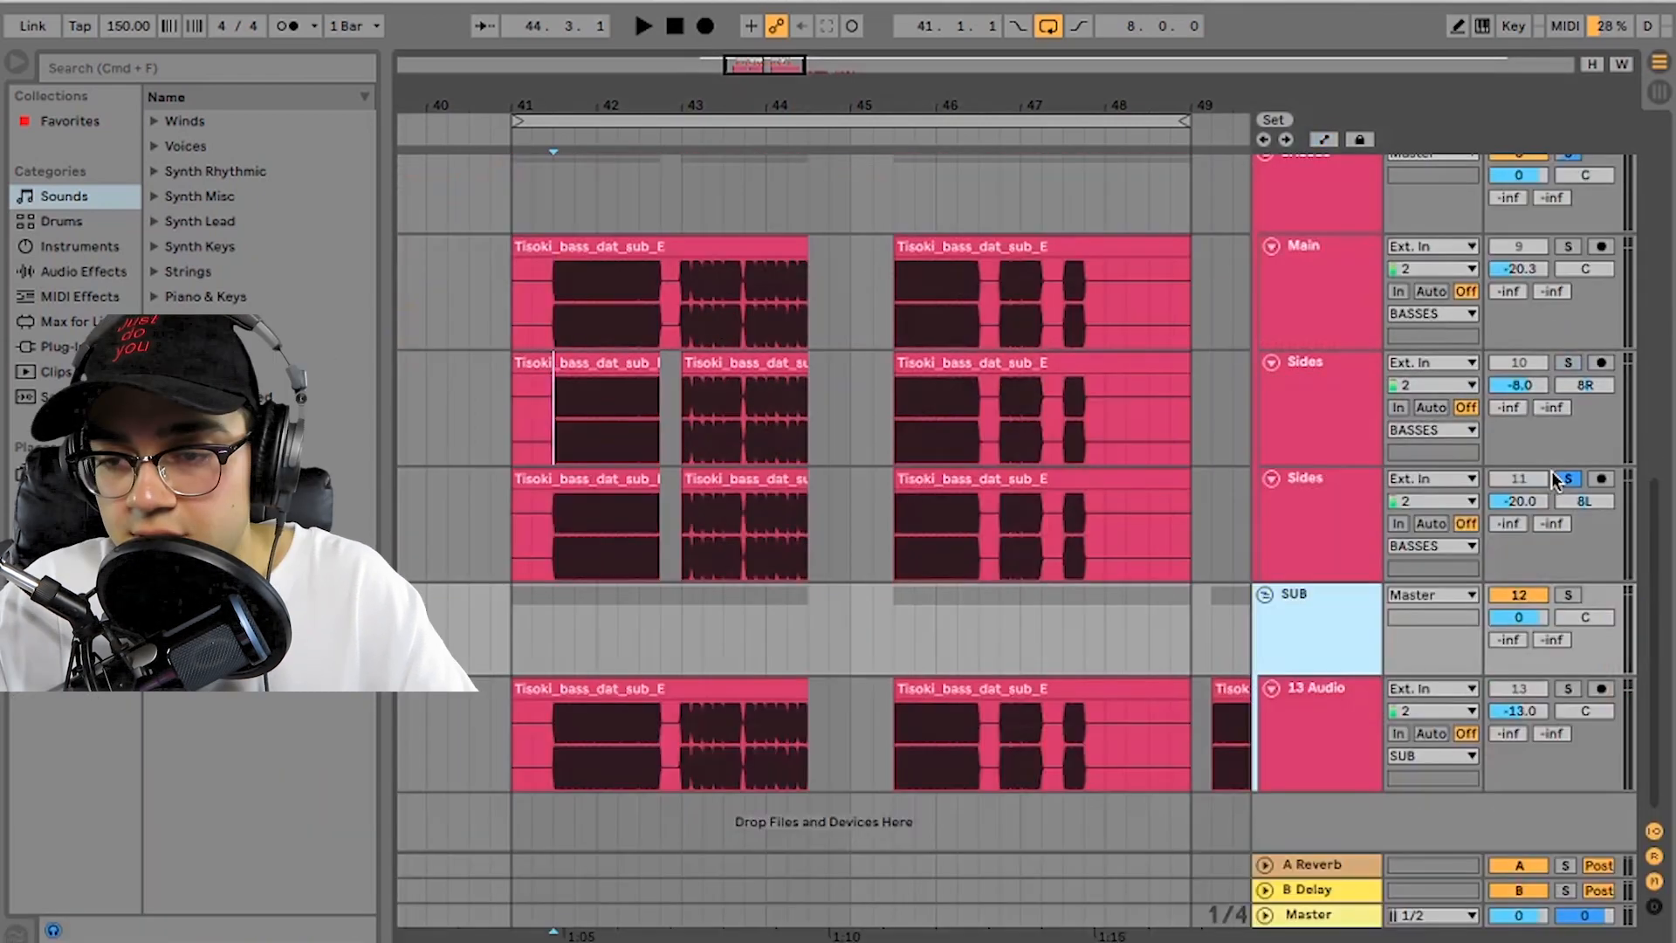
{"action": "left_click", "coordinate": [1569, 478]}
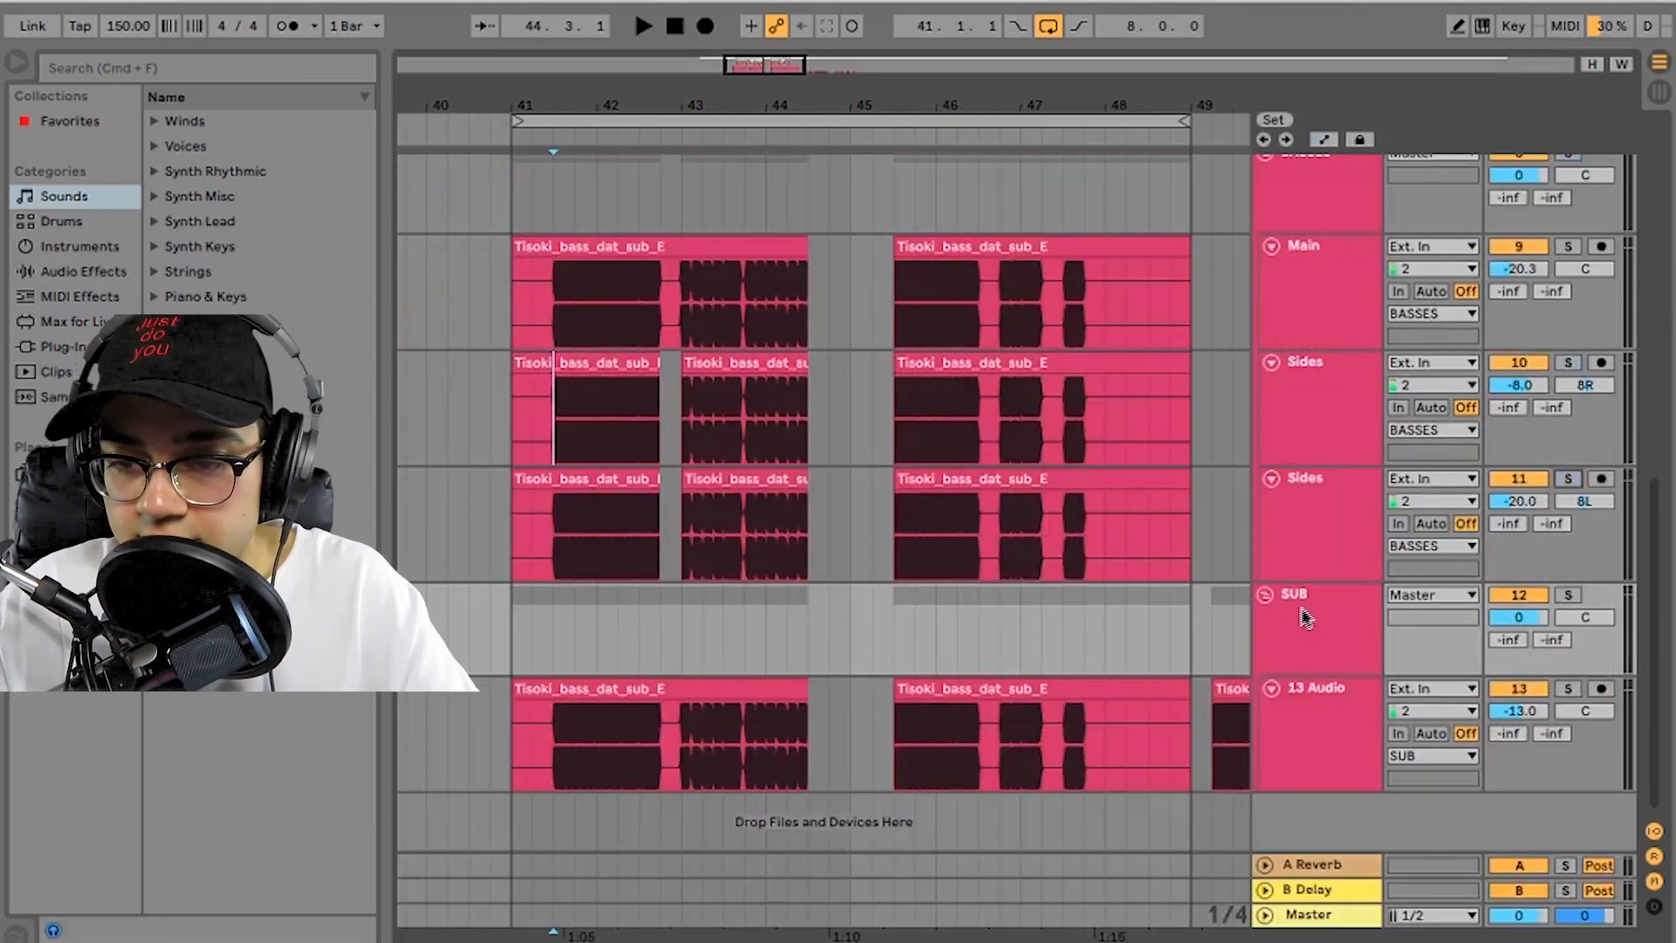
{"action": "left_click", "coordinate": [1299, 610]}
{"action": "left_click", "coordinate": [1577, 596]}
{"action": "key", "text": "space"}
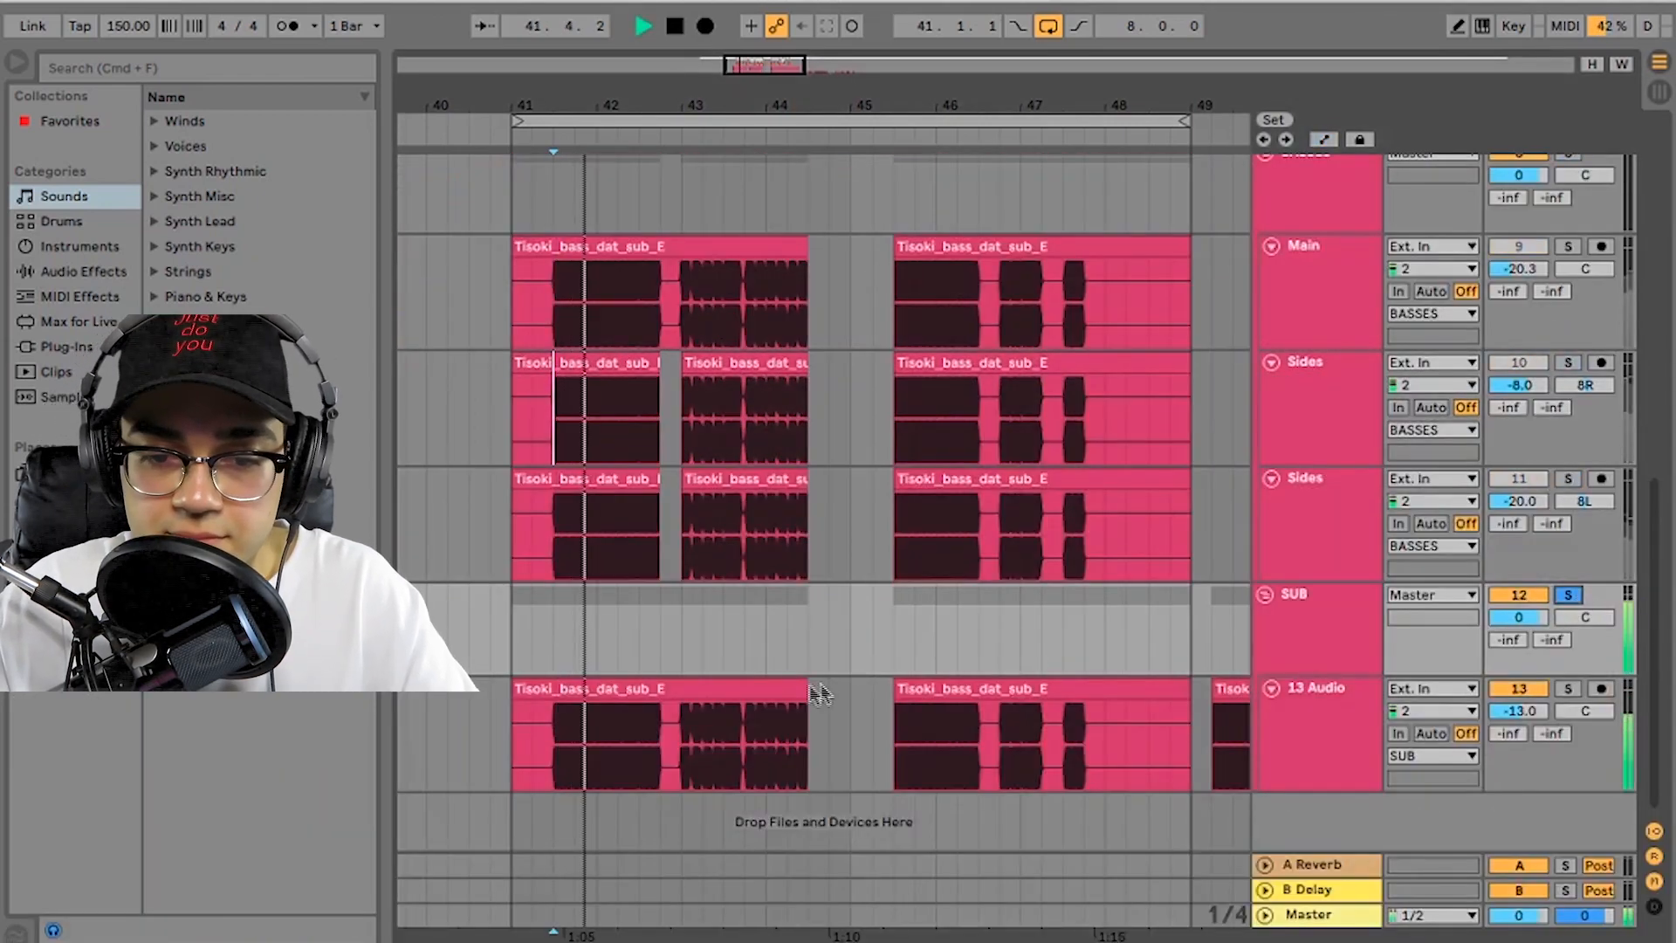
{"action": "key", "text": "space"}
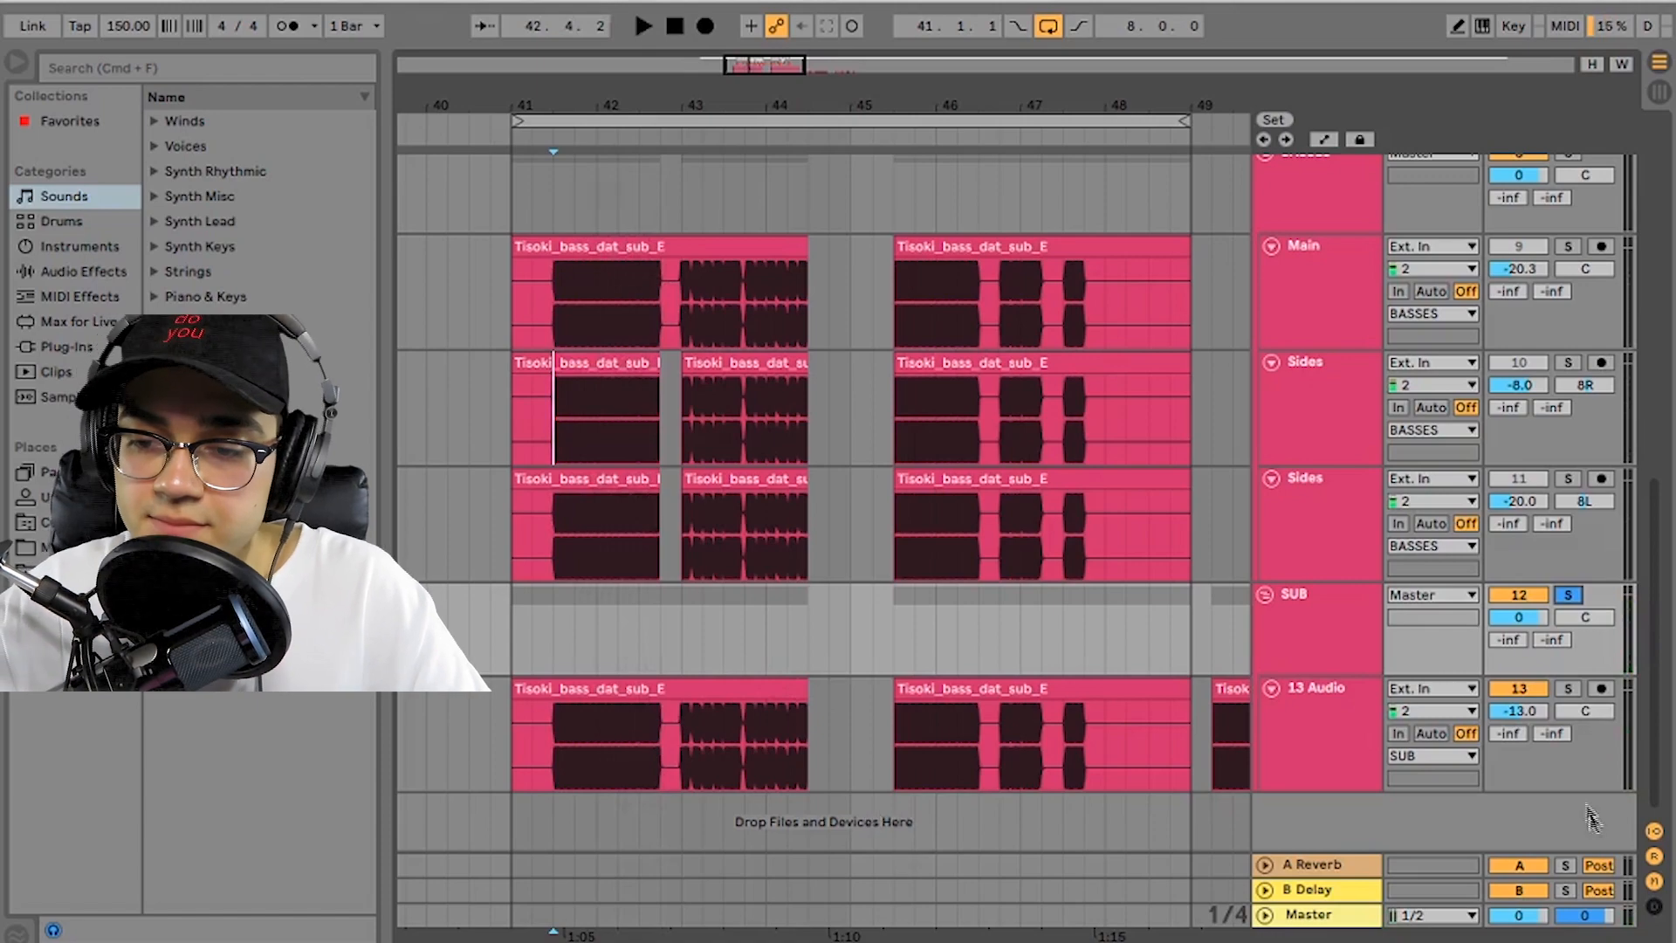
Step: Inspect the SUB group's device chain from wash out through the Glue Compressor and both Compressors while playing the soloed sub
{"action": "double_click", "coordinate": [1308, 606]}
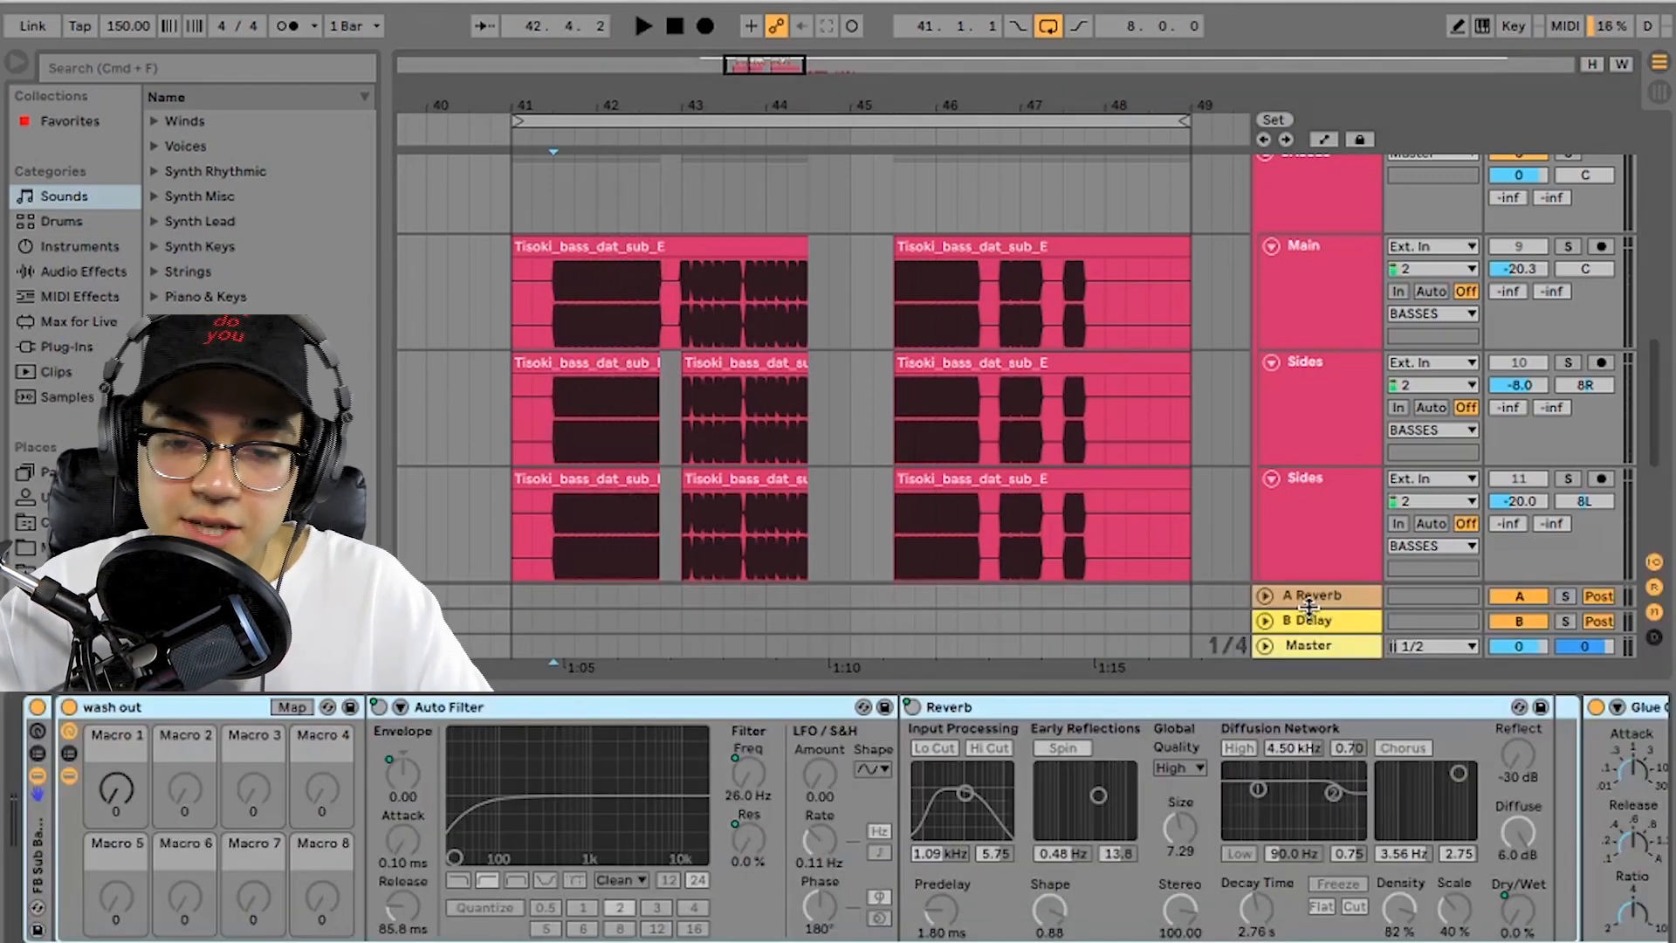
{"action": "scroll", "coordinate": [689, 798], "scroll_direction": "right", "scroll_amount": 10}
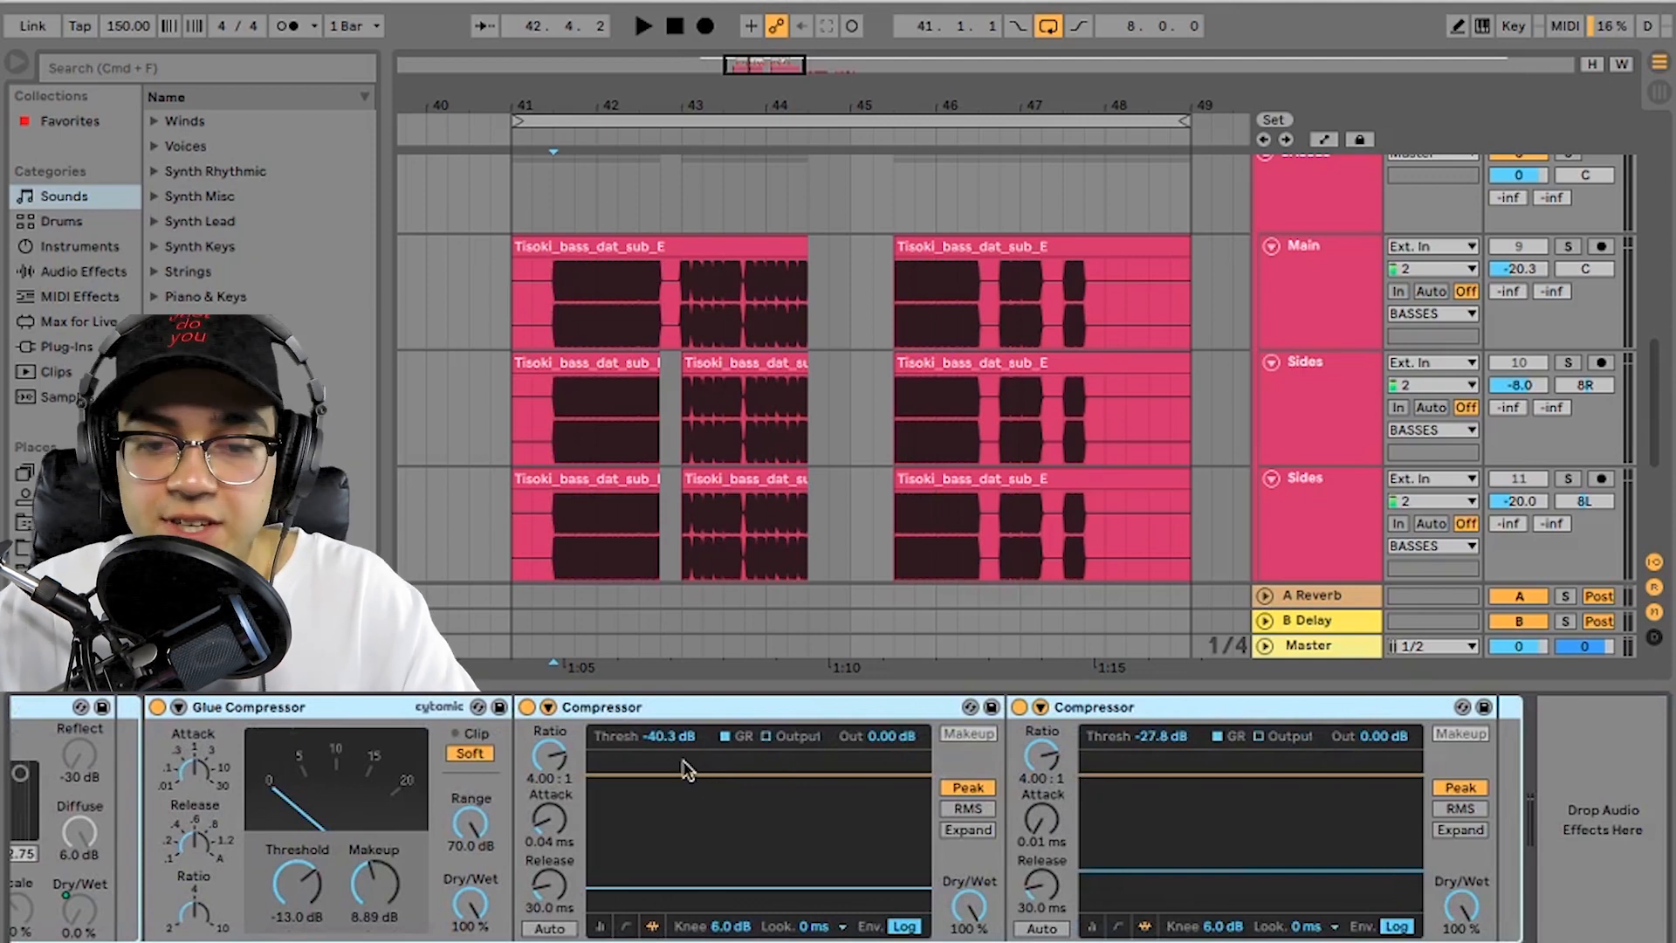
{"action": "key", "text": "space"}
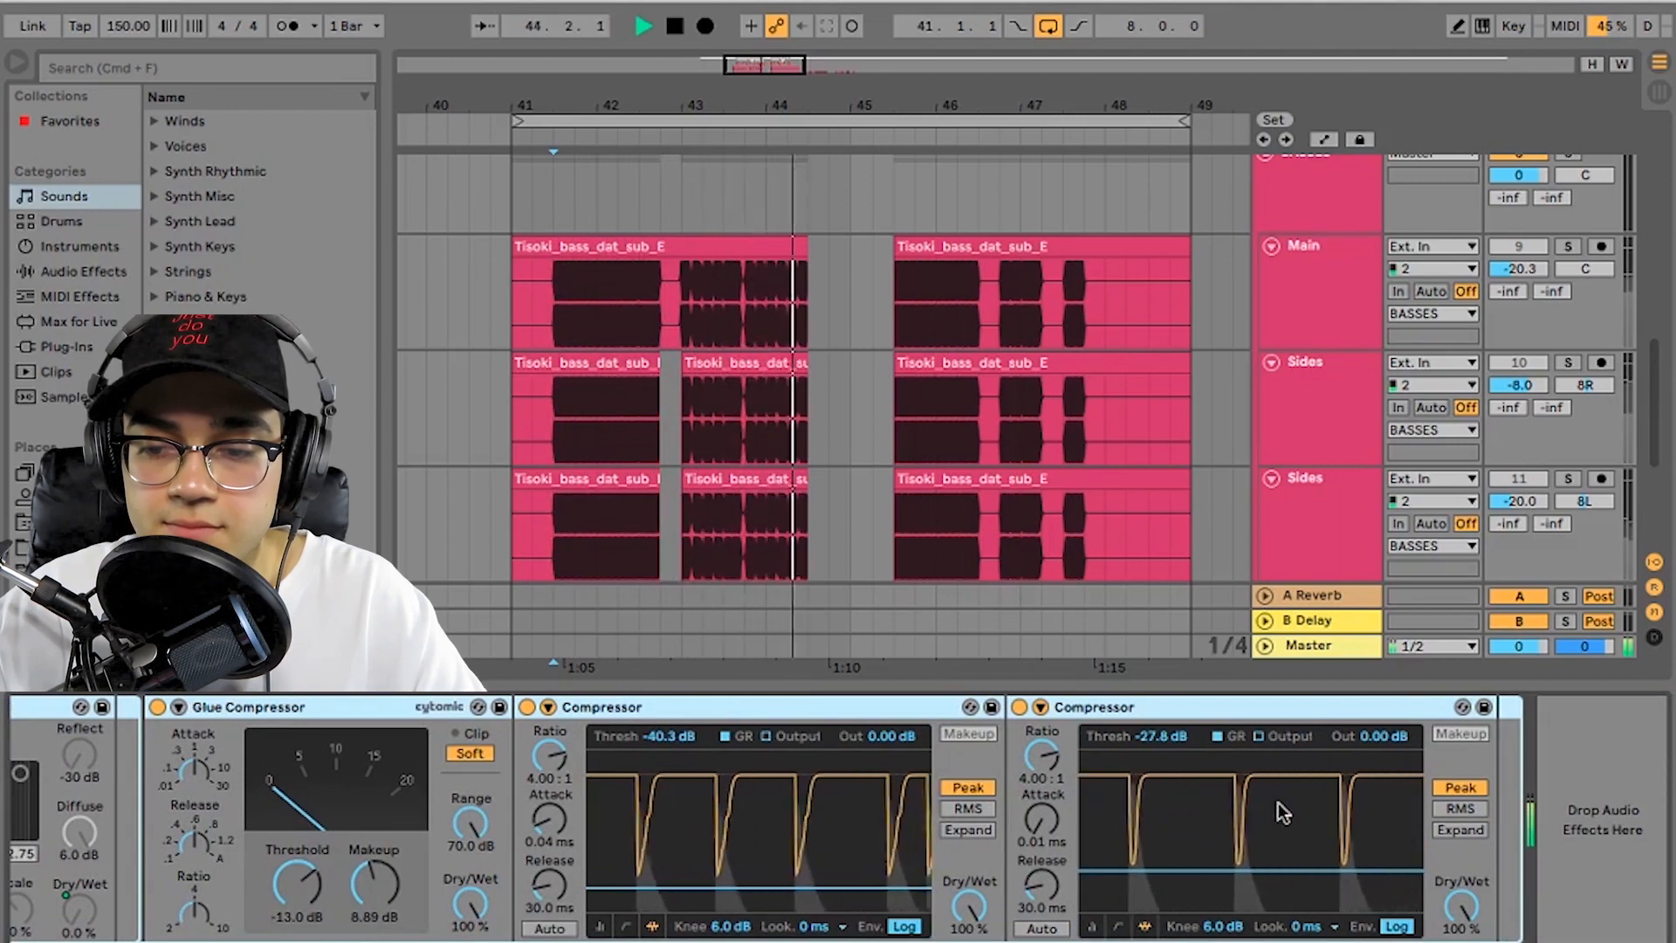
{"action": "scroll", "coordinate": [873, 786], "scroll_direction": "left", "scroll_amount": 10}
{"action": "key", "text": "space"}
{"action": "scroll", "coordinate": [661, 731], "scroll_direction": "left", "scroll_amount": 5}
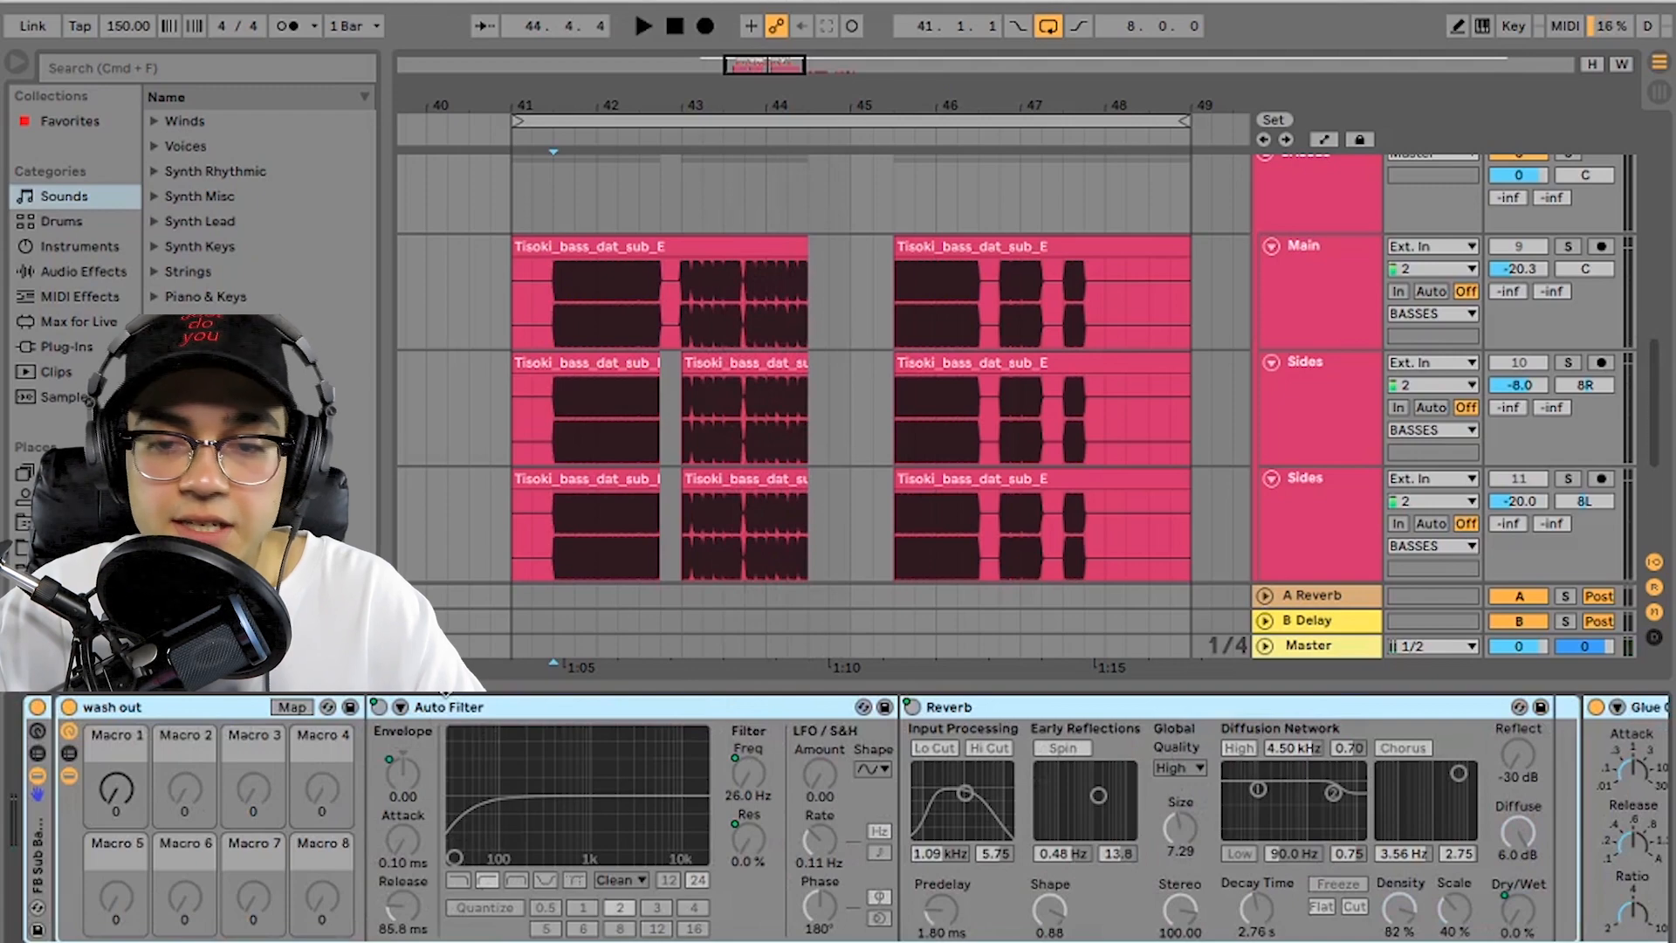
Step: Solo the 13 Audio track inside the SUB group and view its EQ Eight, Audio Effect Rack and Glue Compressor chain
{"action": "left_click", "coordinate": [447, 690]}
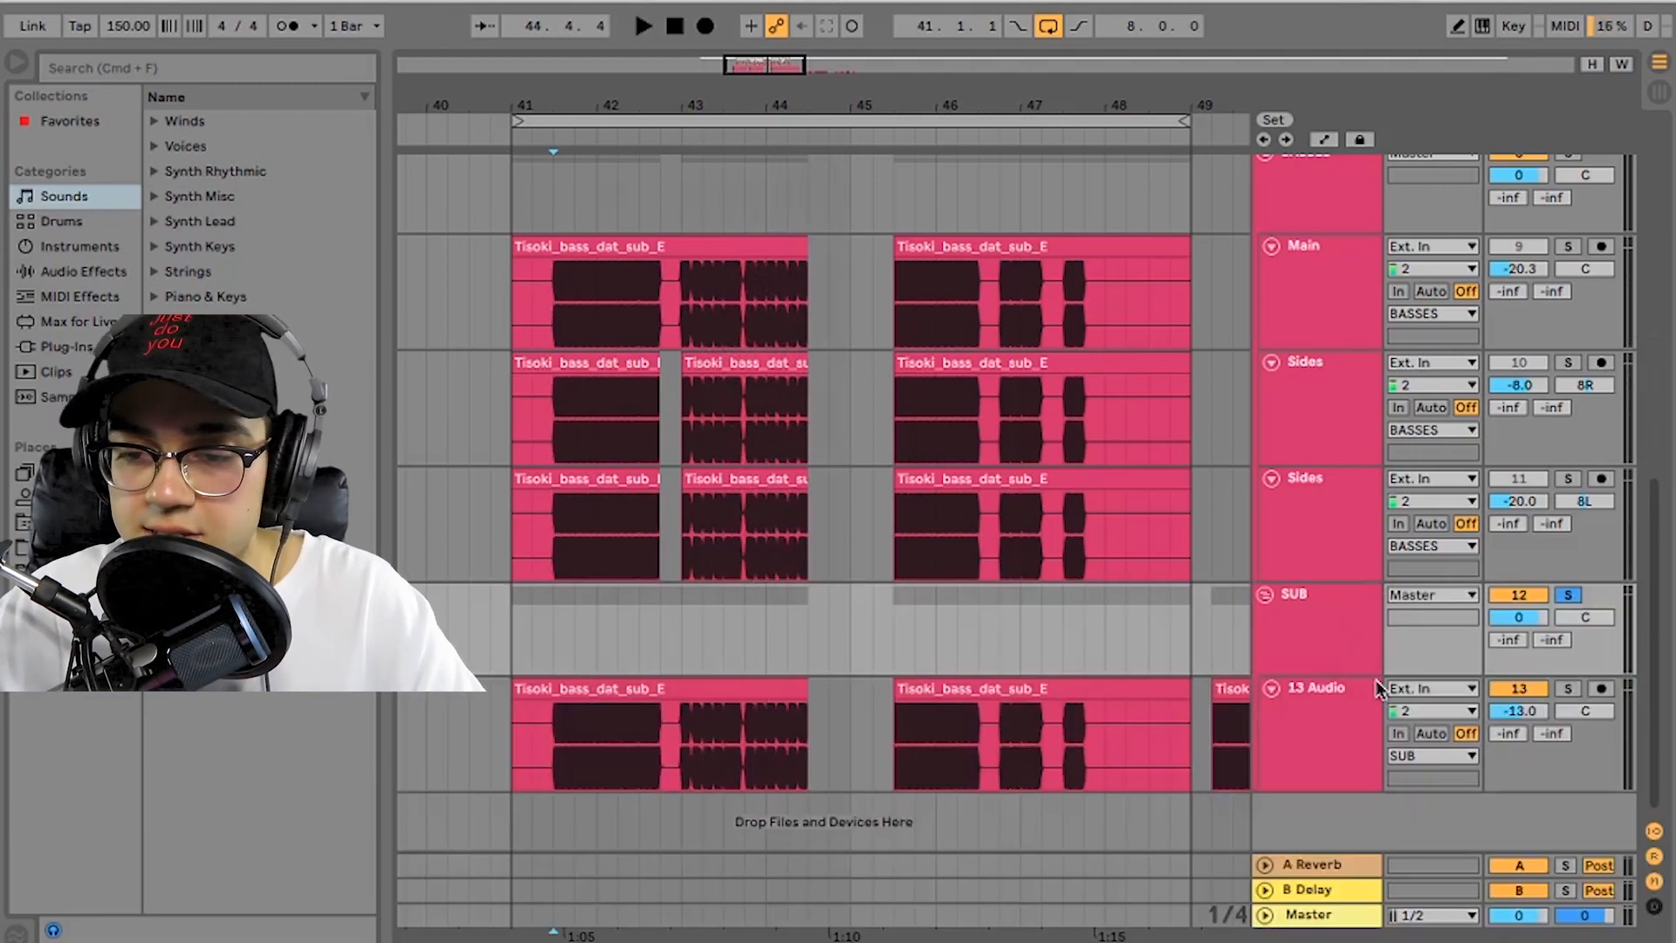
{"action": "left_click", "coordinate": [1574, 689]}
{"action": "double_click", "coordinate": [1344, 694]}
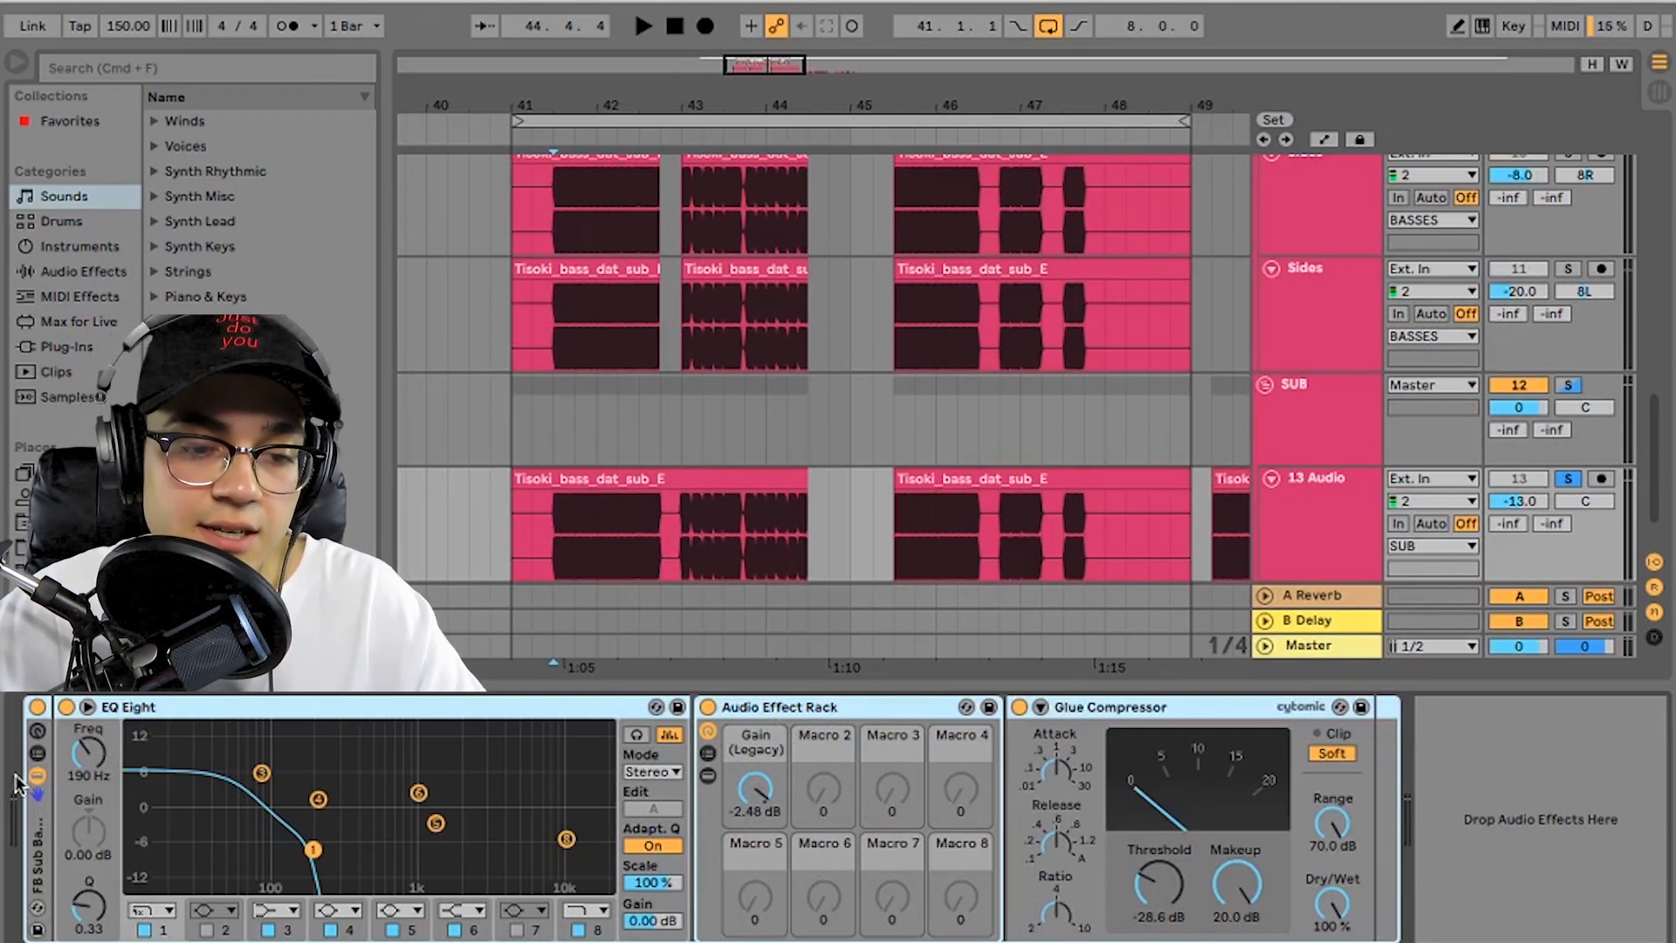
{"action": "key", "text": "Delete"}
{"action": "key", "text": "super+z"}
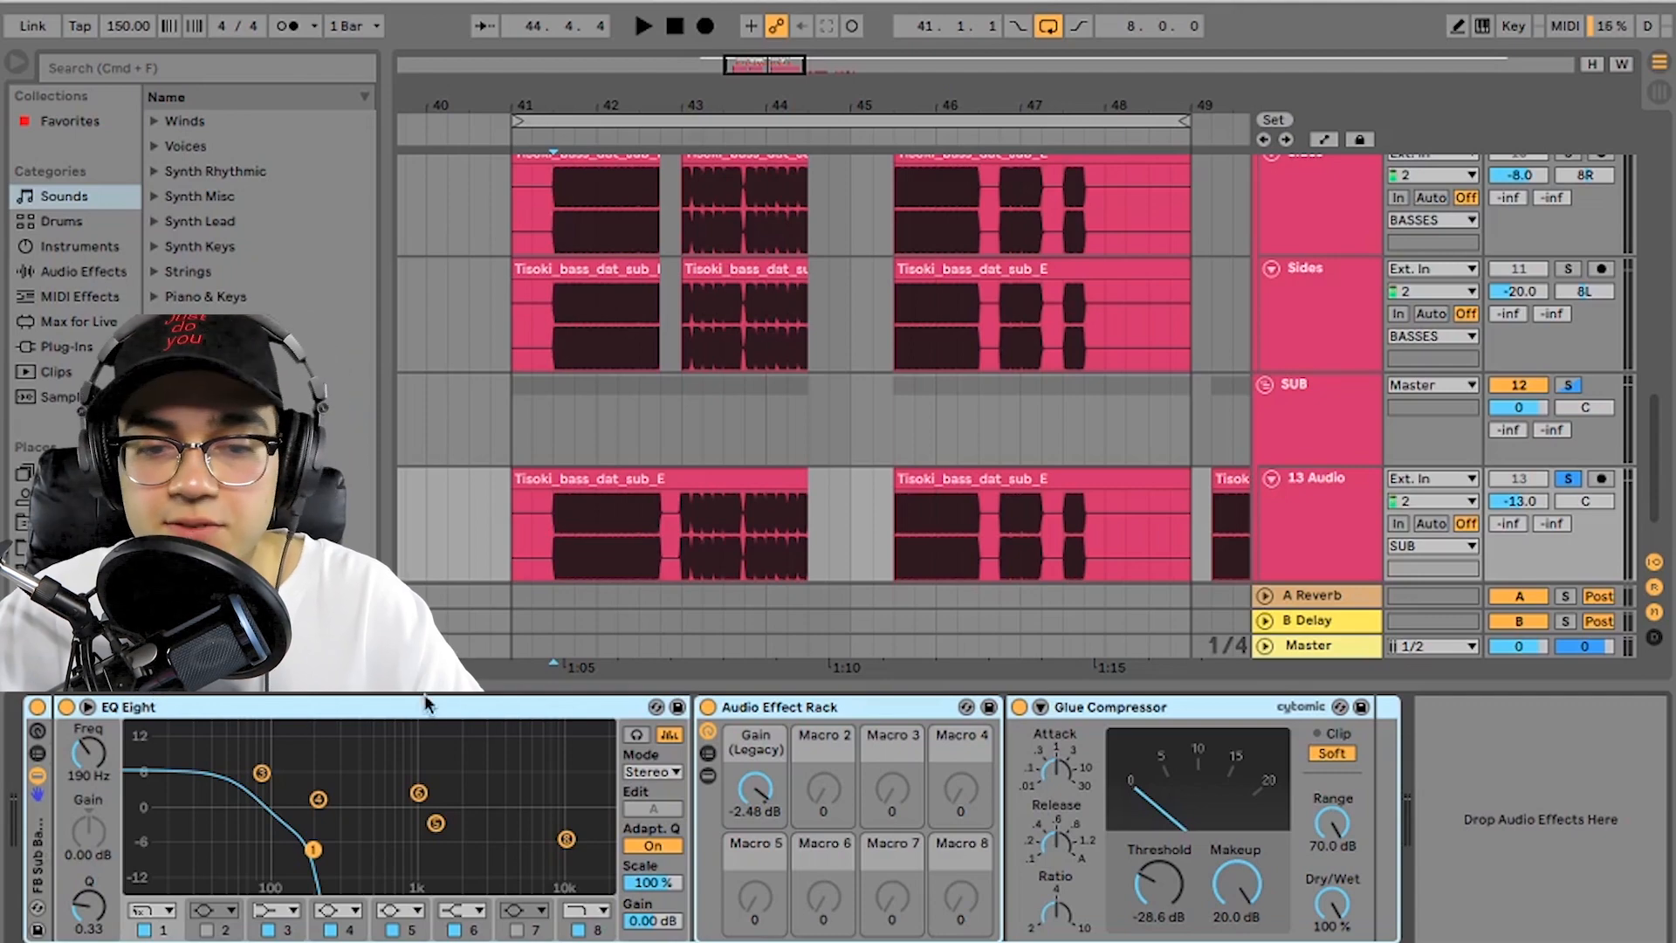
{"action": "key", "text": "alt+super+l"}
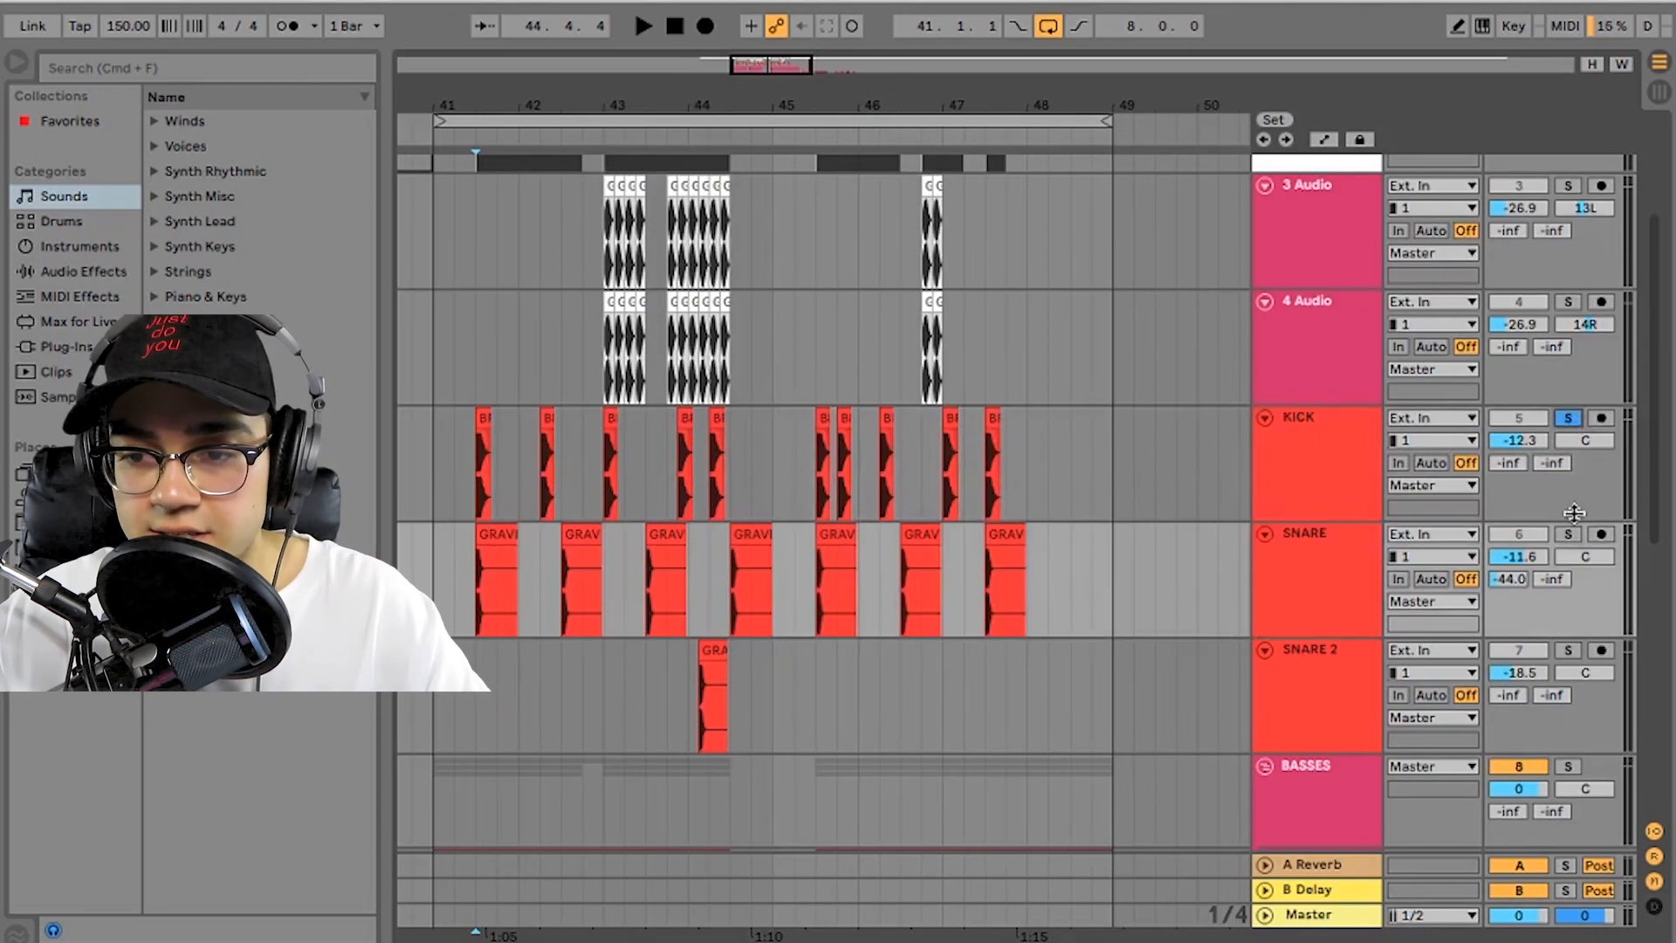
Step: Add the SNARE and SNARE 2 tracks to the soloed KICK and play the drums
{"action": "left_click", "coordinate": [1568, 534]}
{"action": "key", "text": "space"}
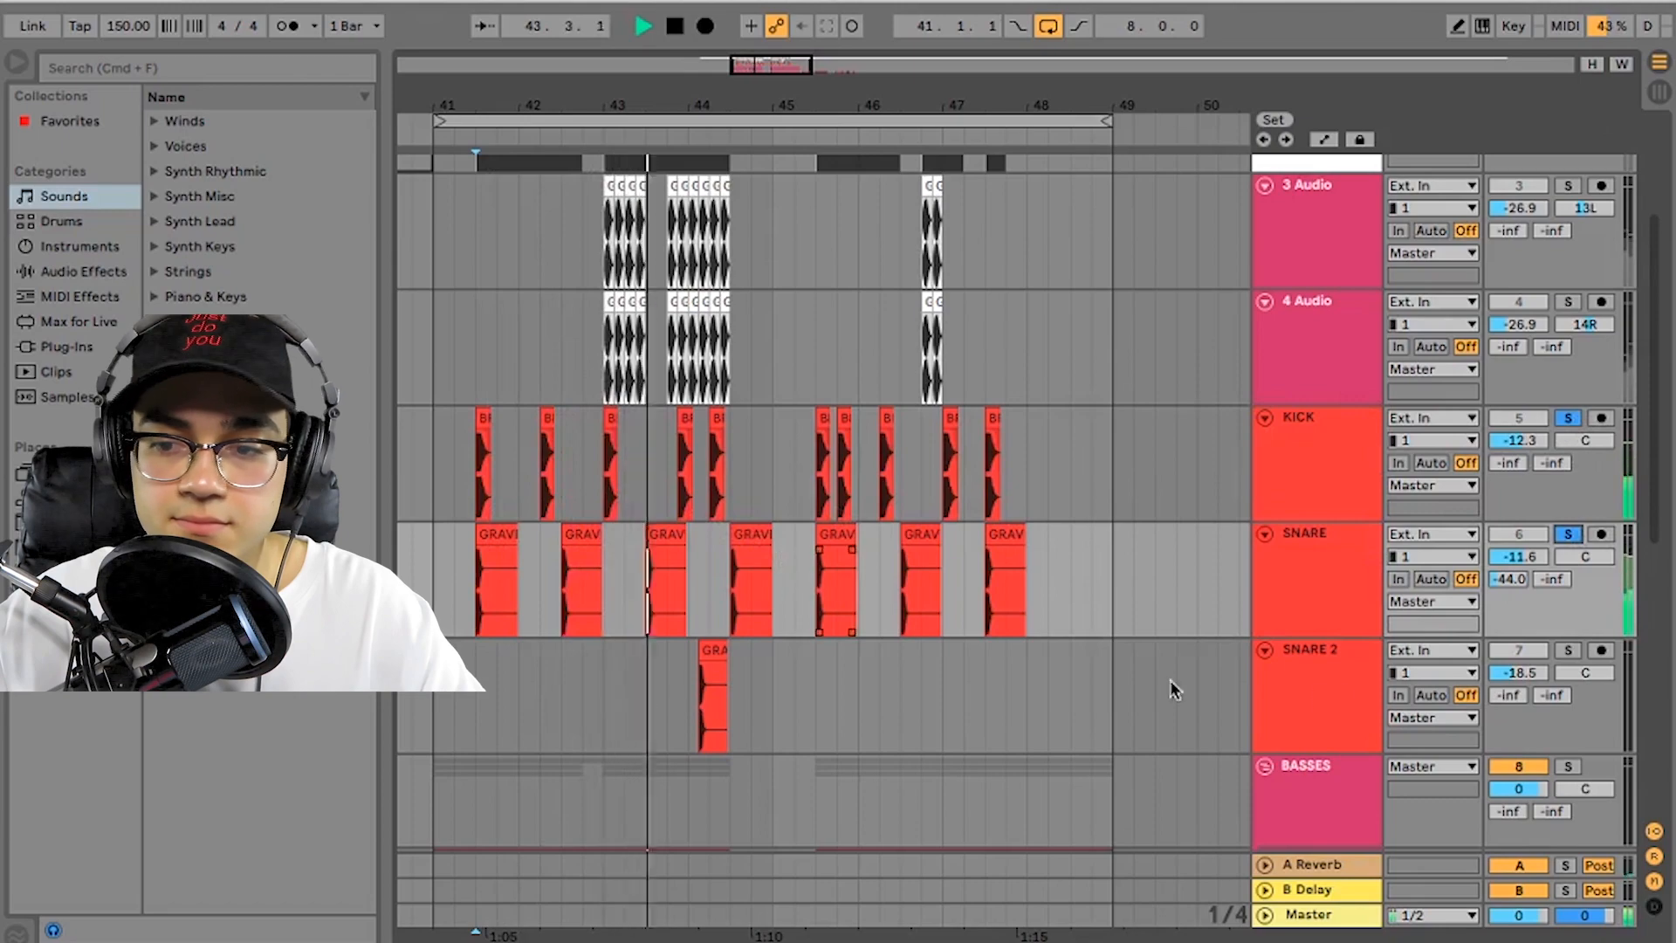
{"action": "left_click", "coordinate": [1568, 649]}
{"action": "key", "text": "space"}
Step: Place the playback position at 44.1.3 on the SNARE 2 clip and examine its placement against the neighbouring kick and snare clips
{"action": "left_click", "coordinate": [695, 686]}
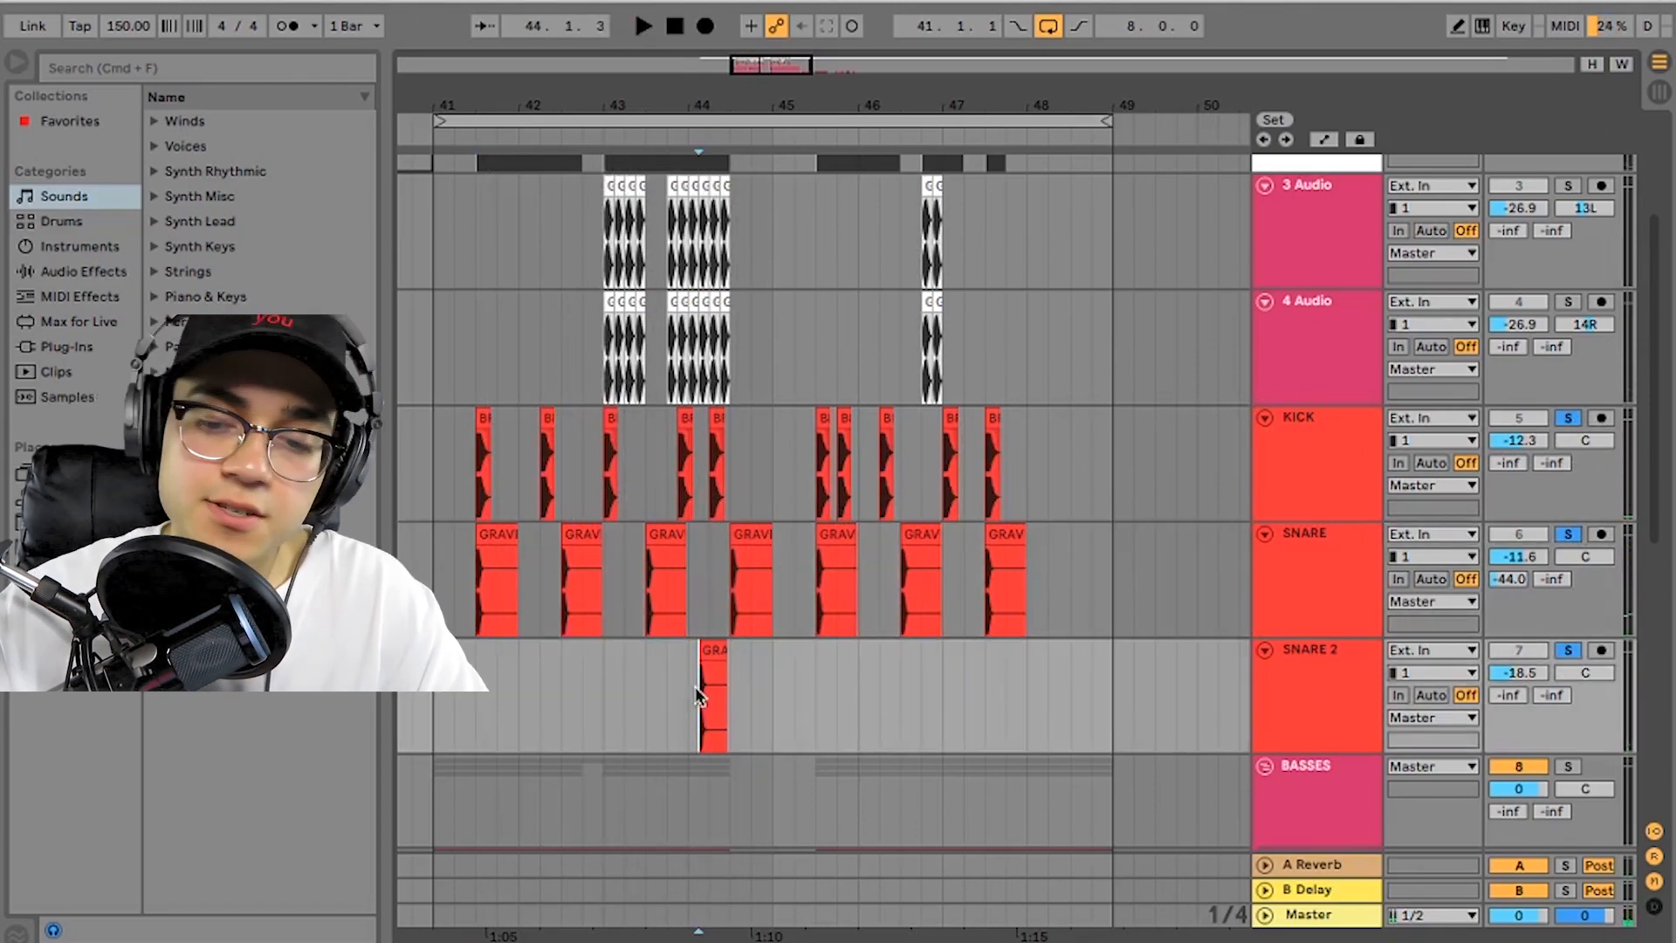
{"action": "key", "text": "plus"}
{"action": "key", "text": "plus"}
{"action": "key", "text": "plus"}
{"action": "key", "text": "plus"}
{"action": "key", "text": "plus"}
{"action": "key", "text": "plus"}
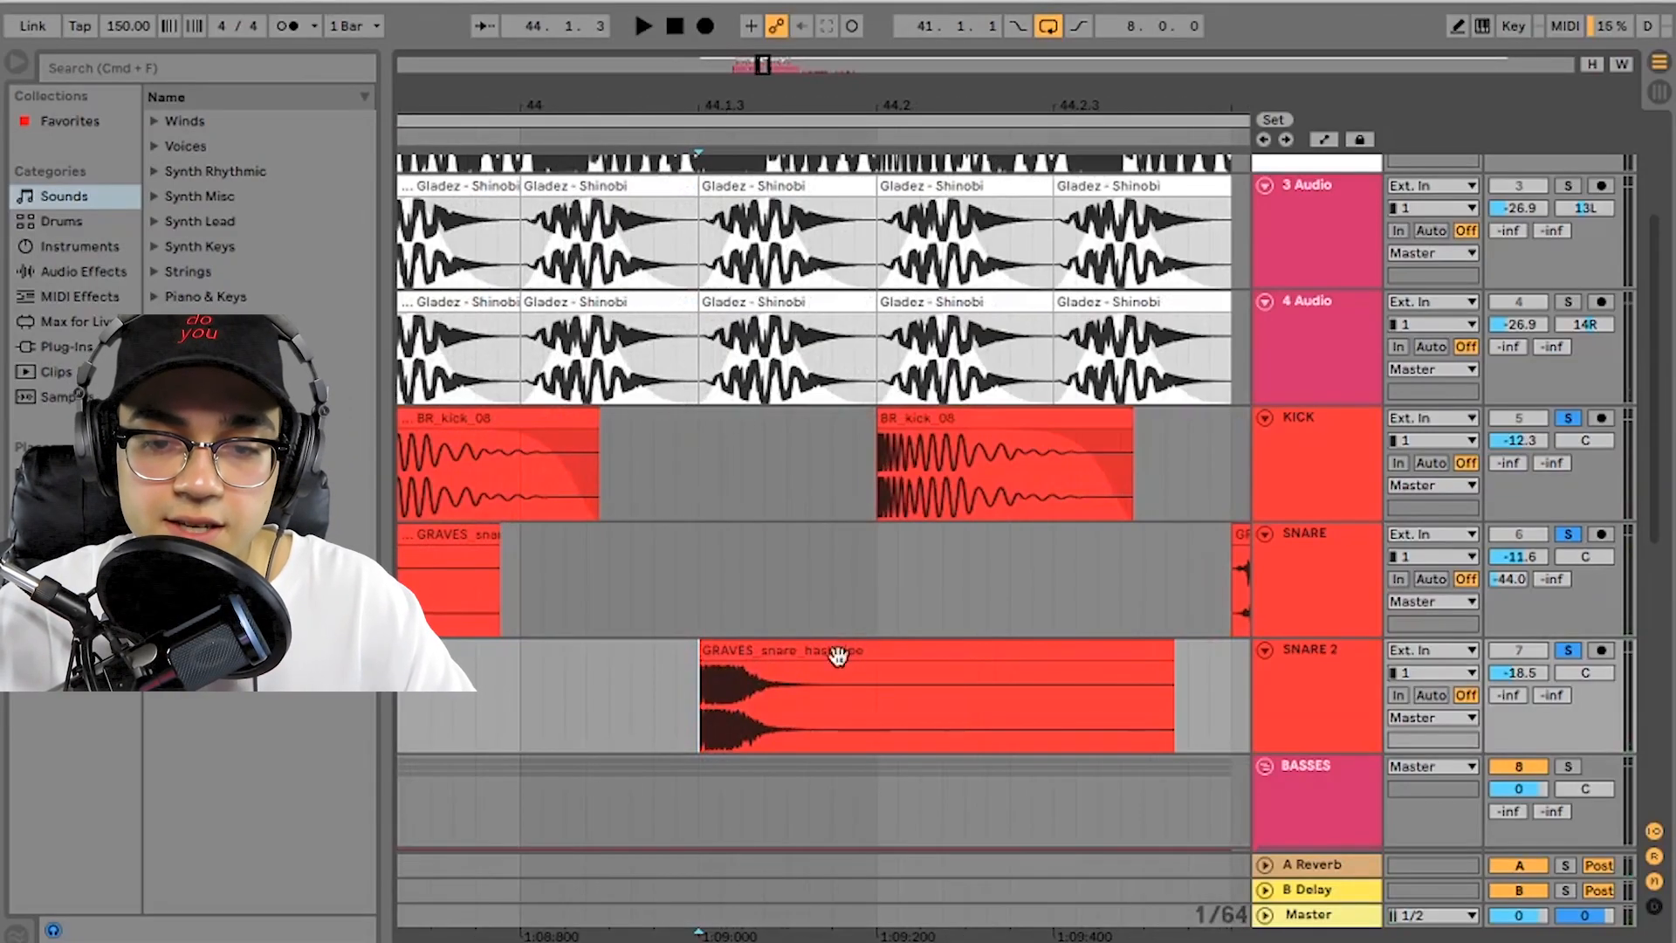
{"action": "scroll", "coordinate": [845, 653], "scroll_direction": "right", "scroll_amount": 5}
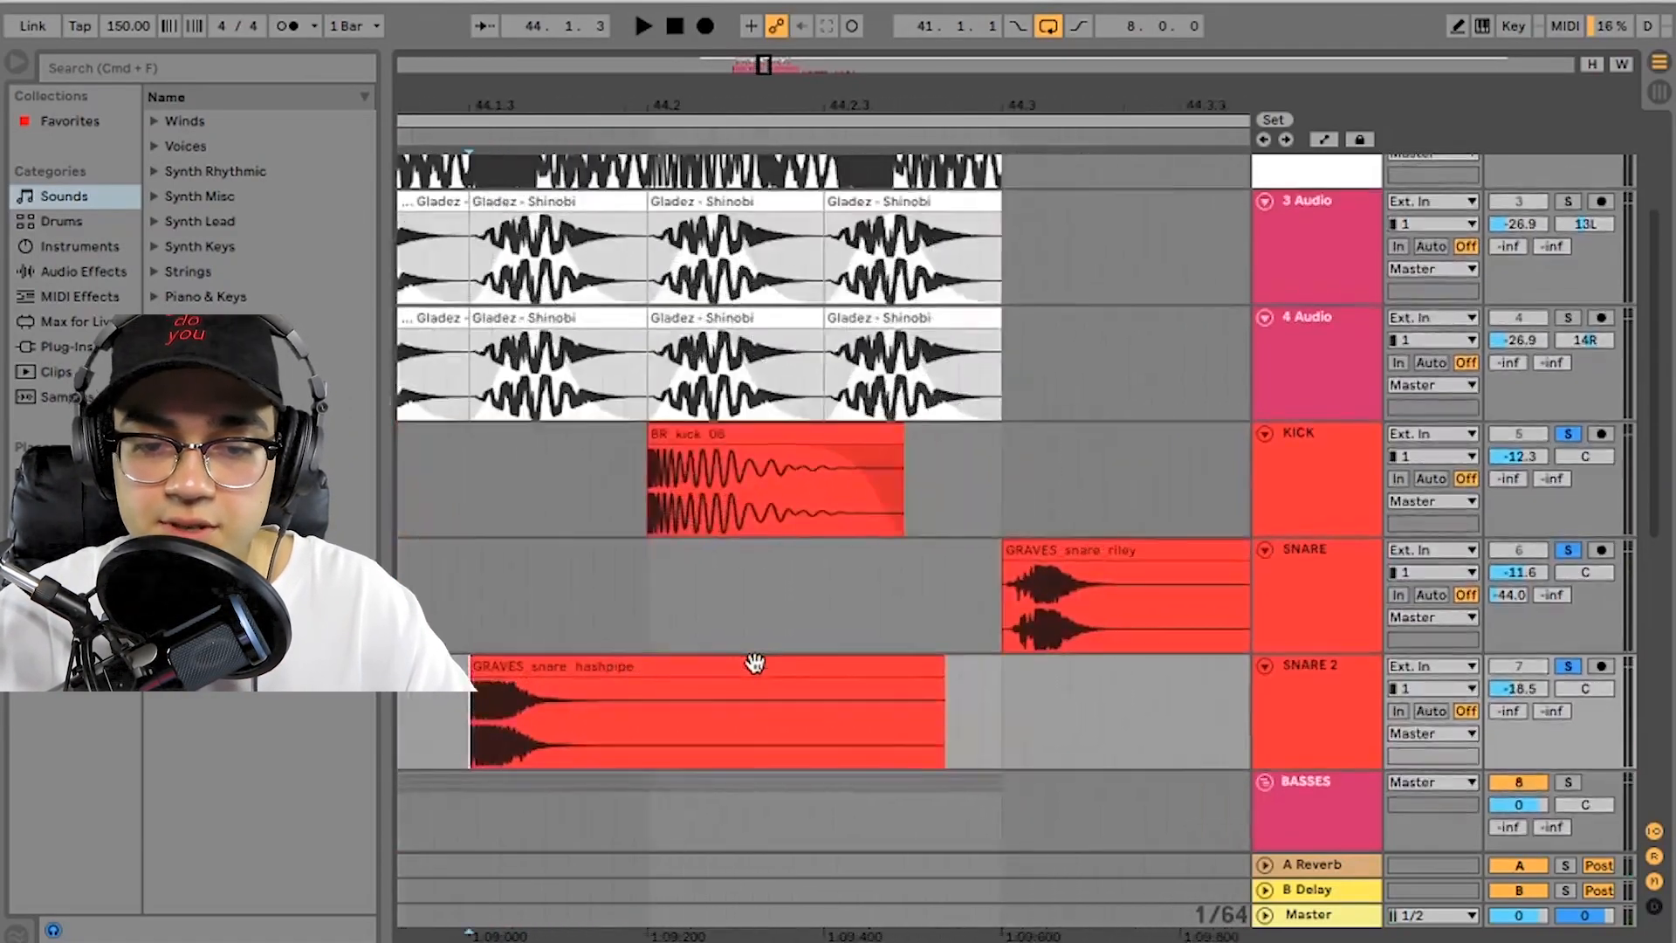
{"action": "scroll", "coordinate": [756, 662], "scroll_direction": "right", "scroll_amount": 2}
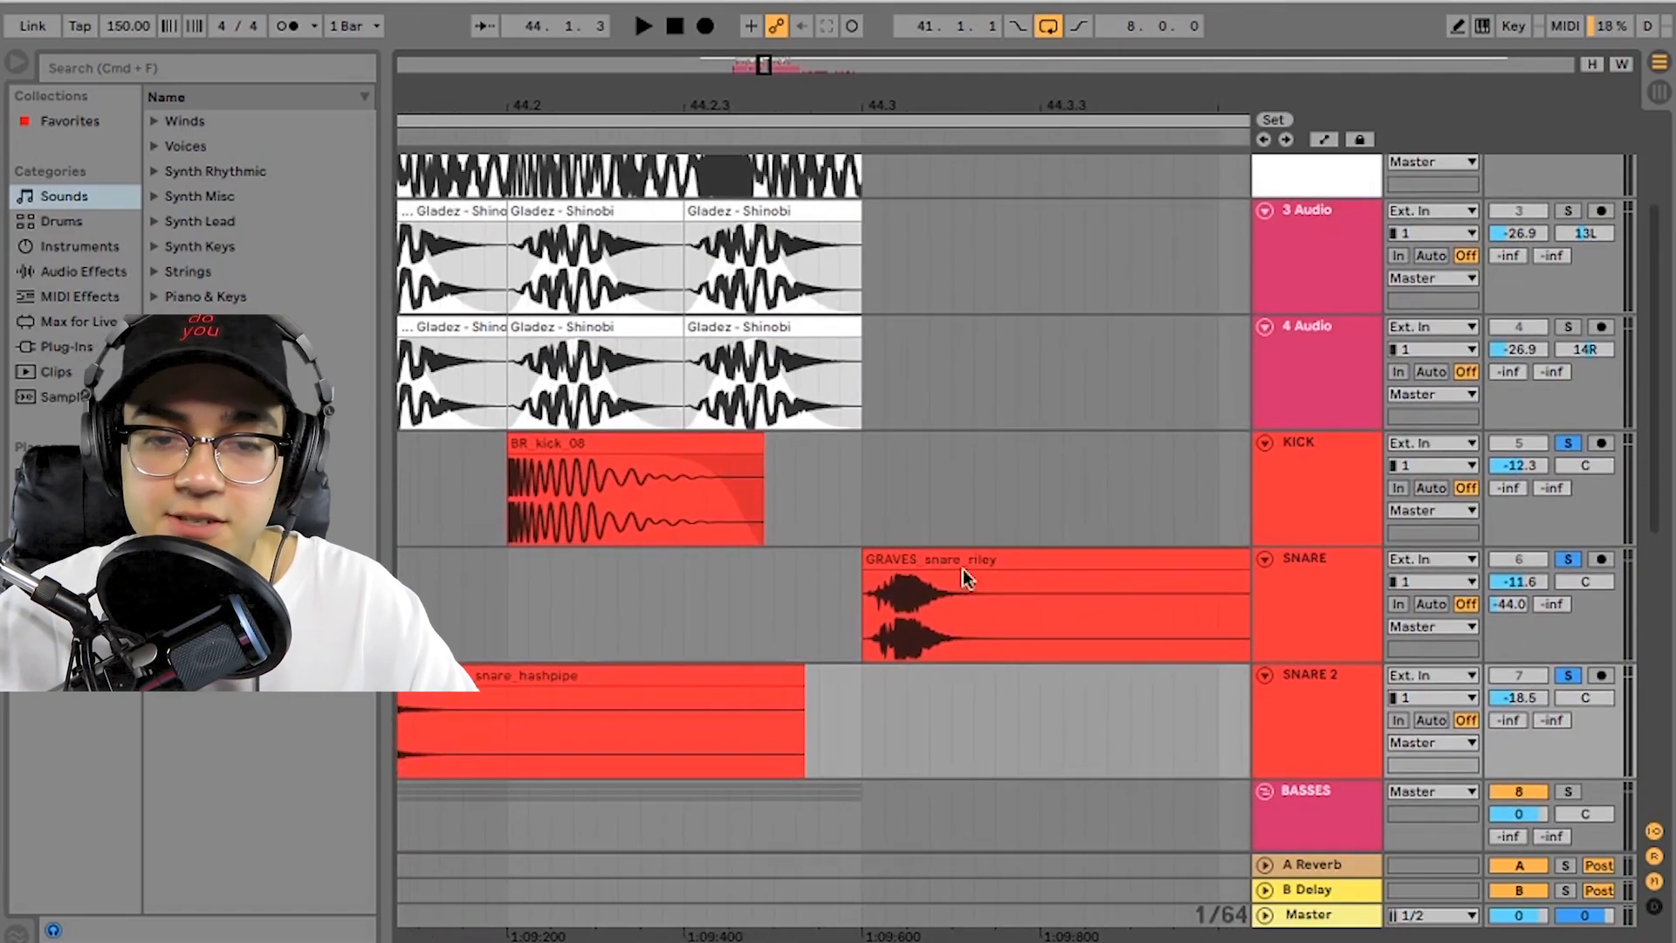
{"action": "scroll", "coordinate": [744, 542], "scroll_direction": "left", "scroll_amount": 3}
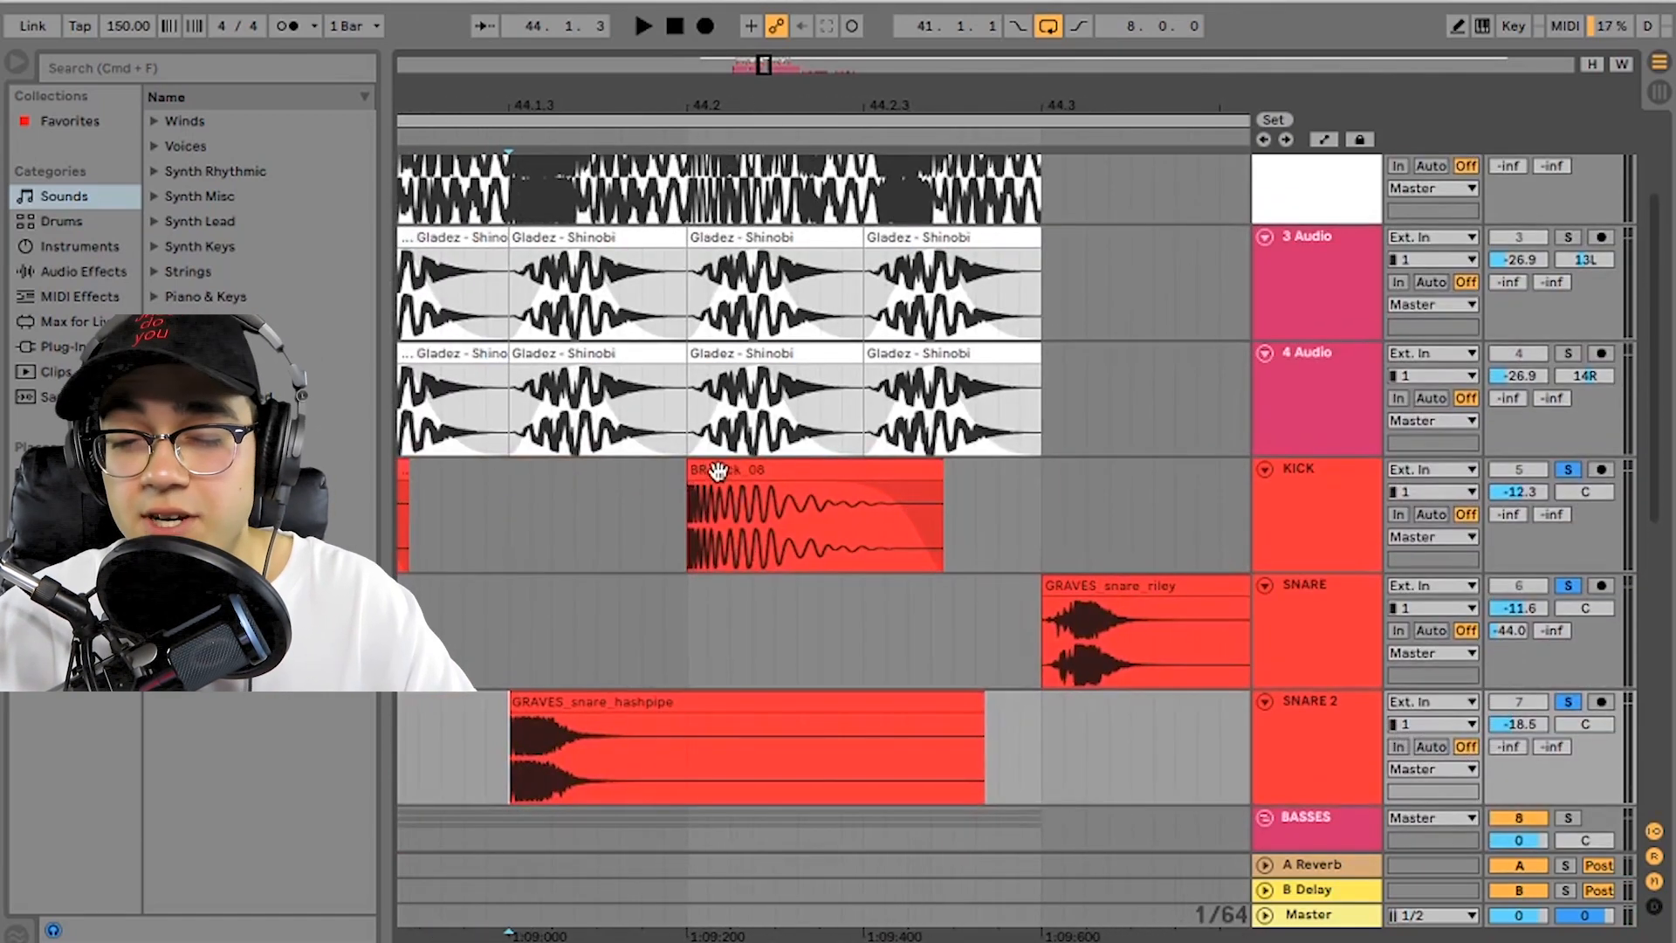
Step: Play the soloed kick and snares from 44.1.3 to hear the extra SNARE 2 hit in context
{"action": "key", "text": "space"}
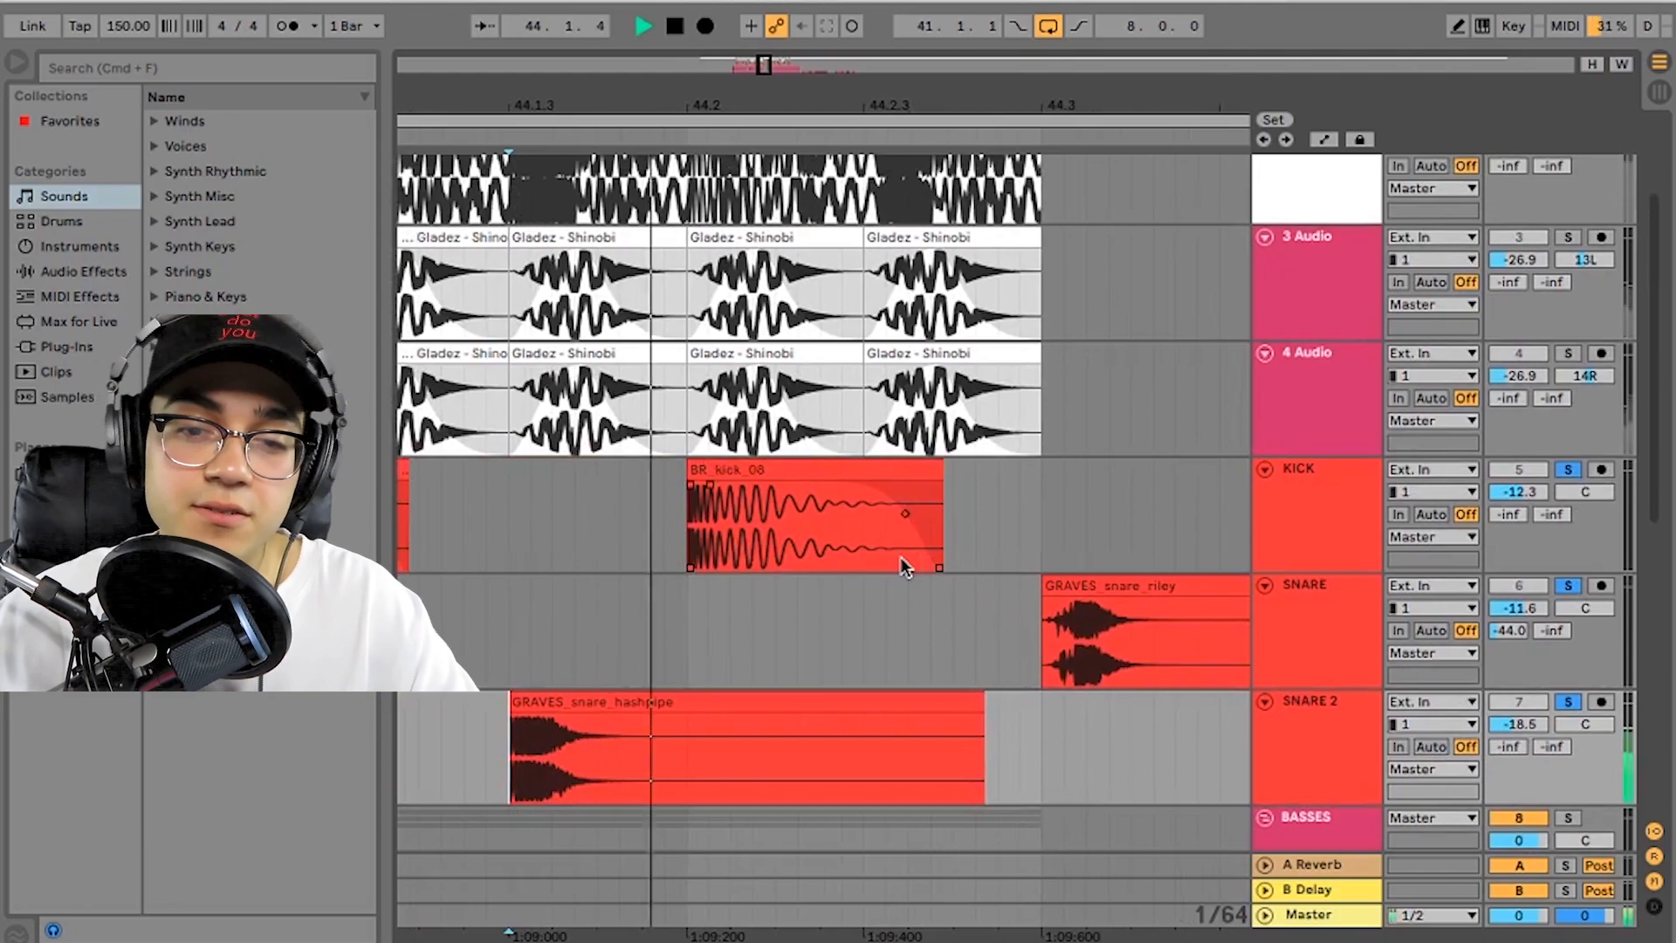
{"action": "key", "text": "minus"}
{"action": "key", "text": "minus"}
{"action": "key", "text": "minus"}
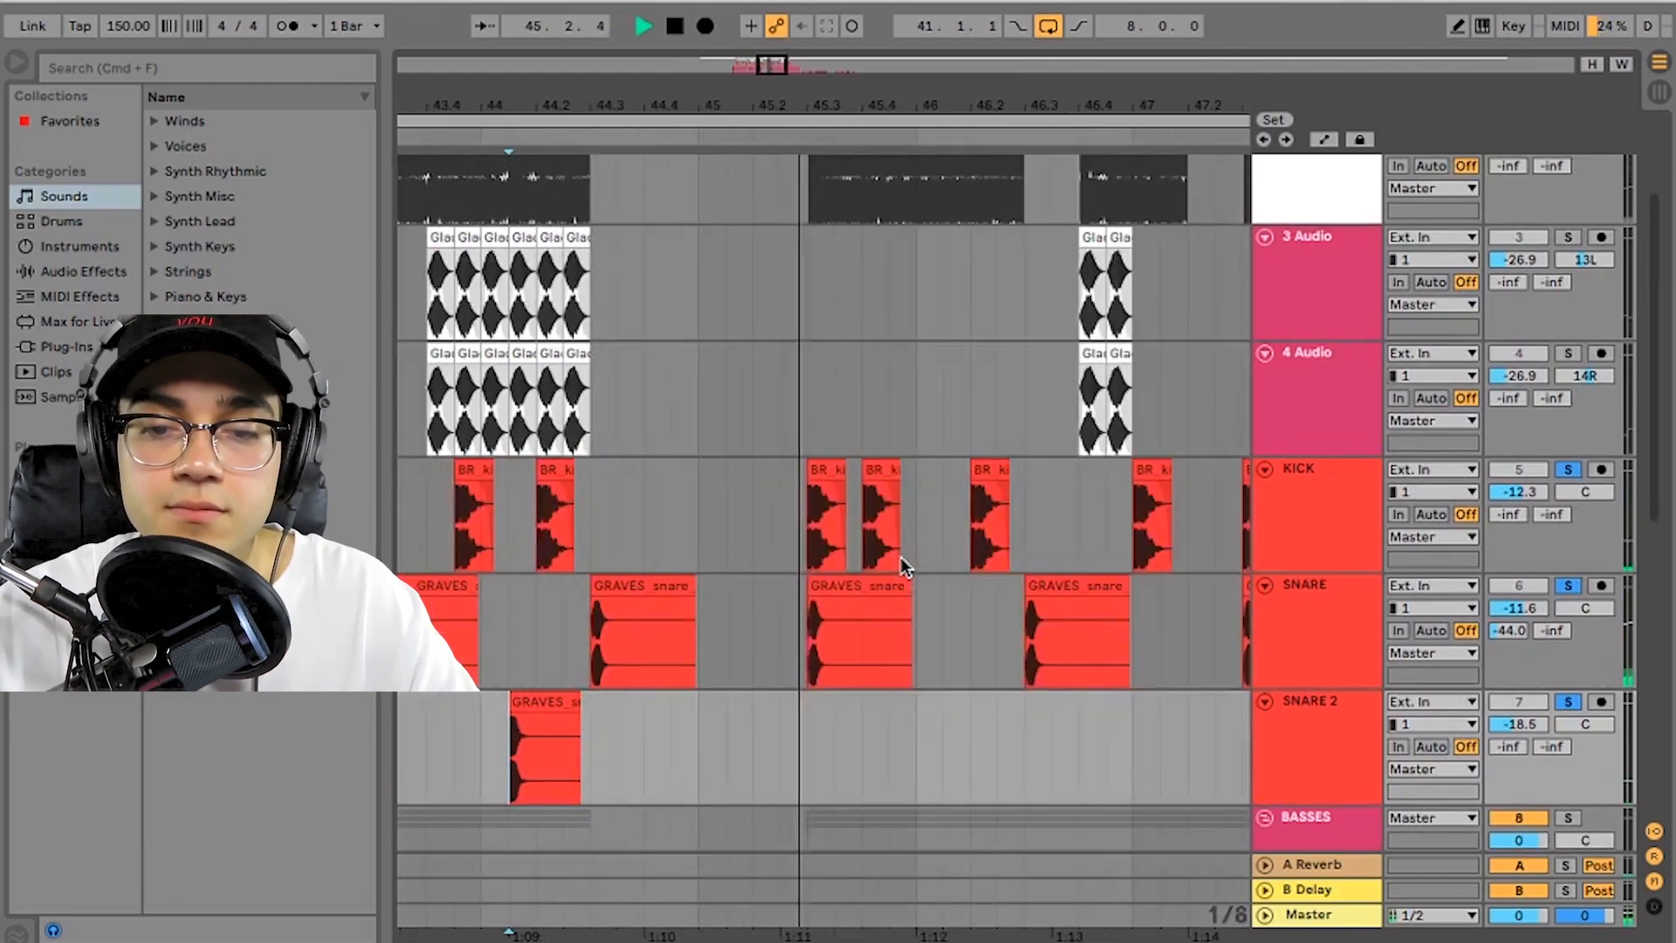
{"action": "scroll", "coordinate": [901, 557], "scroll_direction": "up", "scroll_amount": 4}
{"action": "scroll", "coordinate": [901, 557], "scroll_direction": "left", "scroll_amount": 4}
{"action": "key", "text": "space"}
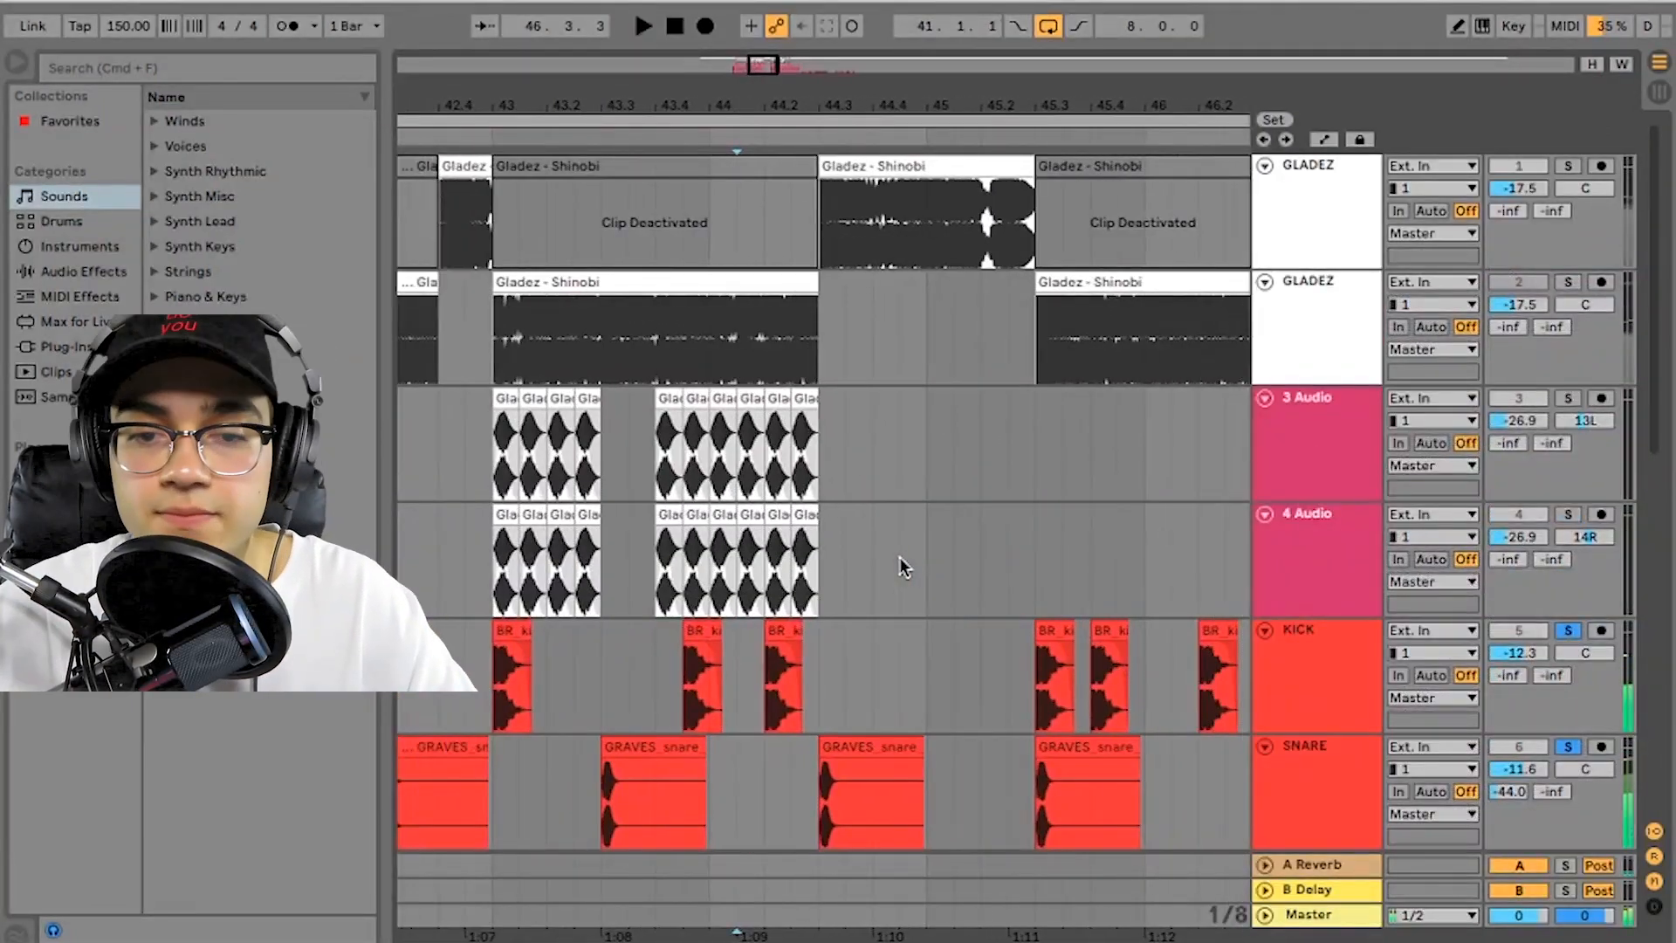
Step: Solo the 3 Audio and 4 Audio tracks in place of the drums
{"action": "scroll", "coordinate": [901, 565], "scroll_direction": "left", "scroll_amount": 3}
{"action": "left_click", "coordinate": [1388, 434]}
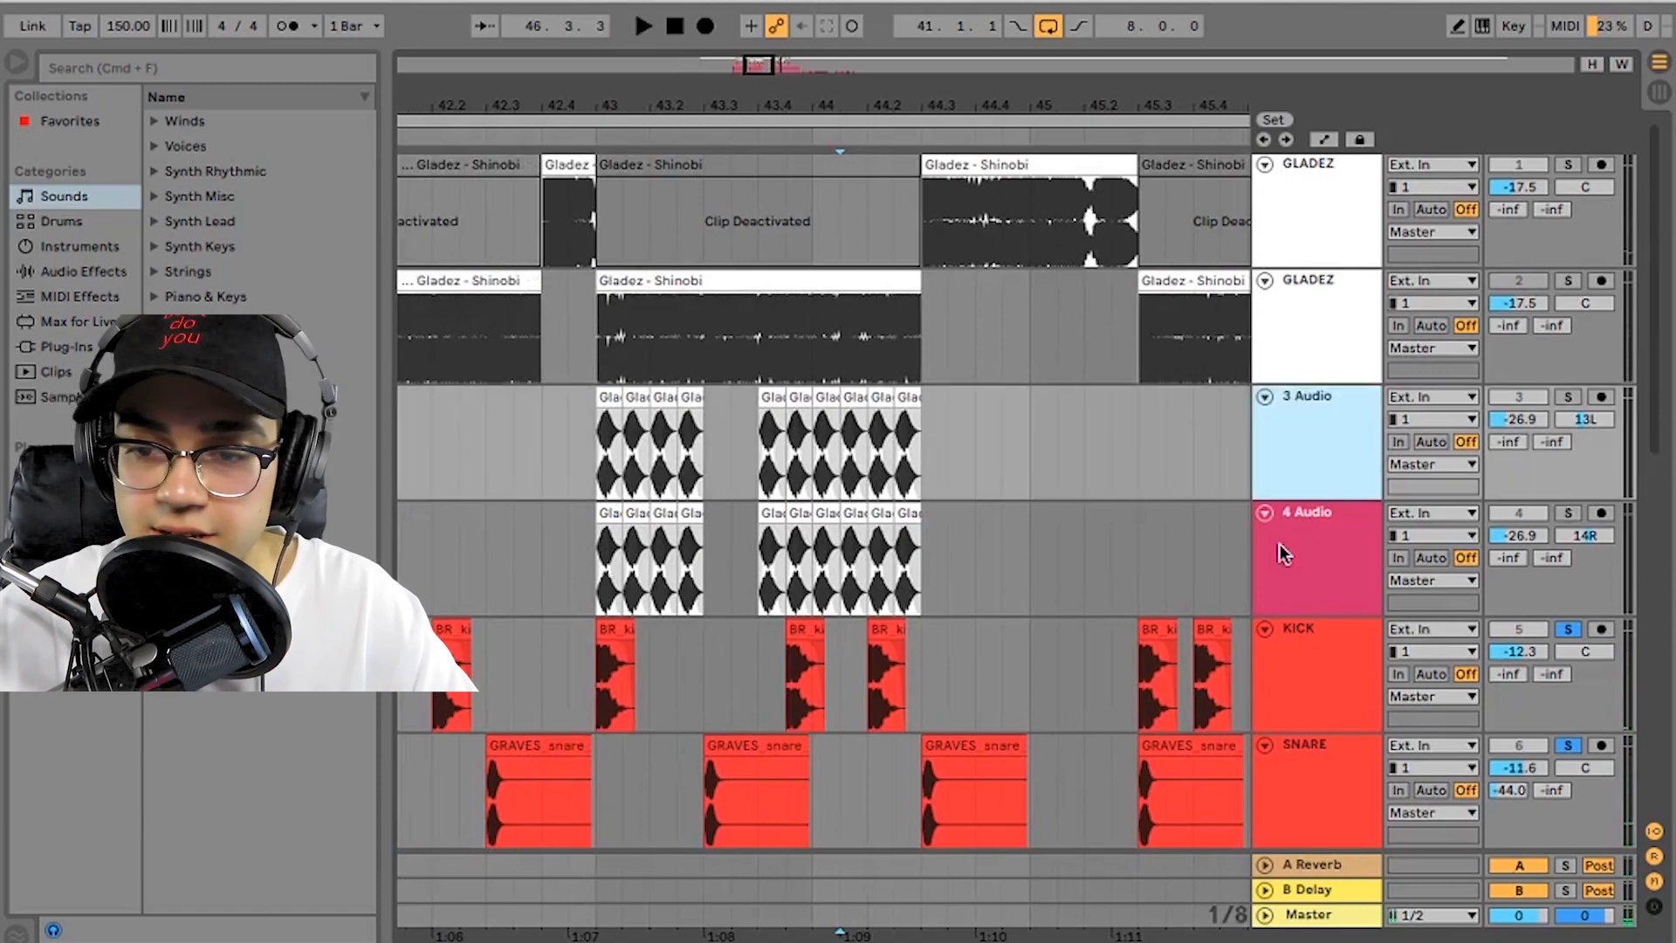
{"action": "left_click", "coordinate": [1327, 556]}
{"action": "left_click", "coordinate": [1570, 398]}
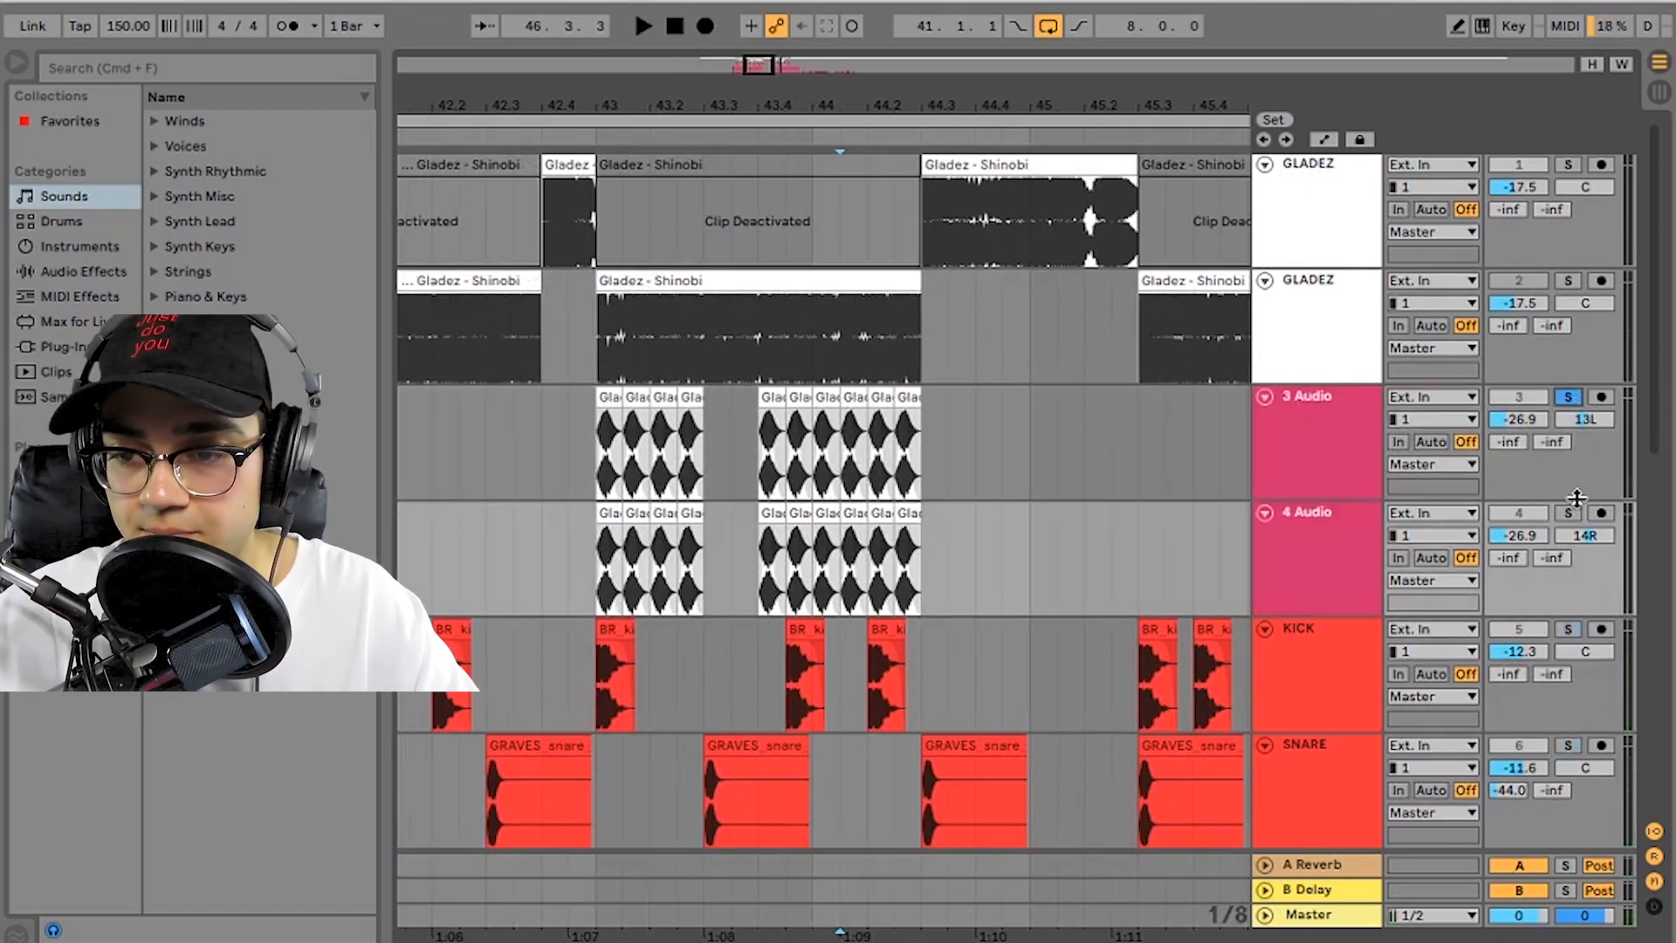
{"action": "scroll", "coordinate": [886, 443], "scroll_direction": "left", "scroll_amount": 2}
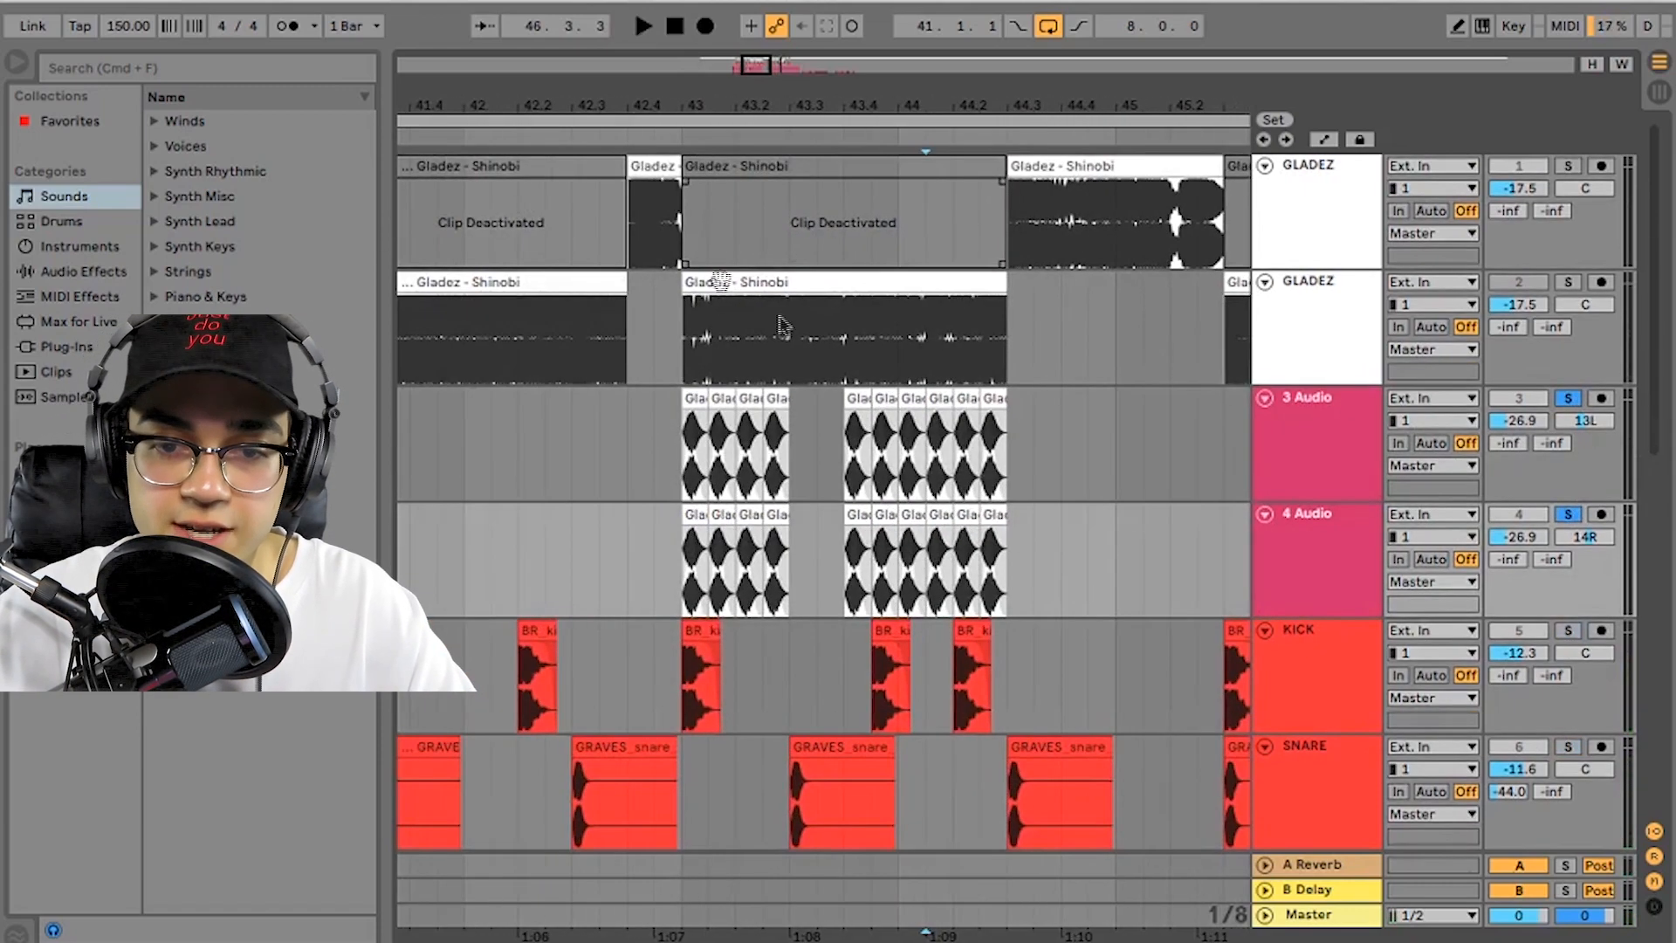
Step: Solo only the second GLADEZ track and play it from 43.1.1
{"action": "left_click", "coordinate": [684, 367]}
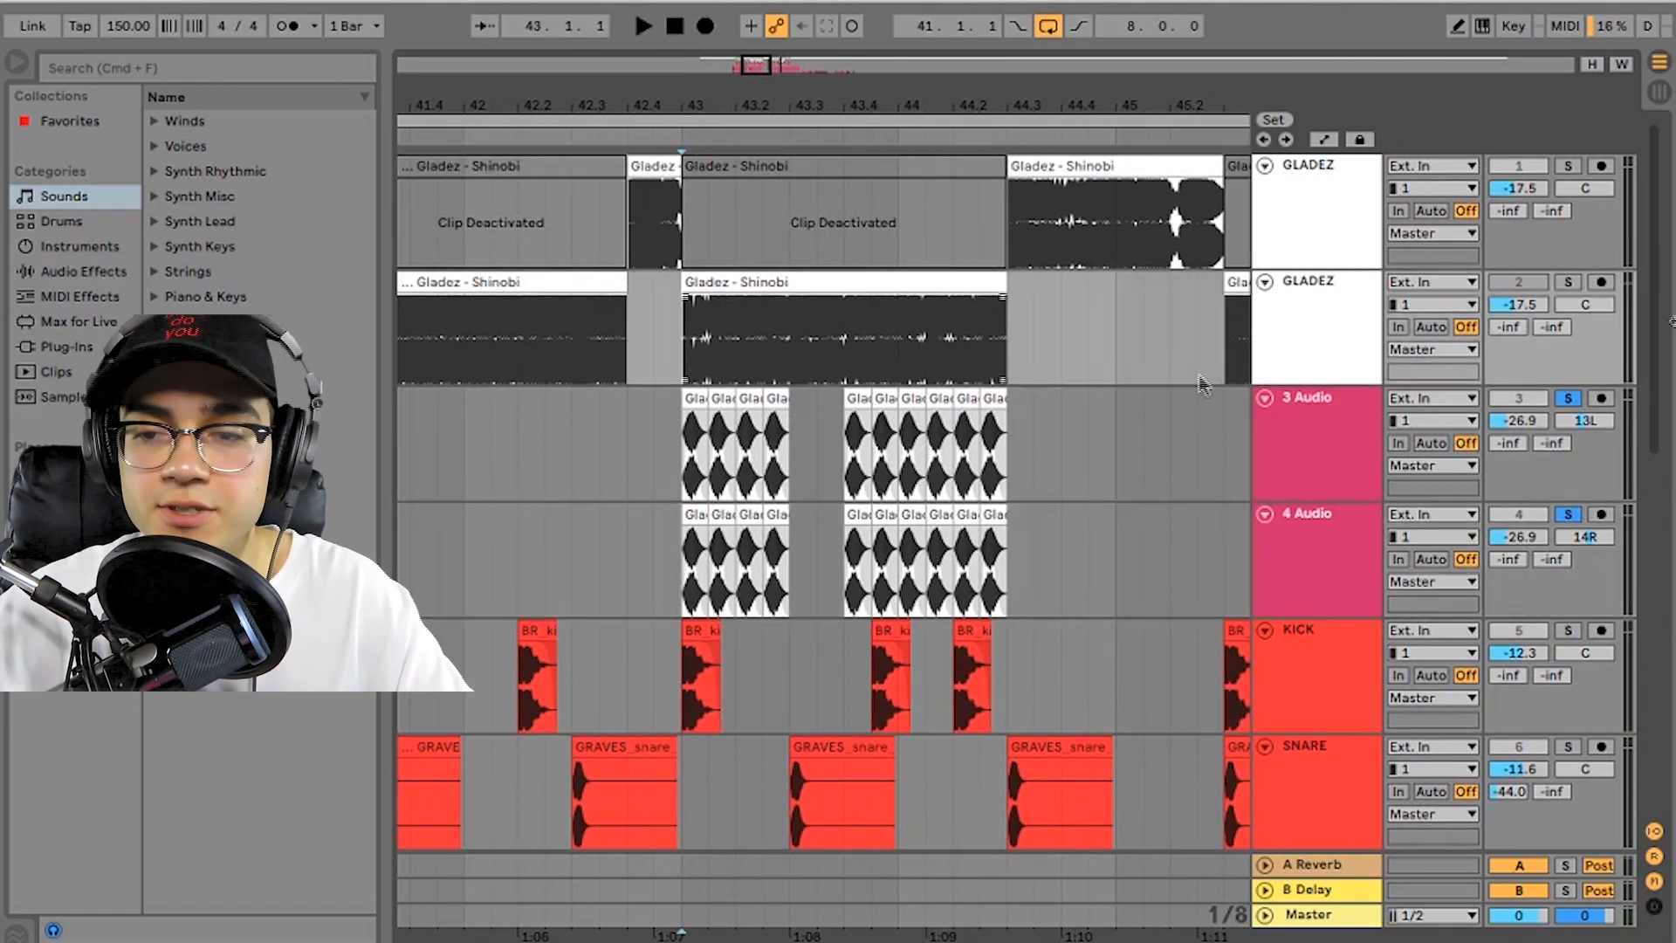
{"action": "left_click", "coordinate": [1569, 284]}
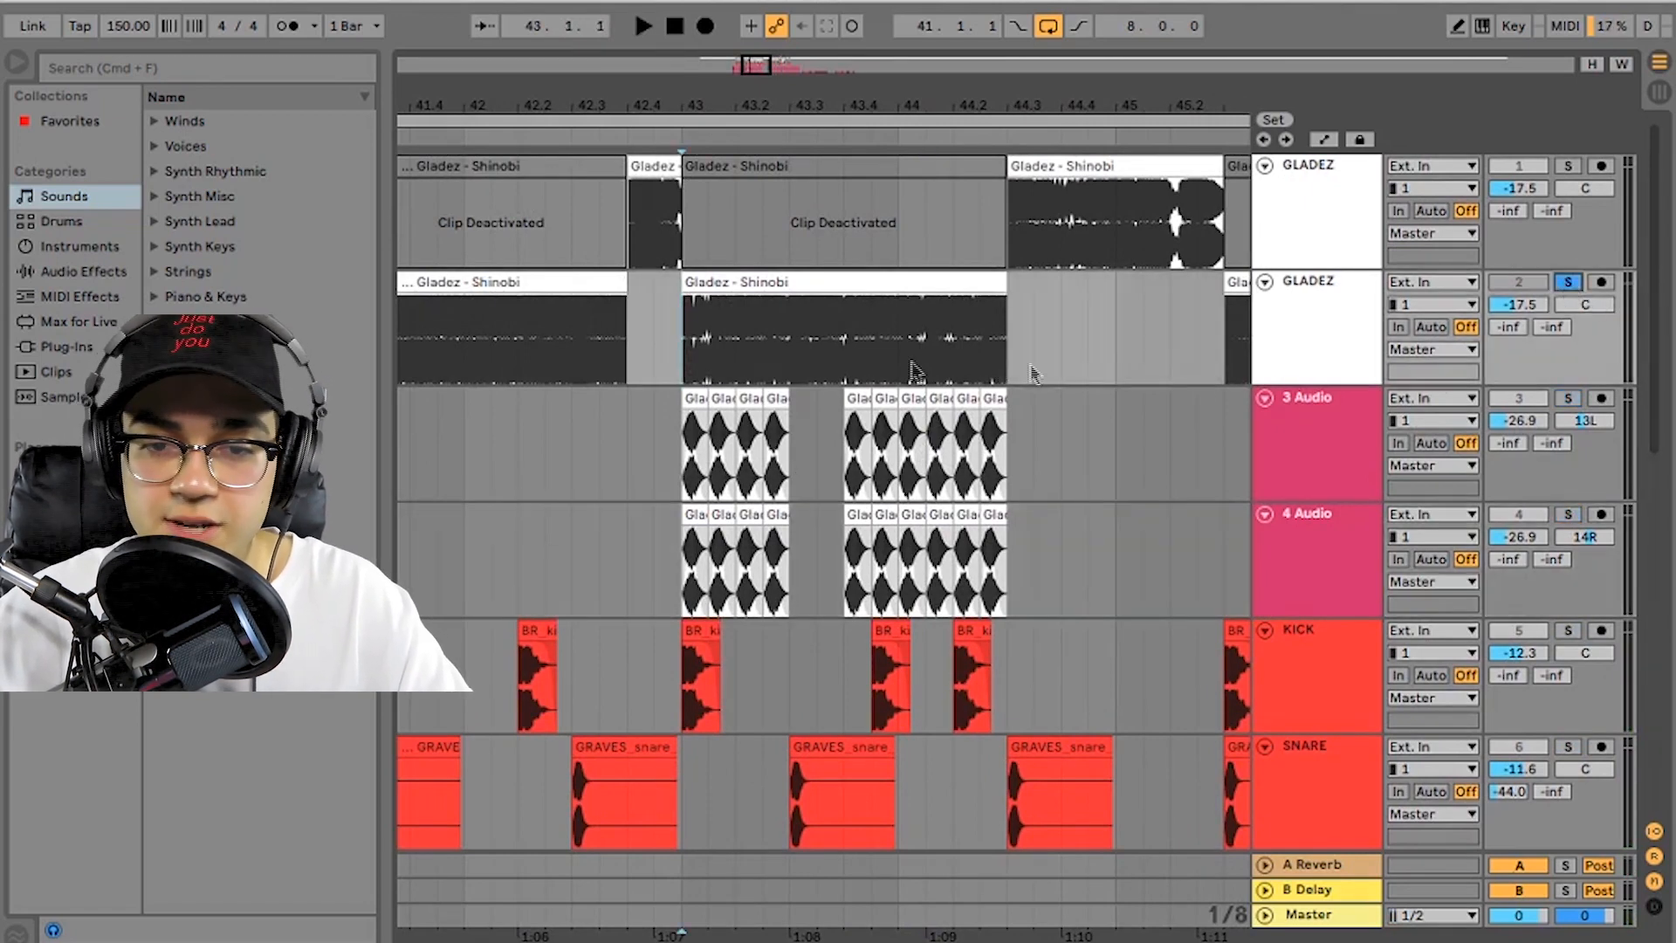
{"action": "key", "text": "space"}
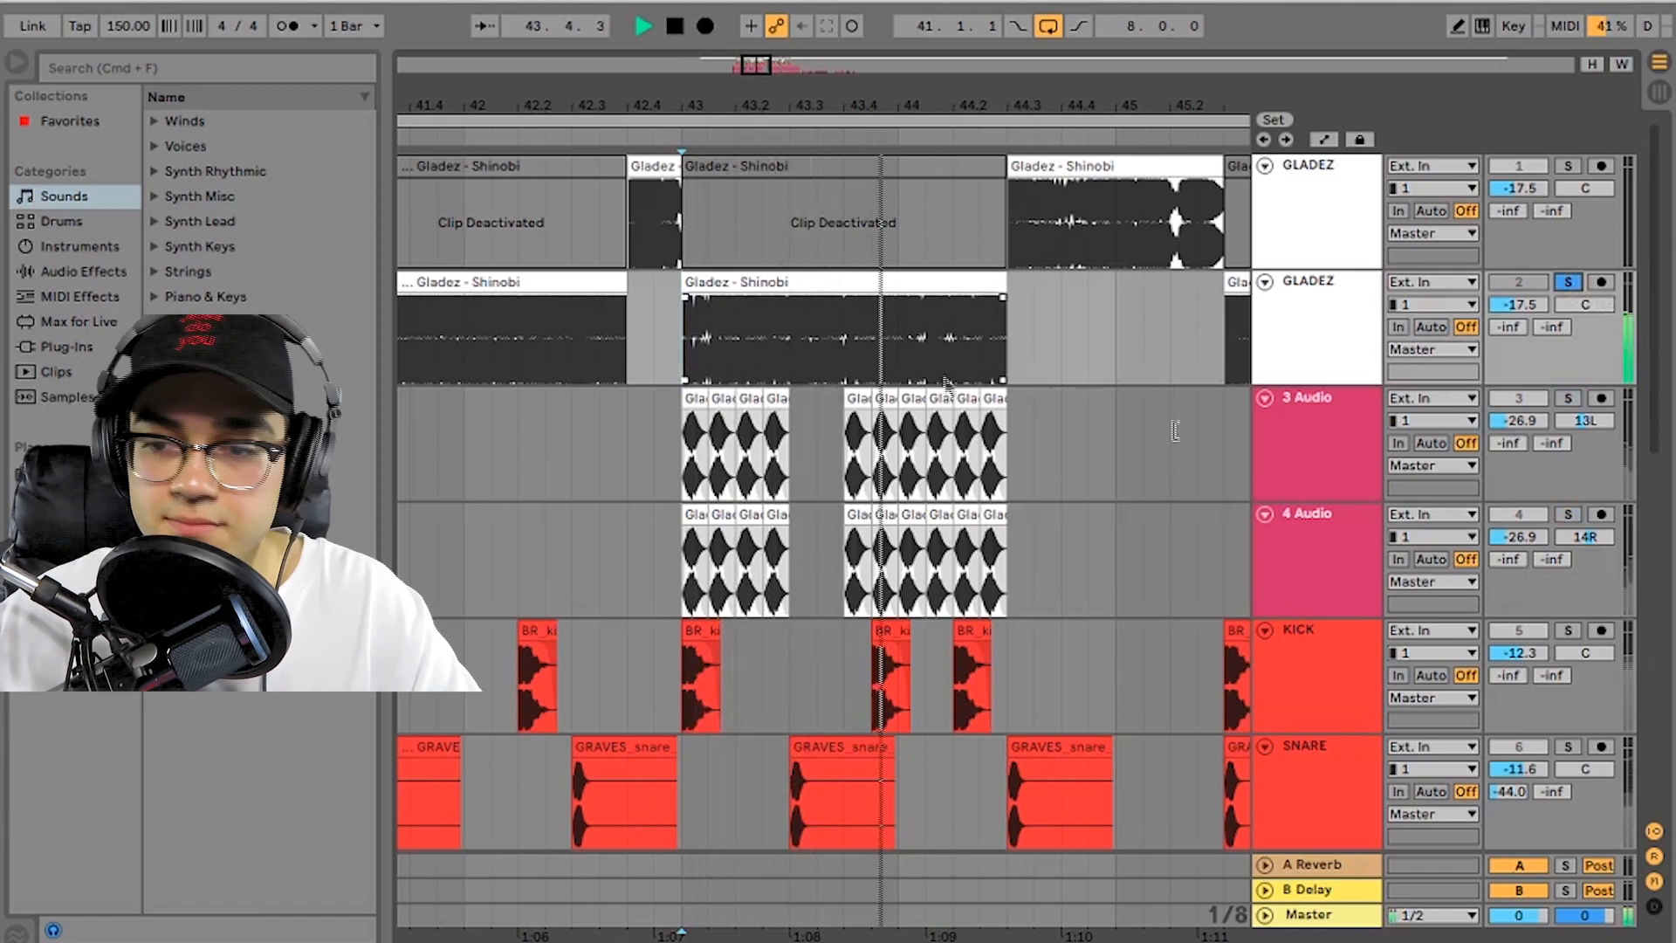
{"action": "key", "text": "space"}
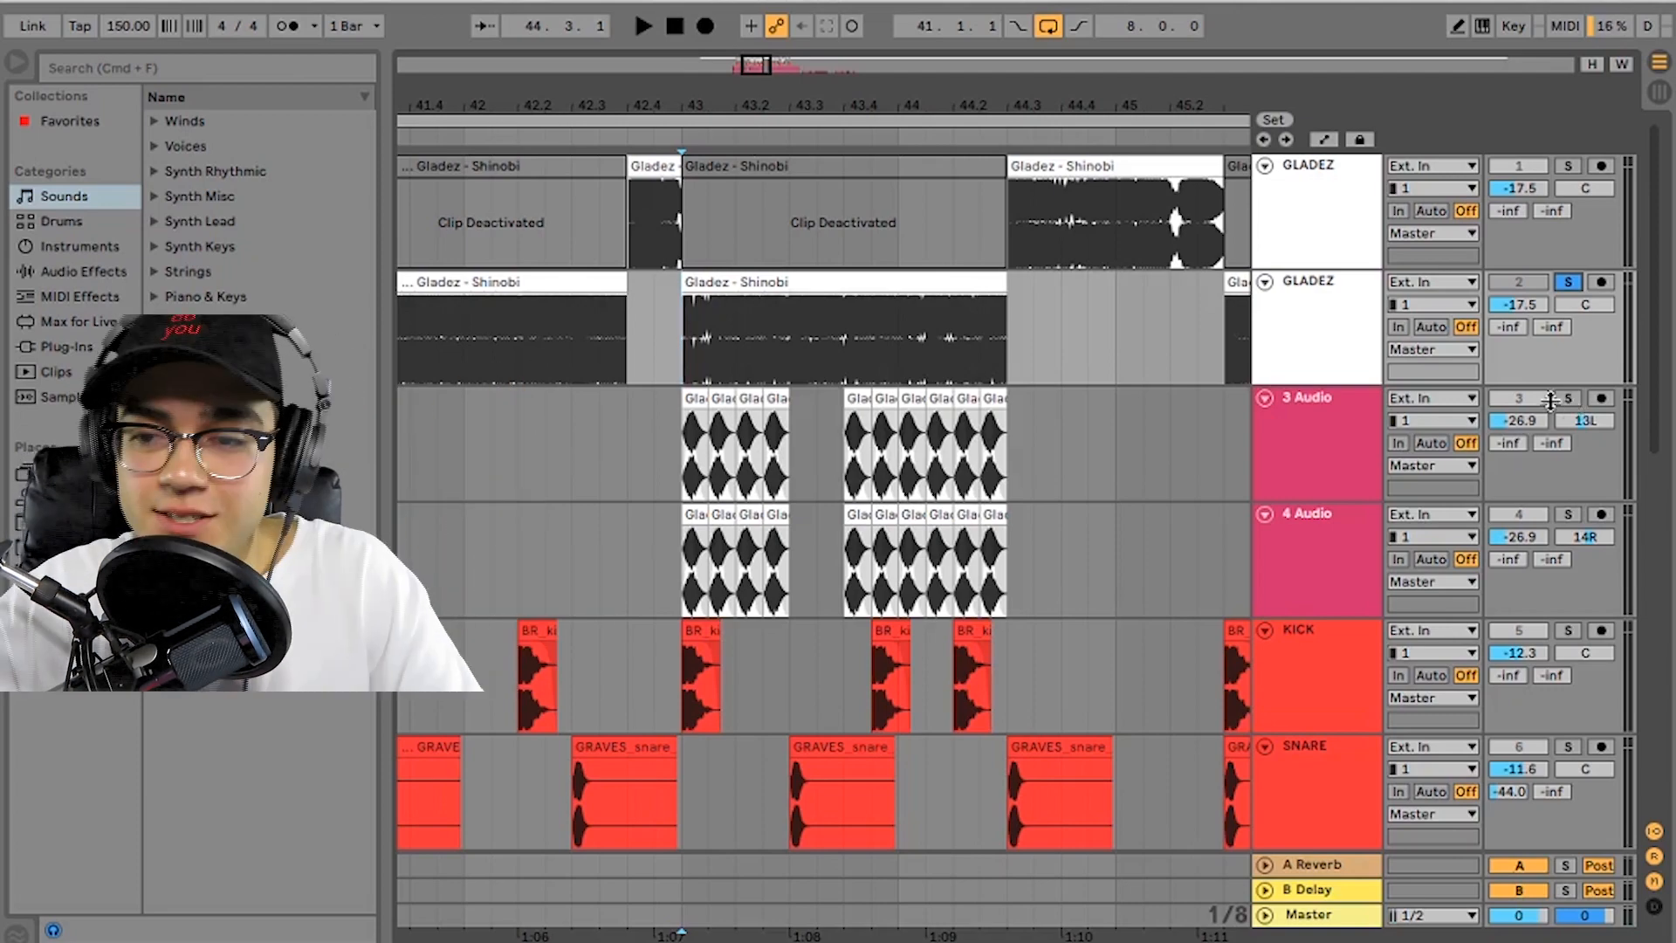
Step: Solo only the 3 Audio track, panned 13L, and play its short chopped clips from 43.1.1
{"action": "left_click", "coordinate": [1568, 399]}
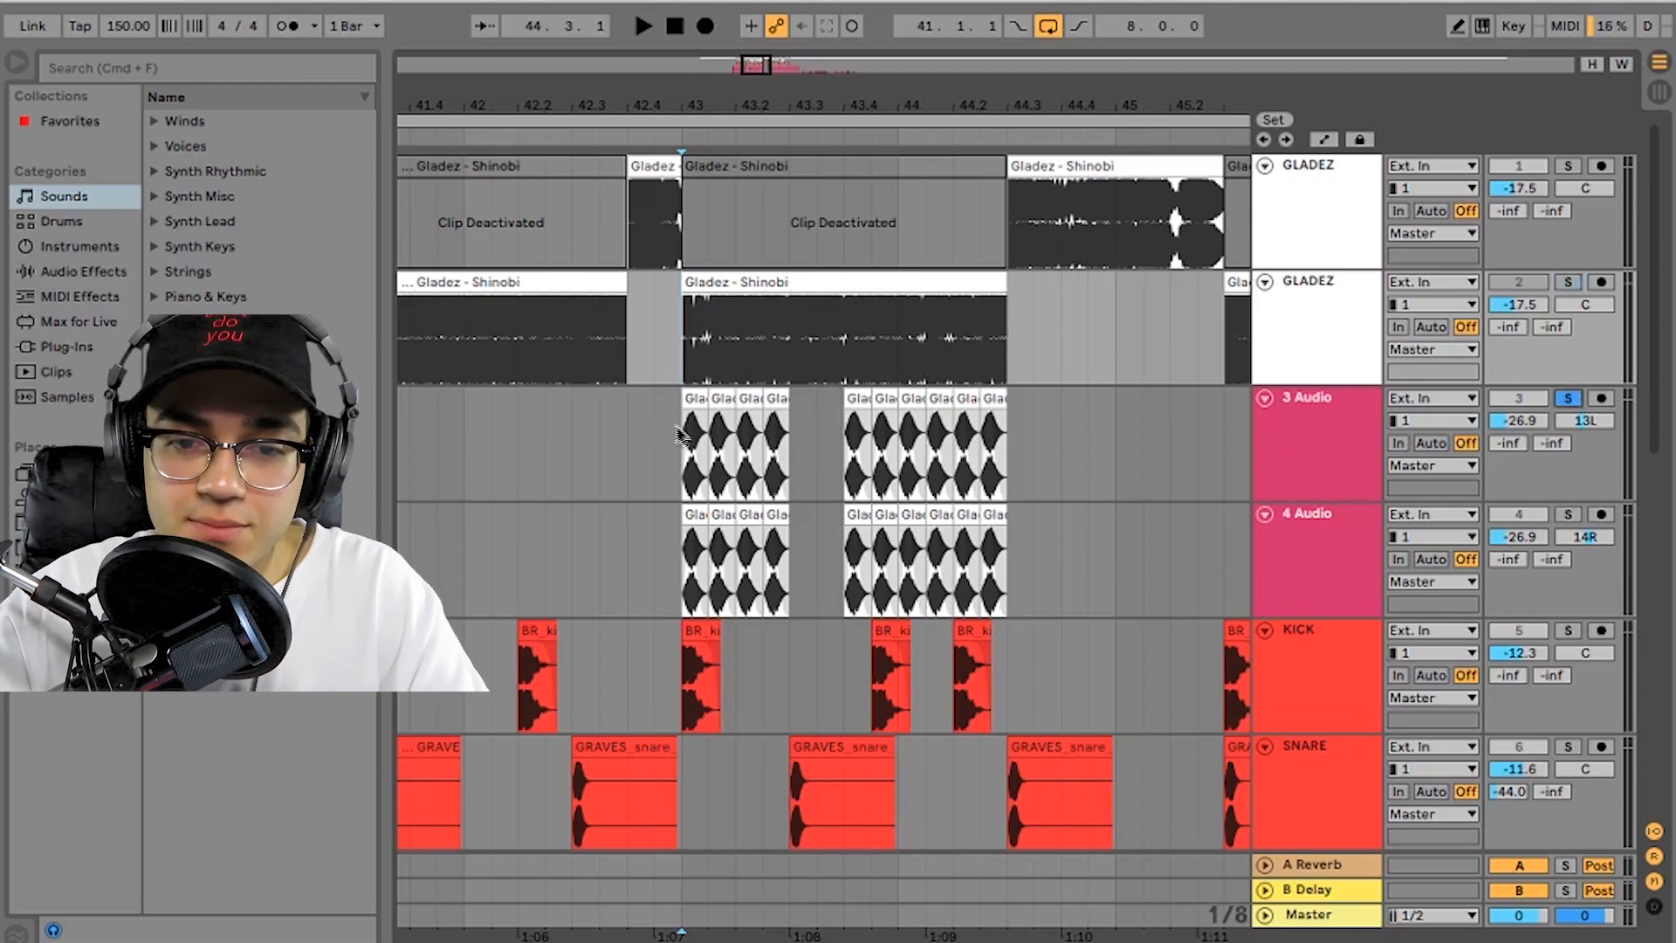
{"action": "left_click", "coordinate": [679, 434]}
{"action": "key", "text": "plus"}
{"action": "key", "text": "plus"}
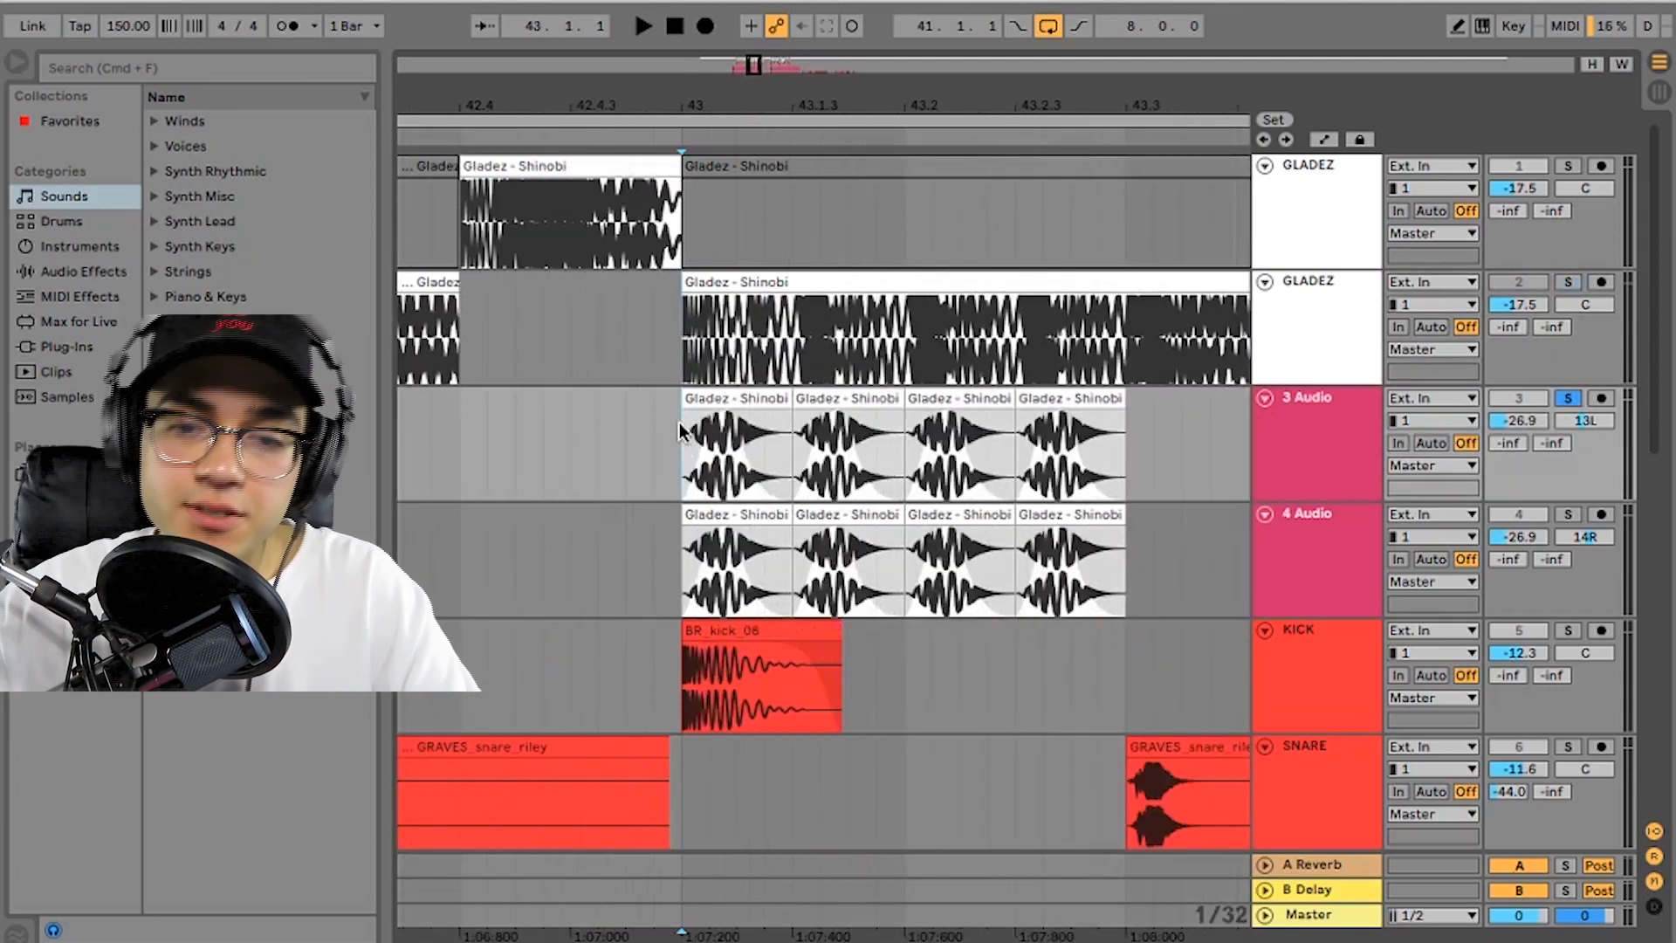
{"action": "key", "text": "space"}
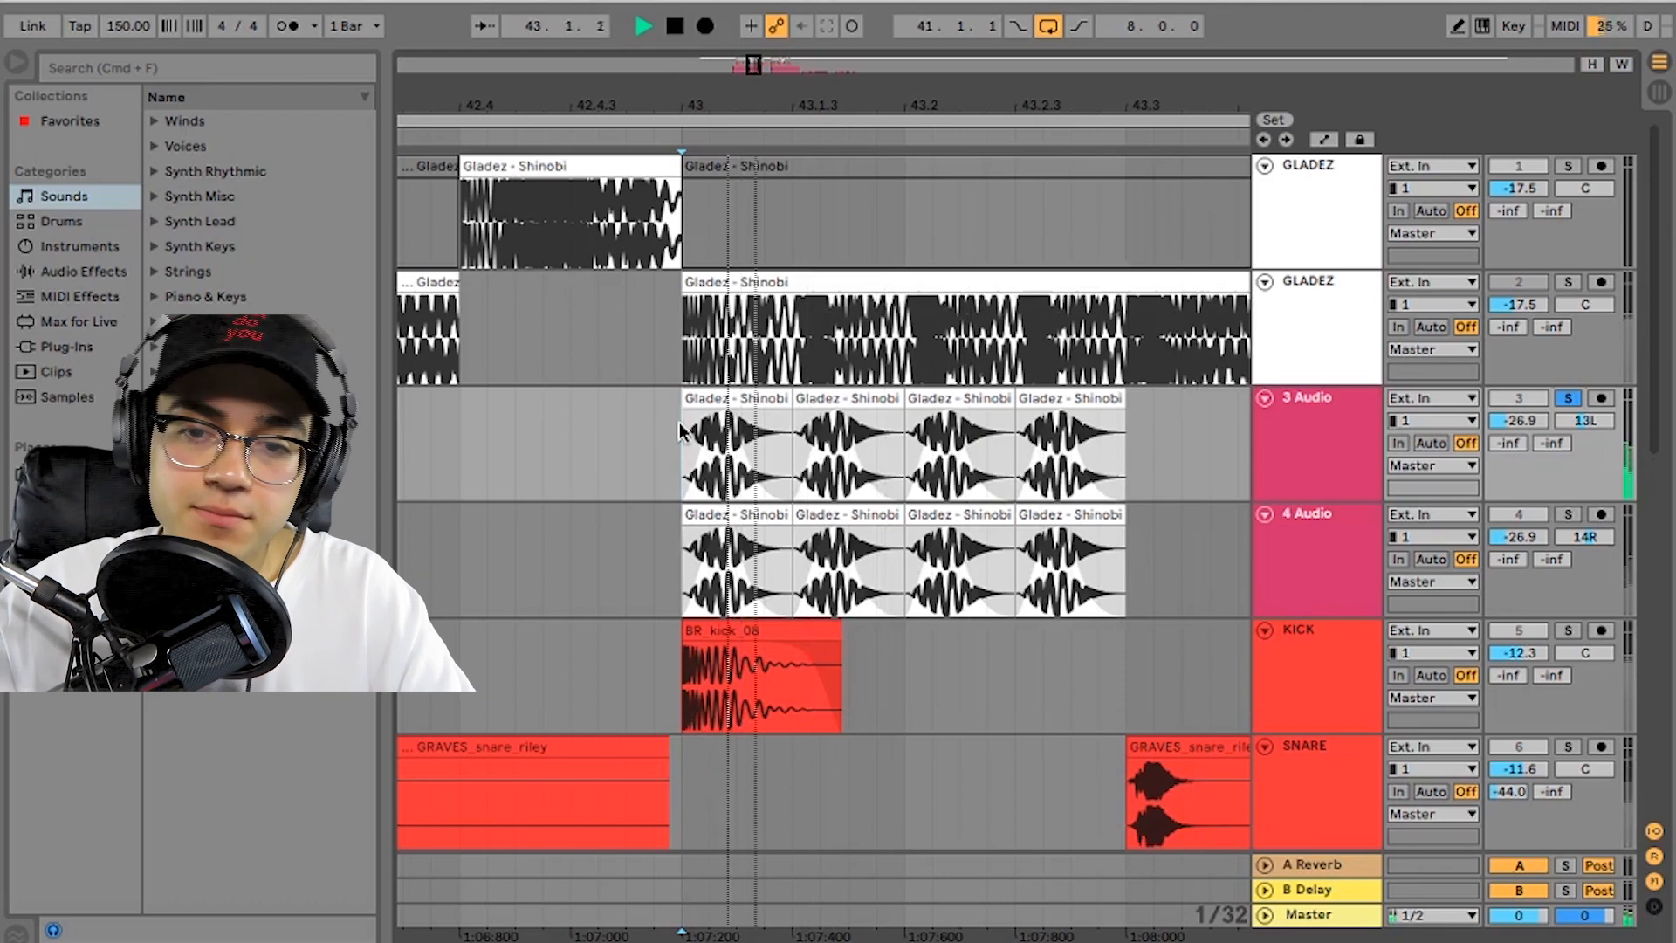
{"action": "key", "text": "space"}
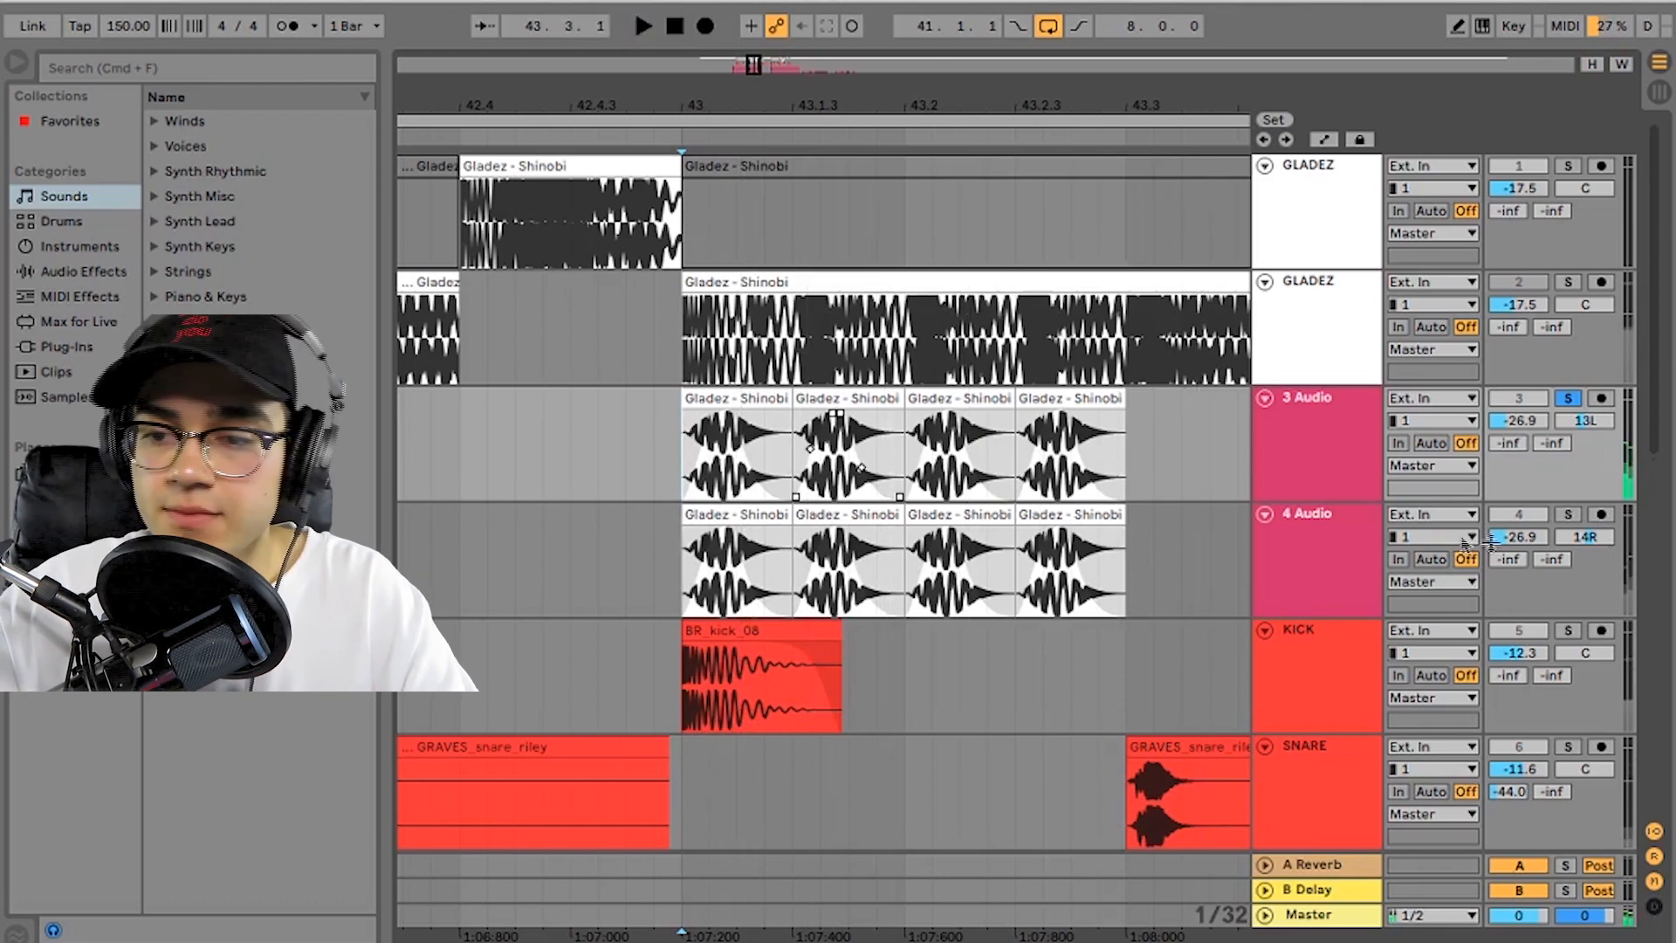
Step: Solo the 4 Audio track, panned 14R, and play it alone and together with 3 Audio
{"action": "left_click", "coordinate": [1569, 513]}
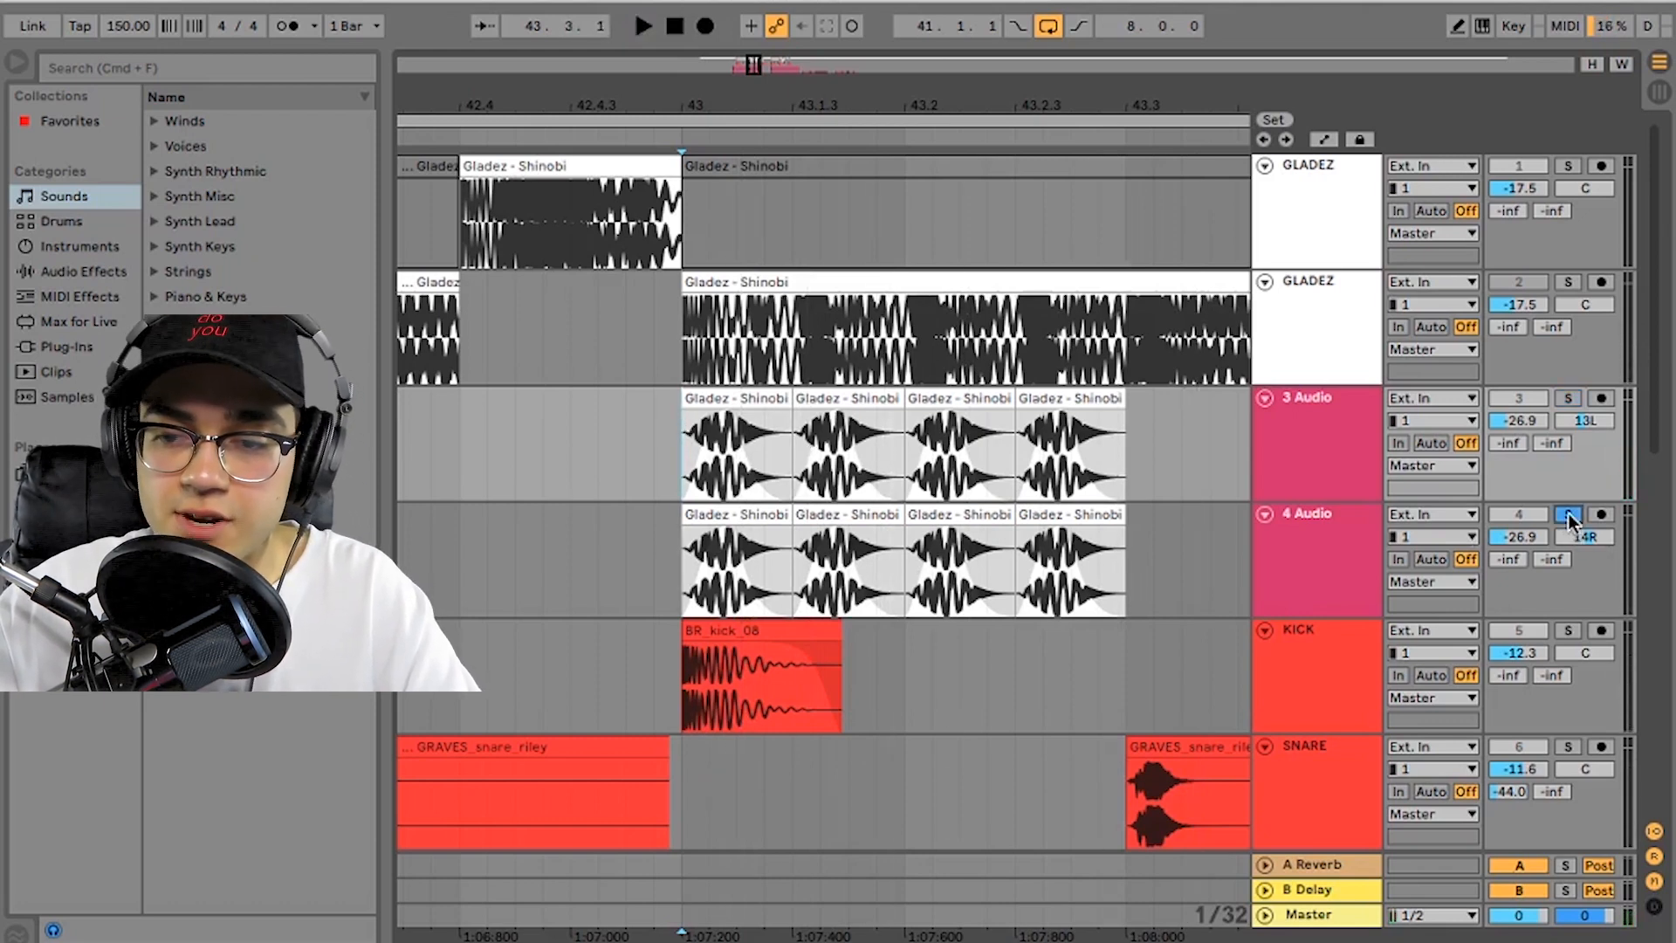
{"action": "key", "text": "space"}
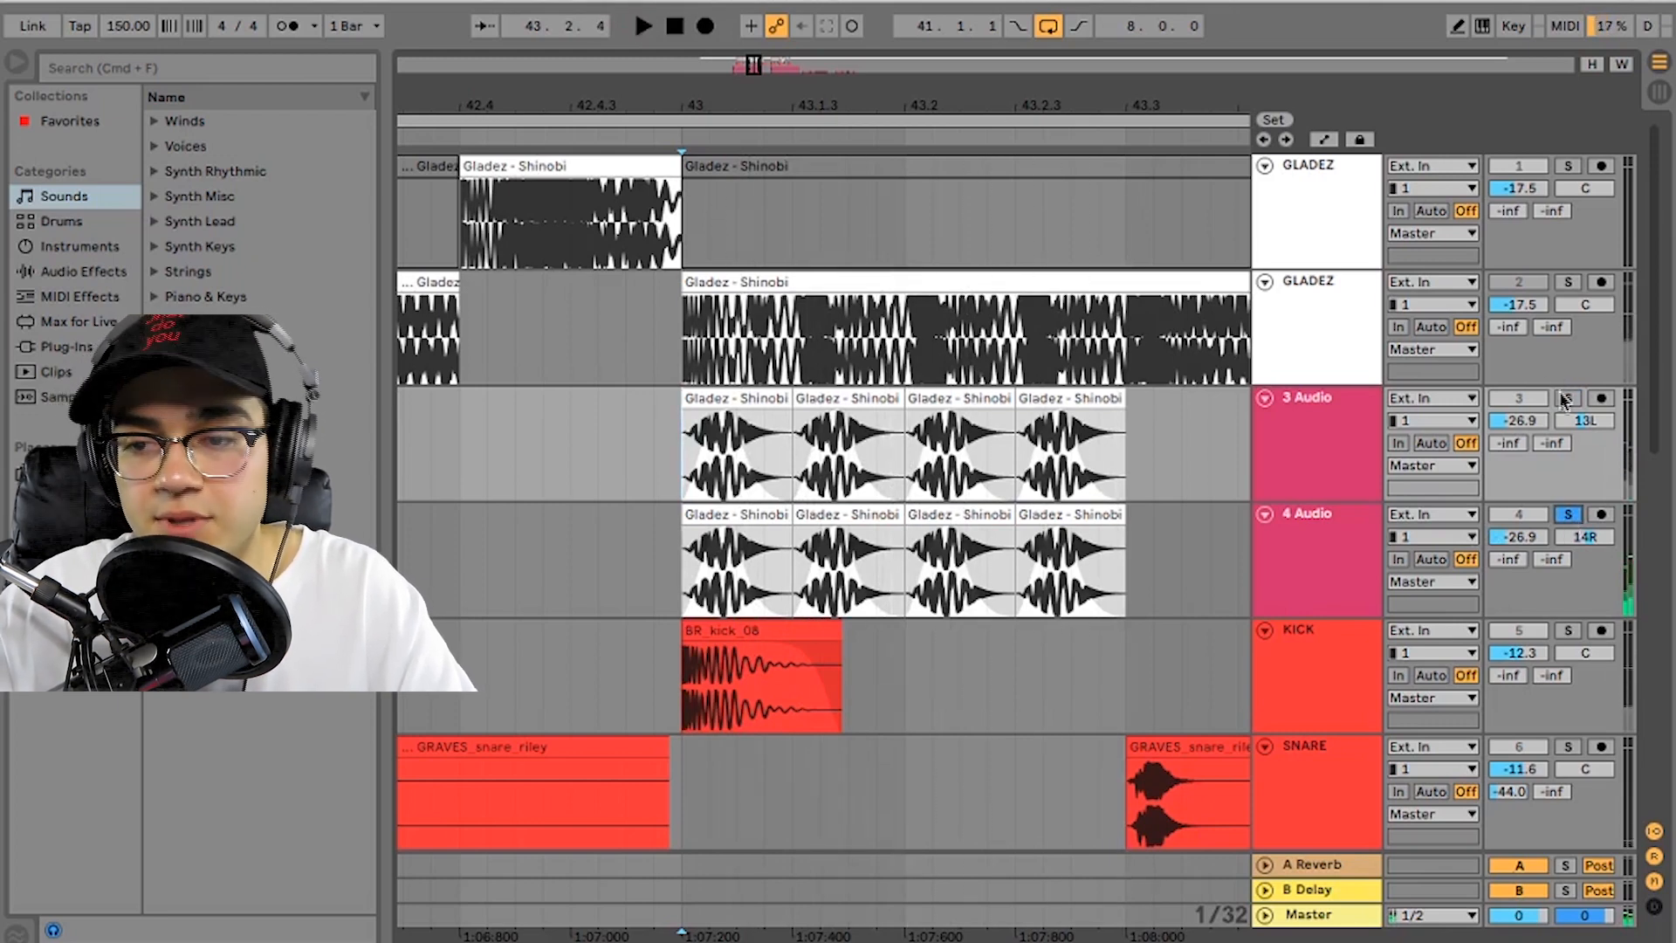
{"action": "left_click", "coordinate": [1569, 399], "text": "super"}
{"action": "key", "text": "space"}
Step: Inspect the mid and side curves of the EQ Eight on the 3 Audio and 4 Audio tracks
{"action": "double_click", "coordinate": [1342, 428]}
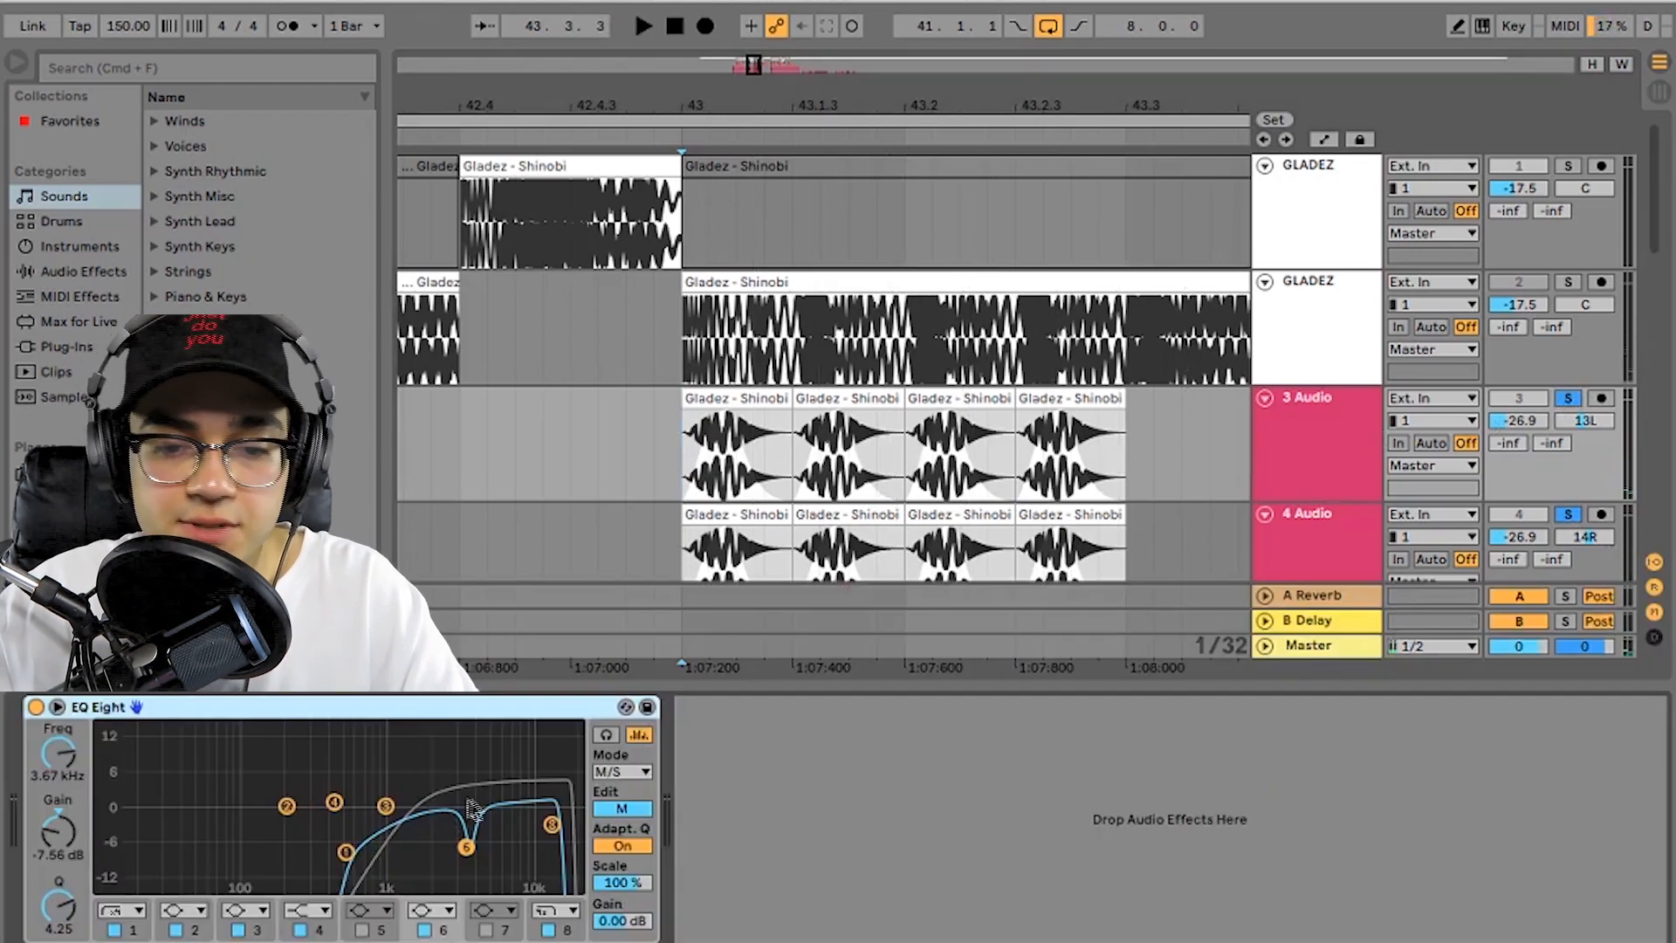
{"action": "left_click", "coordinate": [620, 808]}
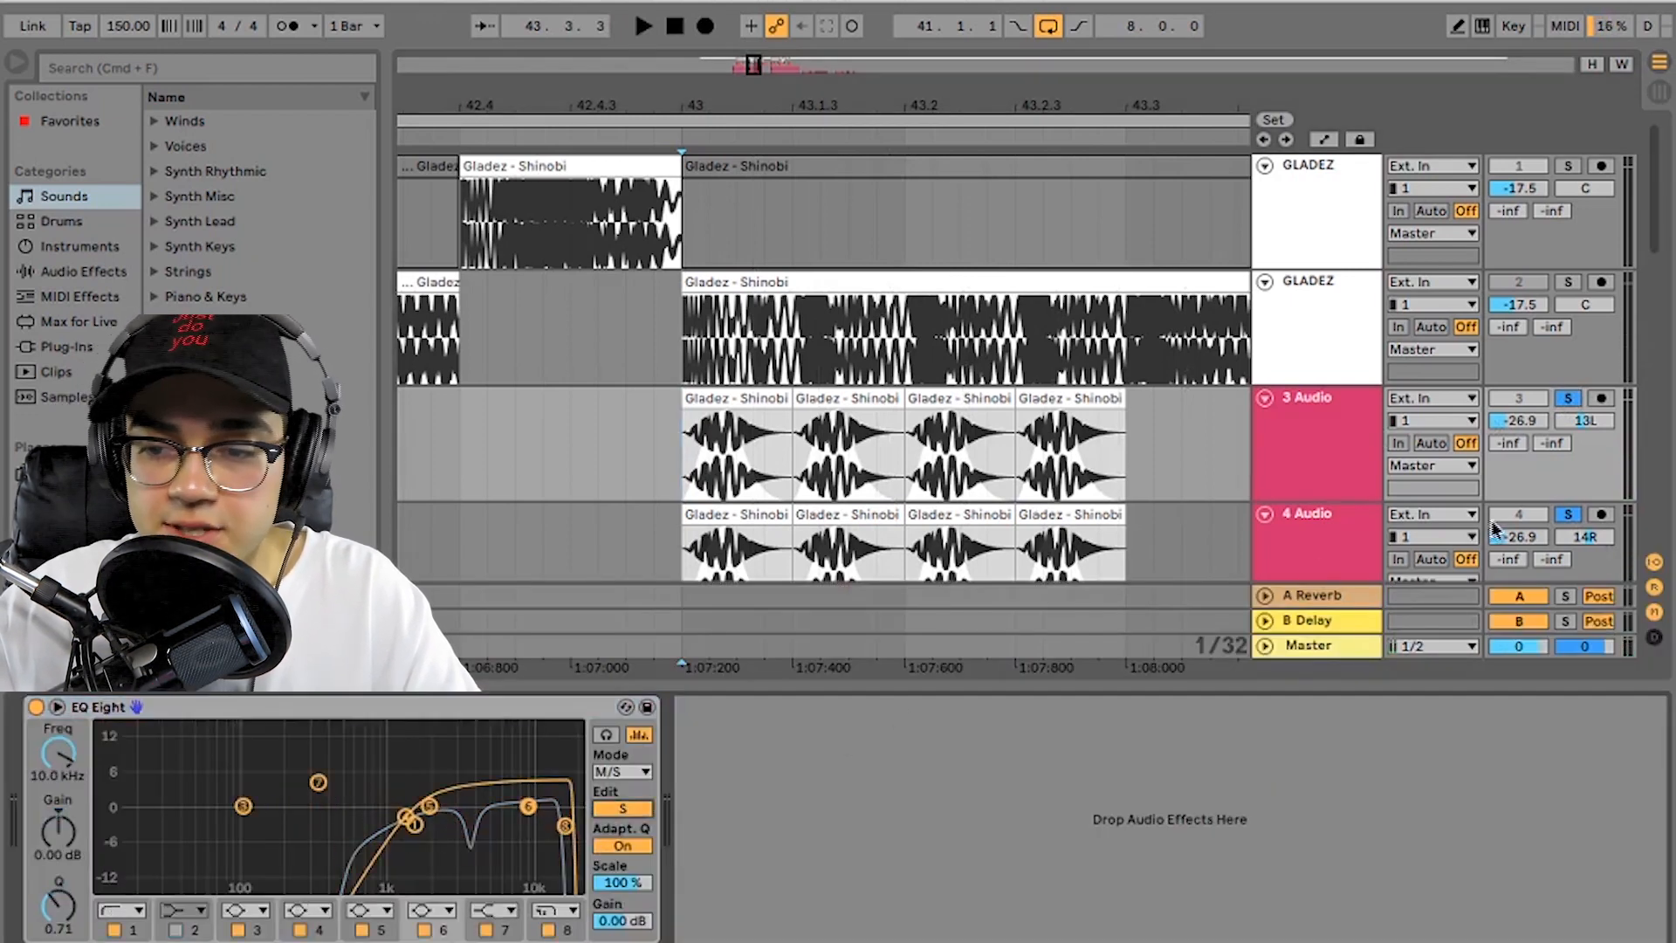
{"action": "left_click", "coordinate": [1319, 552]}
{"action": "left_click", "coordinate": [639, 812]}
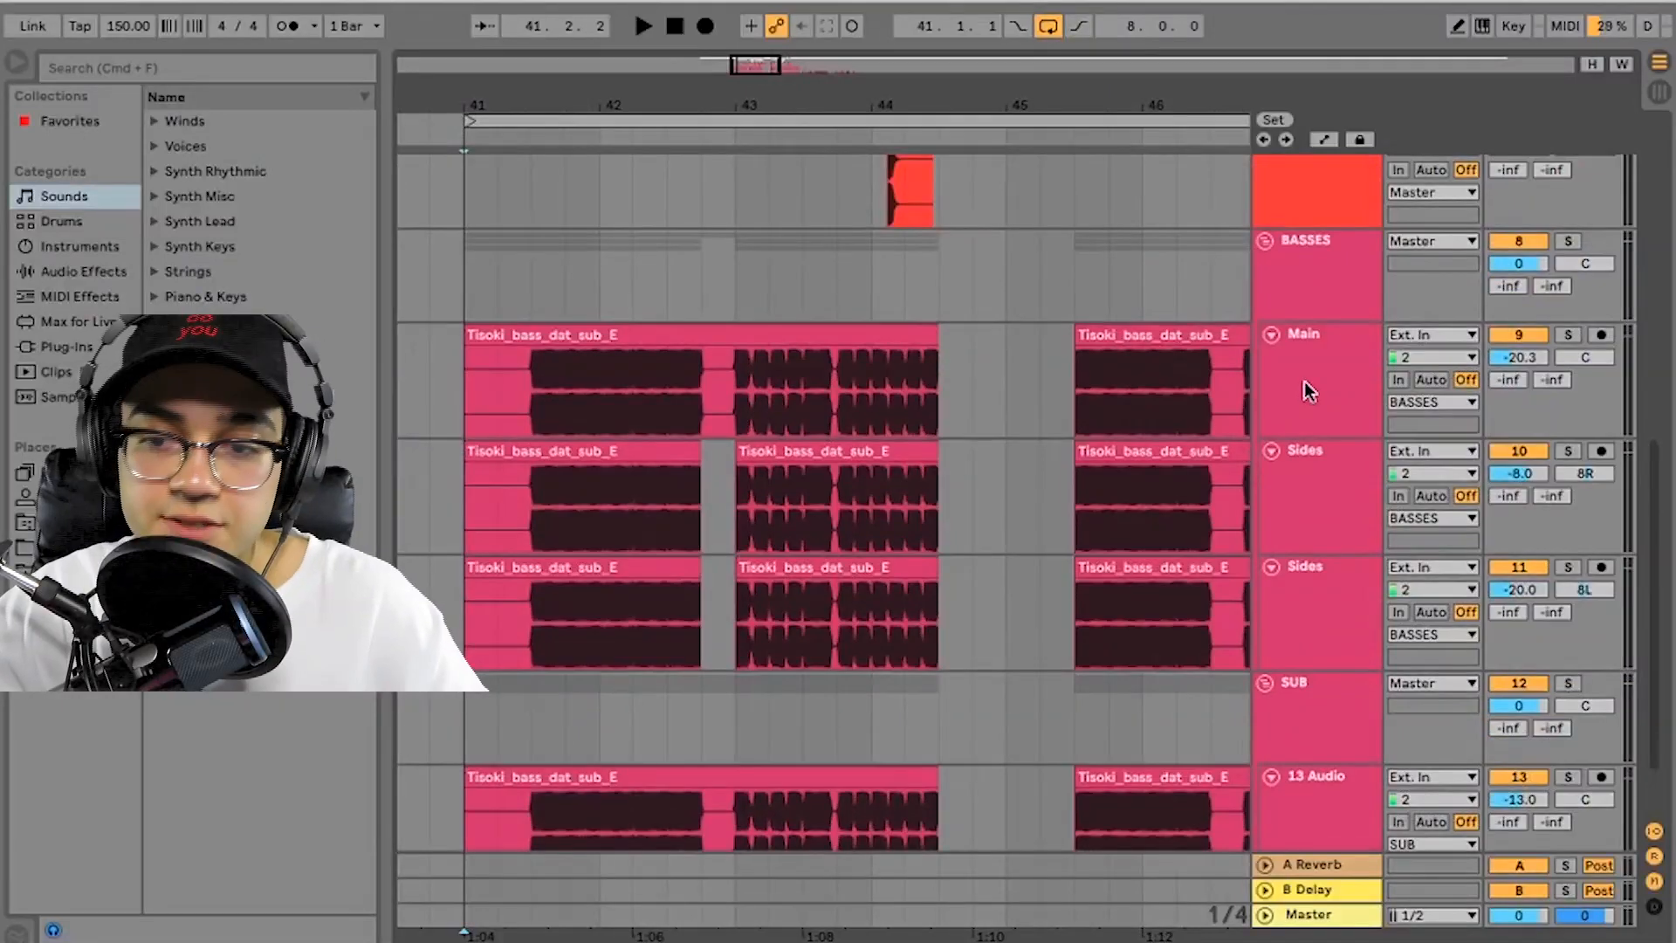
Step: Duplicate the Main bass track and play the soloed copy from the start of its first long note
{"action": "left_click", "coordinate": [1309, 390]}
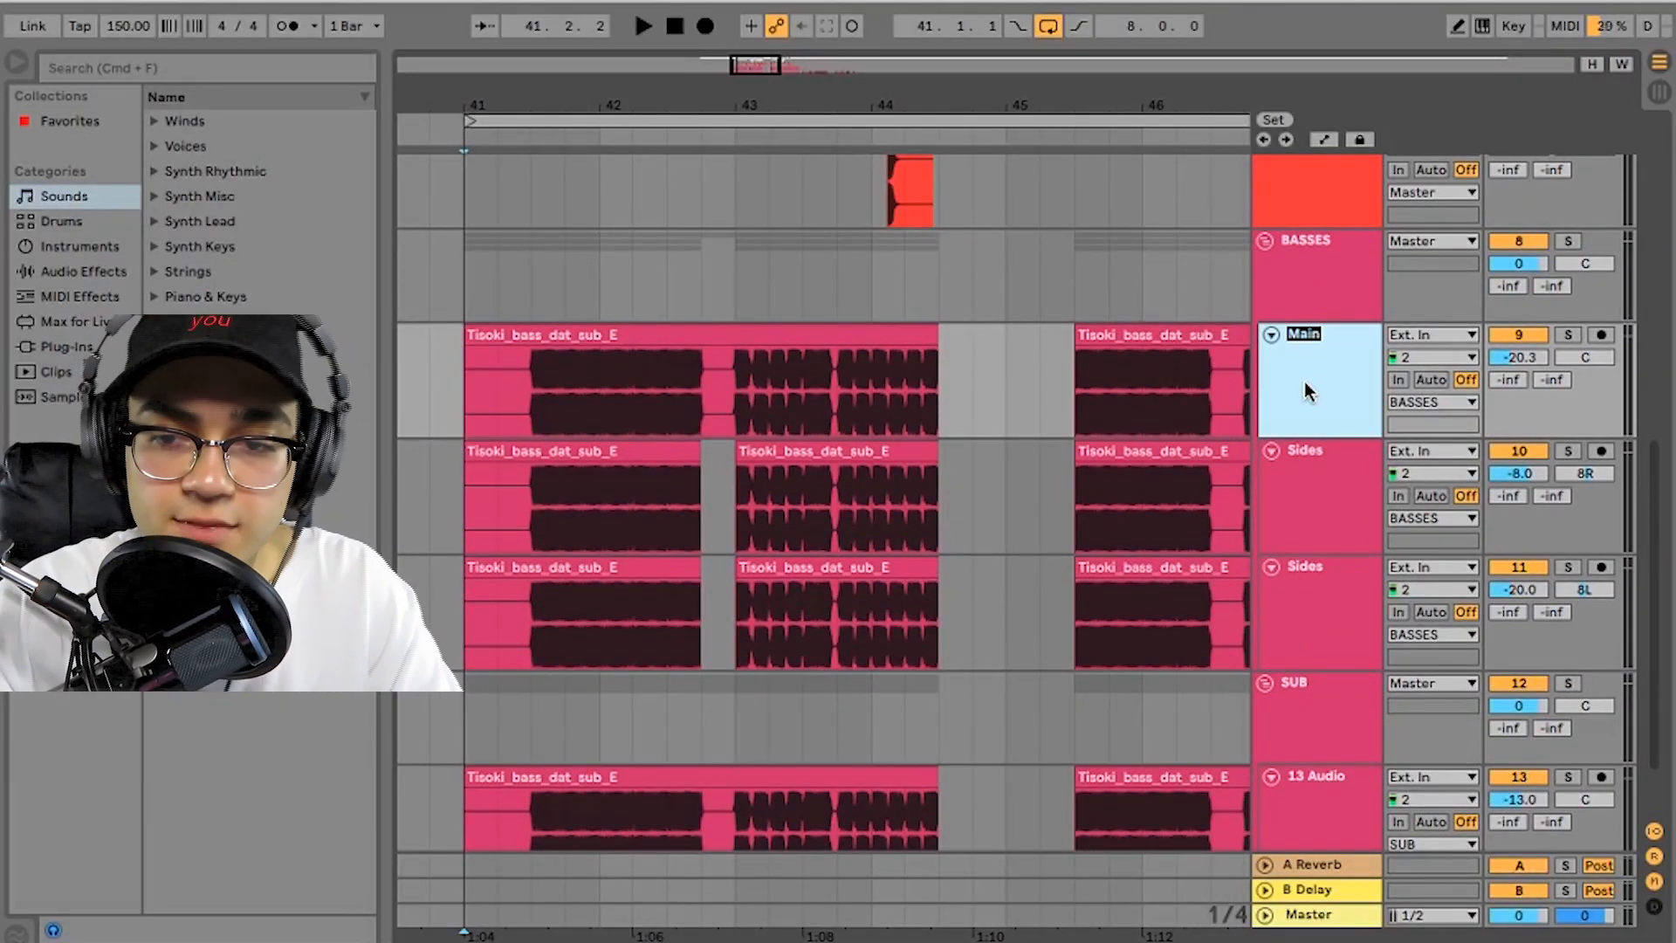
{"action": "key", "text": "Return"}
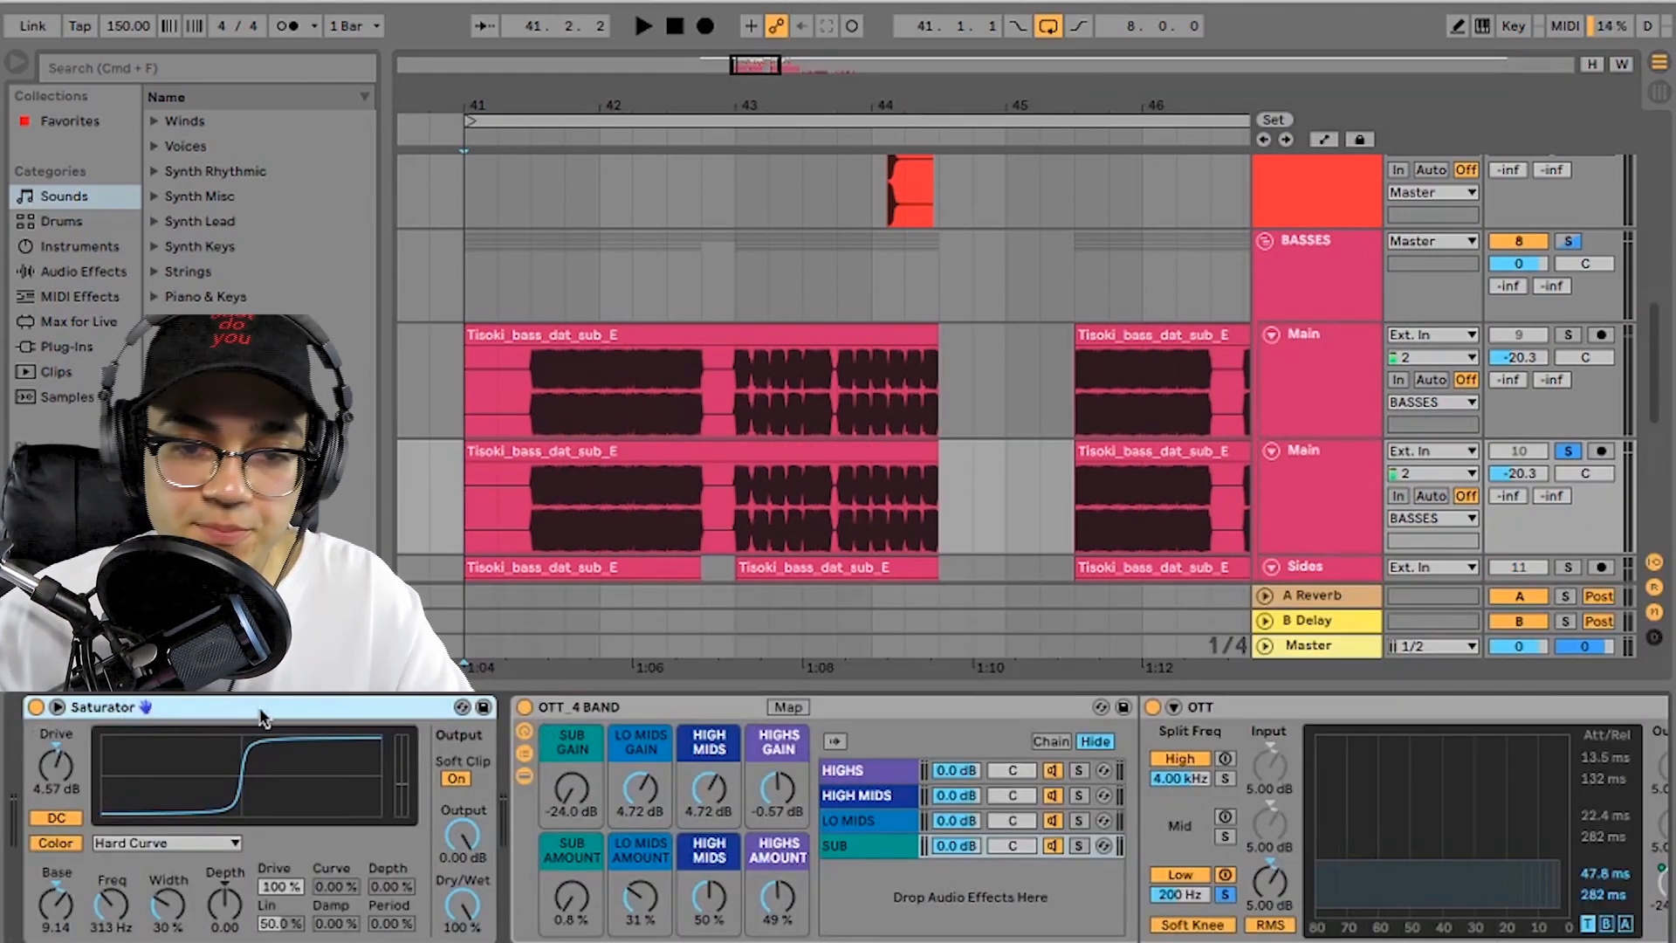
{"action": "key", "text": "space"}
{"action": "left_click", "coordinate": [530, 504]}
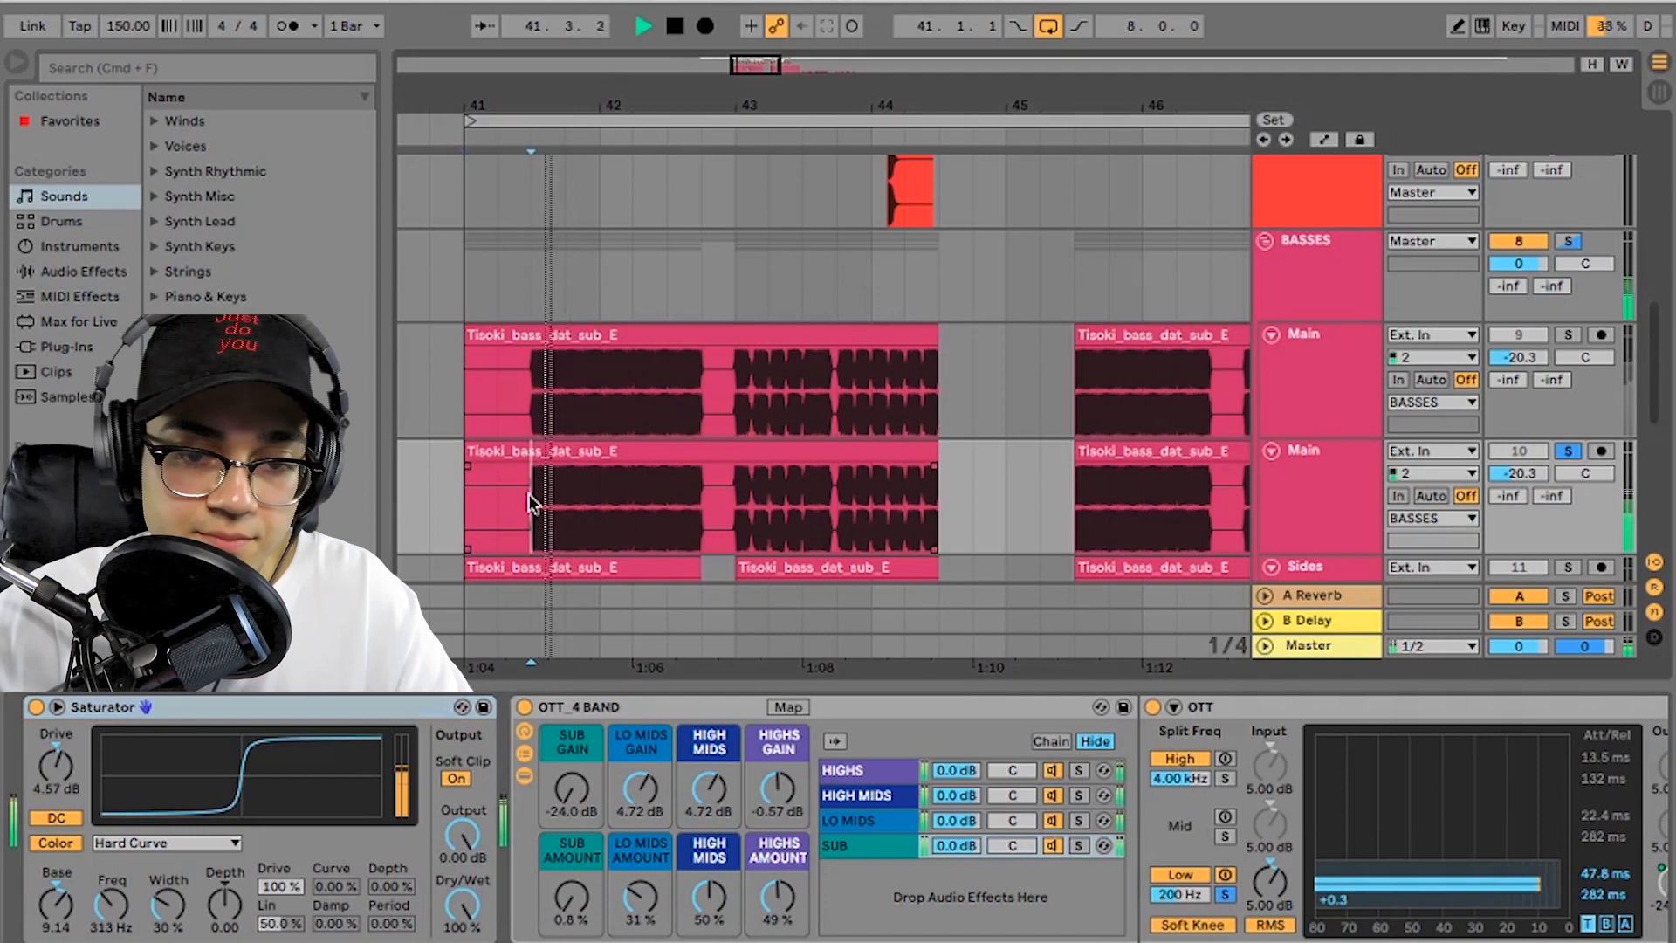
{"action": "key", "text": "space"}
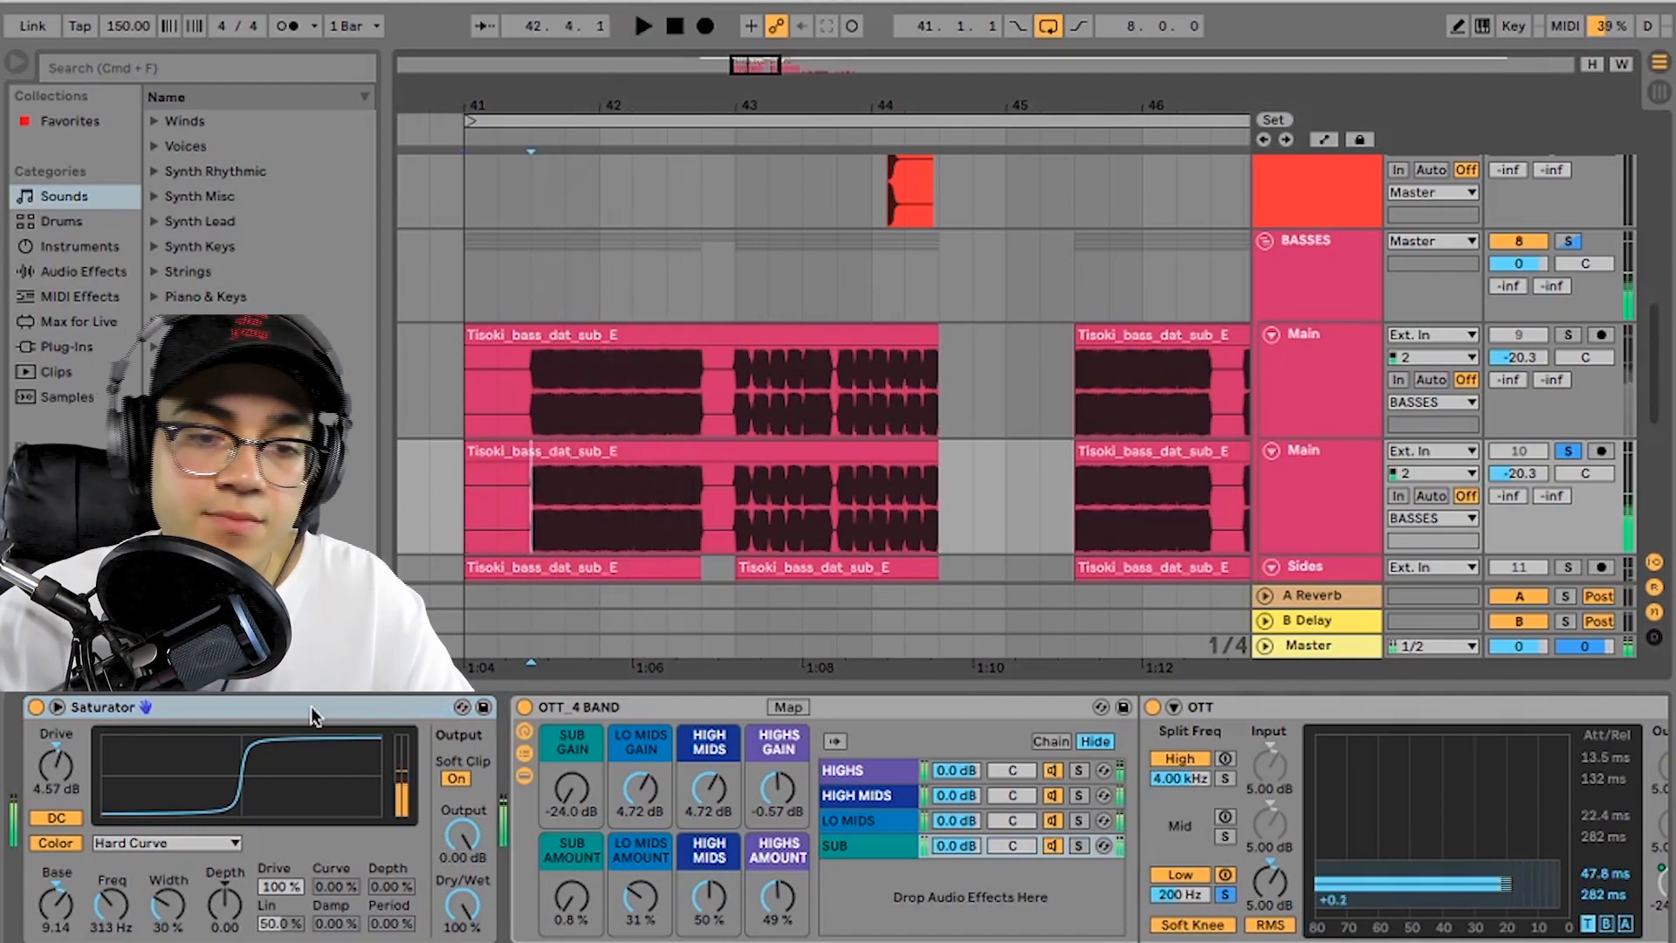
Step: Duplicate the Saturator on the Main bass copy and set the second Saturator's curve to Medium Curve
{"action": "key", "text": "super+d"}
{"action": "key", "text": "space"}
{"action": "key", "text": "space"}
{"action": "left_click", "coordinate": [630, 844]}
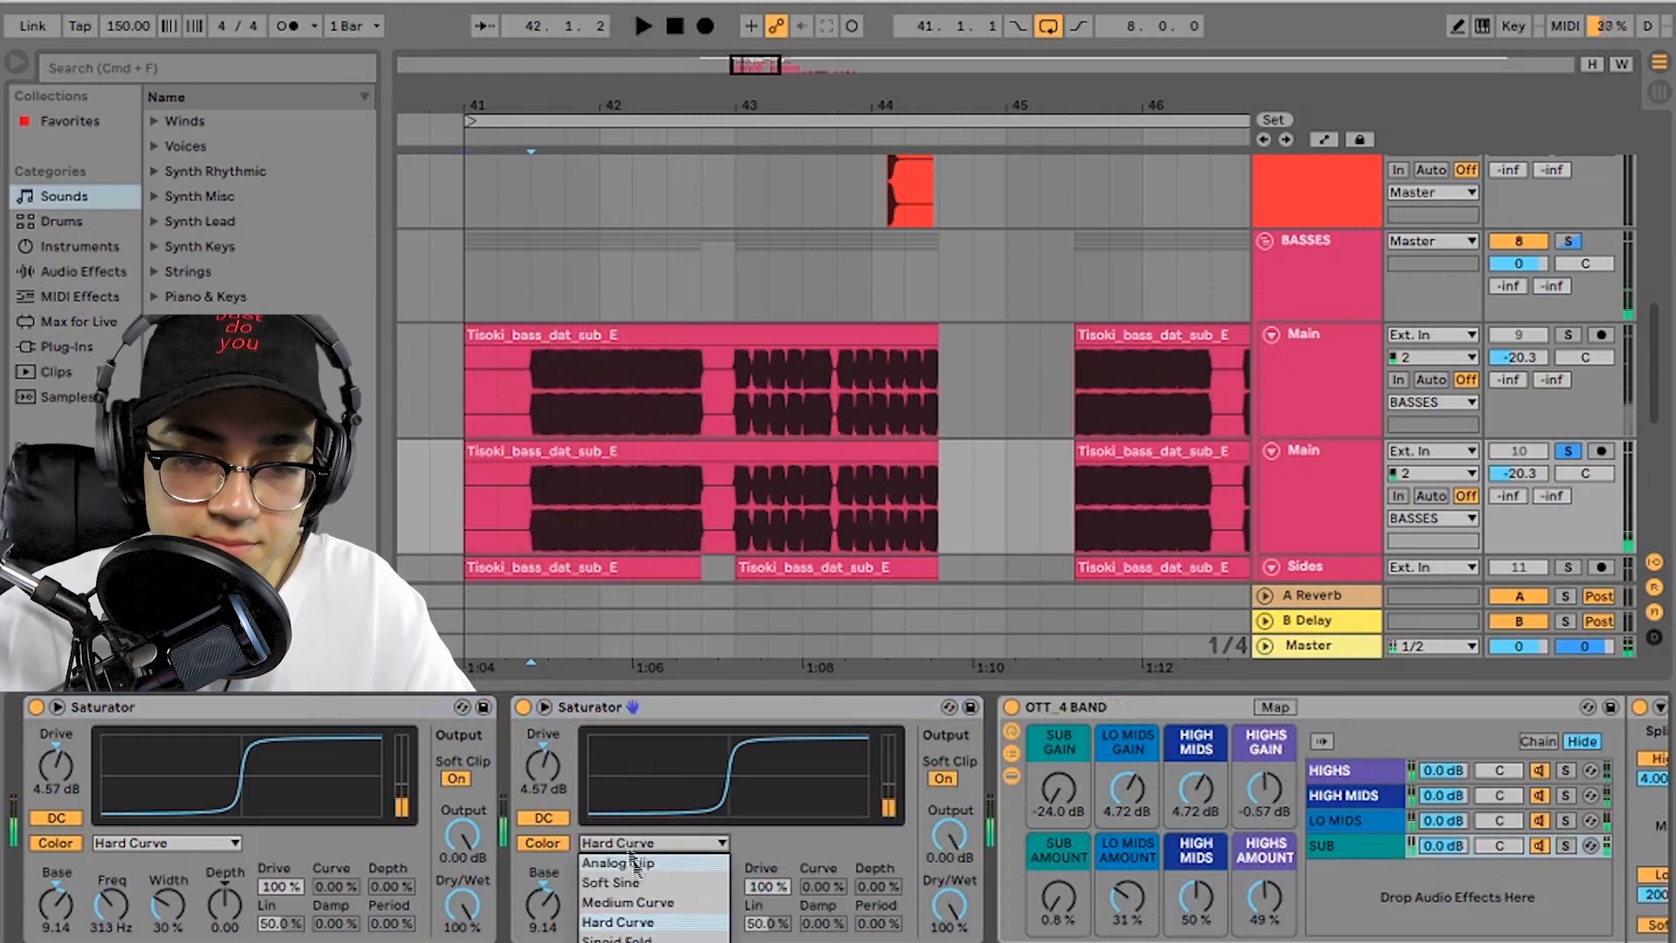
{"action": "left_click", "coordinate": [642, 902]}
{"action": "key", "text": "space"}
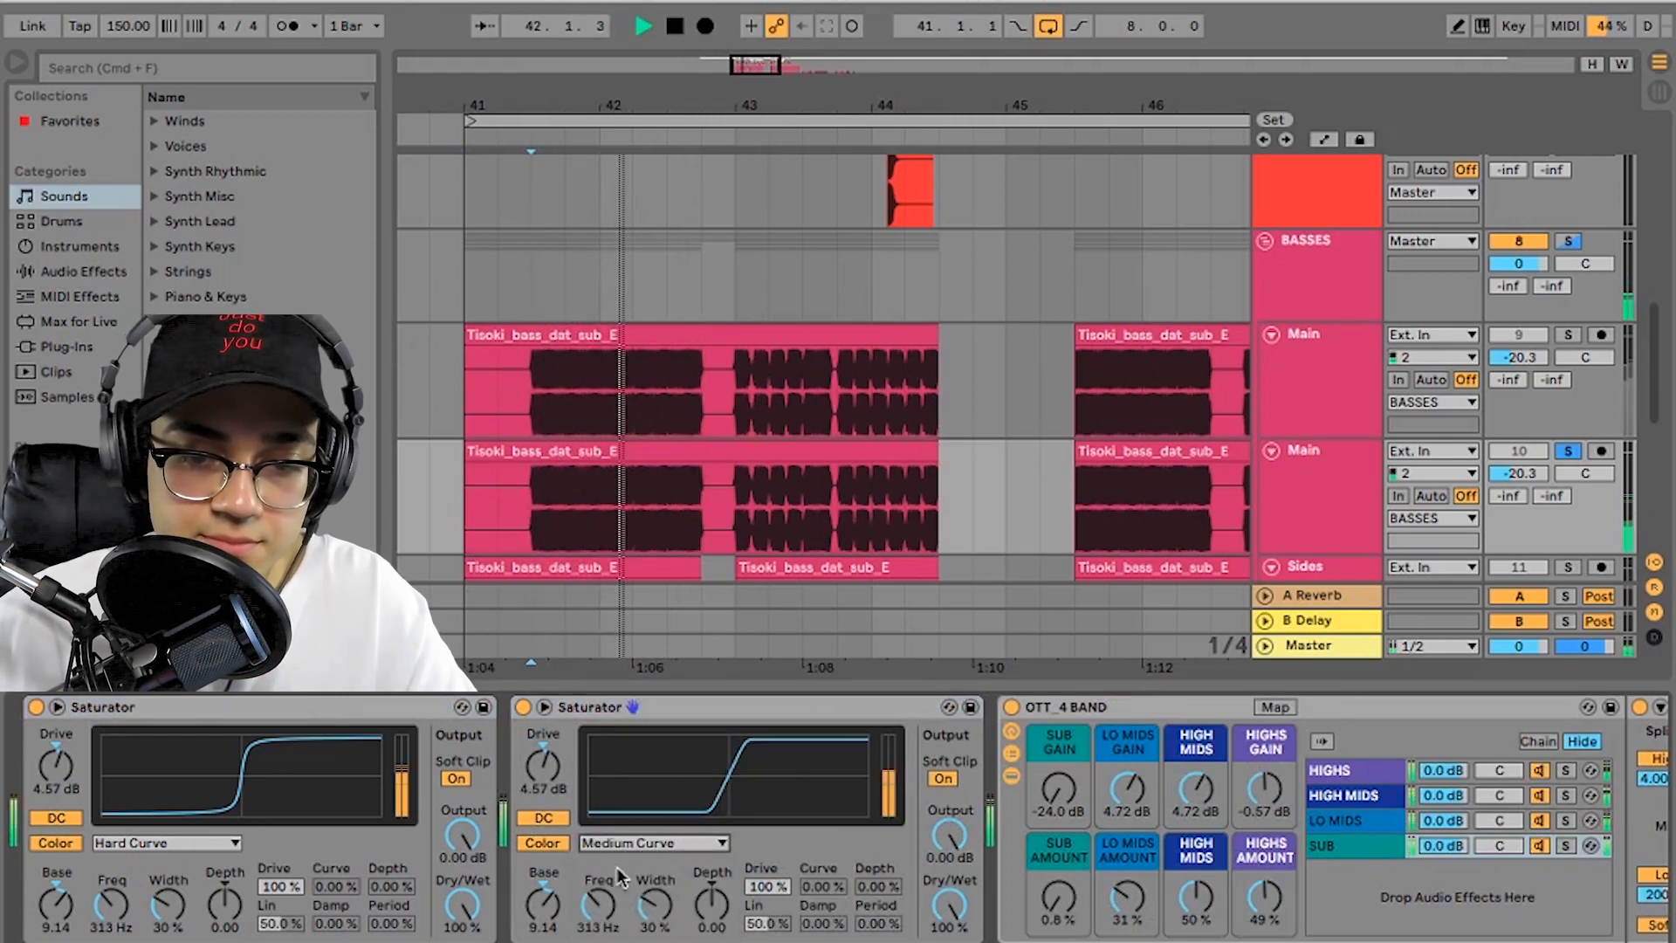
Step: Set the second Saturator to Soft Sine with 18.9 dB drive and base 14.3, and turn off DC on the first Saturator
{"action": "left_click_drag", "start_coordinate": [543, 766], "coordinate": [543, 771]}
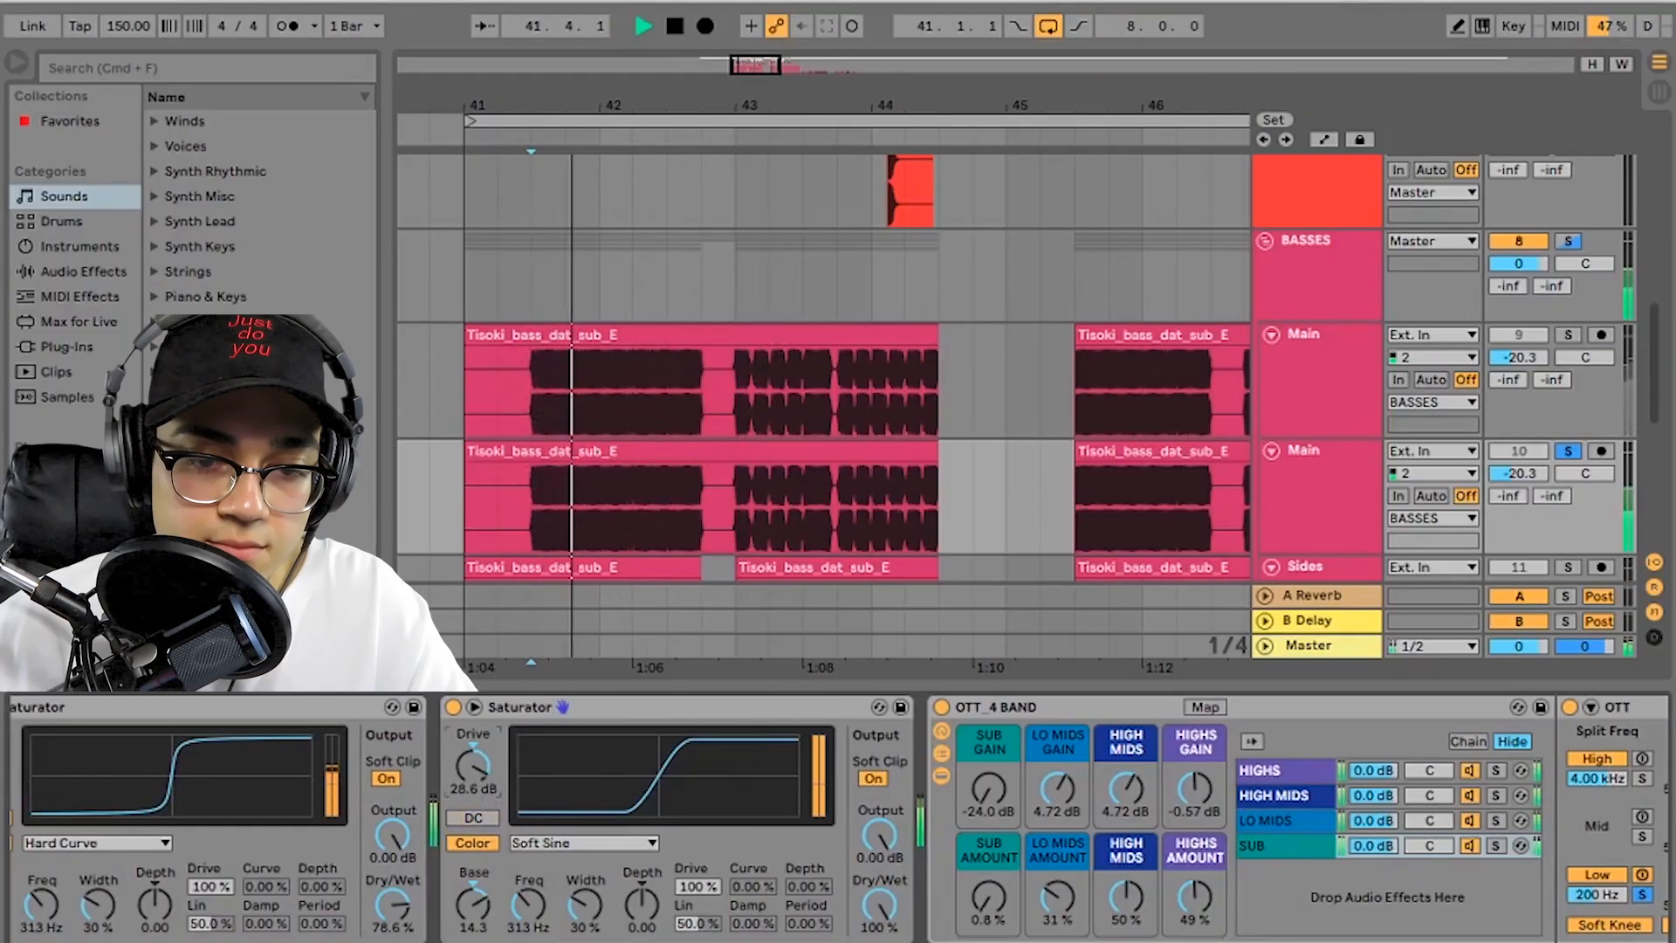
{"action": "scroll", "coordinate": [462, 790], "scroll_direction": "left", "scroll_amount": 2}
{"action": "key", "text": "space"}
{"action": "left_click", "coordinate": [56, 818]}
{"action": "key", "text": "space"}
{"action": "key", "text": "space"}
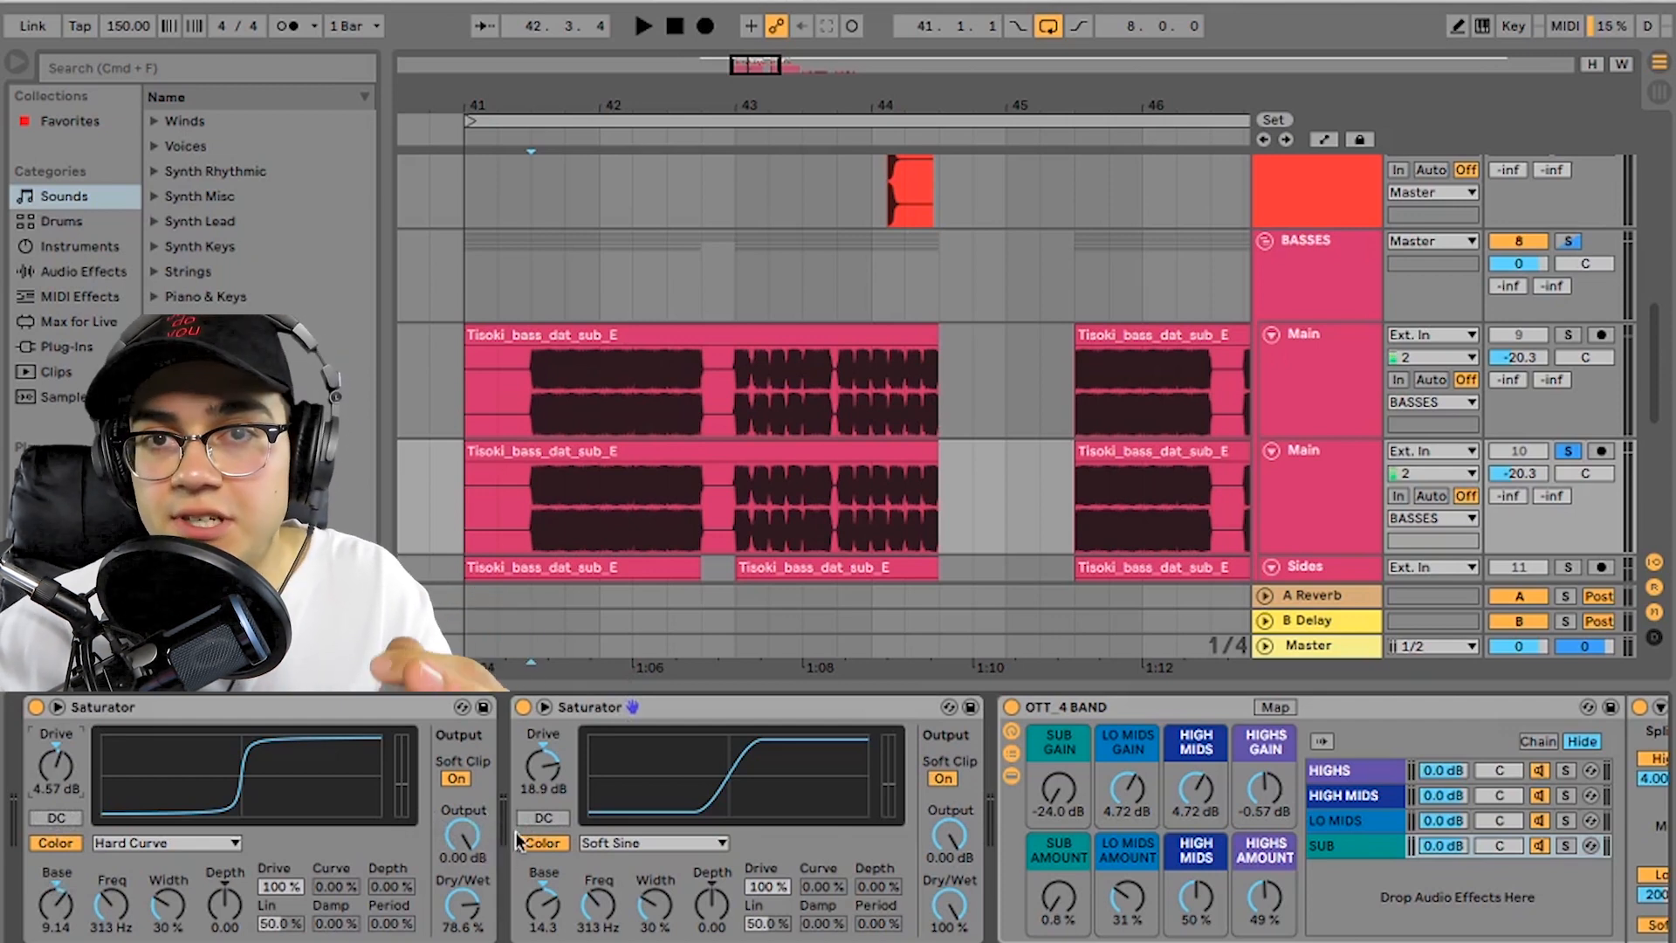
Step: Bypass the second Saturator and set the first one to Sinoid Fold with 14.3 dB drive and base 14.3
{"action": "left_click", "coordinate": [523, 707]}
{"action": "scroll", "coordinate": [1135, 790], "scroll_direction": "right", "scroll_amount": 5}
{"action": "scroll", "coordinate": [1026, 796], "scroll_direction": "left", "scroll_amount": 5}
{"action": "key", "text": "space"}
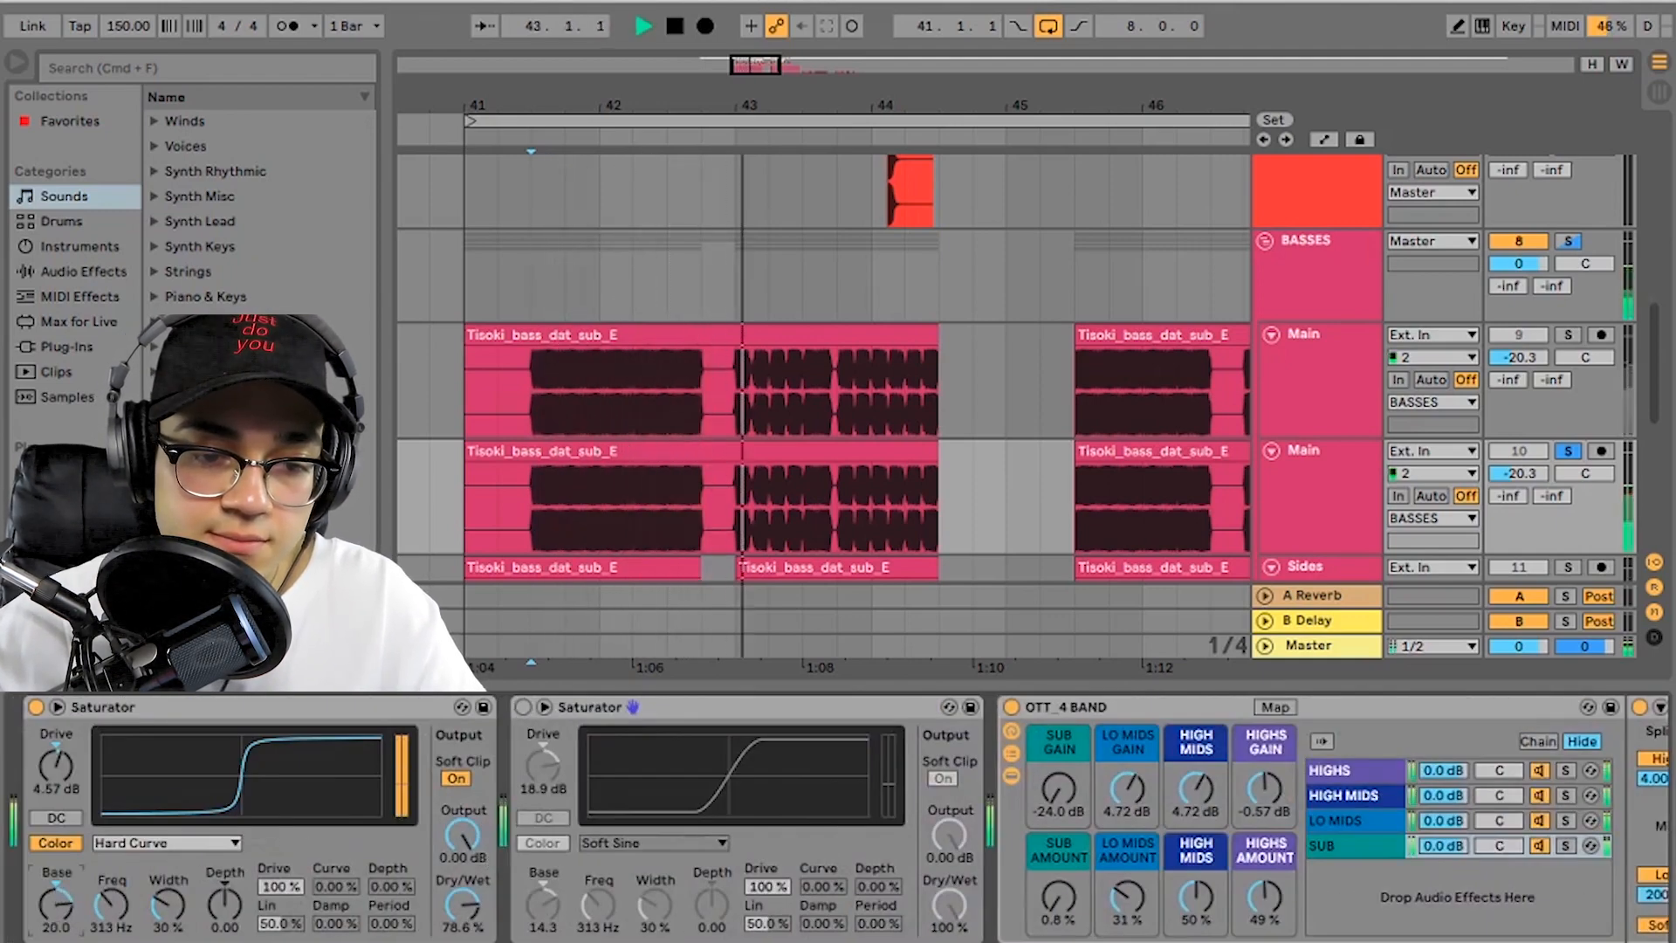
{"action": "left_click", "coordinate": [192, 840]}
{"action": "left_click", "coordinate": [140, 937]}
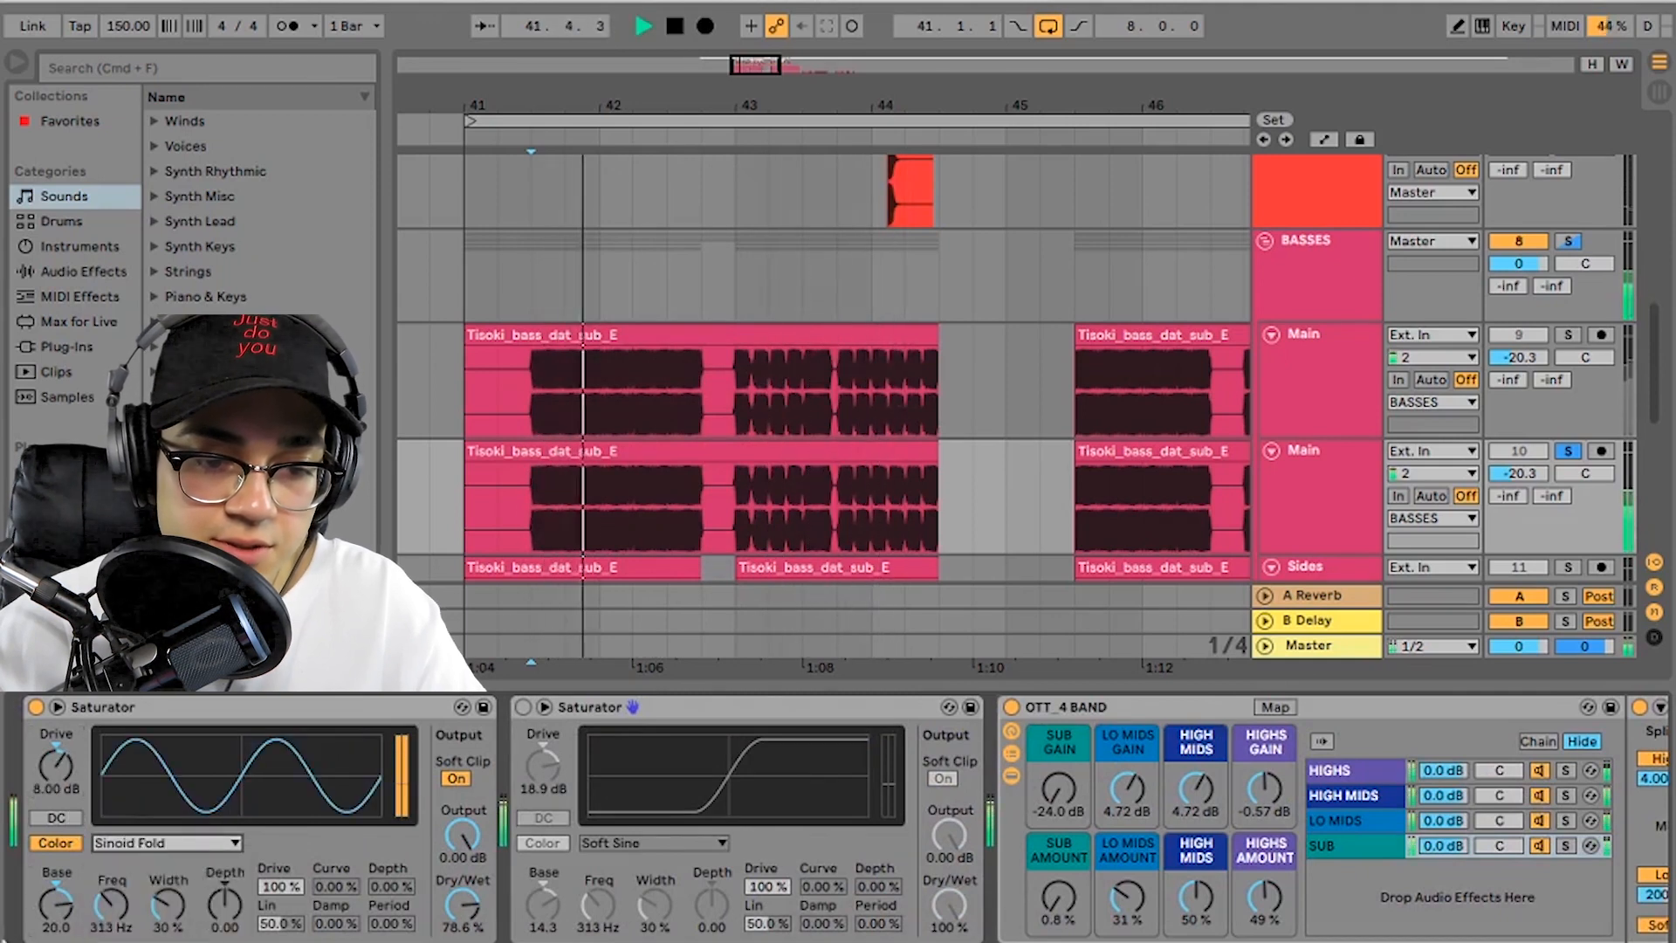
{"action": "left_click_drag", "start_coordinate": [50, 908], "coordinate": [50, 924]}
{"action": "key", "text": "space"}
{"action": "left_click_drag", "start_coordinate": [56, 768], "coordinate": [56, 753]}
{"action": "key", "text": "space"}
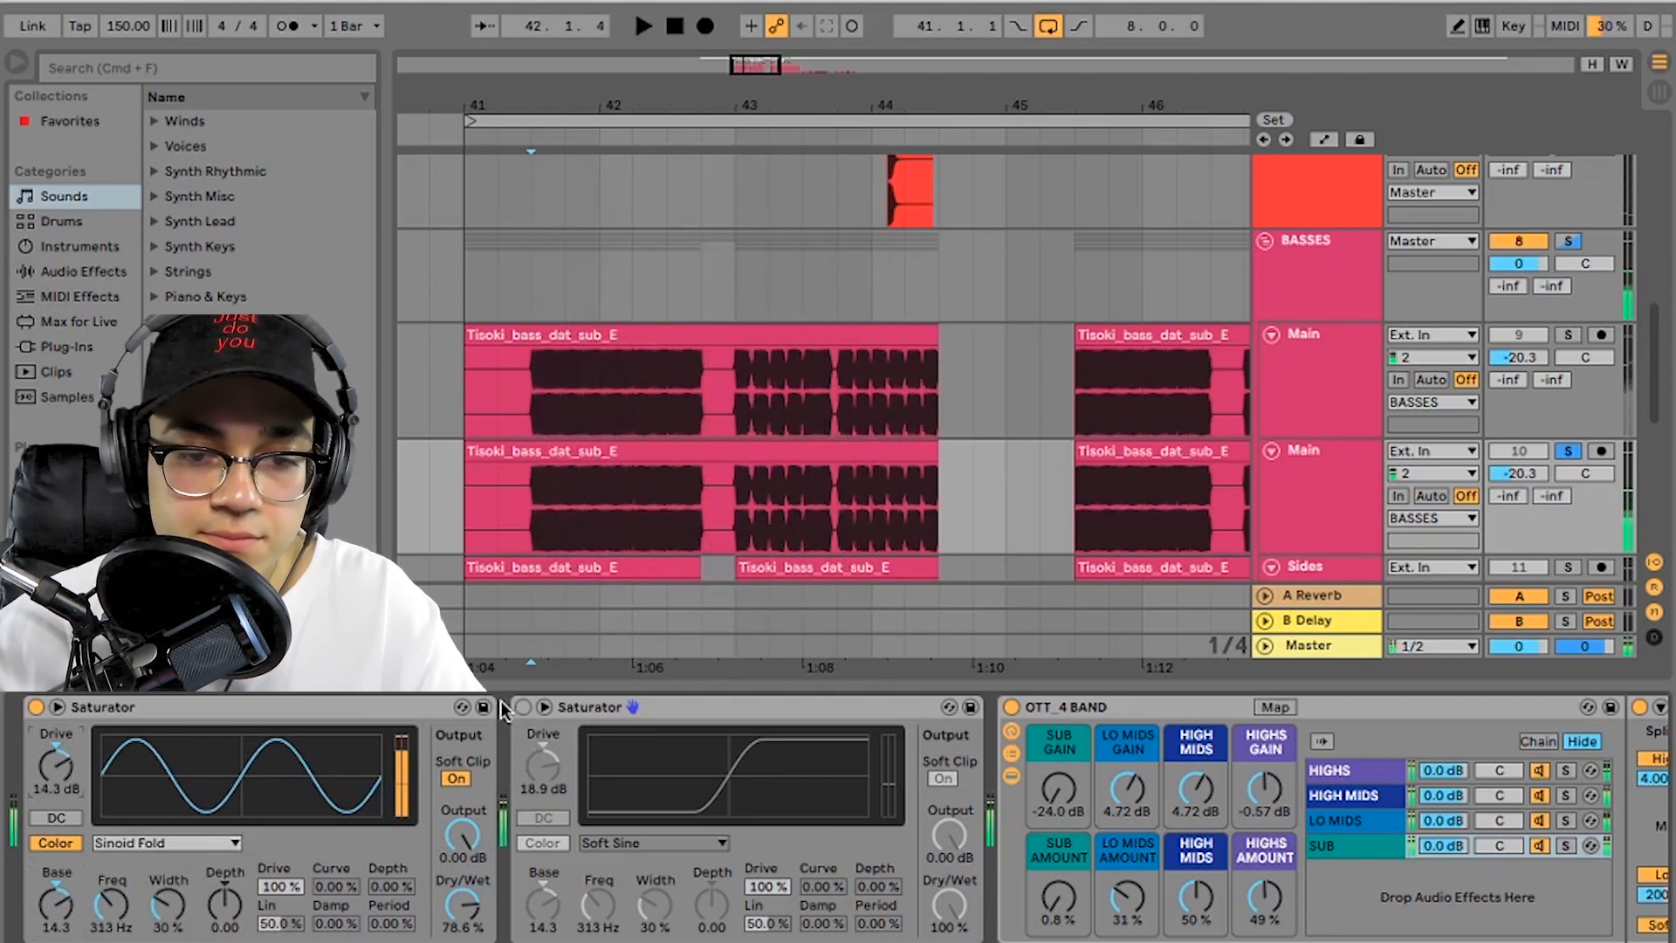
Step: Reactivate the second Saturator and set its drive to 16.6 dB and base to 6.86
{"action": "left_click", "coordinate": [522, 706]}
{"action": "left_click_drag", "start_coordinate": [543, 766], "coordinate": [543, 777]}
{"action": "key", "text": "space"}
{"action": "key", "text": "space"}
{"action": "left_click_drag", "start_coordinate": [543, 904], "coordinate": [543, 922]}
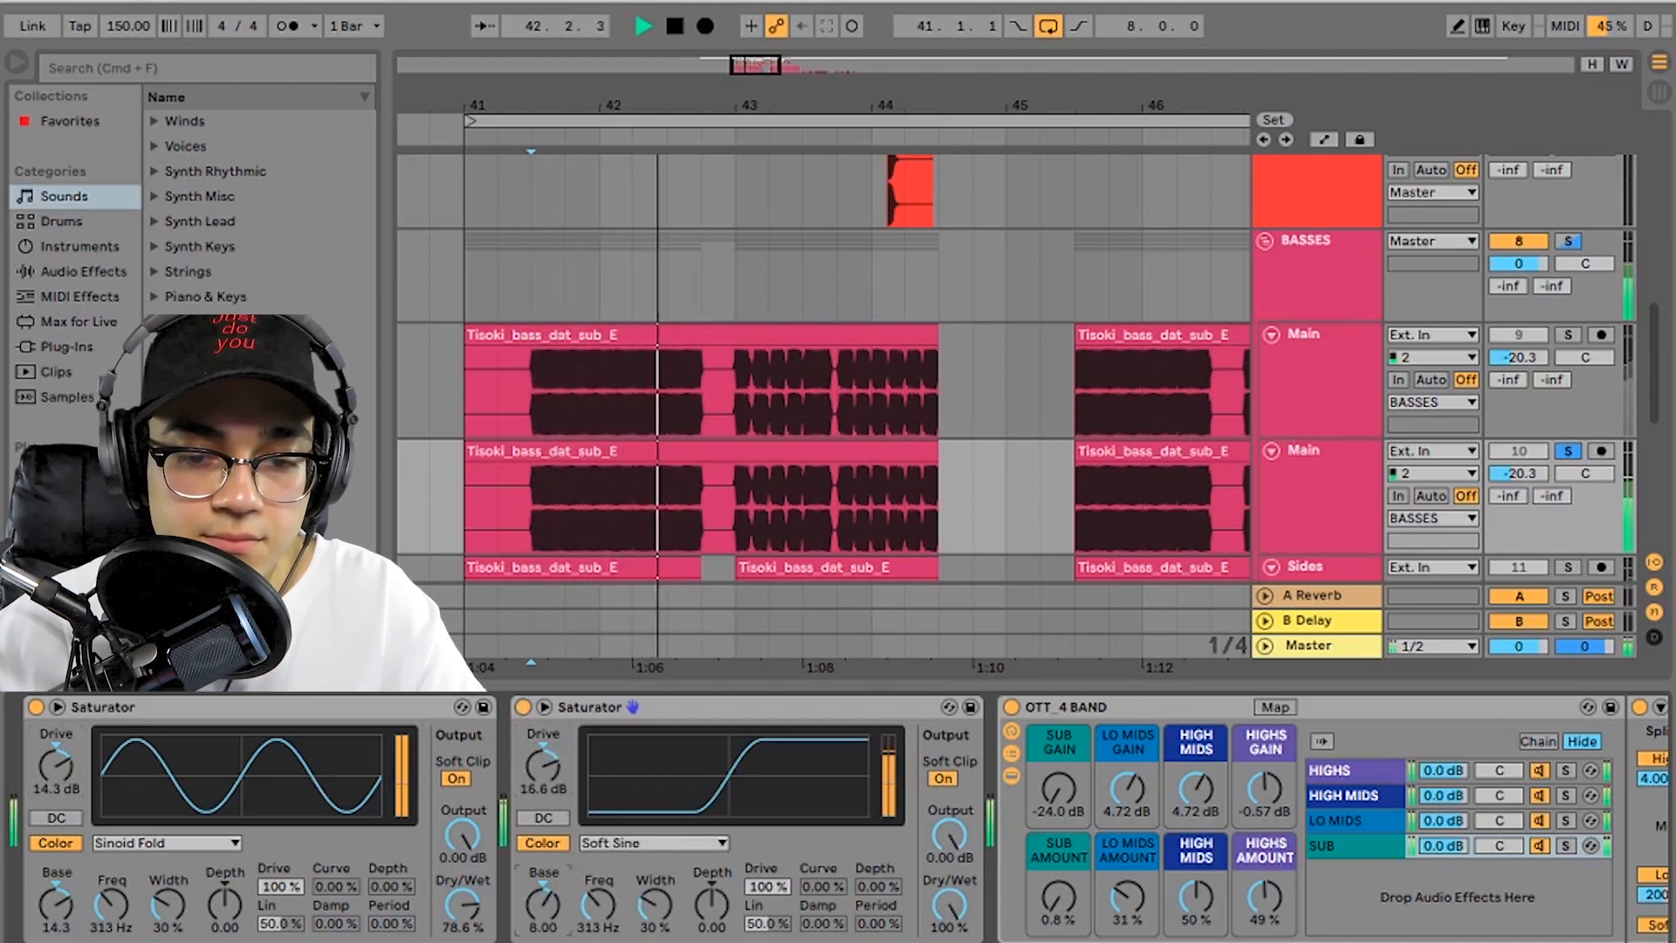
{"action": "key", "text": "space"}
Step: Duplicate the second Saturator and set the new third one to 6.29 dB drive and base 21.7
{"action": "scroll", "coordinate": [844, 785], "scroll_direction": "right", "scroll_amount": 5}
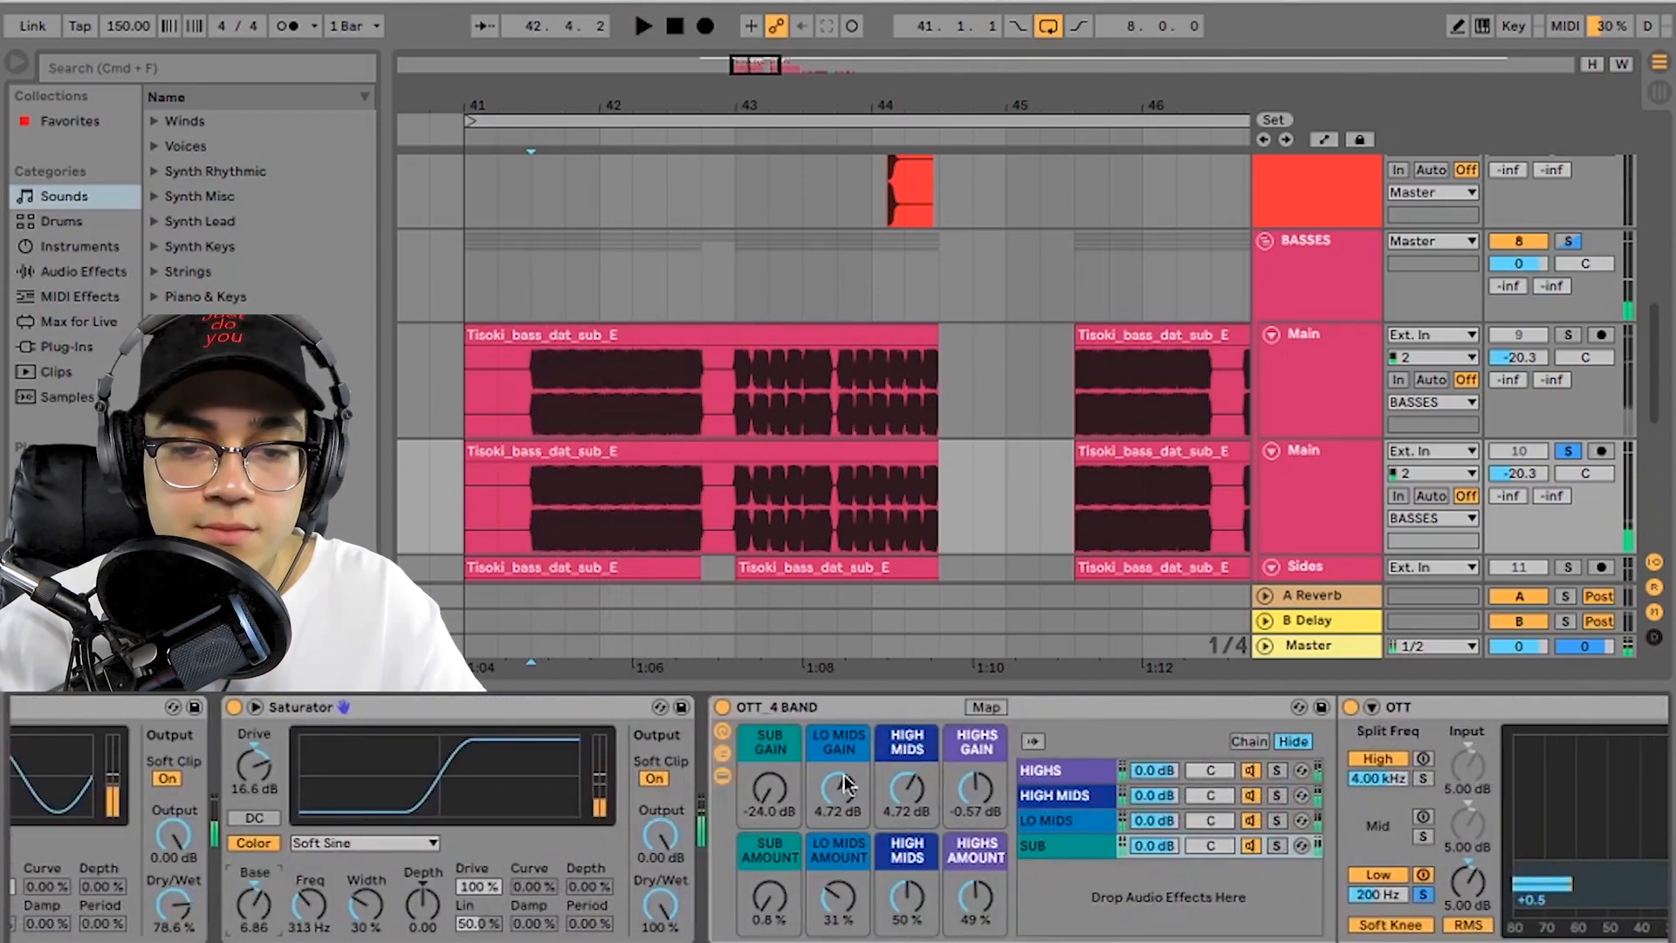
{"action": "left_click", "coordinate": [601, 707]}
{"action": "key", "text": "super+d"}
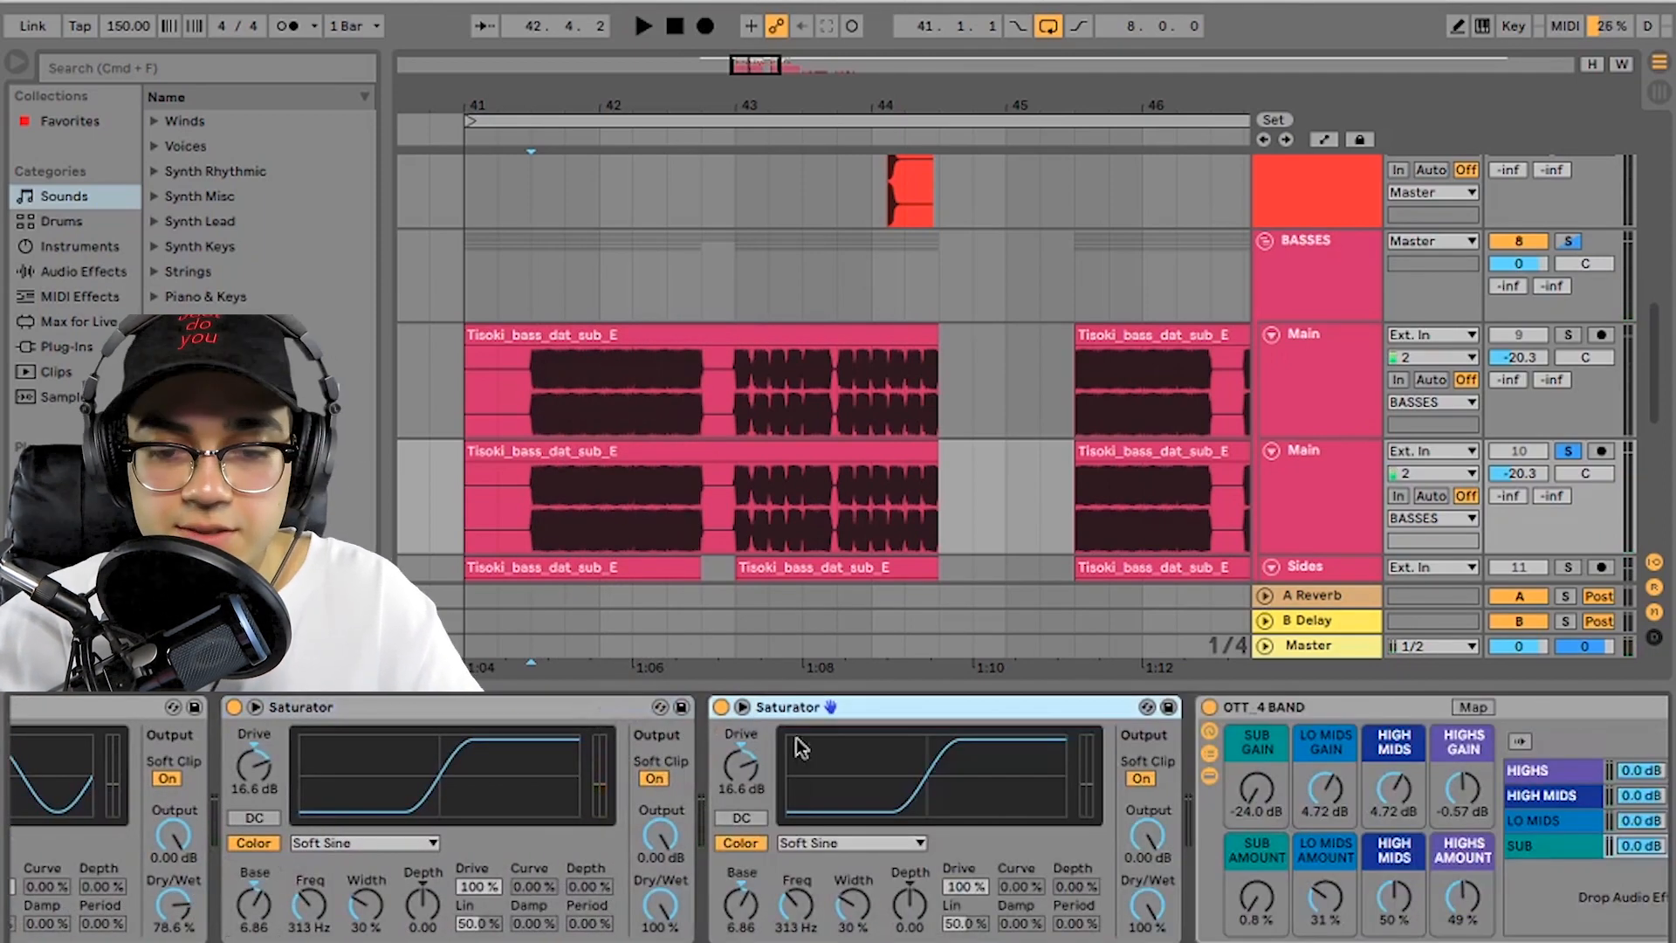
{"action": "key", "text": "space"}
{"action": "left_click_drag", "start_coordinate": [763, 761], "coordinate": [763, 794]}
{"action": "key", "text": "space"}
{"action": "key", "text": "space"}
{"action": "left_click_drag", "start_coordinate": [742, 905], "coordinate": [741, 863]}
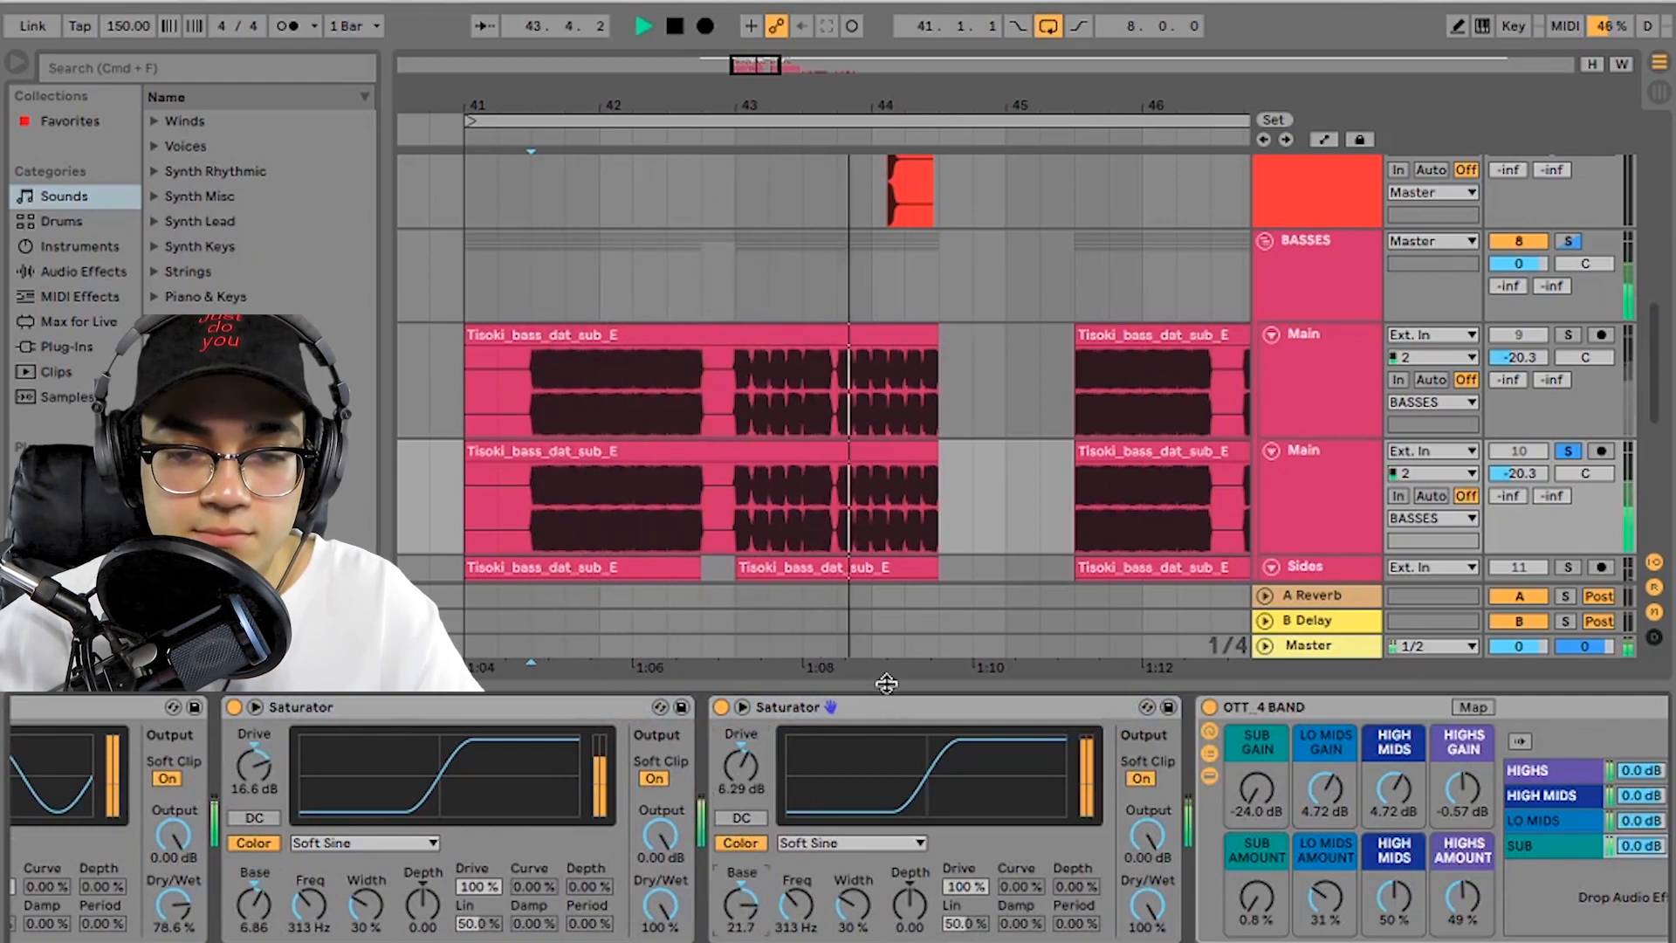
{"action": "left_click_drag", "start_coordinate": [887, 682], "coordinate": [969, 707]}
{"action": "key", "text": "space"}
Step: Unsolo the Main bass copy, mute the original Main track, and play the copy within the full mix
{"action": "left_click", "coordinate": [1567, 451]}
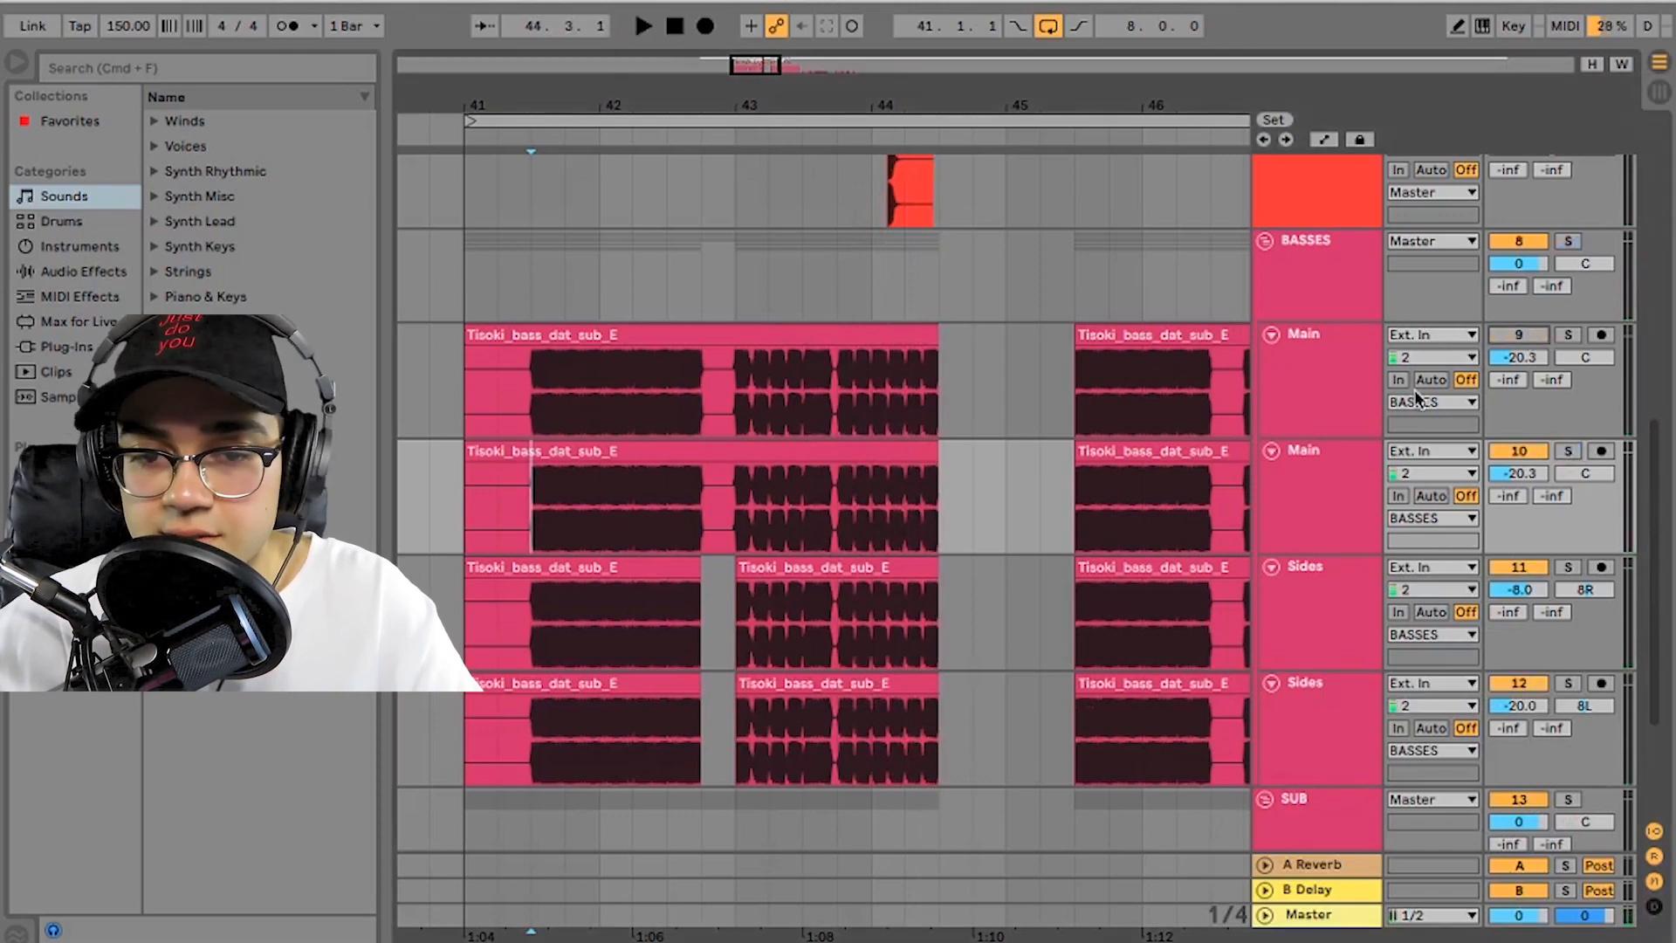
{"action": "key", "text": "space"}
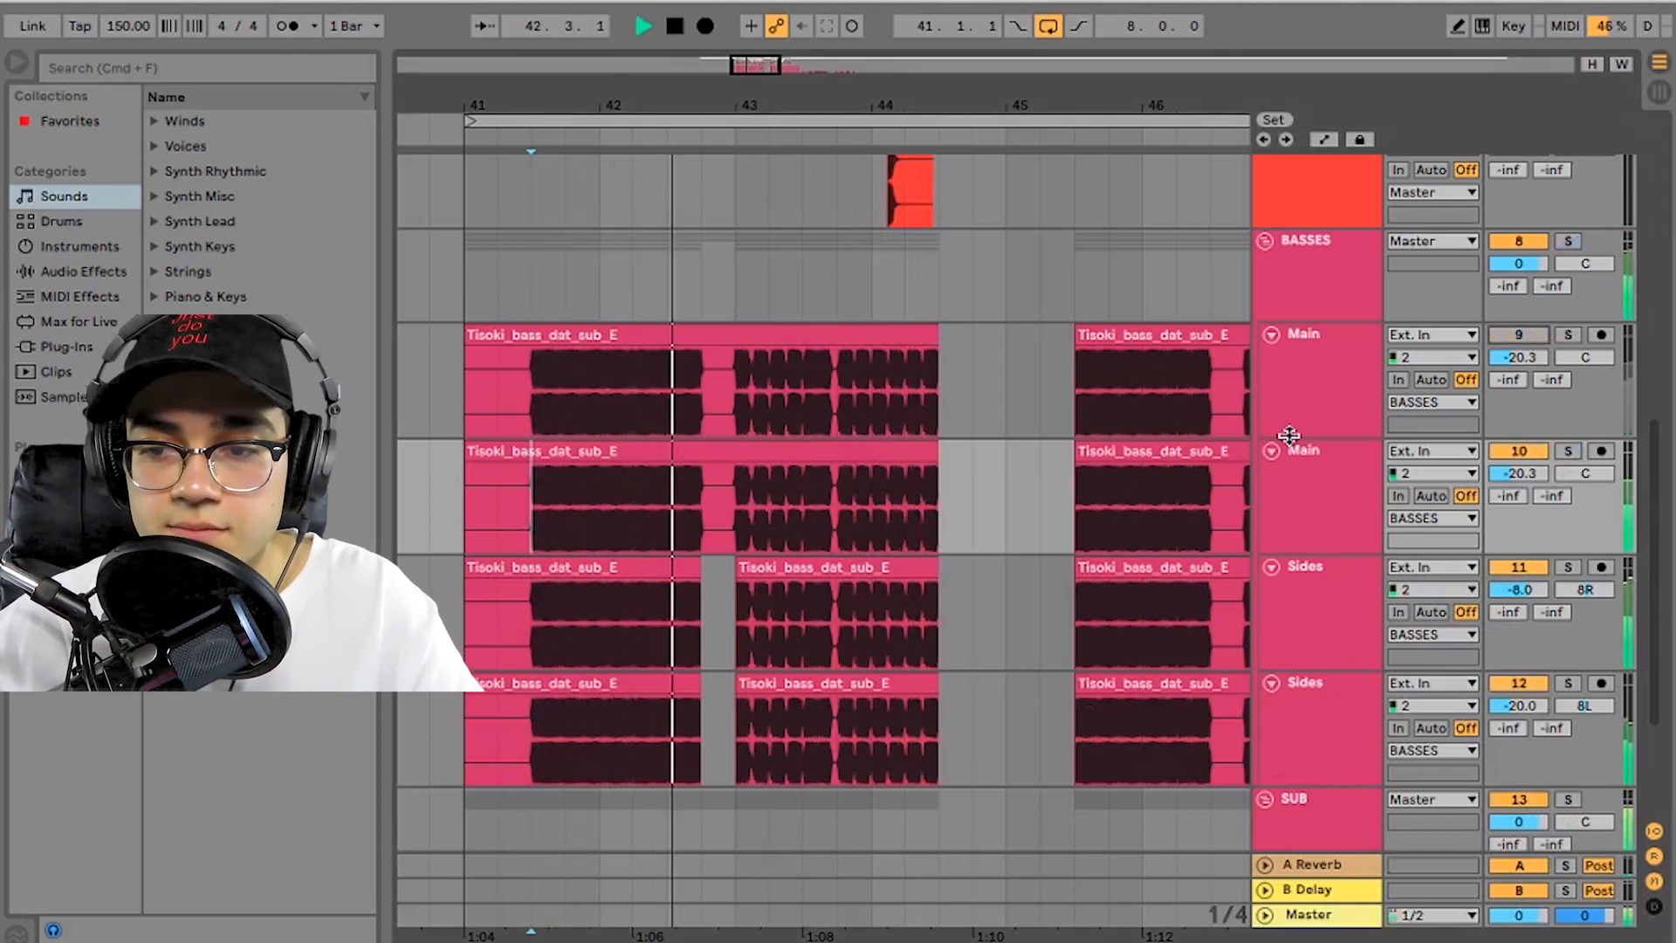
{"action": "scroll", "coordinate": [815, 355], "scroll_direction": "up", "scroll_amount": 5}
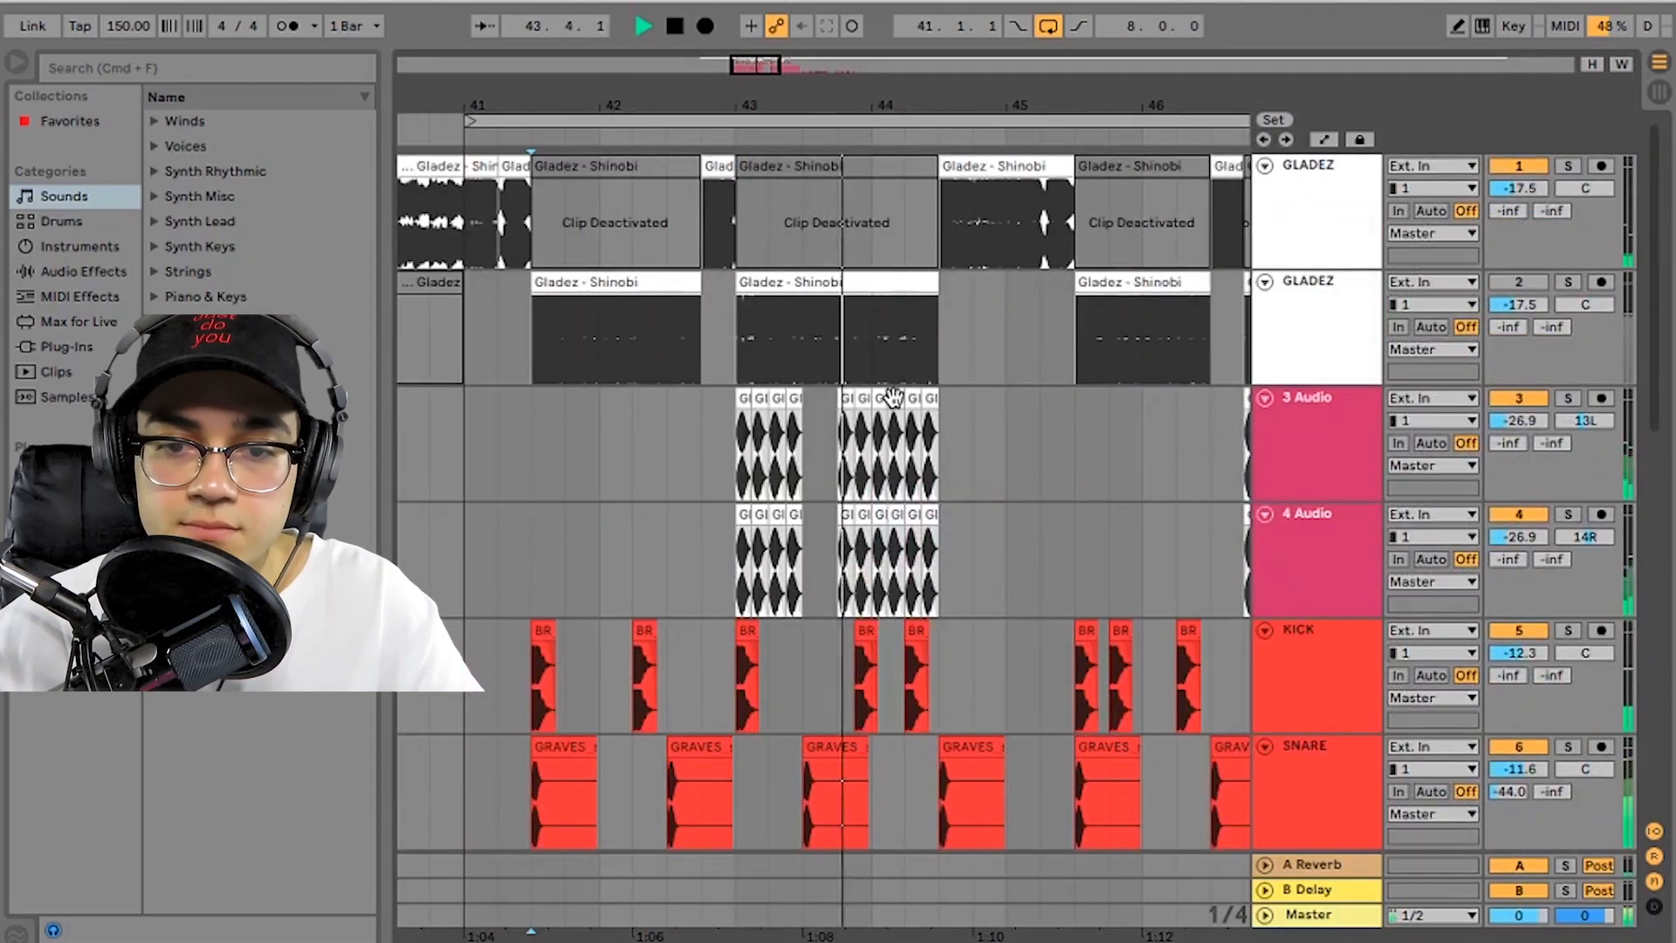
{"action": "scroll", "coordinate": [895, 397], "scroll_direction": "right", "scroll_amount": 1}
{"action": "scroll", "coordinate": [410, 336], "scroll_direction": "left", "scroll_amount": 1}
{"action": "key", "text": "space"}
Step: Compare the original Main bass with its processed copy from 41.1.1 by muting one at a time during playback
{"action": "left_click", "coordinate": [456, 314]}
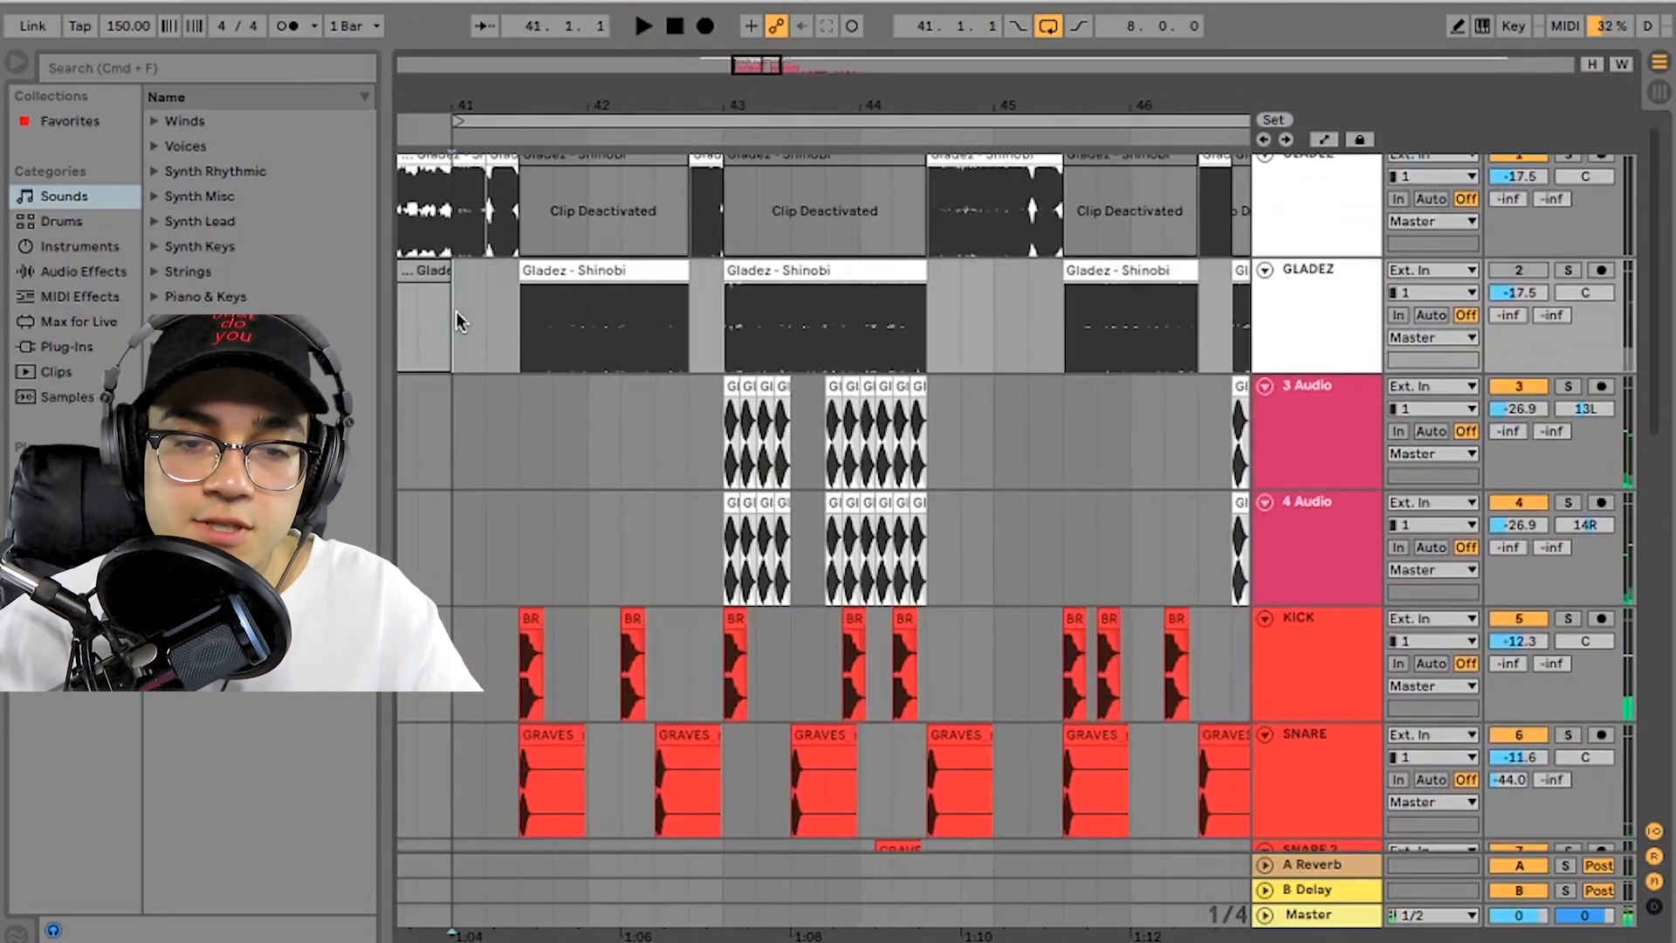
{"action": "scroll", "coordinate": [892, 396], "scroll_direction": "down", "scroll_amount": 5}
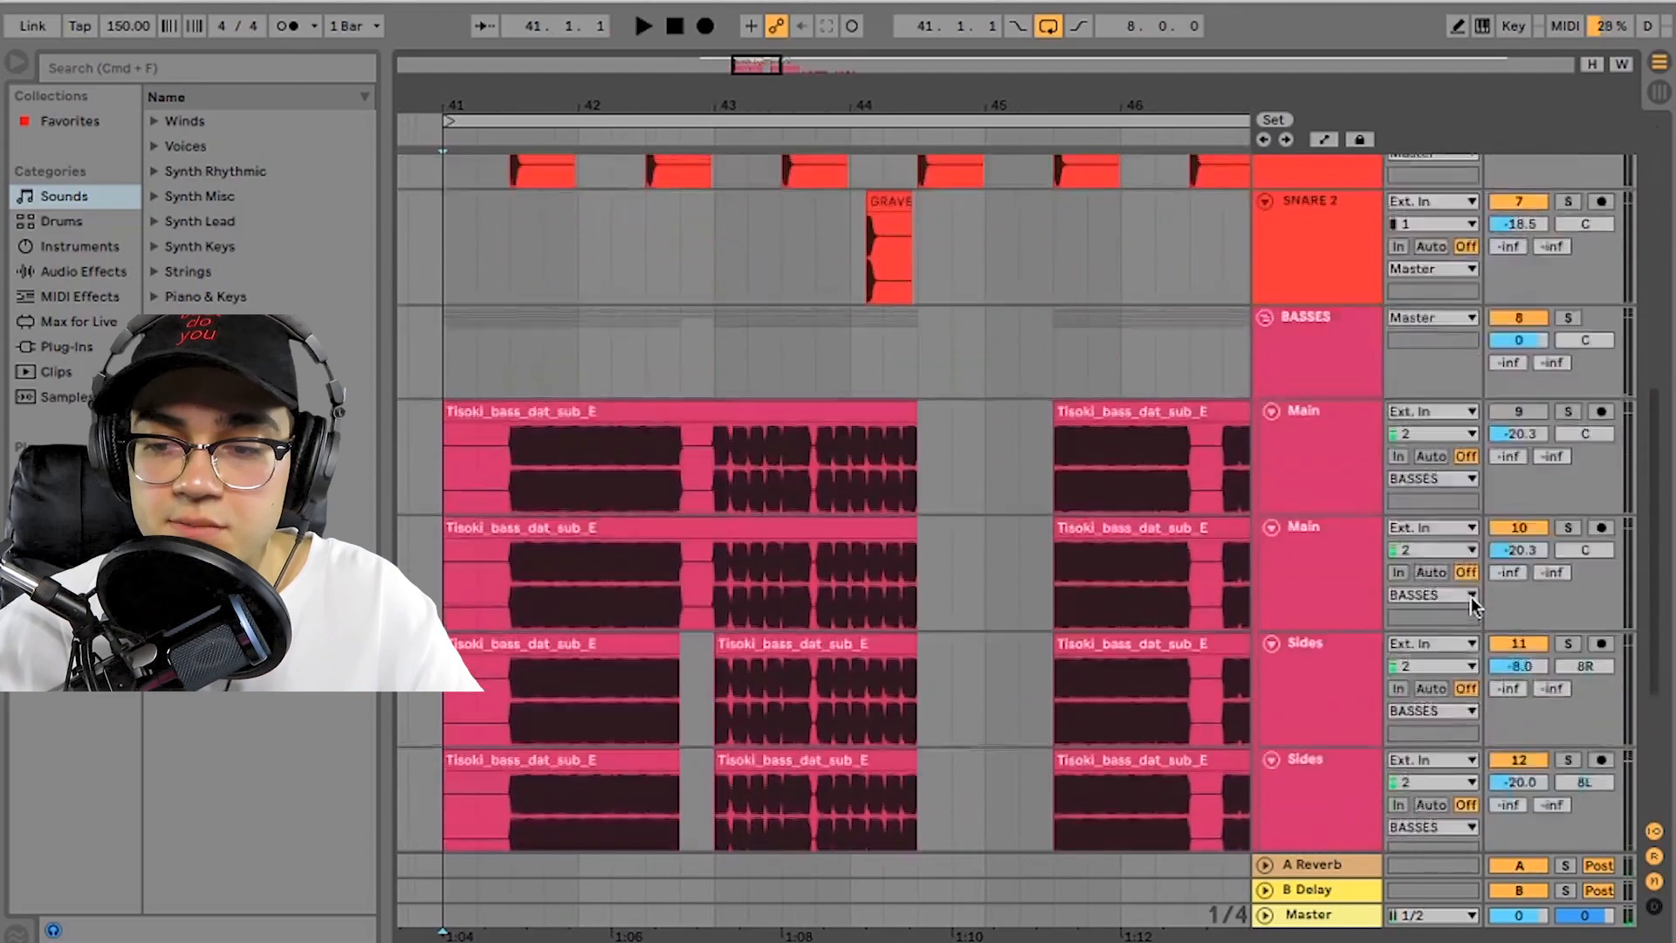
{"action": "left_click", "coordinate": [1522, 412]}
{"action": "key", "text": "space"}
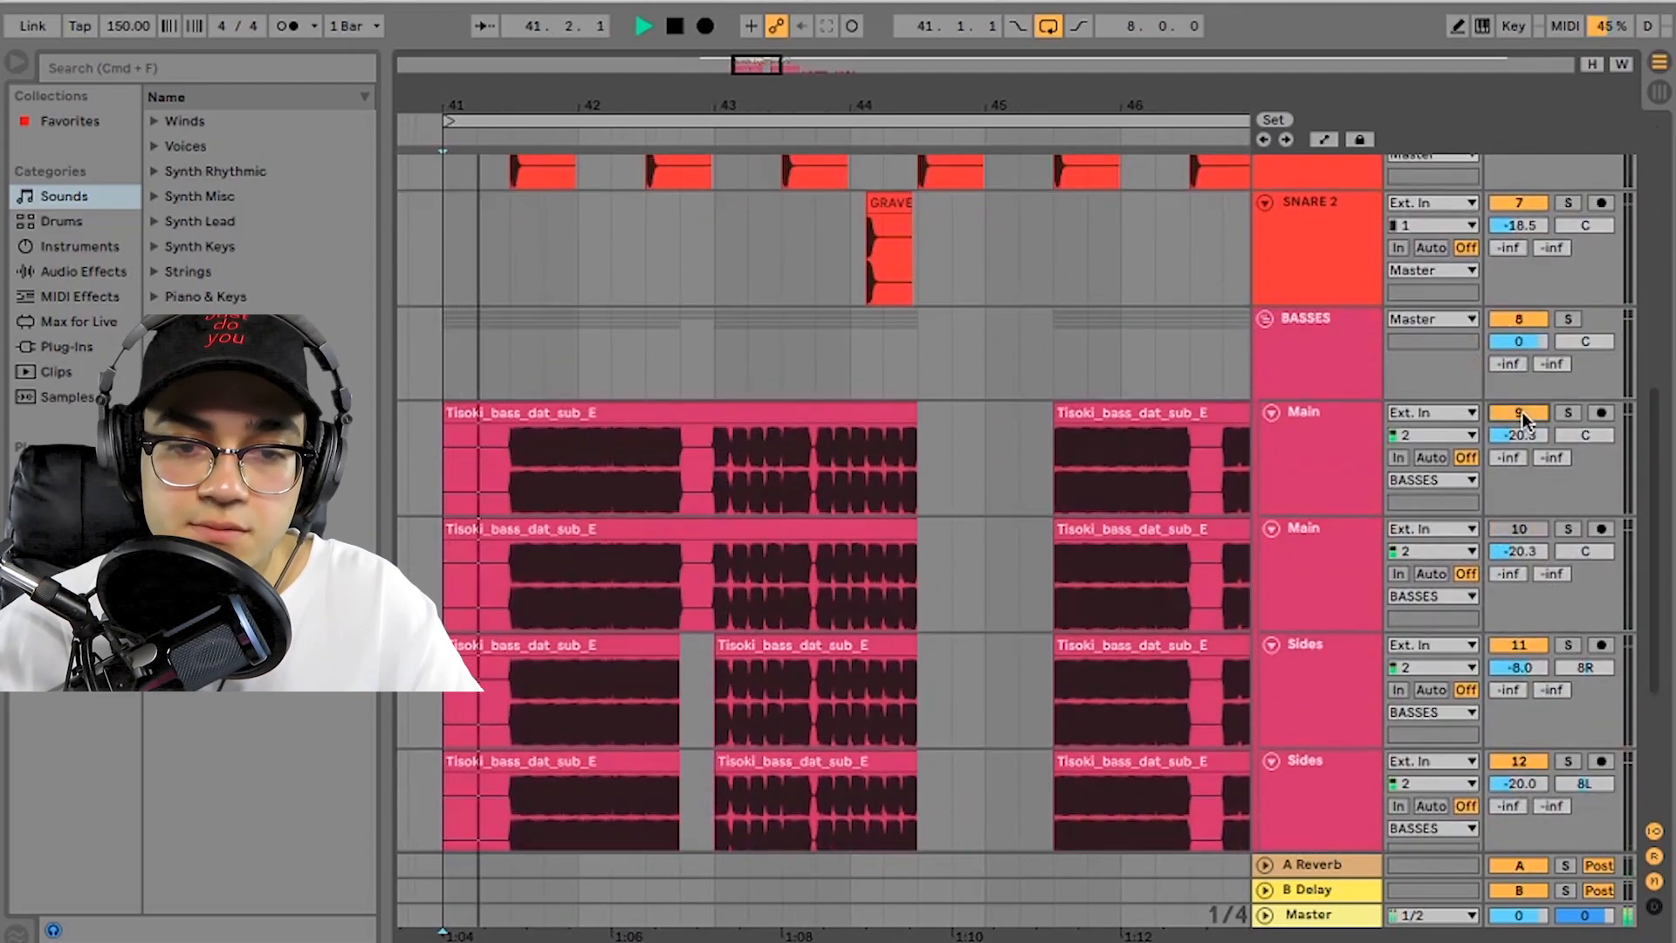
{"action": "key", "text": "space"}
{"action": "left_click", "coordinate": [1523, 412]}
{"action": "left_click", "coordinate": [1519, 527]}
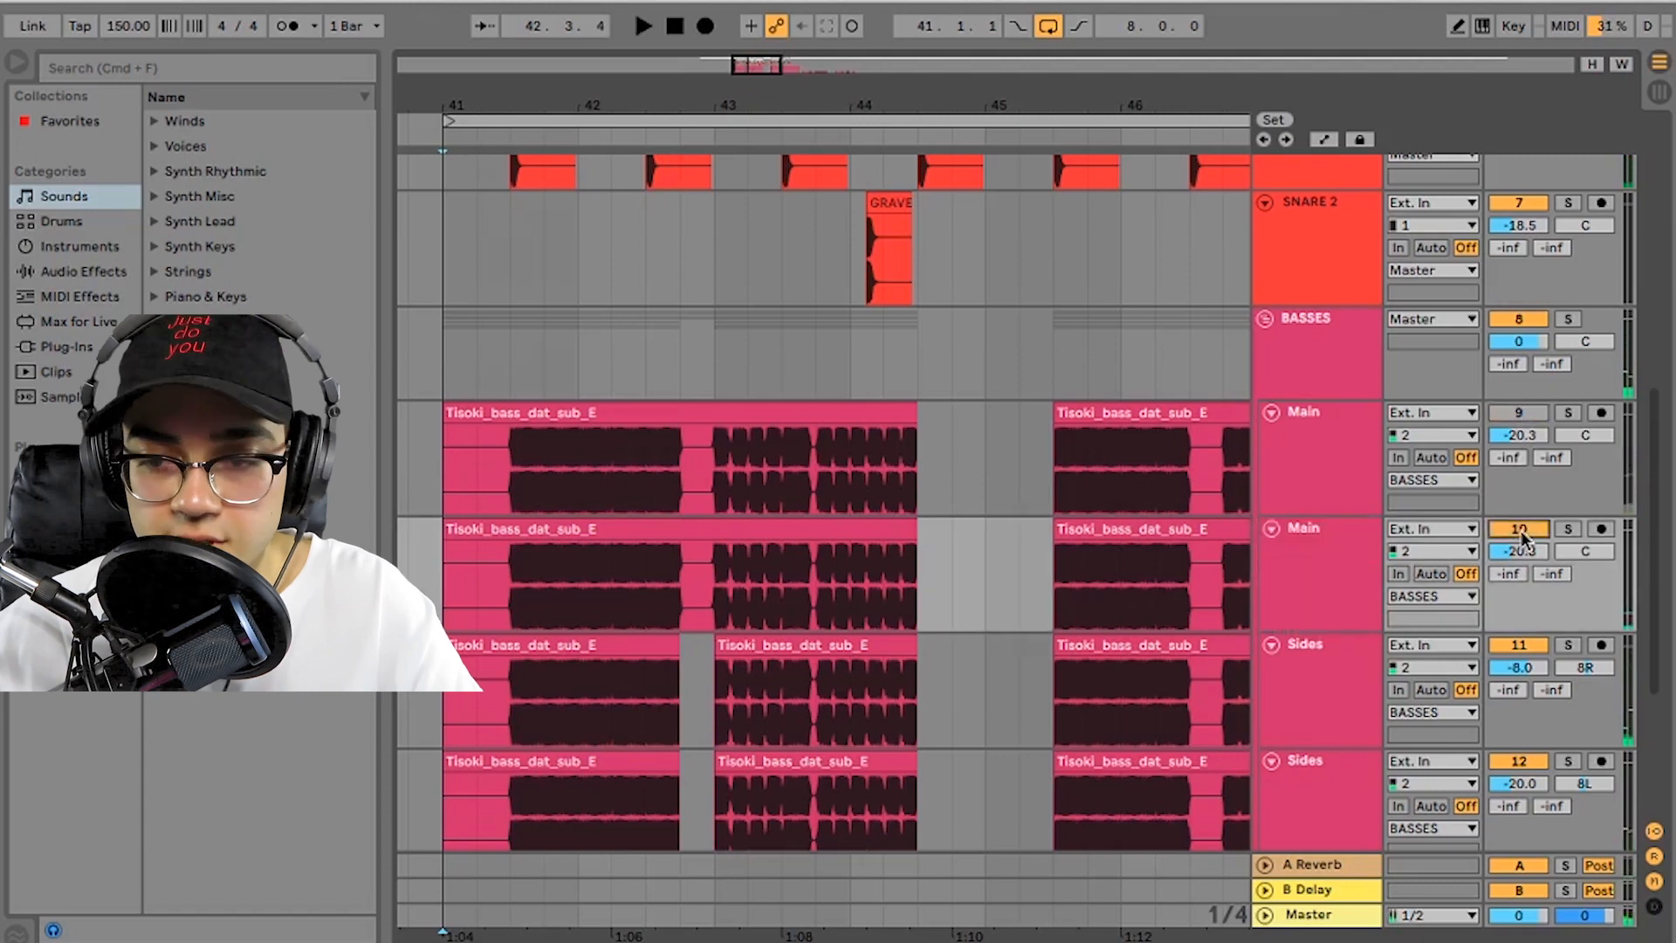
{"action": "key", "text": "space"}
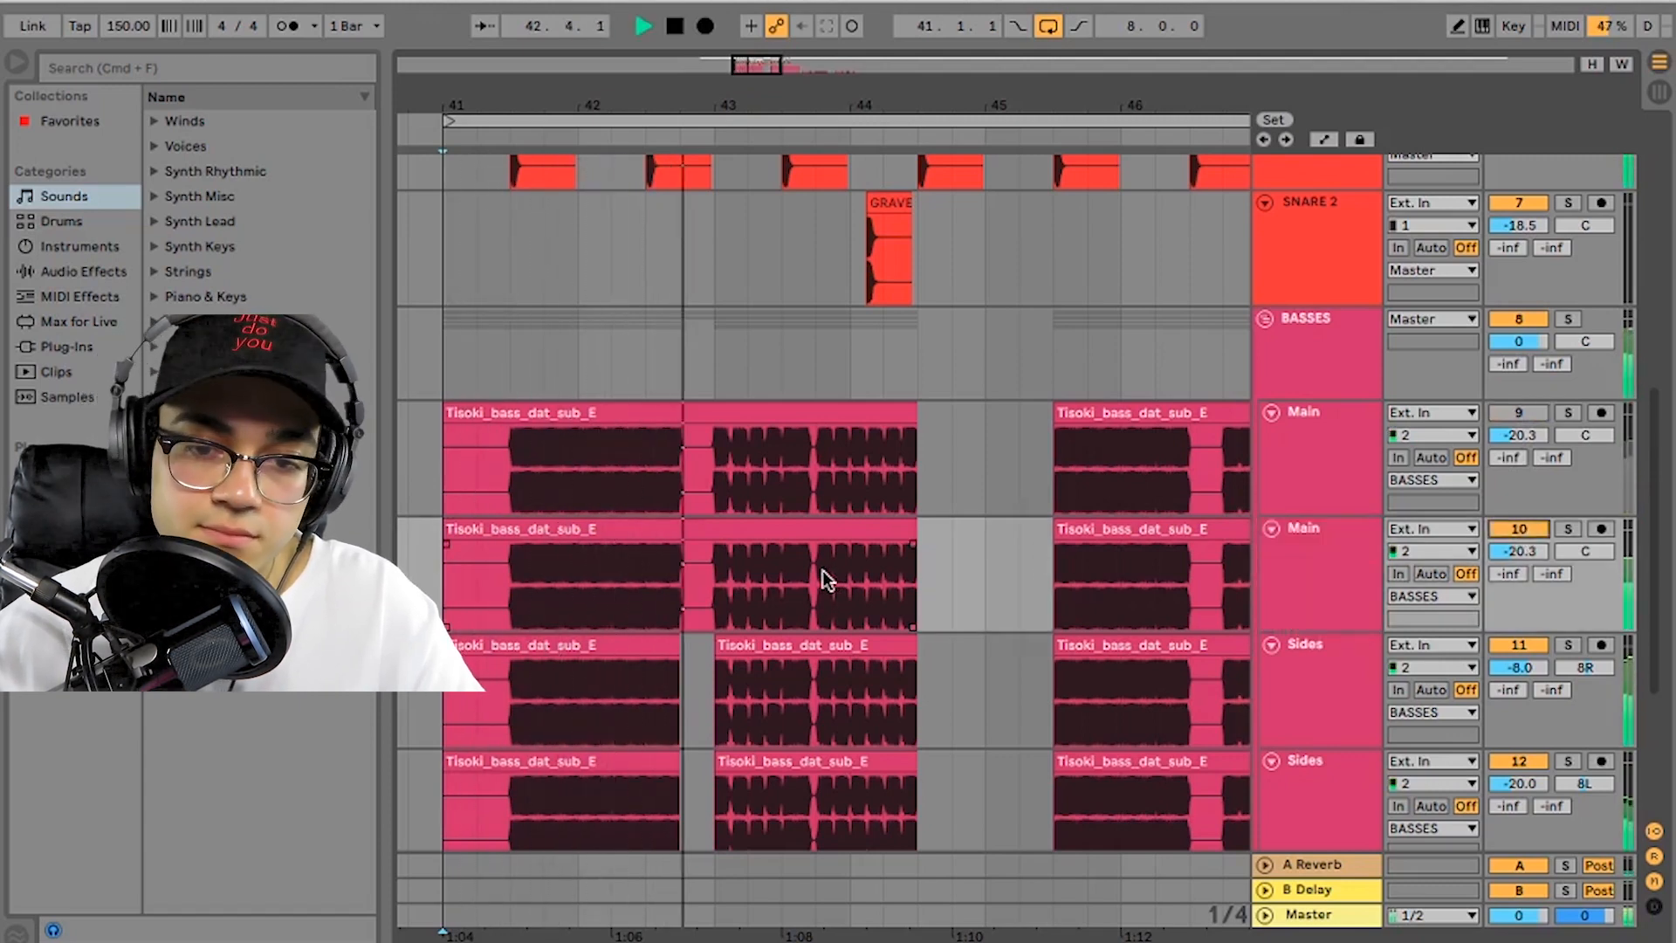
Step: Set the Main copy's third Saturator to Sinoid Fold with base 28.6 and frequency 608 Hz
{"action": "double_click", "coordinate": [1362, 532]}
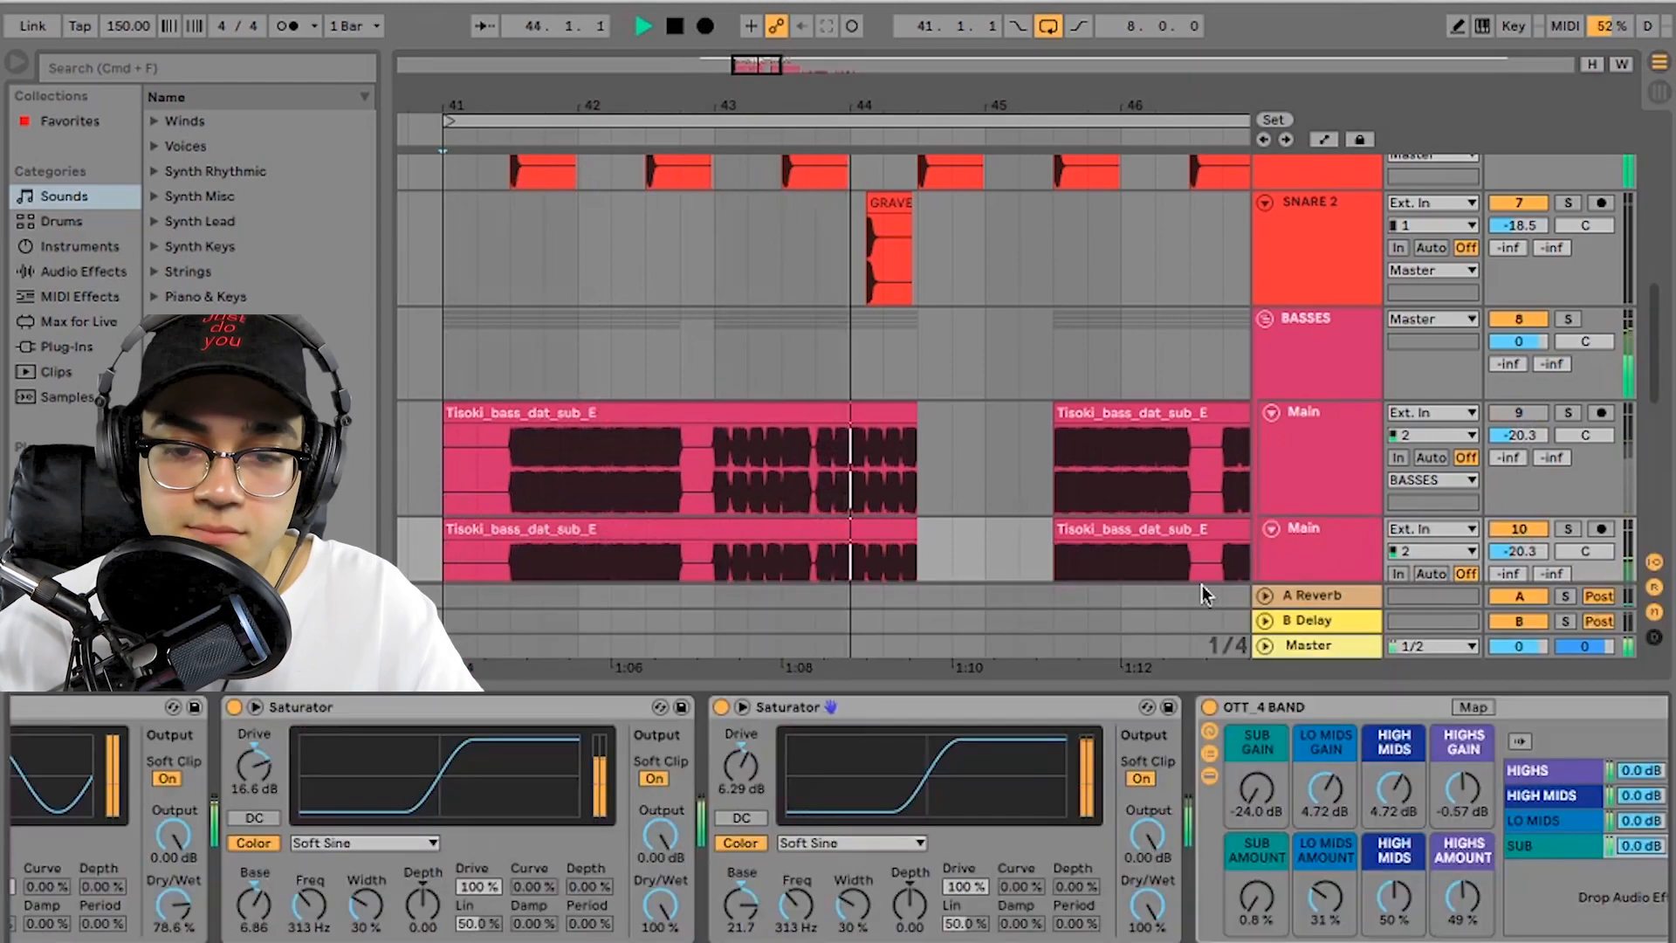
{"action": "left_click", "coordinate": [836, 840]}
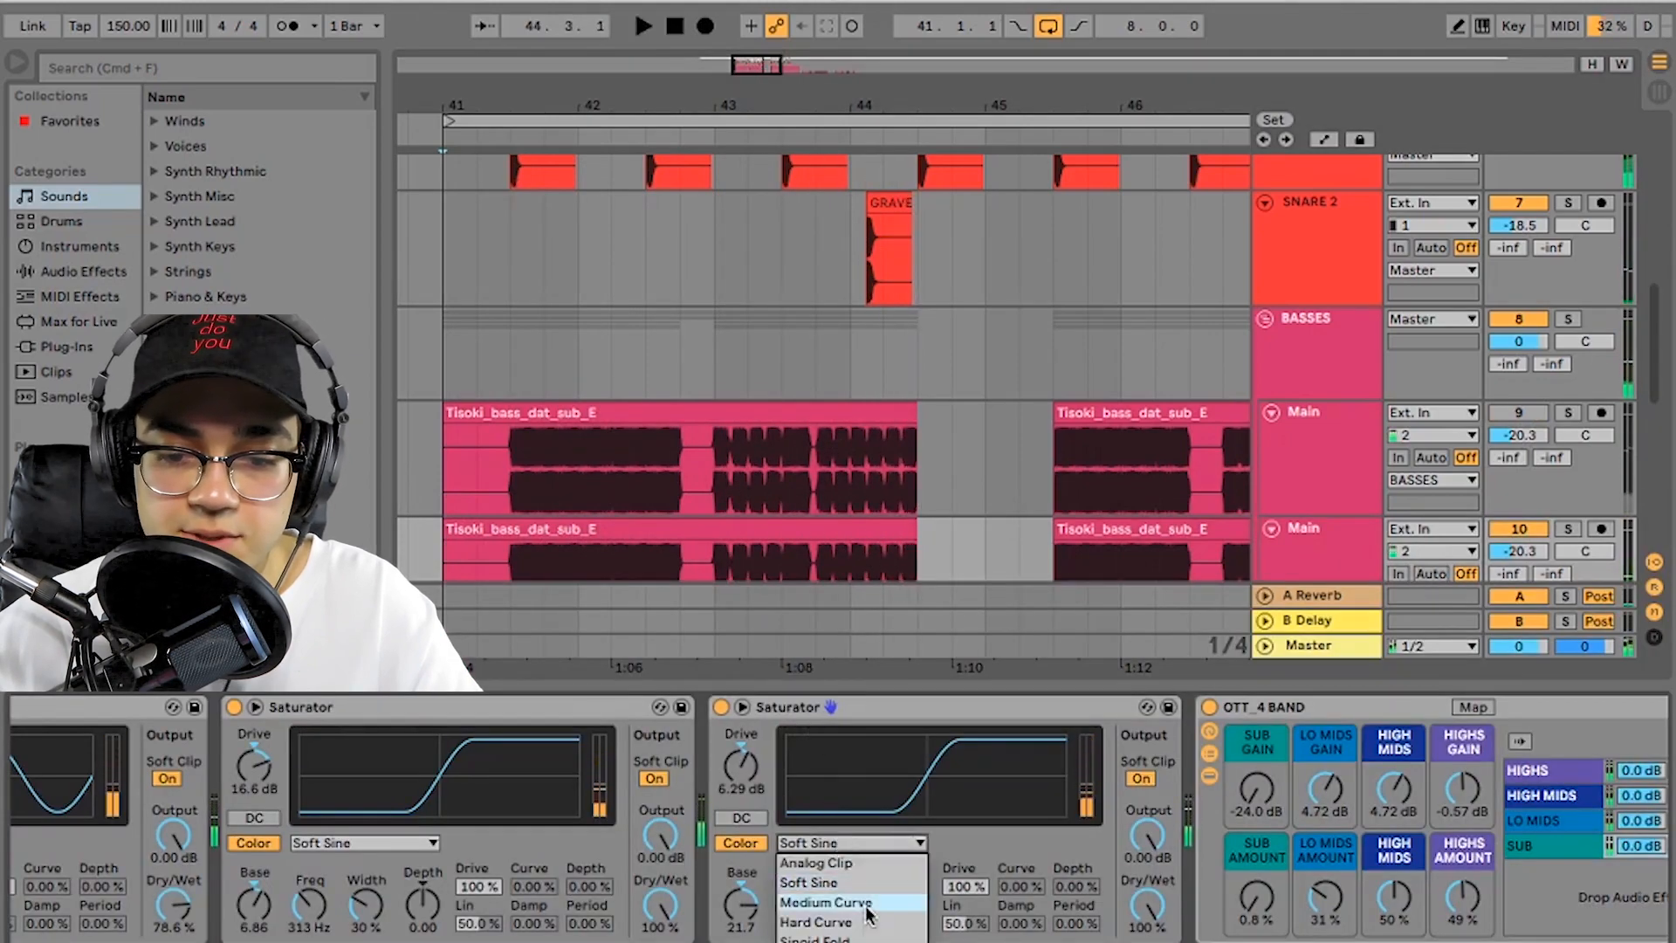
{"action": "left_click", "coordinate": [812, 938]}
{"action": "key", "text": "space"}
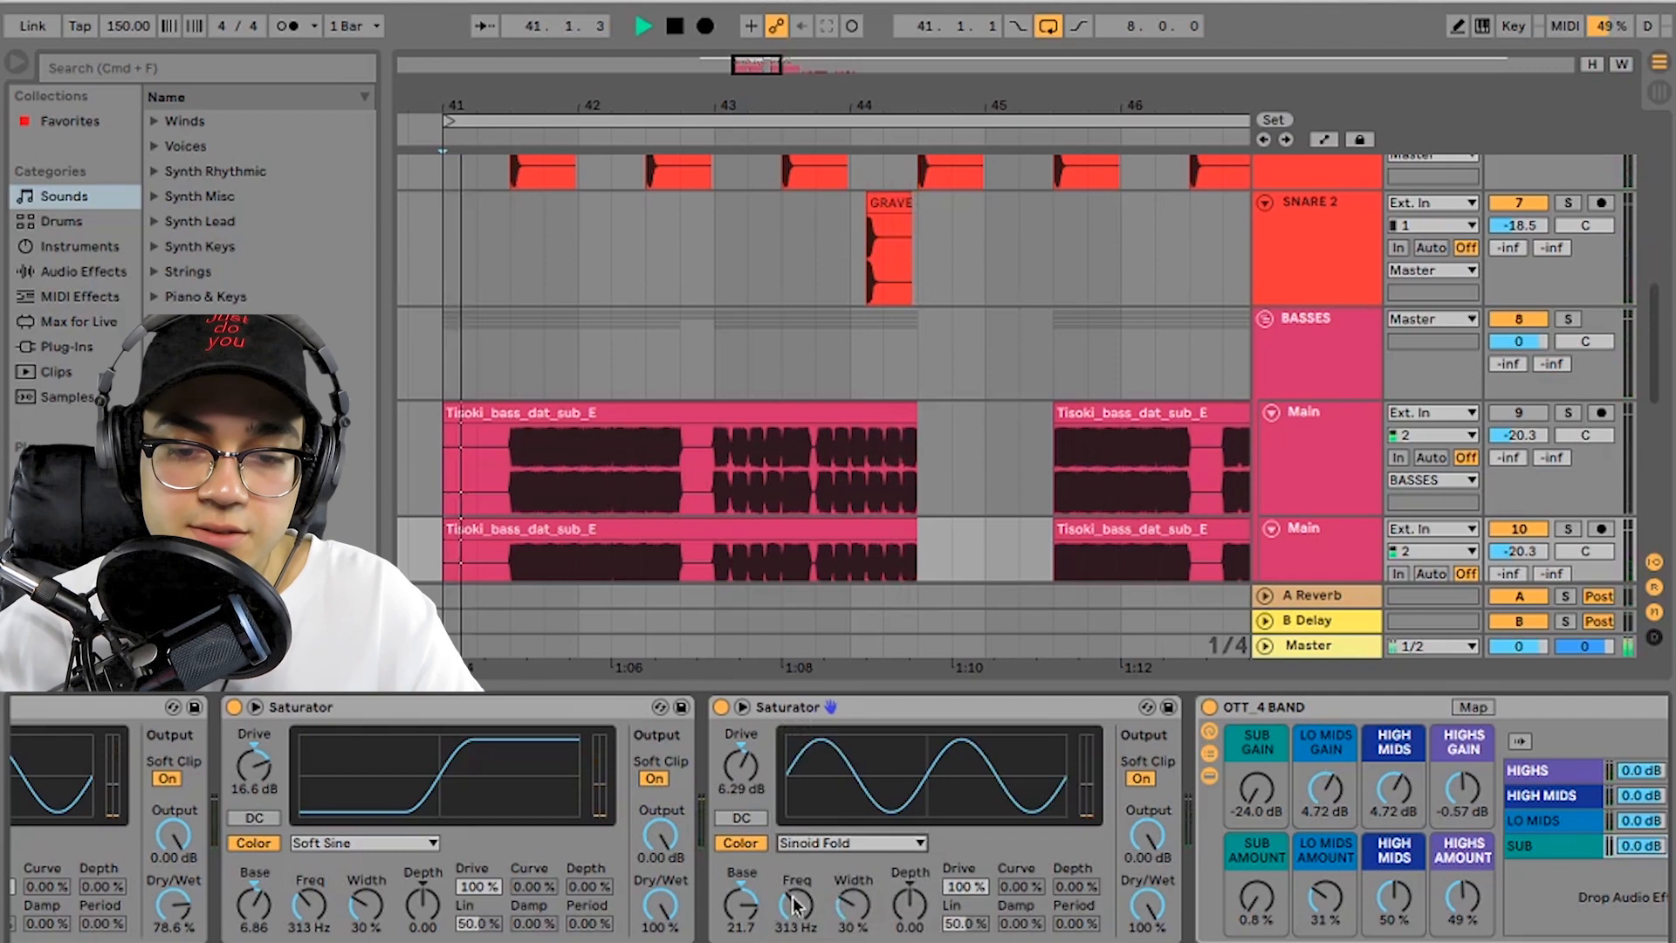
{"action": "mouse_move", "coordinate": [741, 903]}
{"action": "left_mouse_down"}
{"action": "mouse_move", "coordinate": [741, 937]}
{"action": "mouse_move", "coordinate": [741, 923]}
{"action": "left_mouse_up"}
{"action": "left_click_drag", "start_coordinate": [741, 767], "coordinate": [741, 743]}
{"action": "key", "text": "super+z"}
{"action": "key", "text": "space"}
{"action": "key", "text": "space"}
{"action": "left_click_drag", "start_coordinate": [741, 903], "coordinate": [741, 888]}
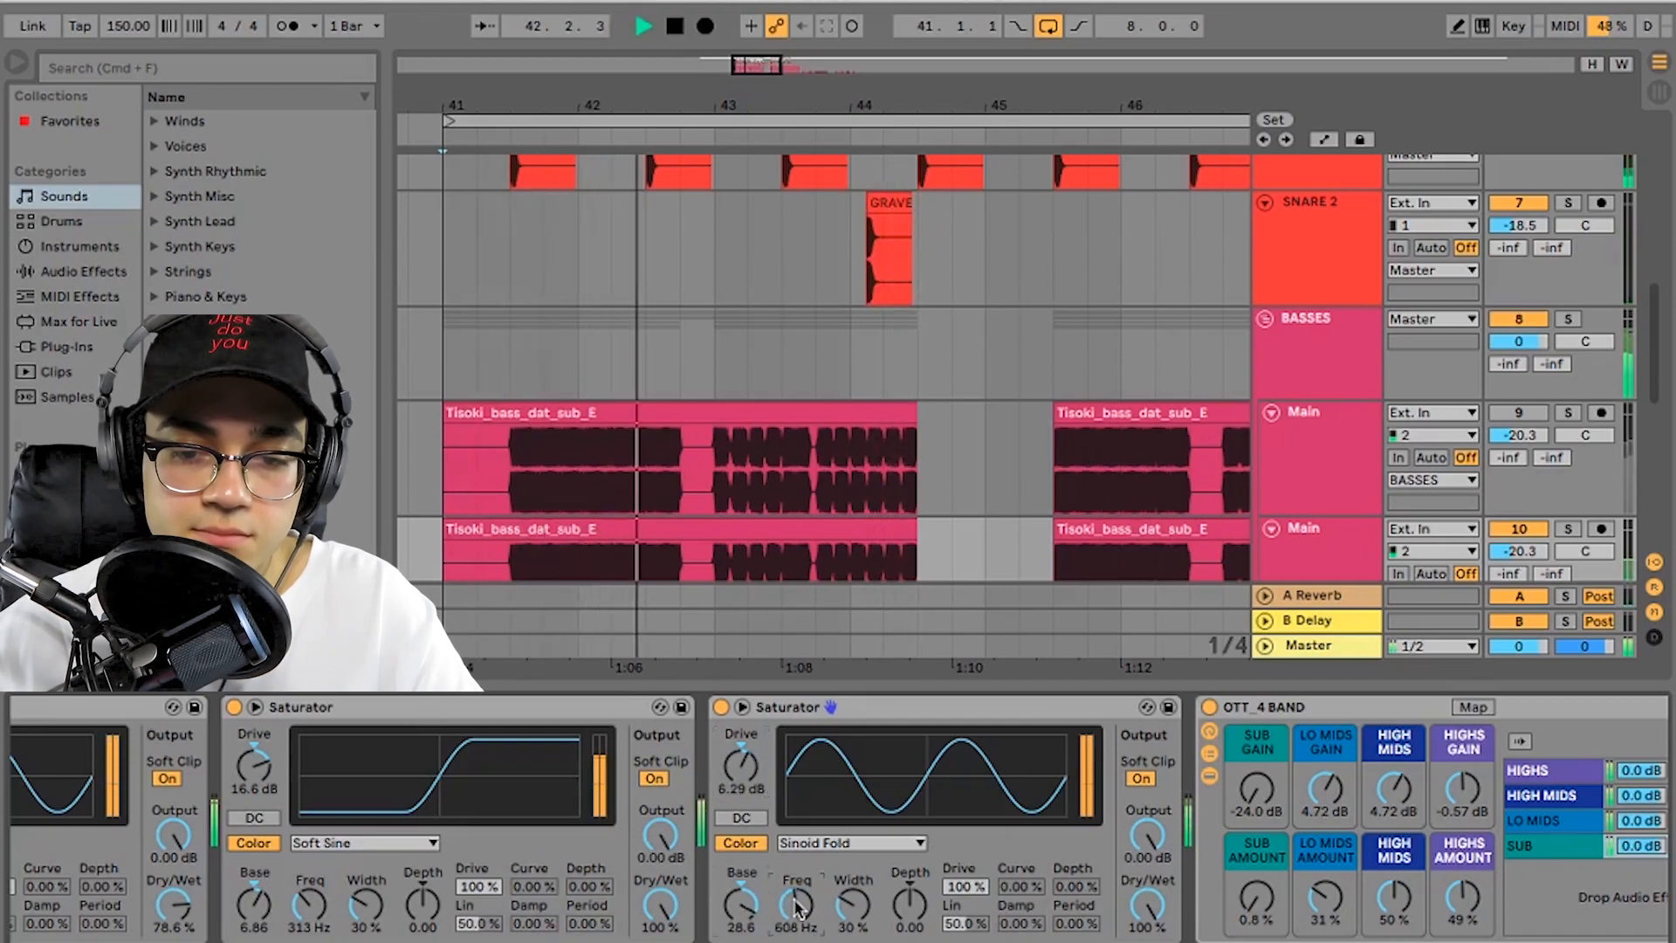
Step: On the Main copy's first EQ Eight, boost band 2 by 12 dB at 230 Hz with Q 1.79, and pull the 1 kHz node down
{"action": "scroll", "coordinate": [915, 827], "scroll_direction": "right", "scroll_amount": 10}
{"action": "scroll", "coordinate": [915, 828], "scroll_direction": "right", "scroll_amount": 10}
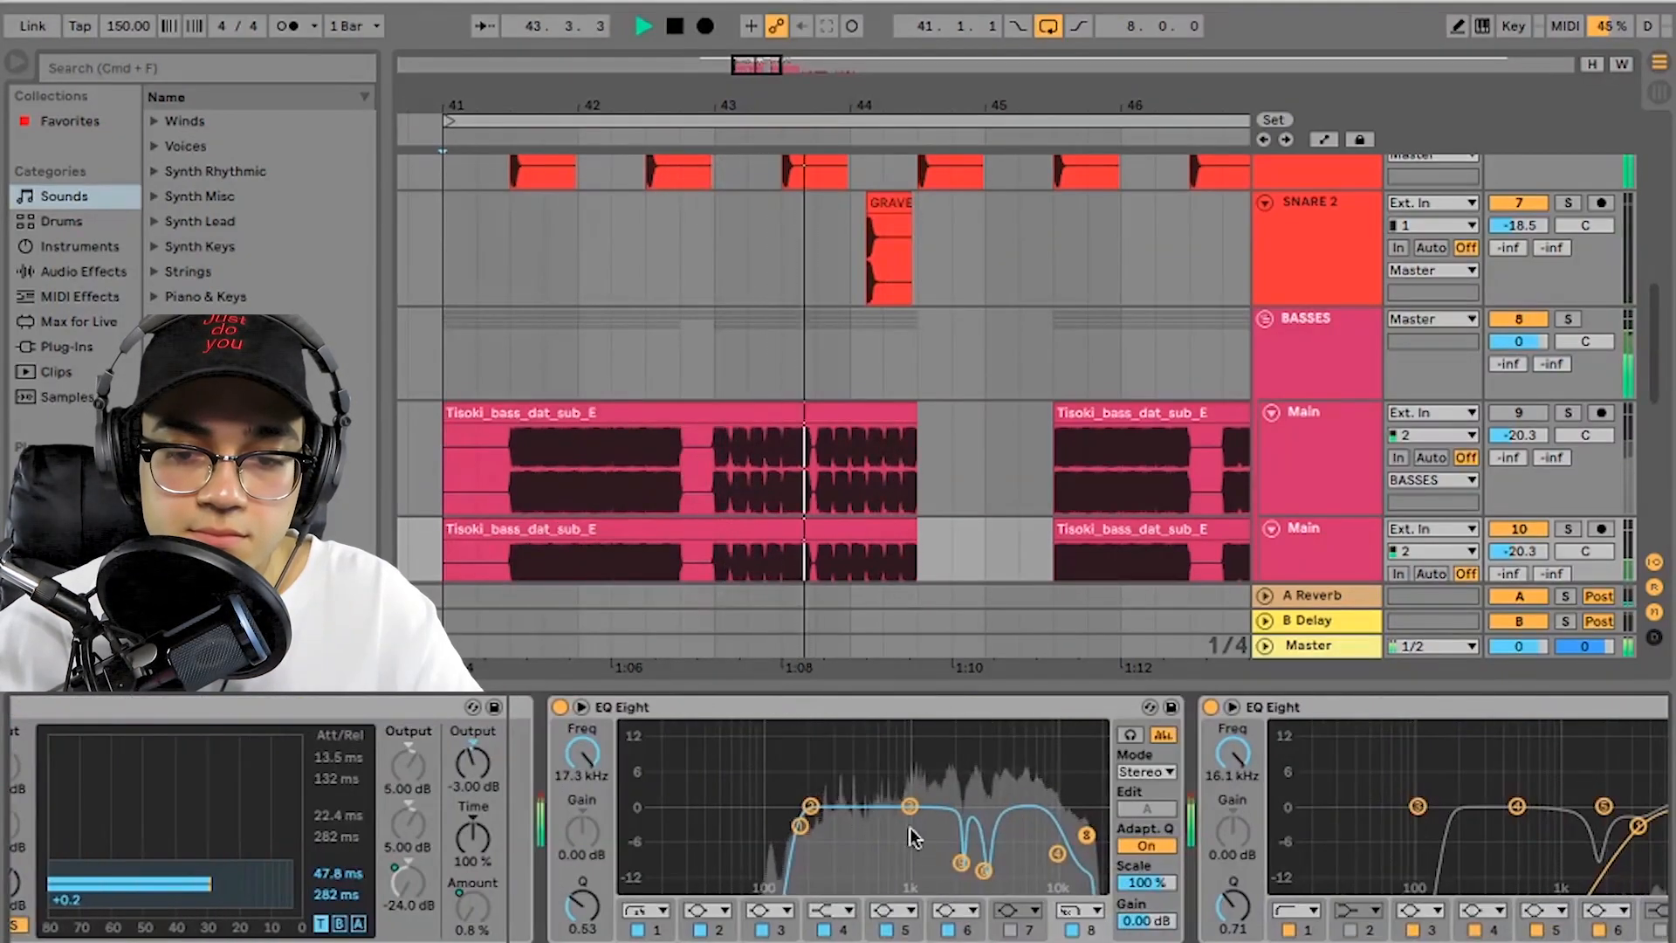
{"action": "left_click_drag", "start_coordinate": [811, 805], "coordinate": [823, 728]}
{"action": "key", "text": "space"}
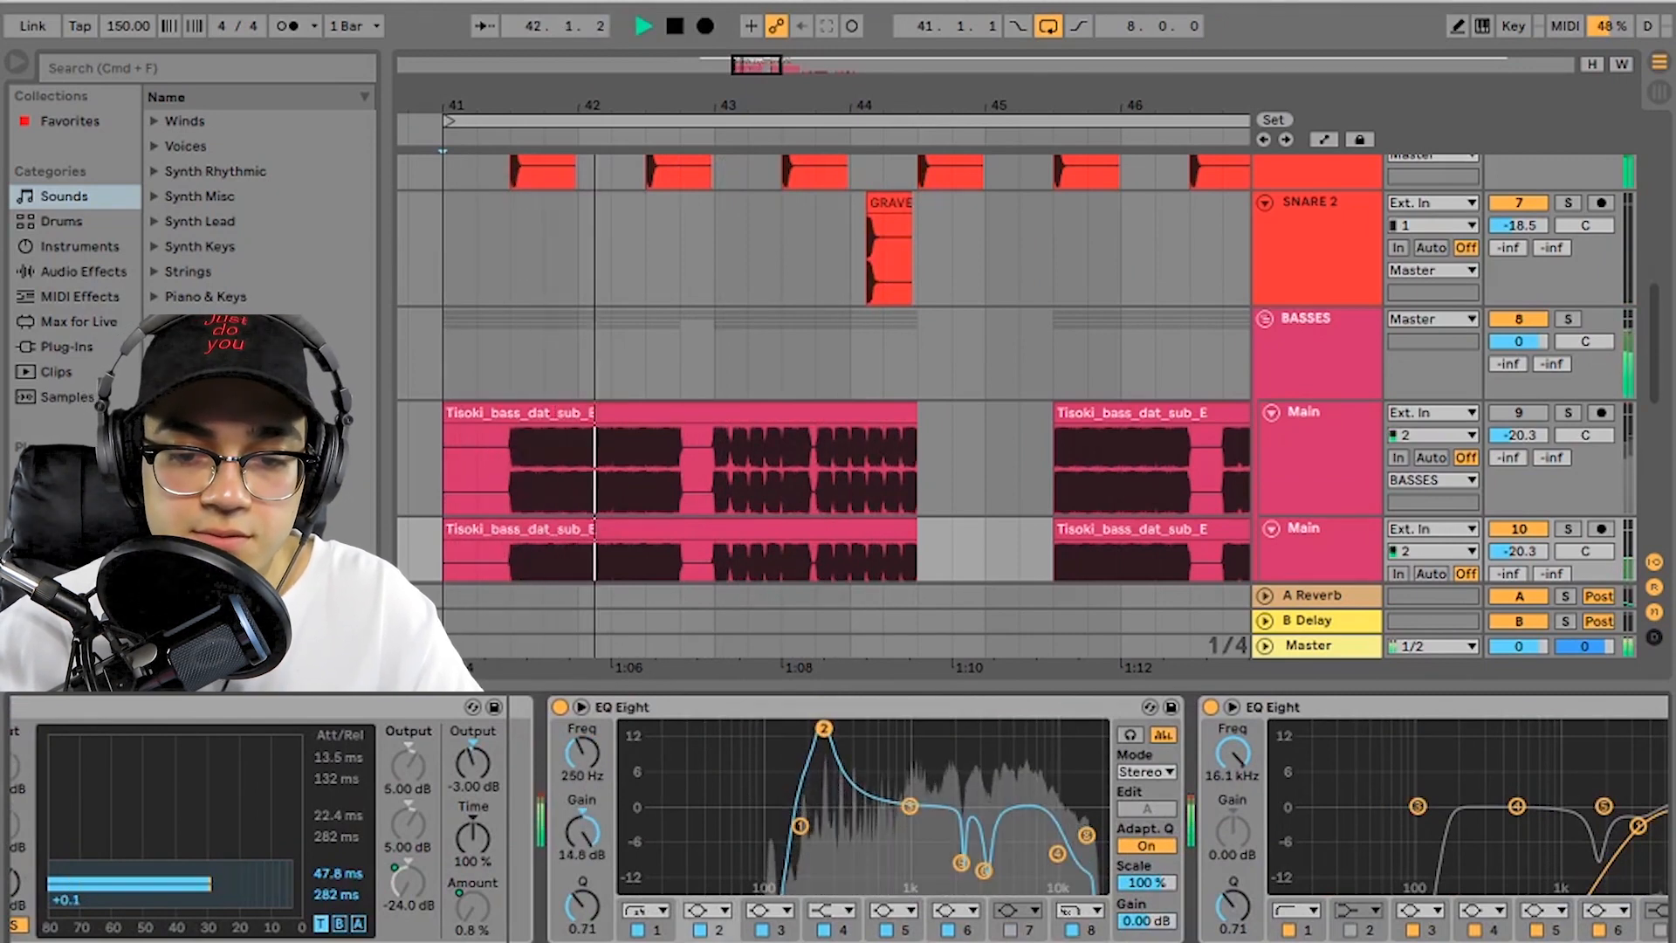
{"action": "left_click_drag", "start_coordinate": [587, 905], "coordinate": [587, 877]}
{"action": "mouse_move", "coordinate": [823, 728]}
{"action": "left_mouse_down"}
{"action": "mouse_move", "coordinate": [867, 726]}
{"action": "mouse_move", "coordinate": [819, 742]}
{"action": "left_mouse_up"}
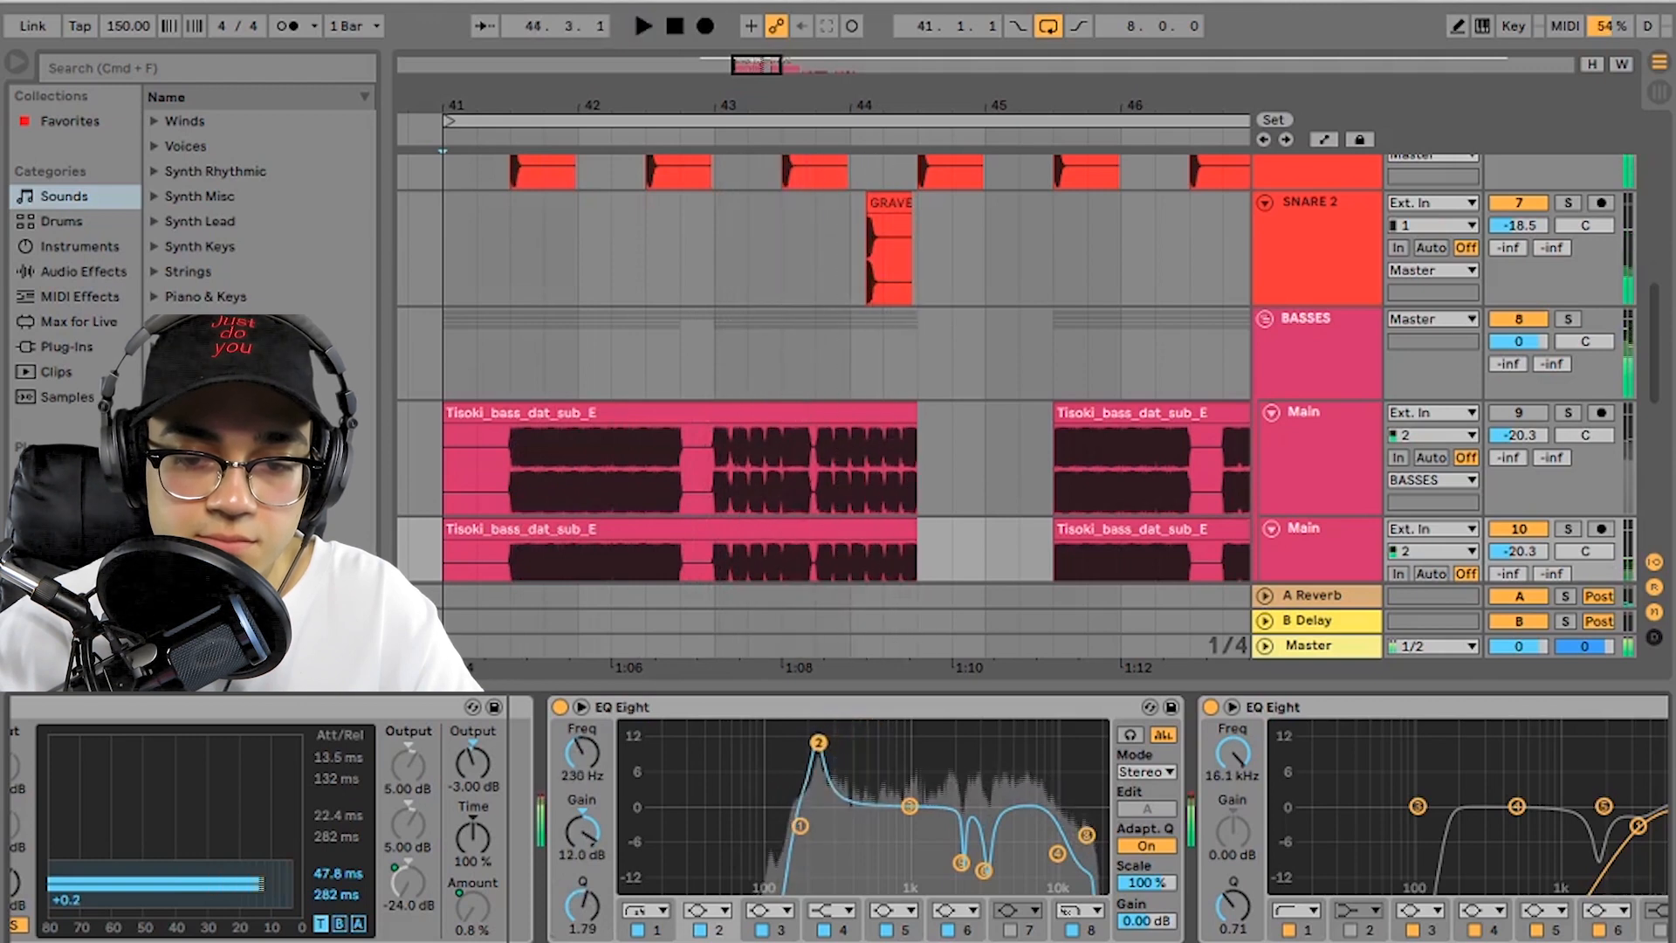
{"action": "left_click_drag", "start_coordinate": [909, 805], "coordinate": [839, 868]}
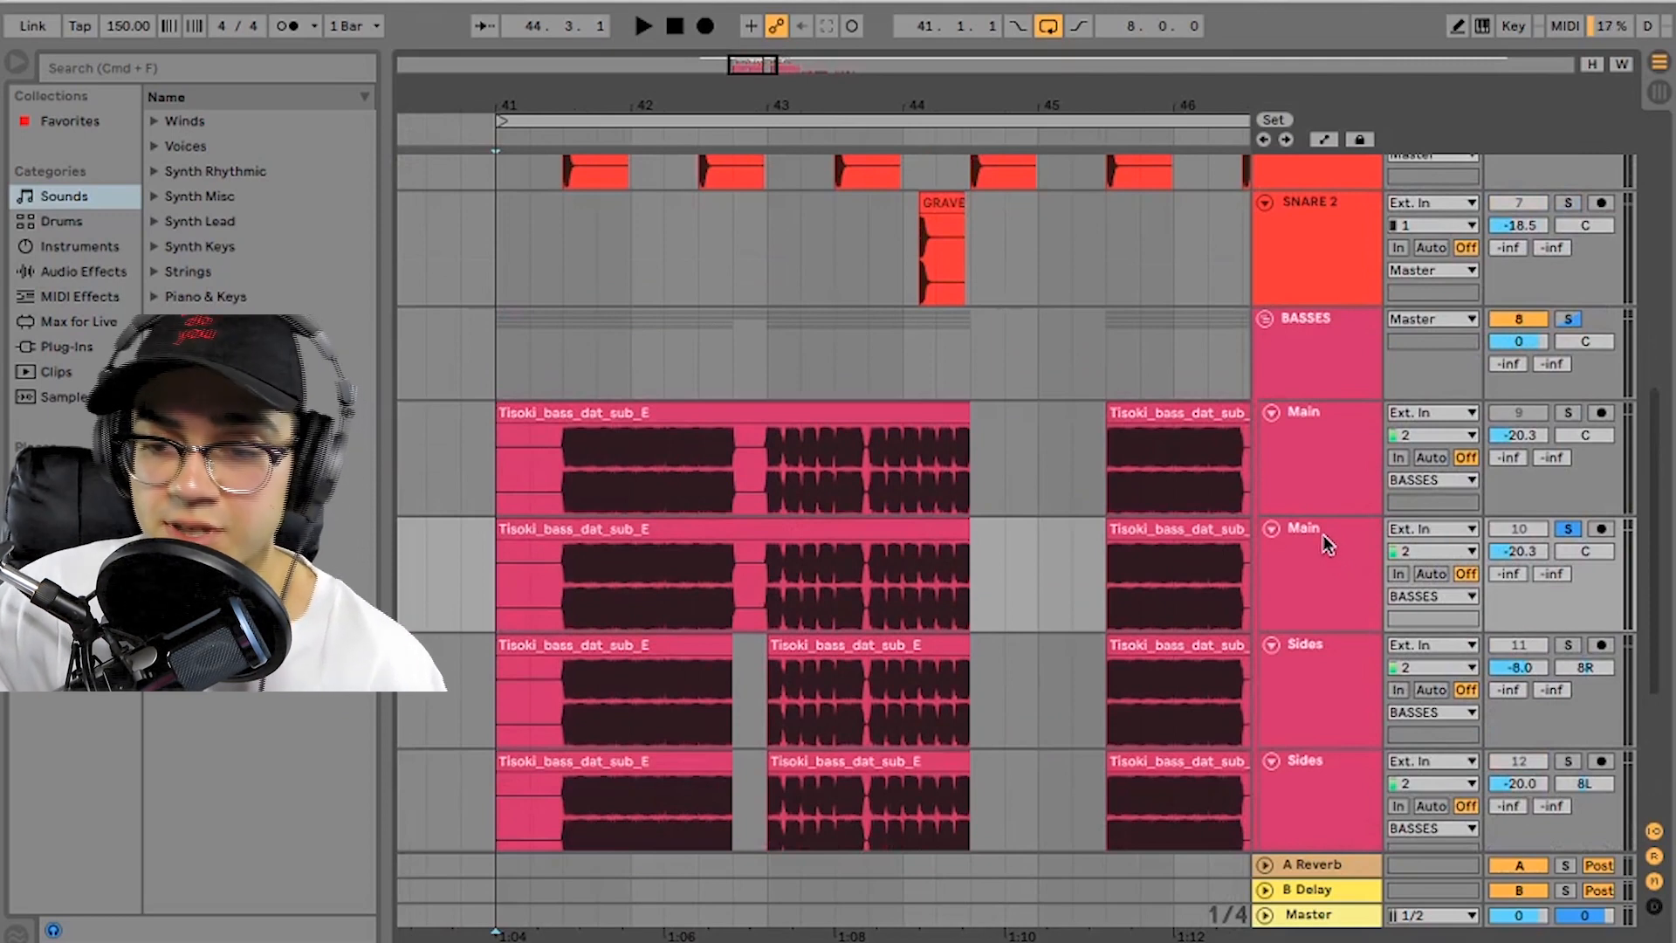
Step: Delete the duplicated Main bass track from the BASSES group
{"action": "left_click", "coordinate": [1320, 534]}
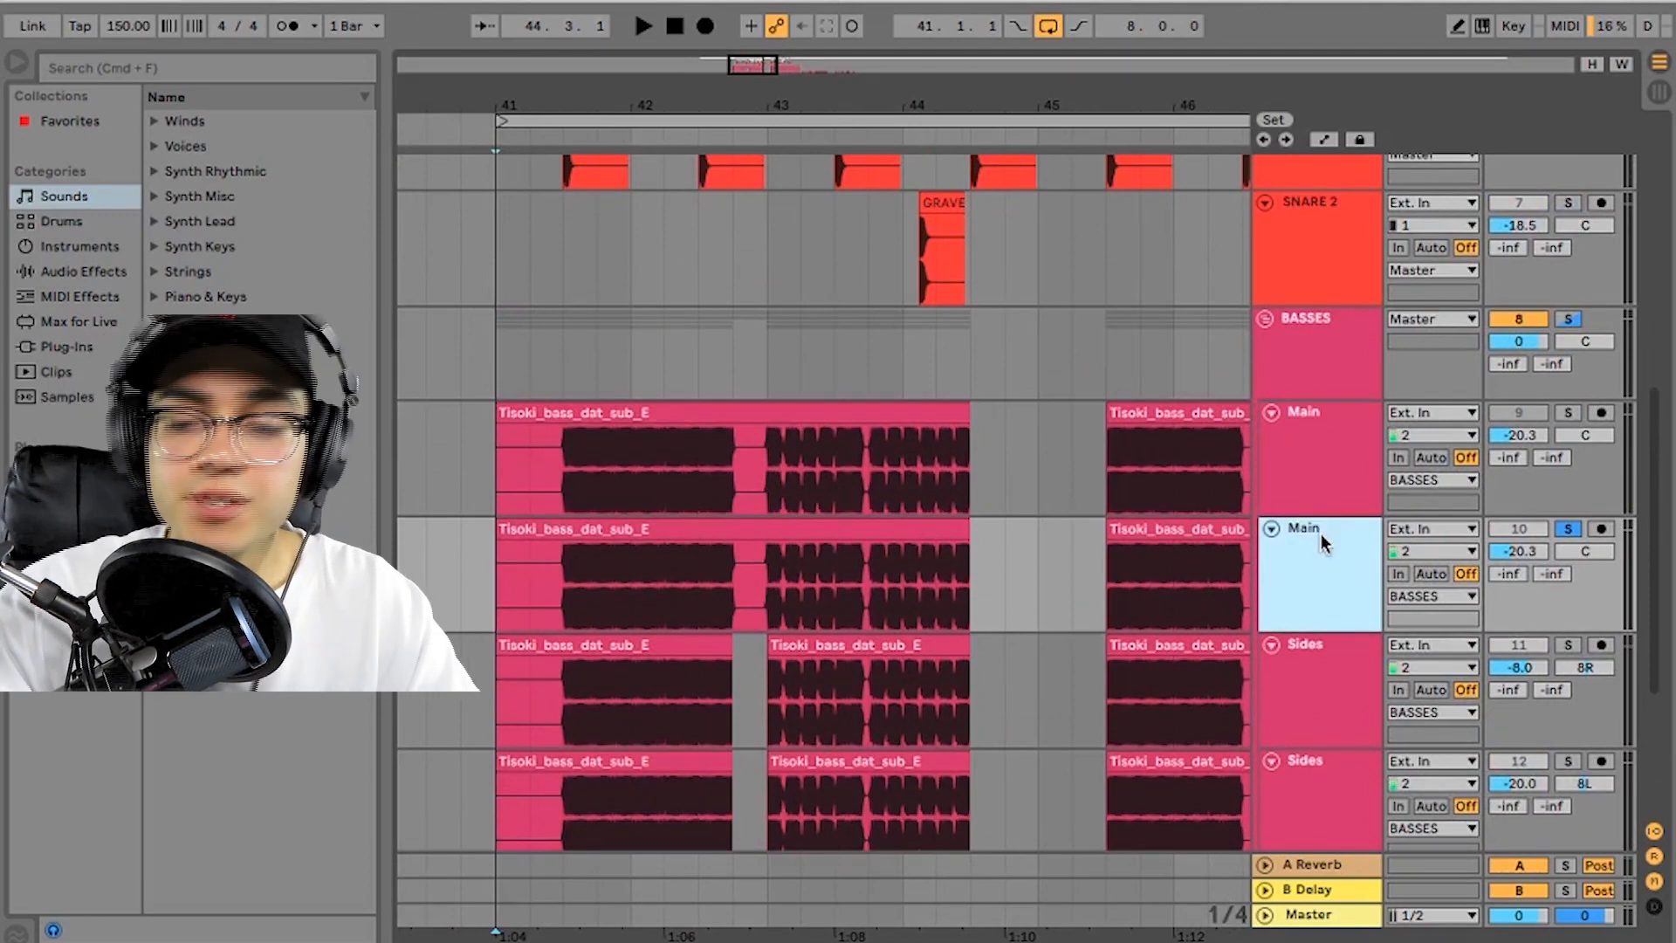
{"action": "key", "text": "Delete"}
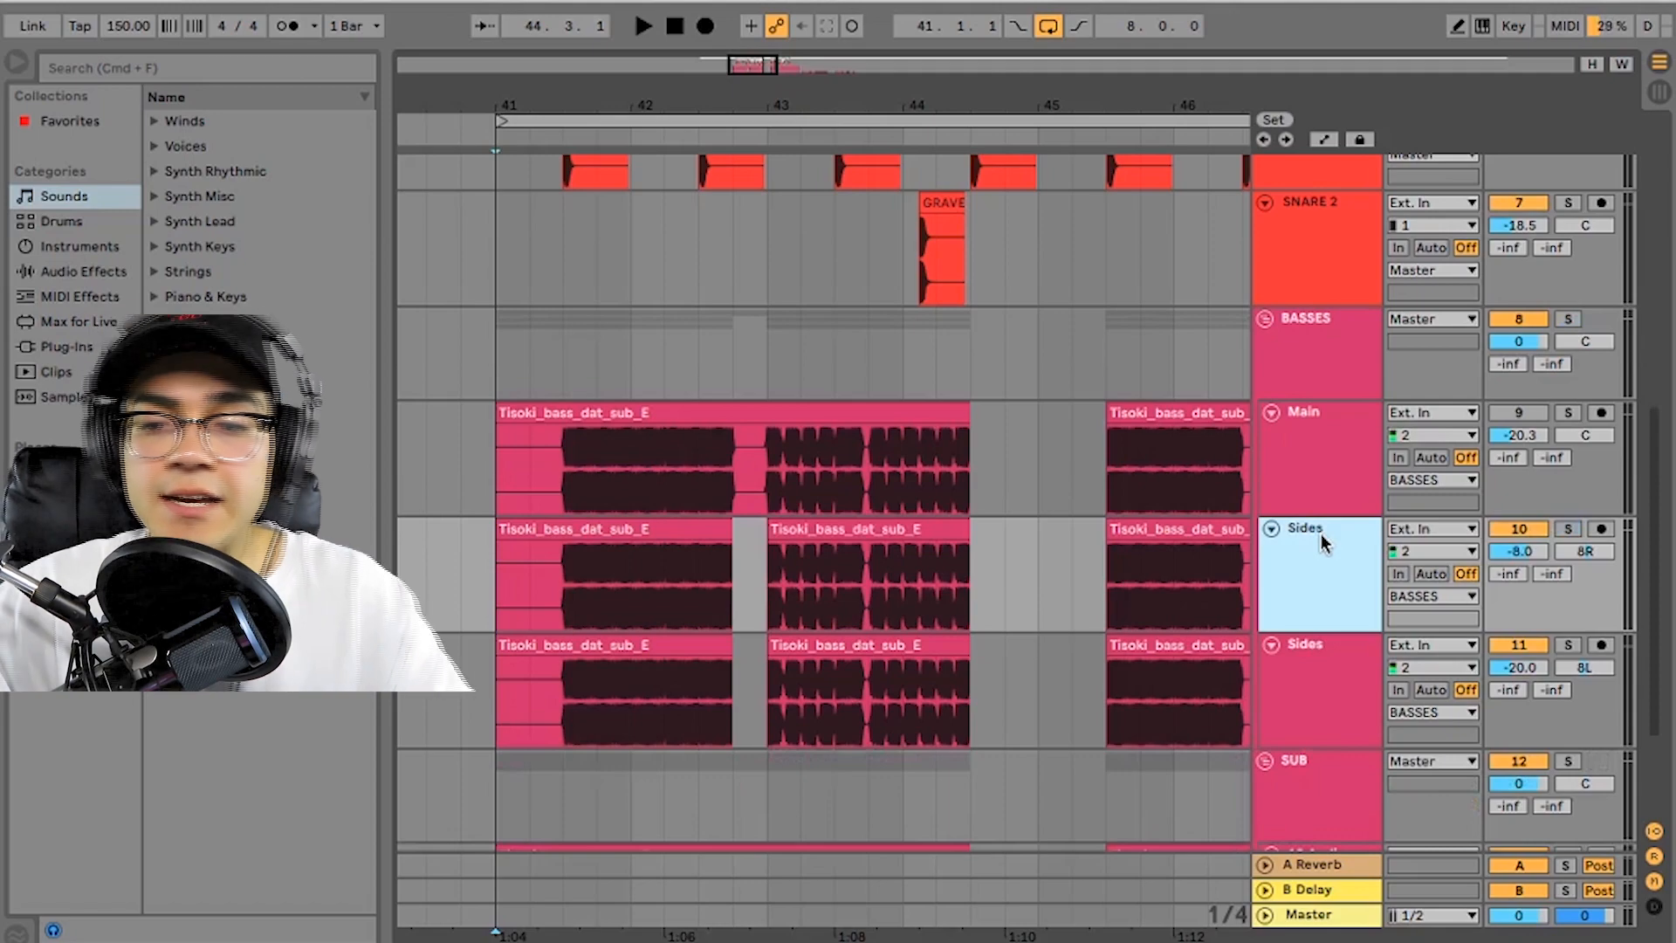
Step: Place the playback start at 41.1.1 on the first GLADEZ track
{"action": "scroll", "coordinate": [1315, 484], "scroll_direction": "up", "scroll_amount": 10}
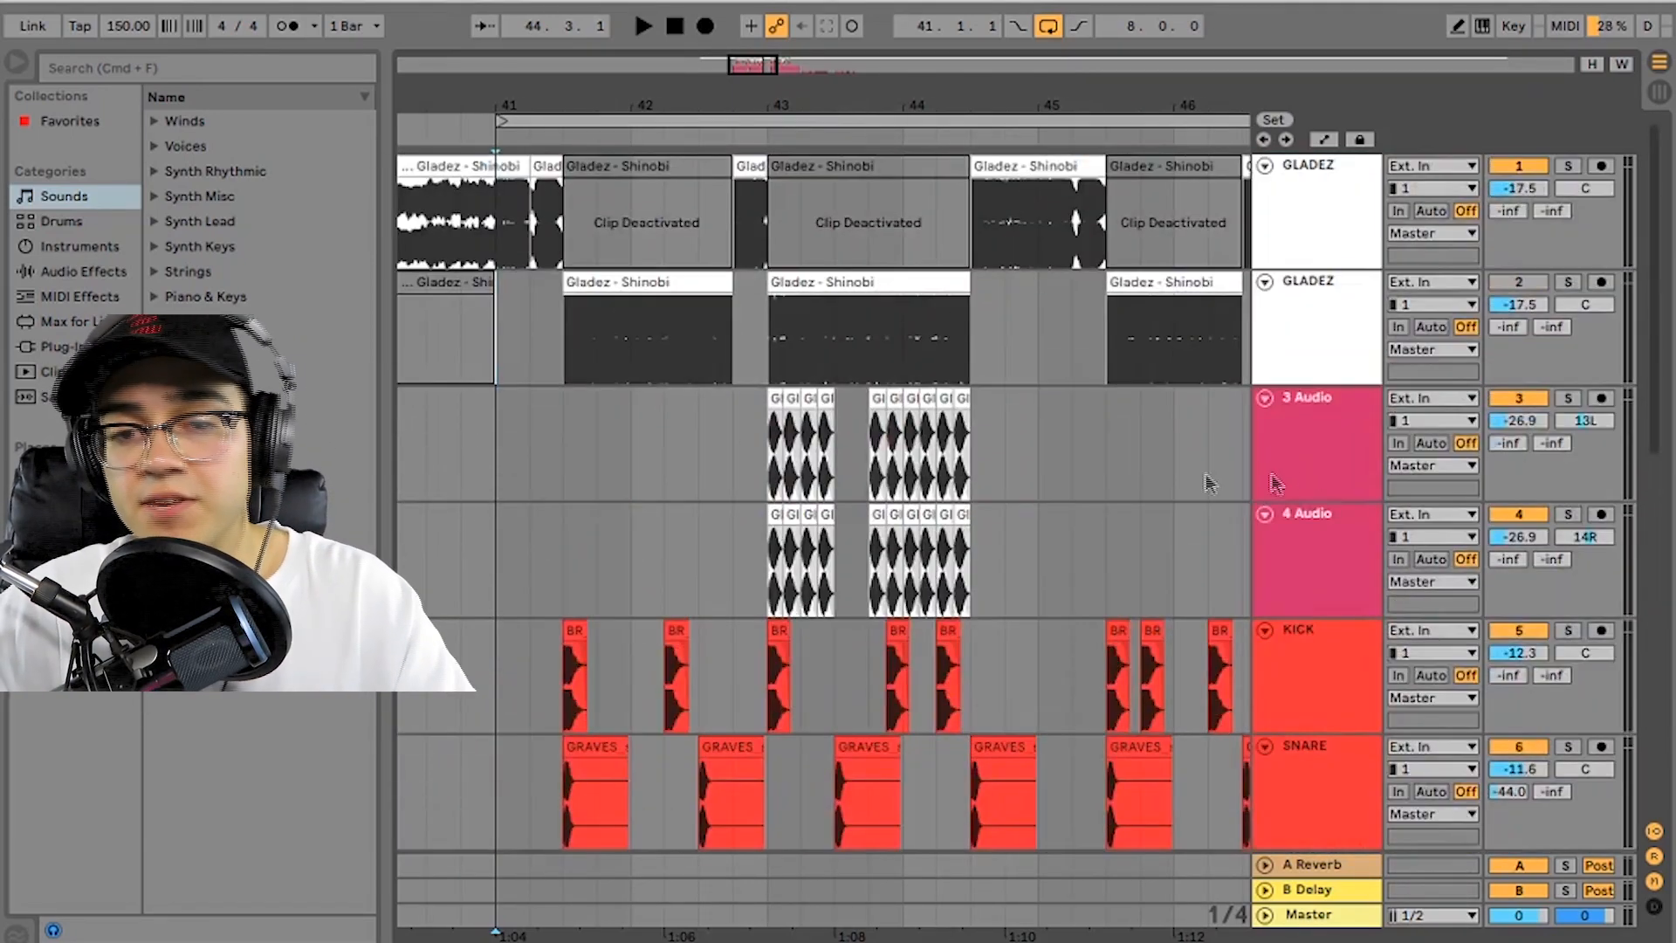
{"action": "scroll", "coordinate": [572, 324], "scroll_direction": "left", "scroll_amount": 2}
{"action": "left_click", "coordinate": [553, 233]}
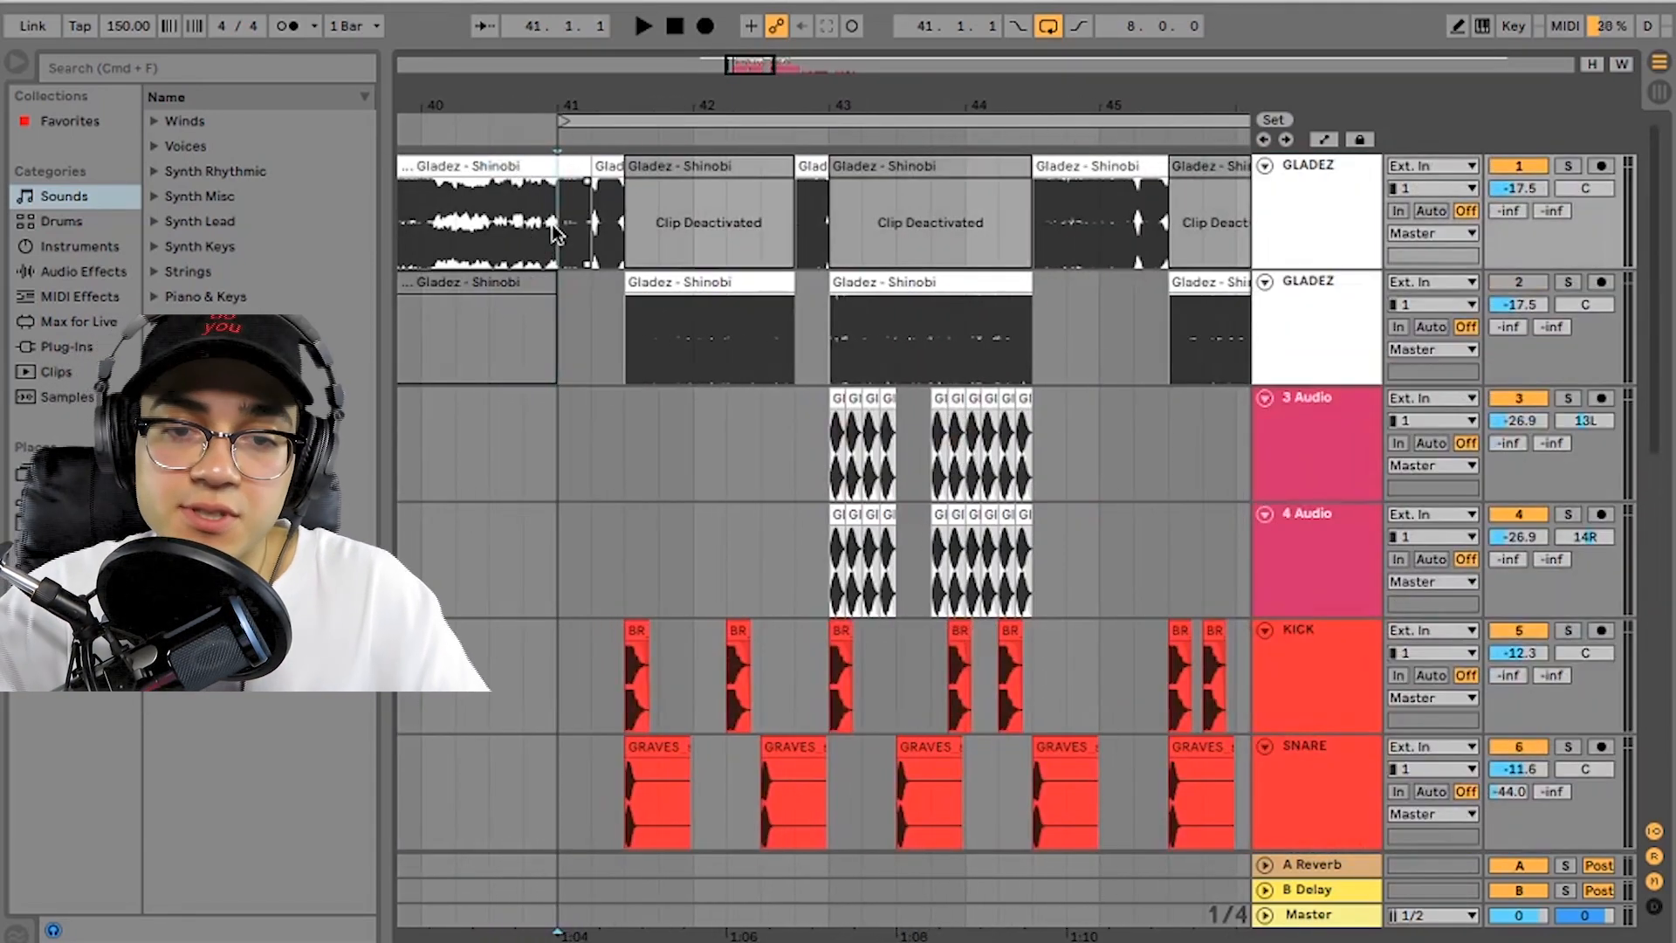